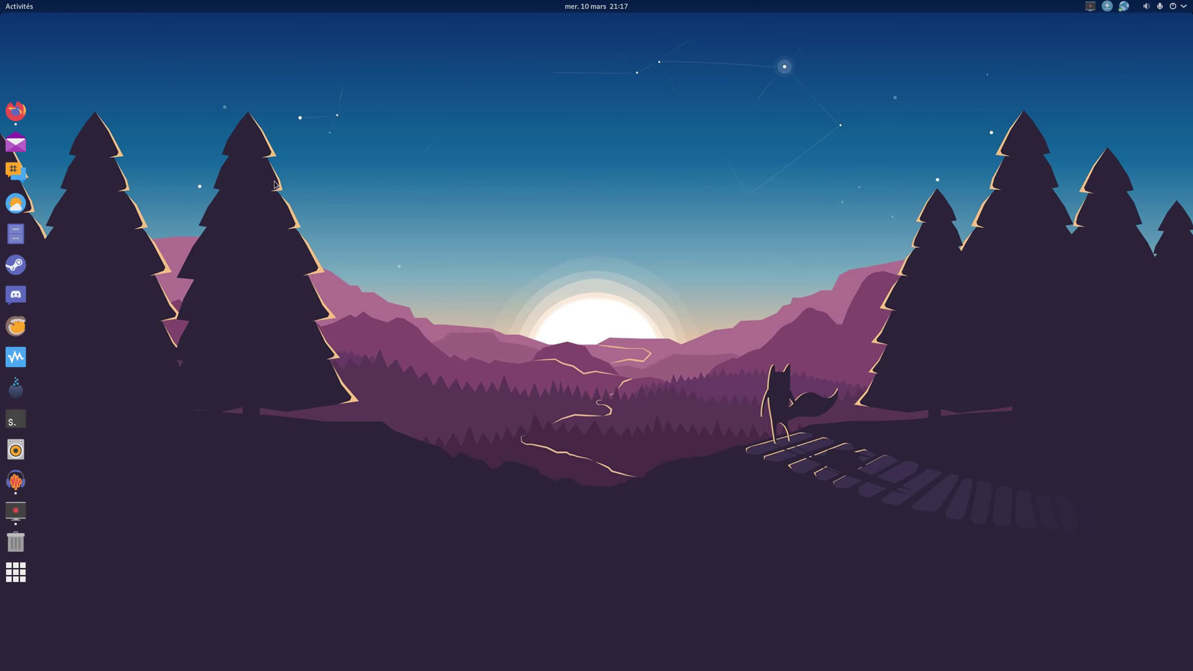
- Review the DaVinci Resolve 17 download choices without downloading, then close the browser
{"action": "left_click", "coordinate": [16, 112]}
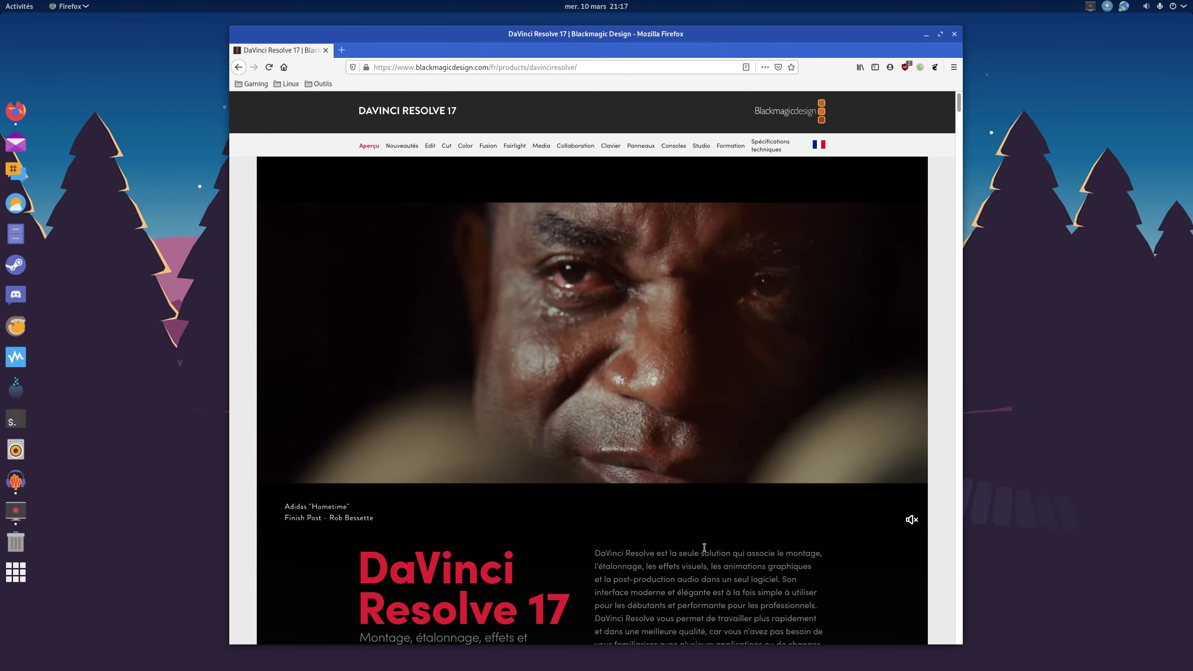
{"action": "scroll", "coordinate": [519, 527], "scroll_direction": "down", "scroll_amount": 4}
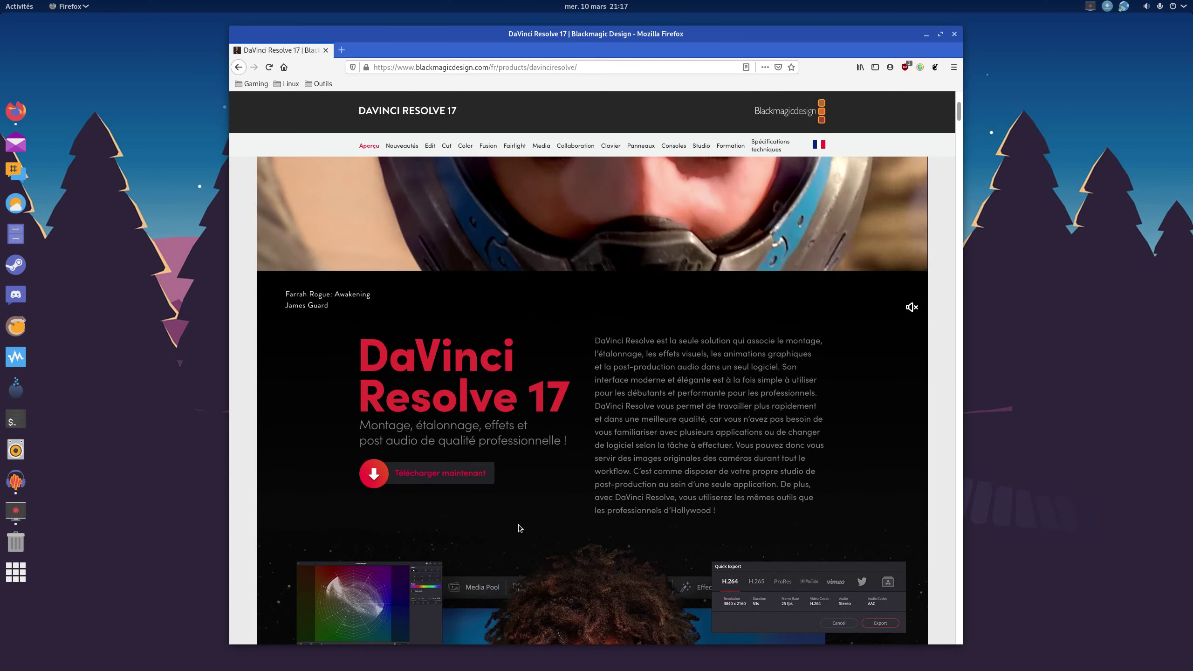
{"action": "left_click", "coordinate": [442, 473]}
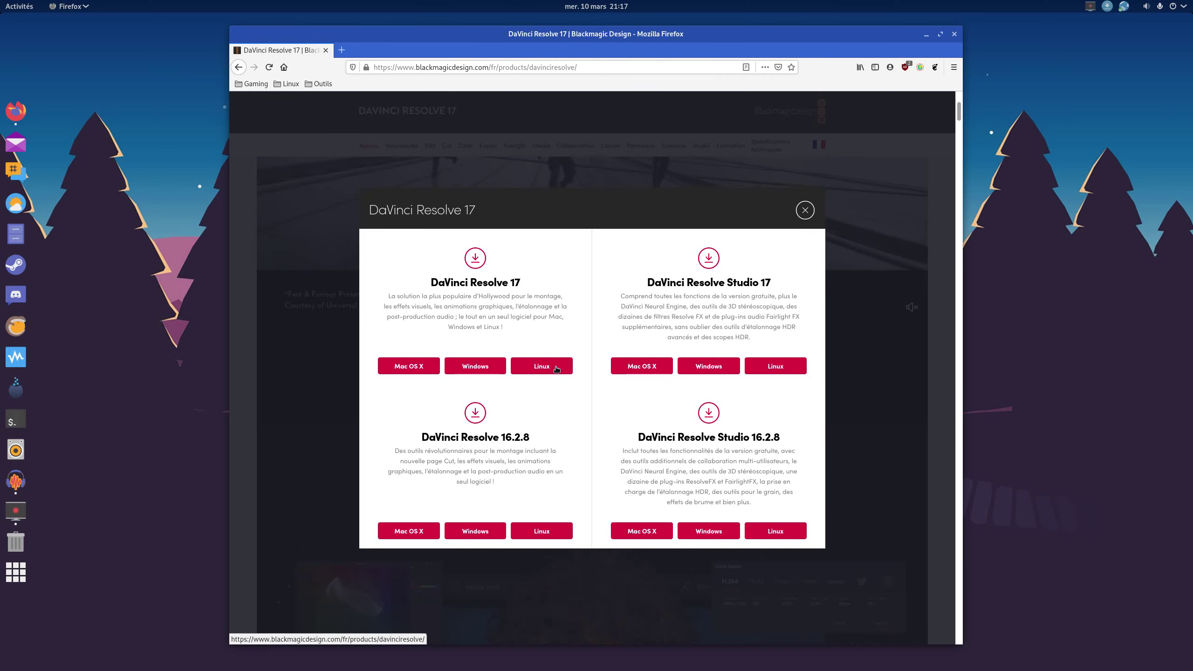
{"action": "left_click", "coordinate": [804, 210]}
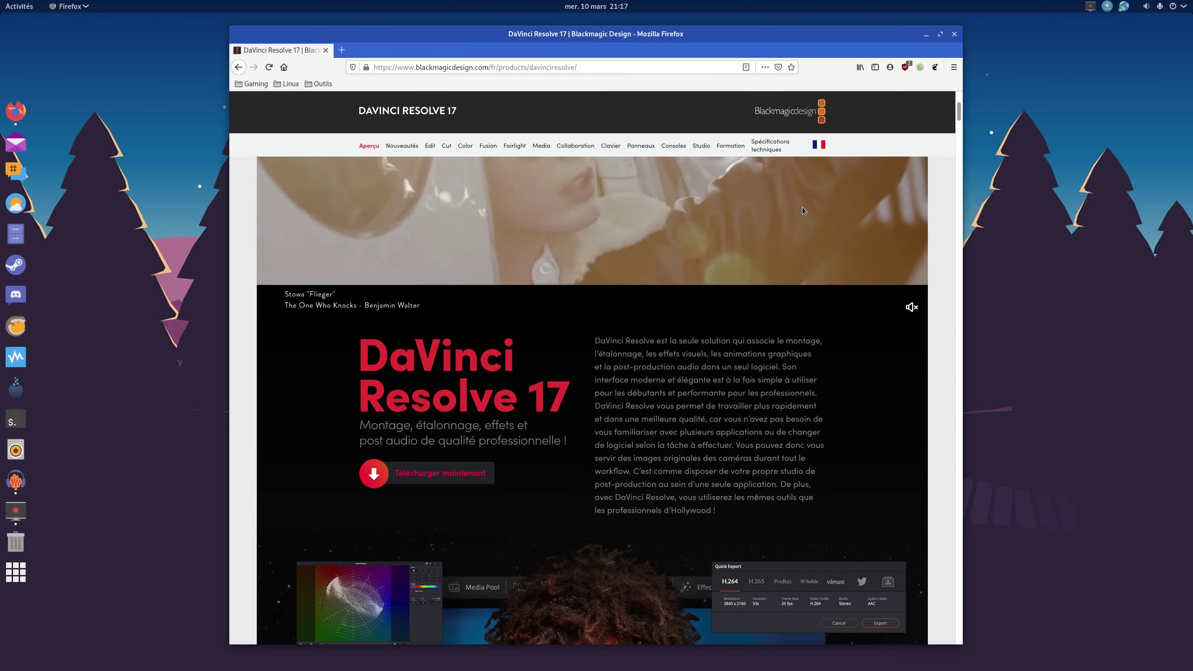
{"action": "key", "text": "ctrl+w"}
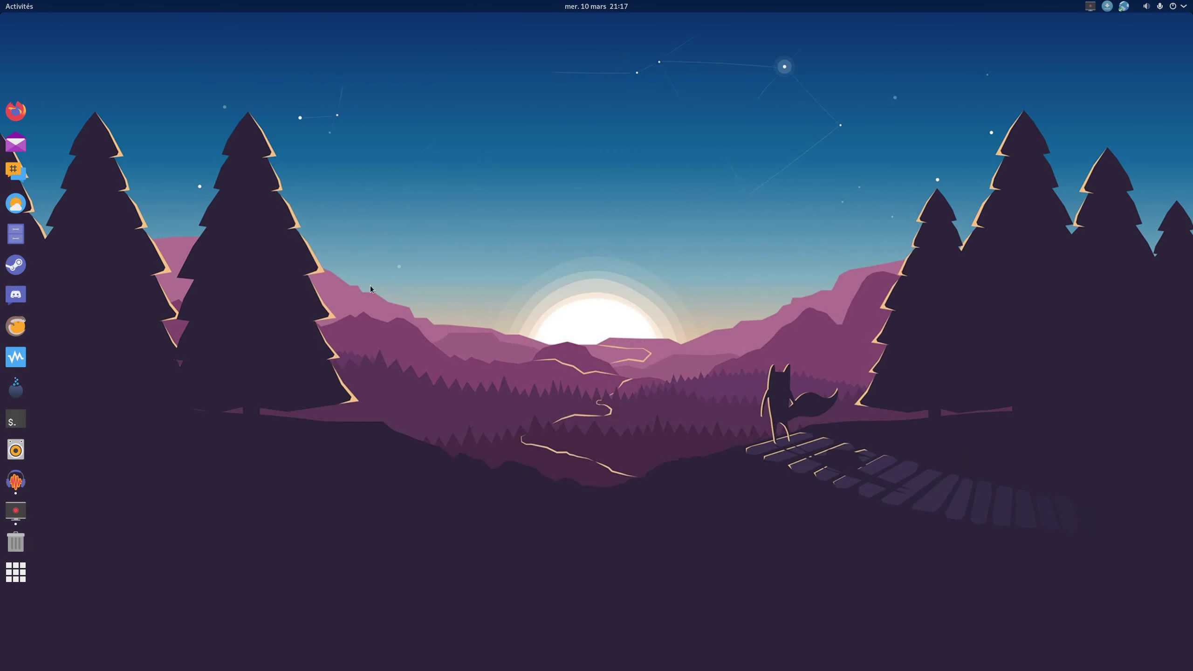
- In Files, go to Téléchargements and inspect the properties of DaVinci_Resolve_17.0_Linux.zip
{"action": "left_click", "coordinate": [16, 234]}
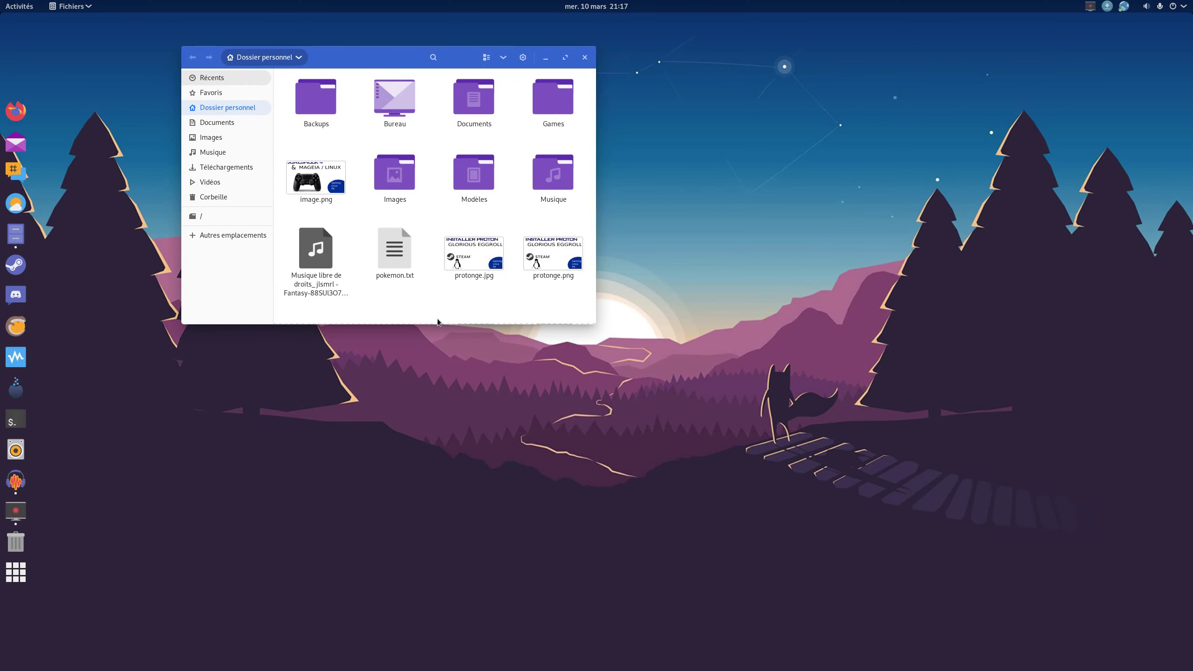
{"action": "left_click", "coordinate": [226, 167]}
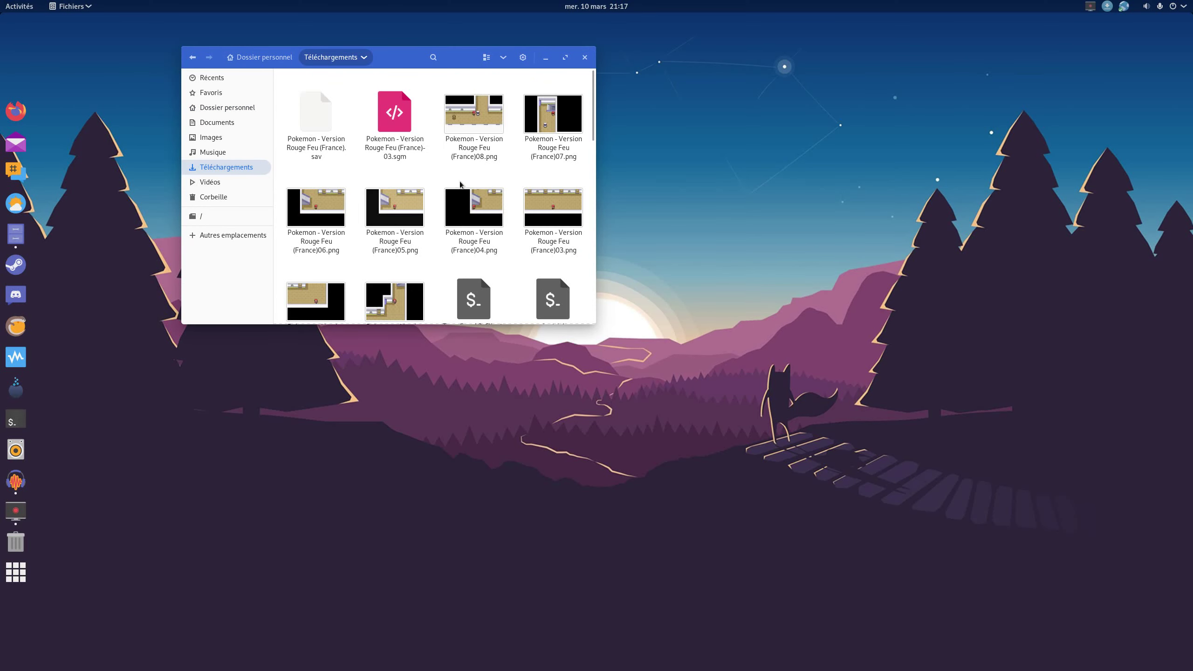
{"action": "scroll", "coordinate": [470, 212], "scroll_direction": "down", "scroll_amount": 10}
{"action": "scroll", "coordinate": [487, 235], "scroll_direction": "down", "scroll_amount": 3}
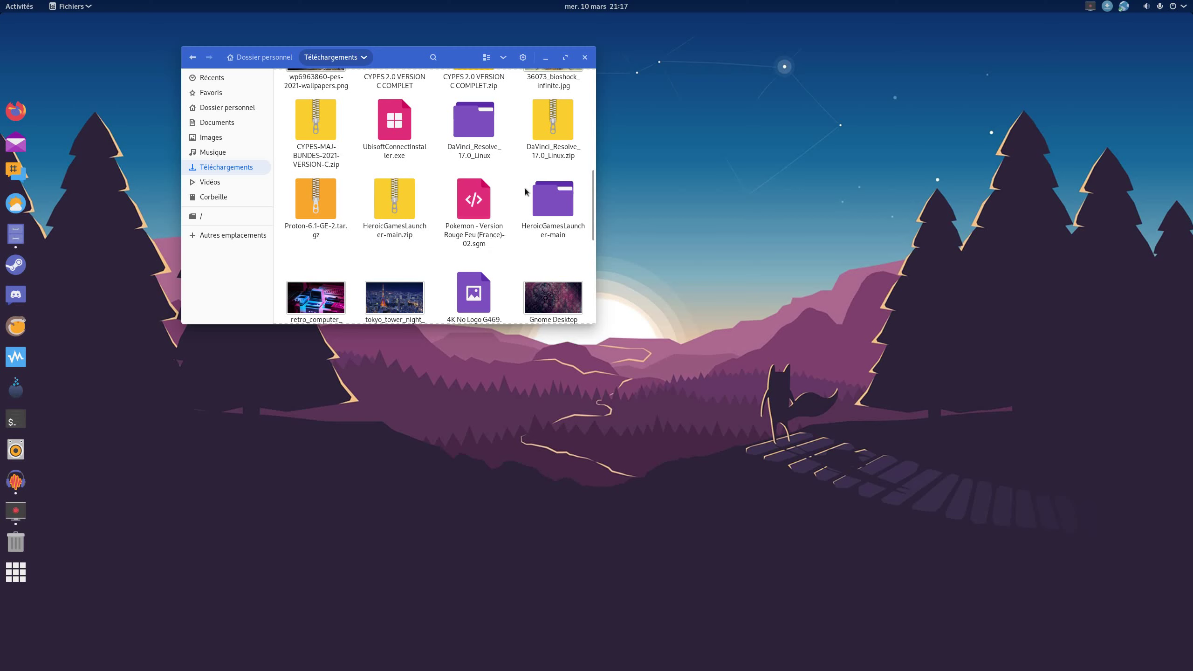
{"action": "right_click", "coordinate": [561, 132]}
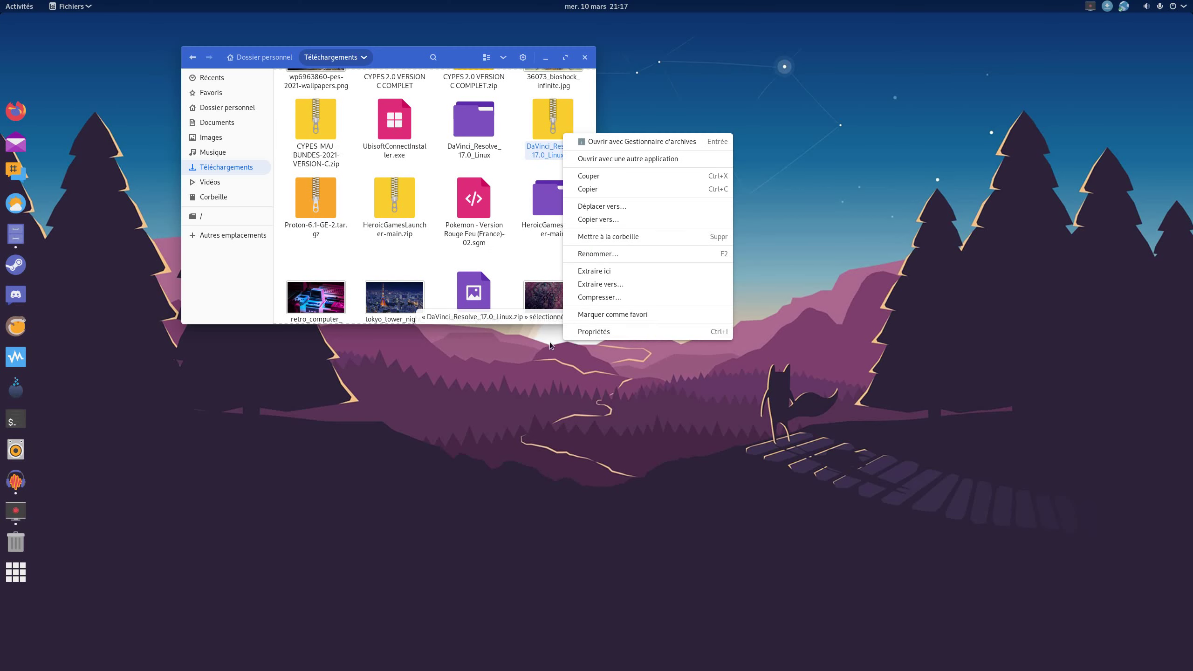
{"action": "left_click", "coordinate": [583, 331]}
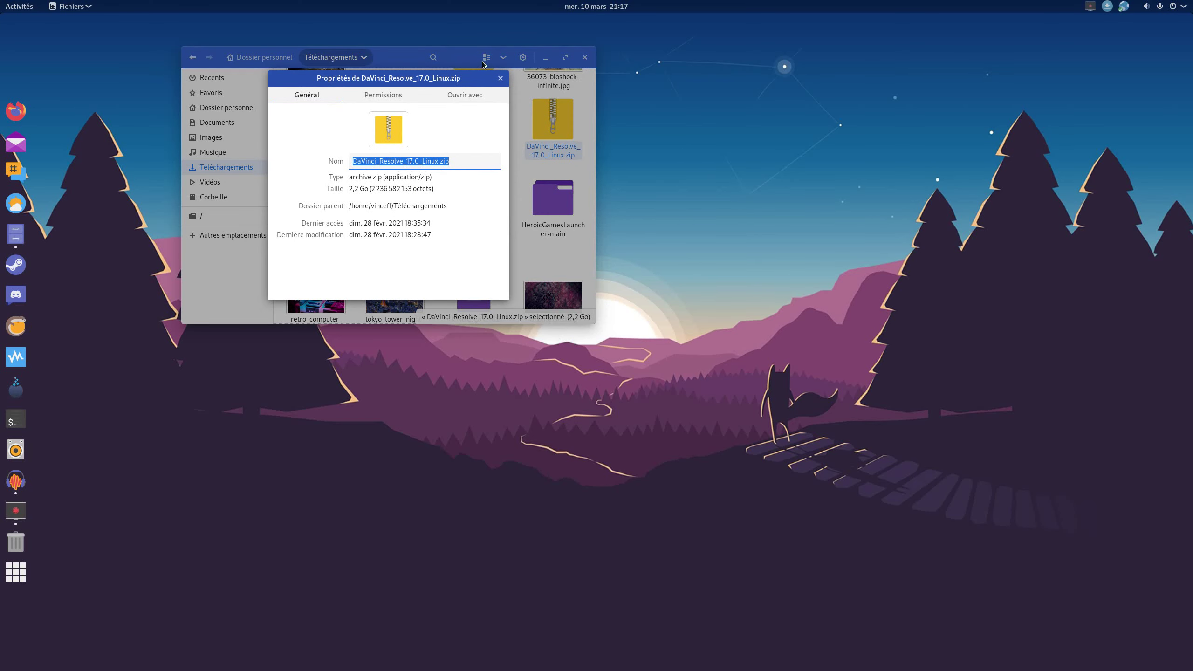
{"action": "left_click", "coordinate": [499, 79]}
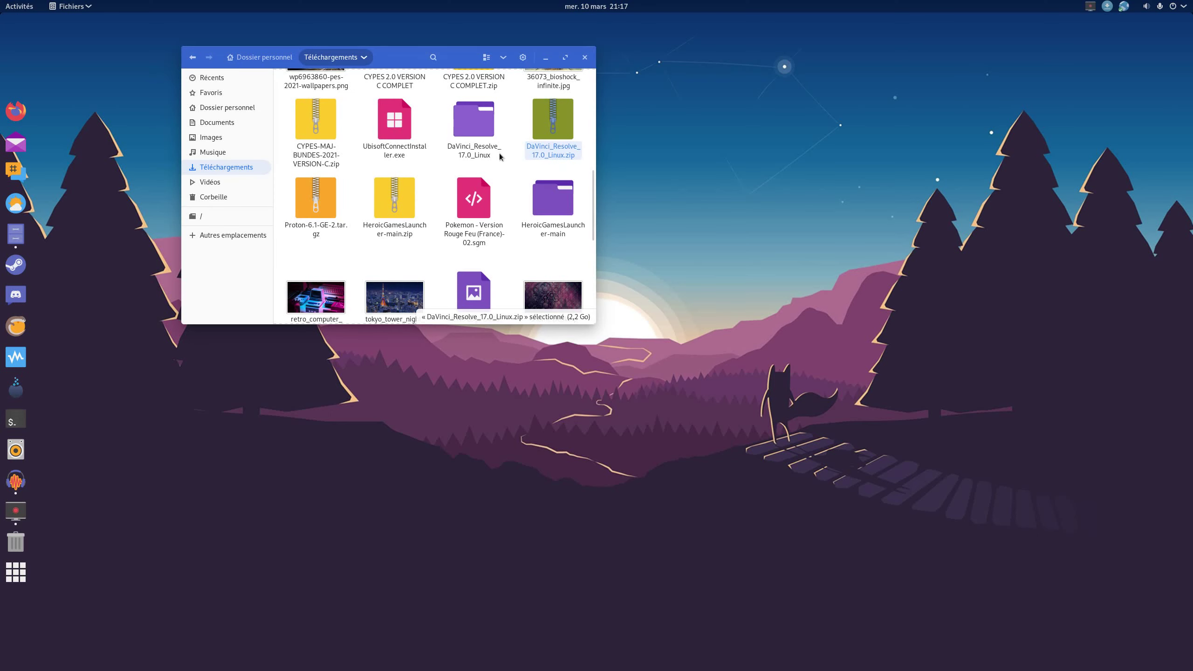
{"action": "left_click", "coordinate": [519, 174]}
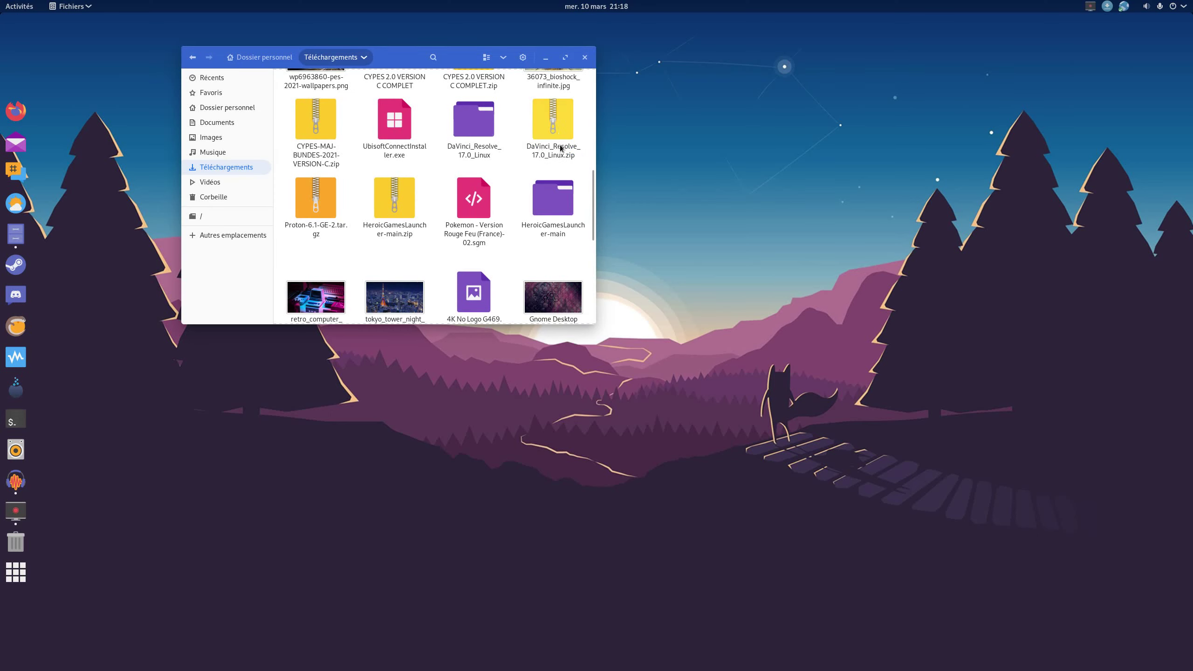
- Open the extracted DaVinci_Resolve_17.0_Linux folder and center the Files window
{"action": "left_click", "coordinate": [492, 152]}
{"action": "double_click", "coordinate": [492, 151]}
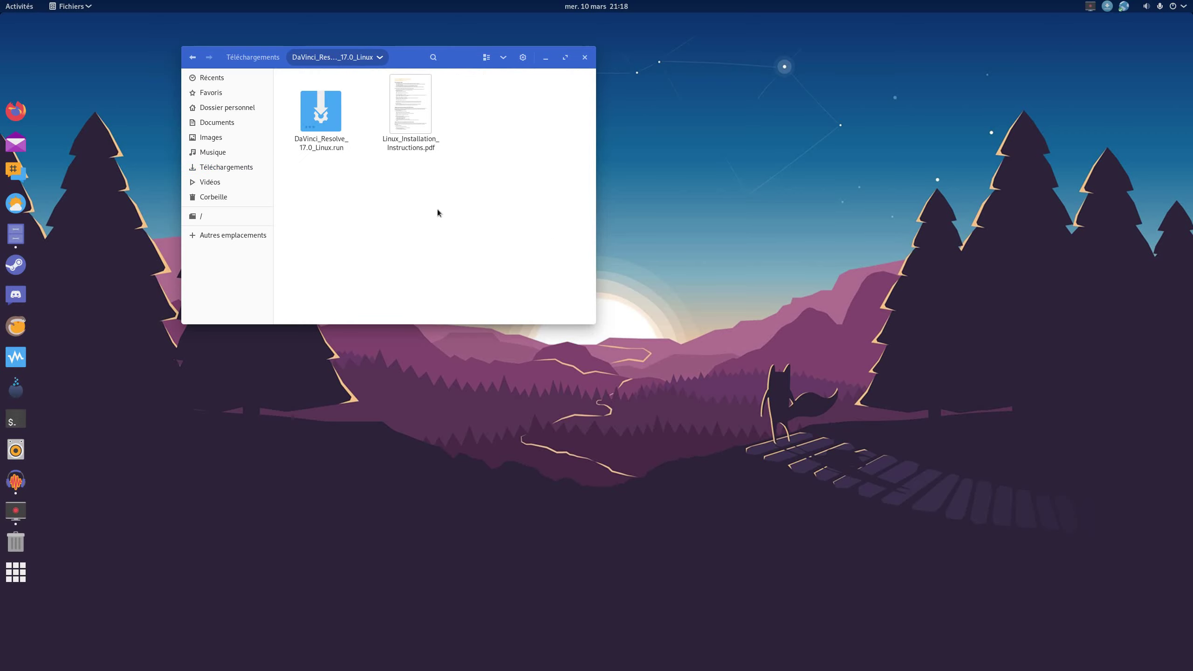
{"action": "left_click_drag", "start_coordinate": [405, 66], "coordinate": [549, 155]}
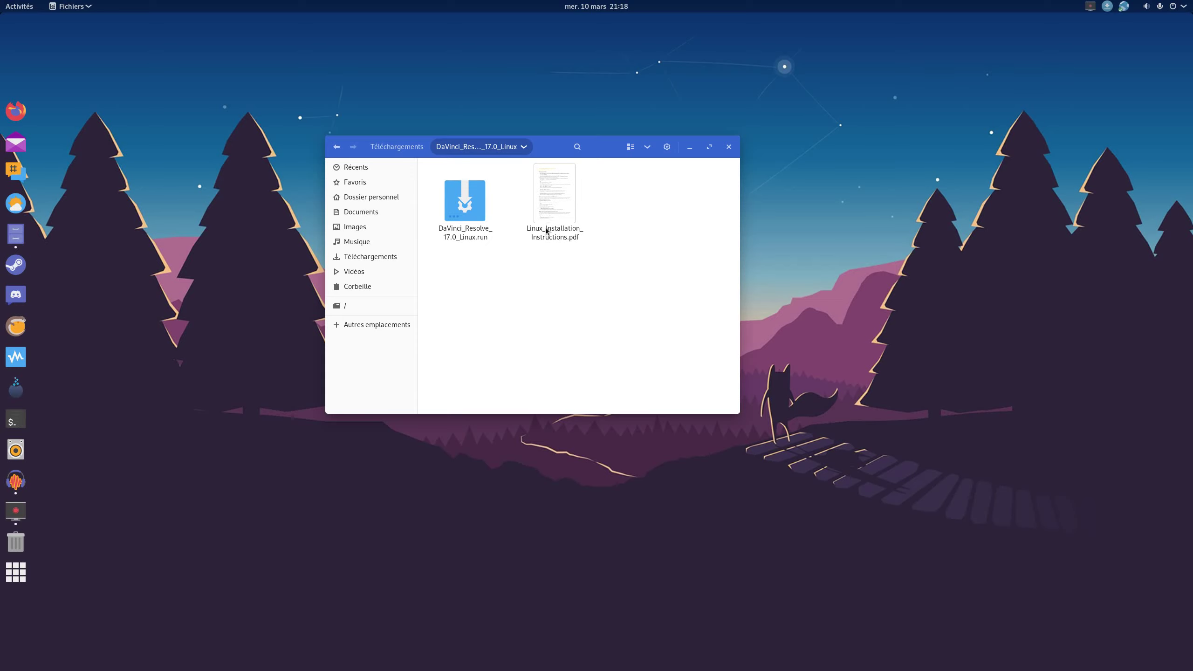
{"action": "double_click", "coordinate": [463, 235]}
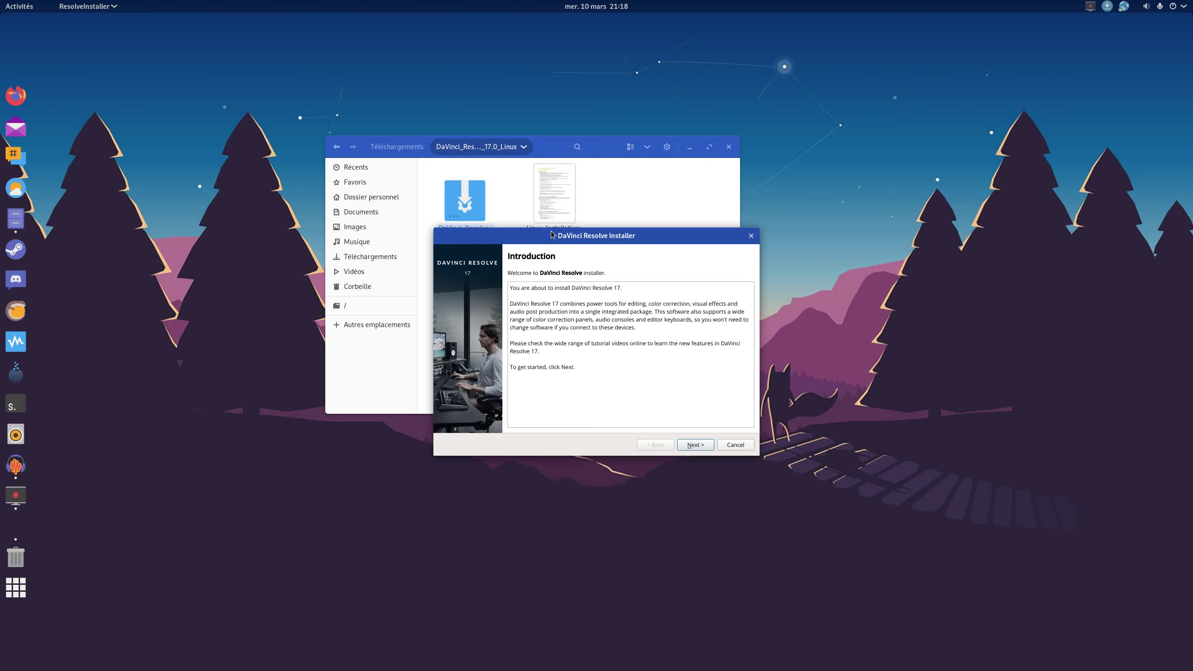
{"action": "left_click_drag", "start_coordinate": [551, 235], "coordinate": [554, 265]}
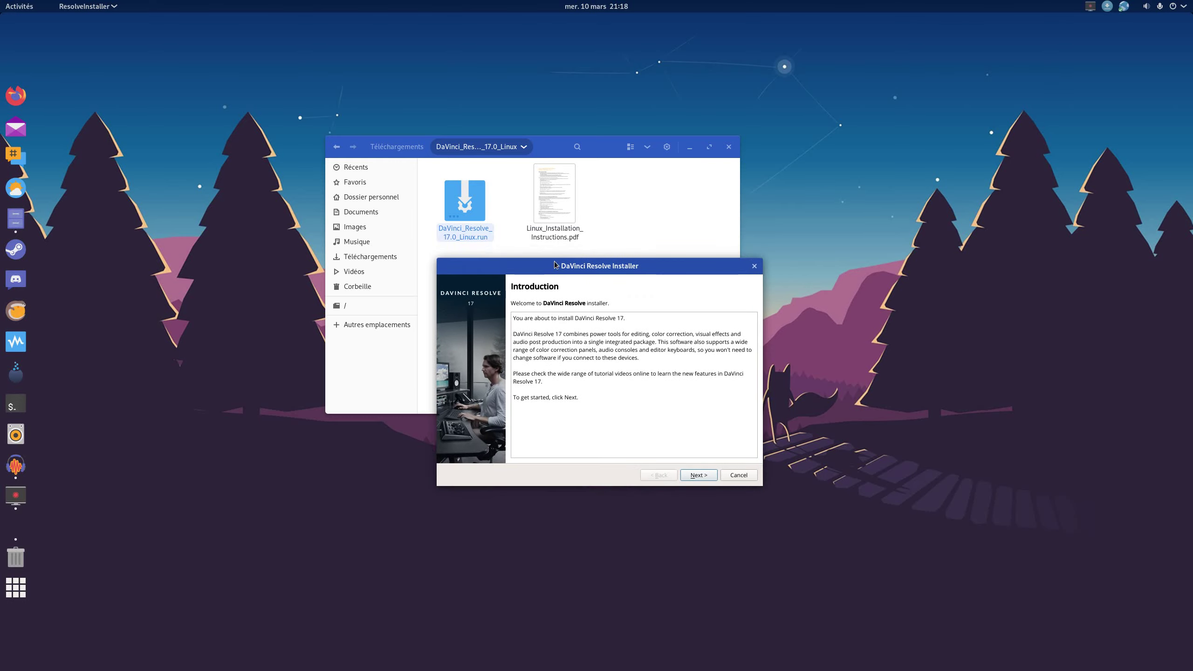
{"action": "left_click", "coordinate": [715, 478]}
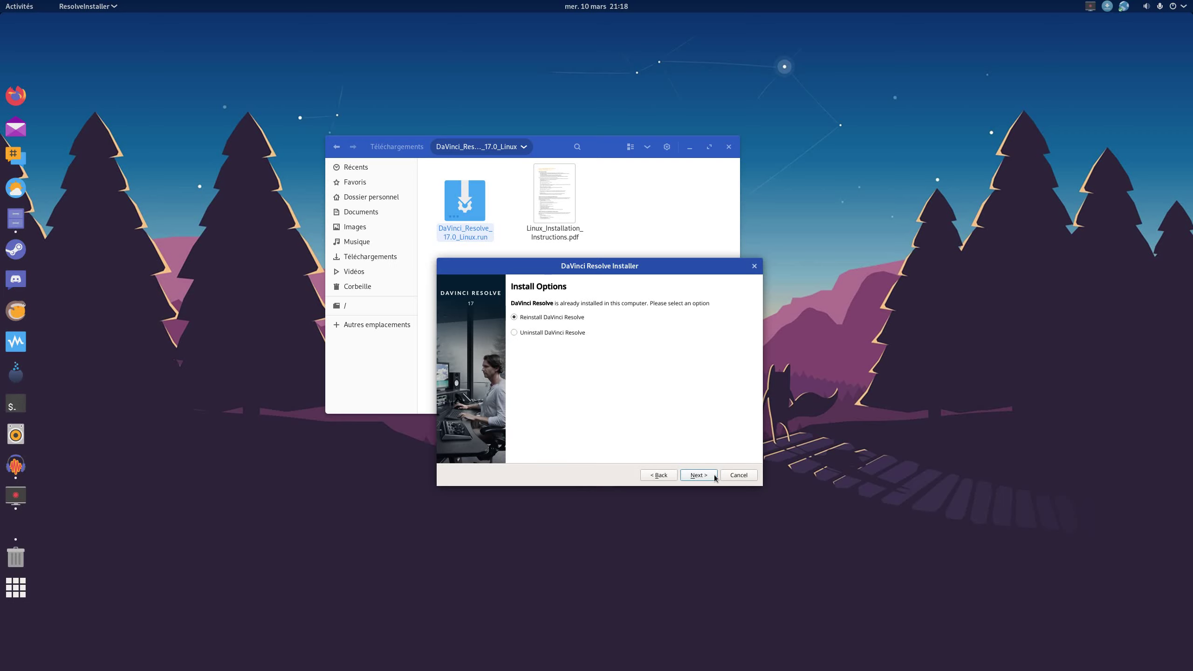
{"action": "left_click", "coordinate": [752, 477]}
{"action": "left_click", "coordinate": [581, 311]}
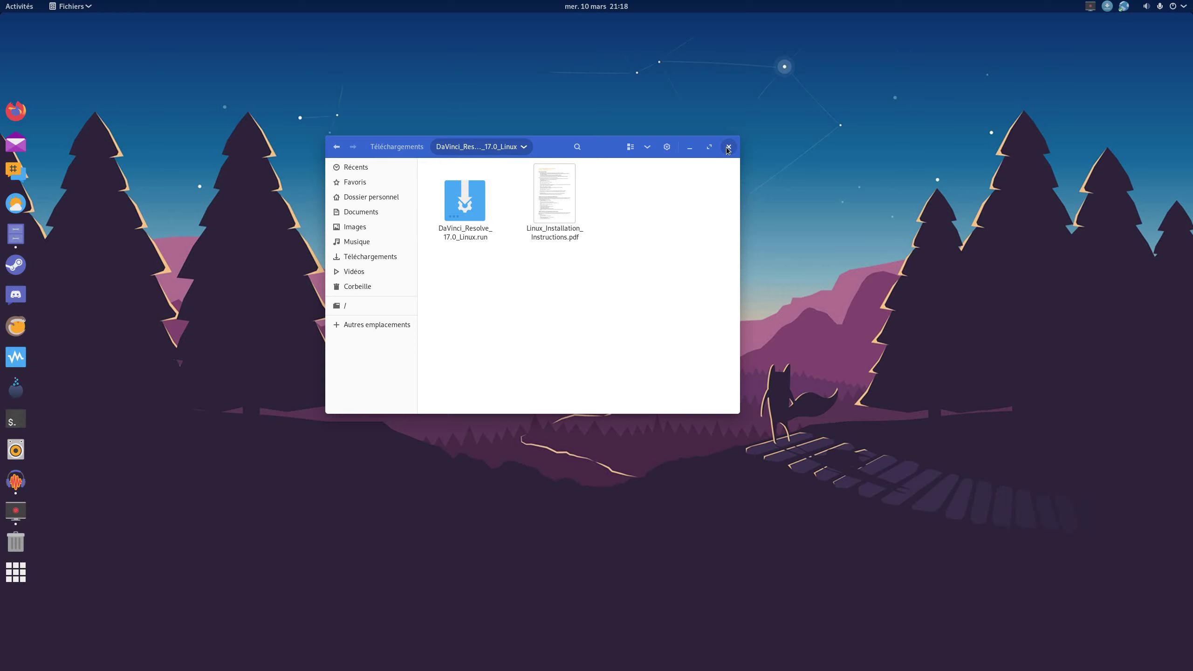
- Close Files, then browse the applications grid and peek into the Davinci Resolve folder
{"action": "left_click", "coordinate": [727, 147]}
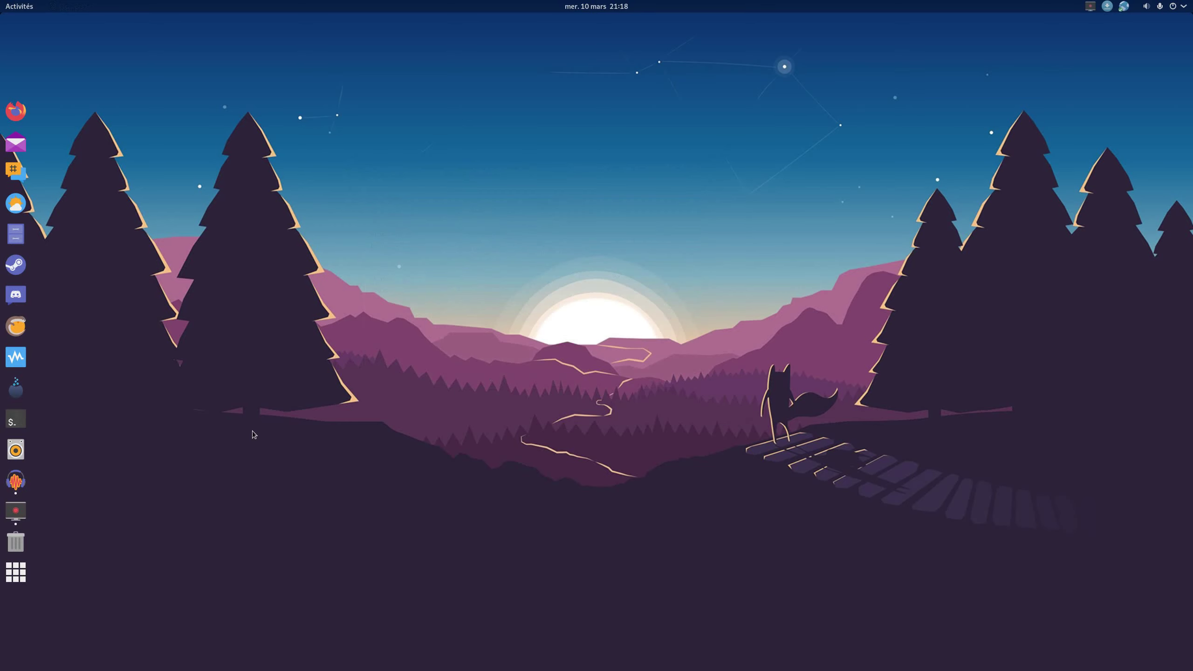
{"action": "left_click", "coordinate": [15, 571]}
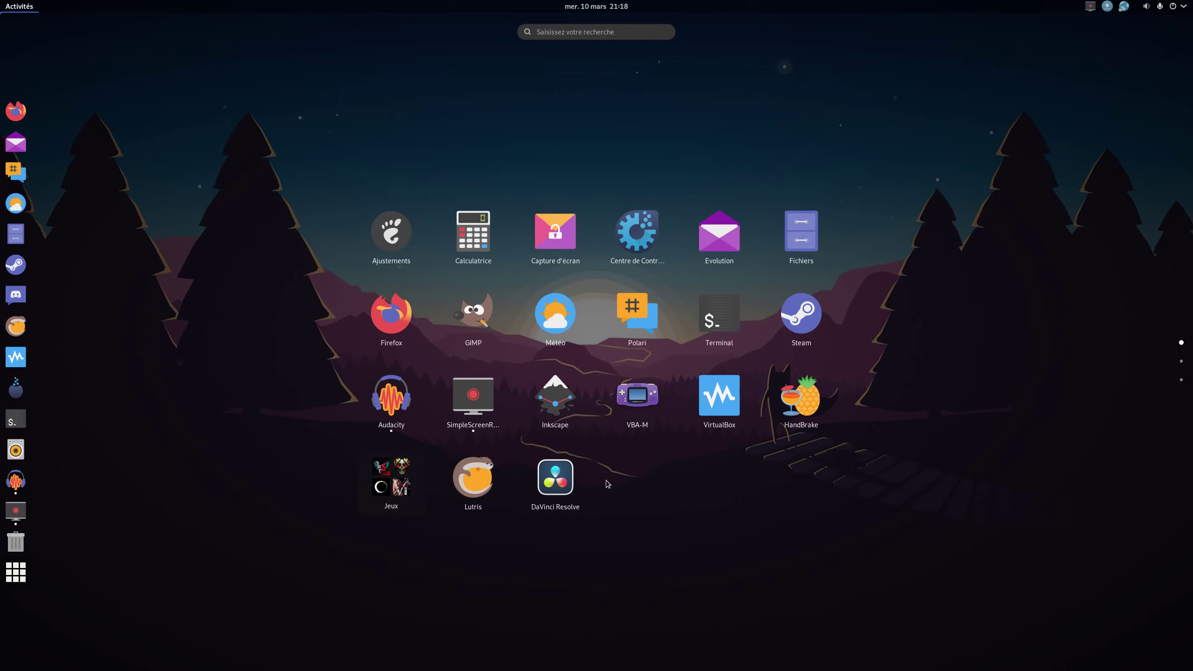
{"action": "scroll", "coordinate": [605, 480], "scroll_direction": "down", "scroll_amount": 1}
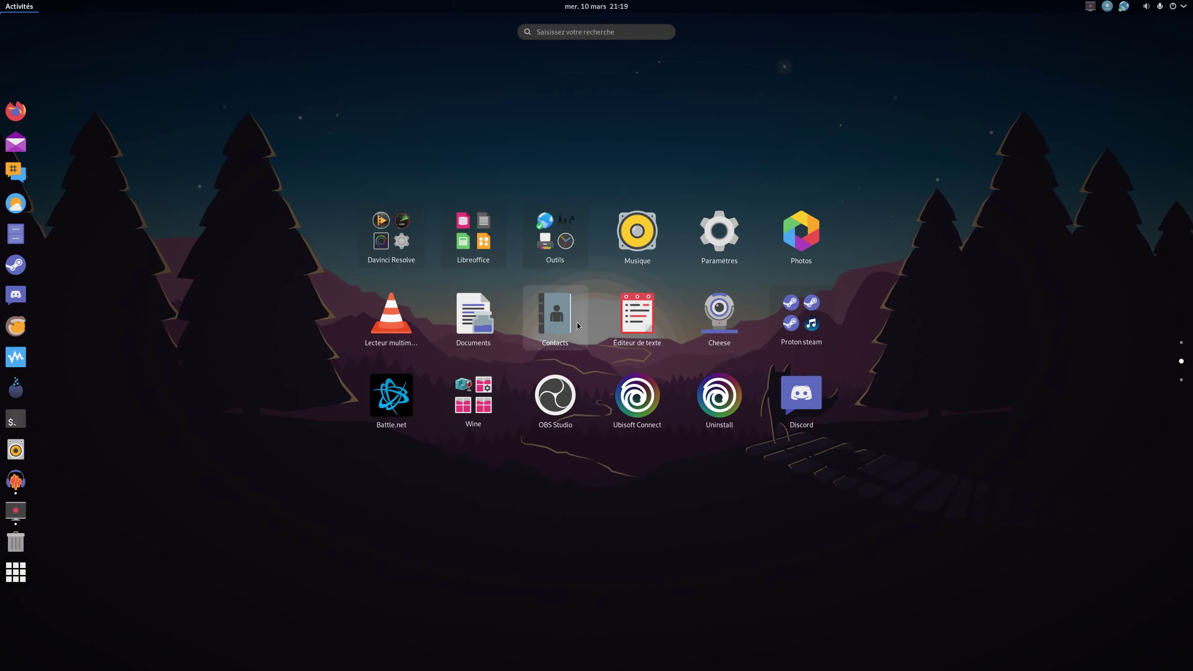
{"action": "left_click", "coordinate": [419, 262]}
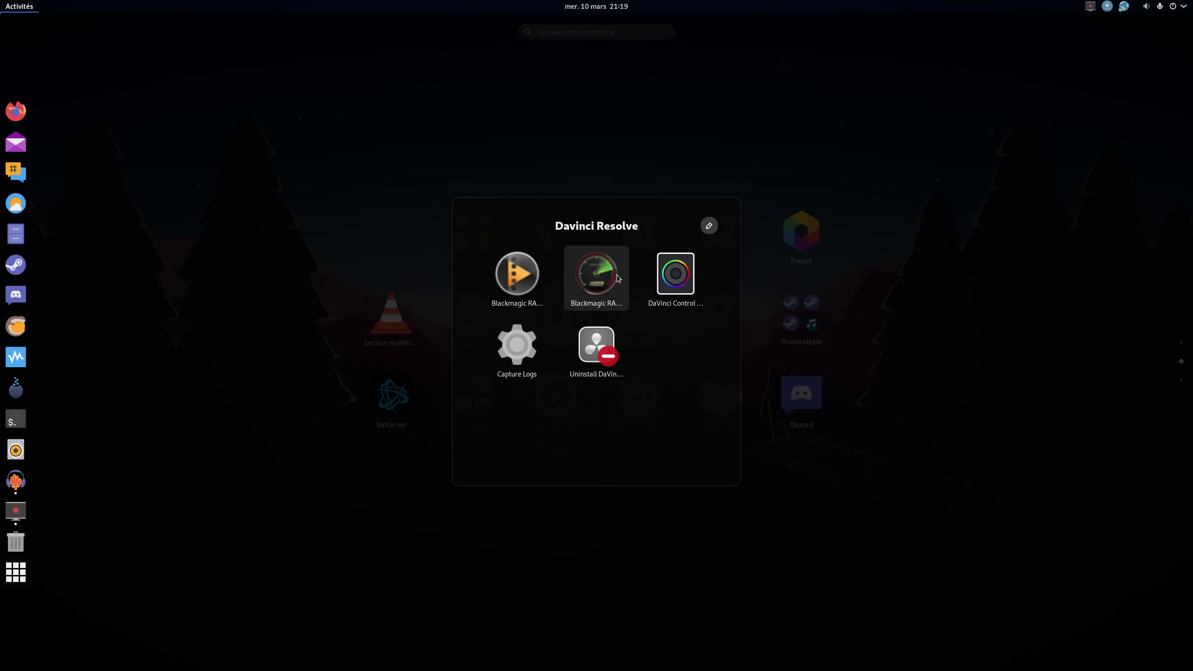
{"action": "left_click", "coordinate": [809, 447]}
{"action": "scroll", "coordinate": [811, 450], "scroll_direction": "up", "scroll_amount": 1}
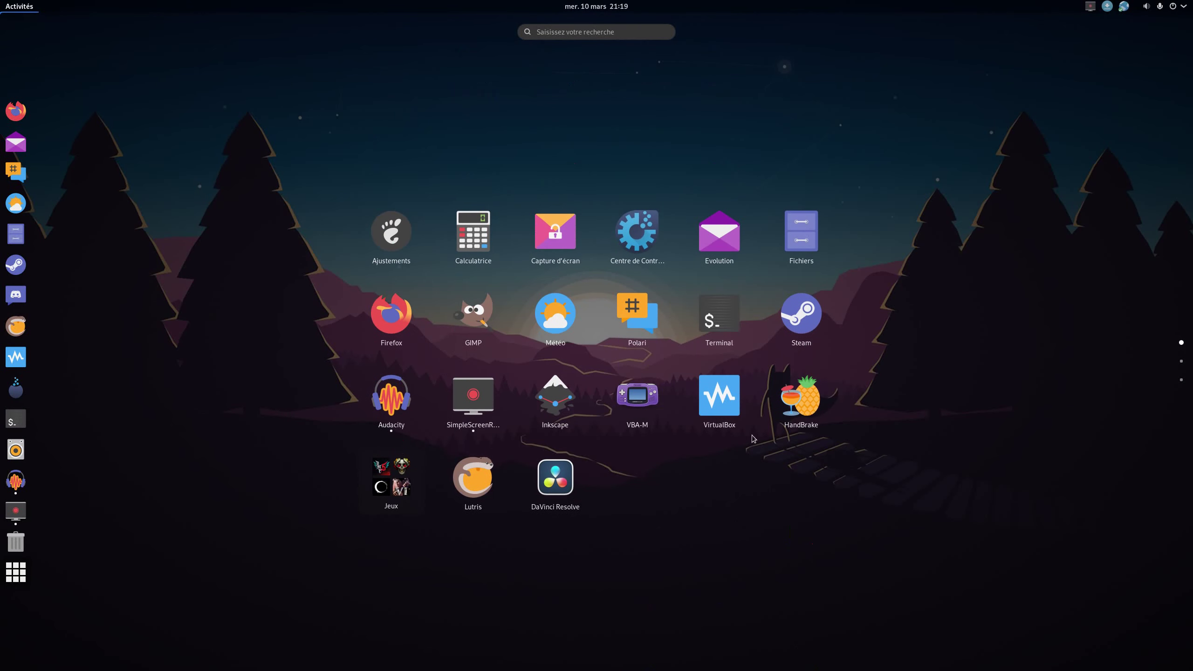
- Launch DaVinci Resolve from the app grid and open the project 'Projet sans titre'
{"action": "left_click", "coordinate": [580, 476]}
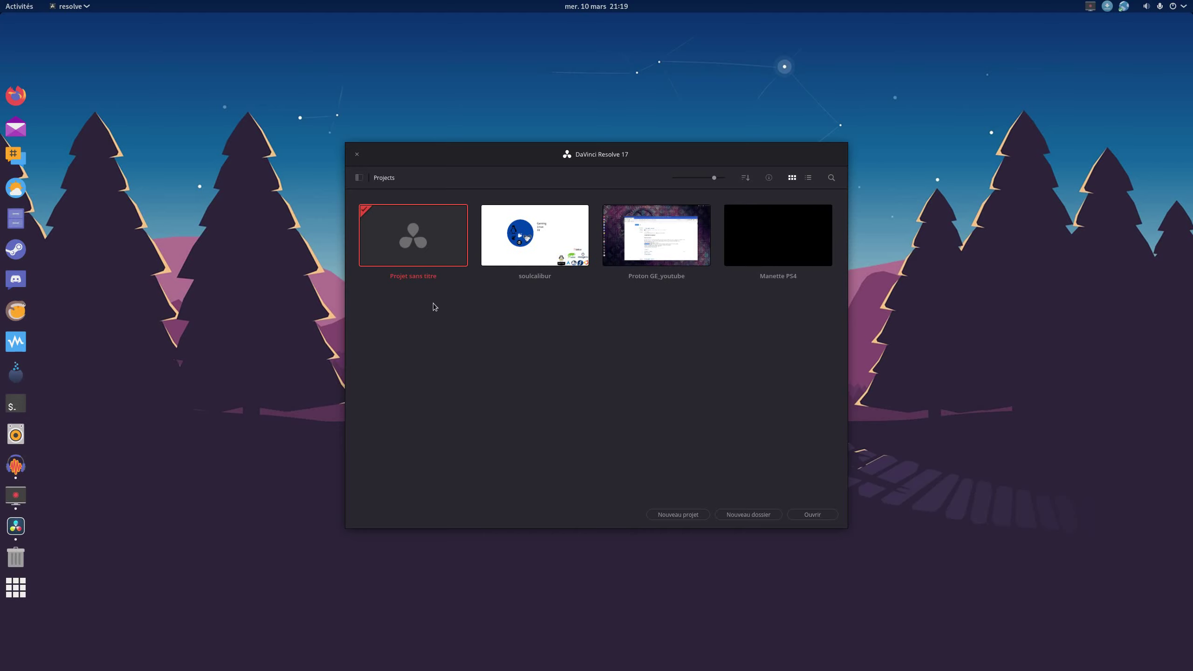
{"action": "double_click", "coordinate": [397, 254]}
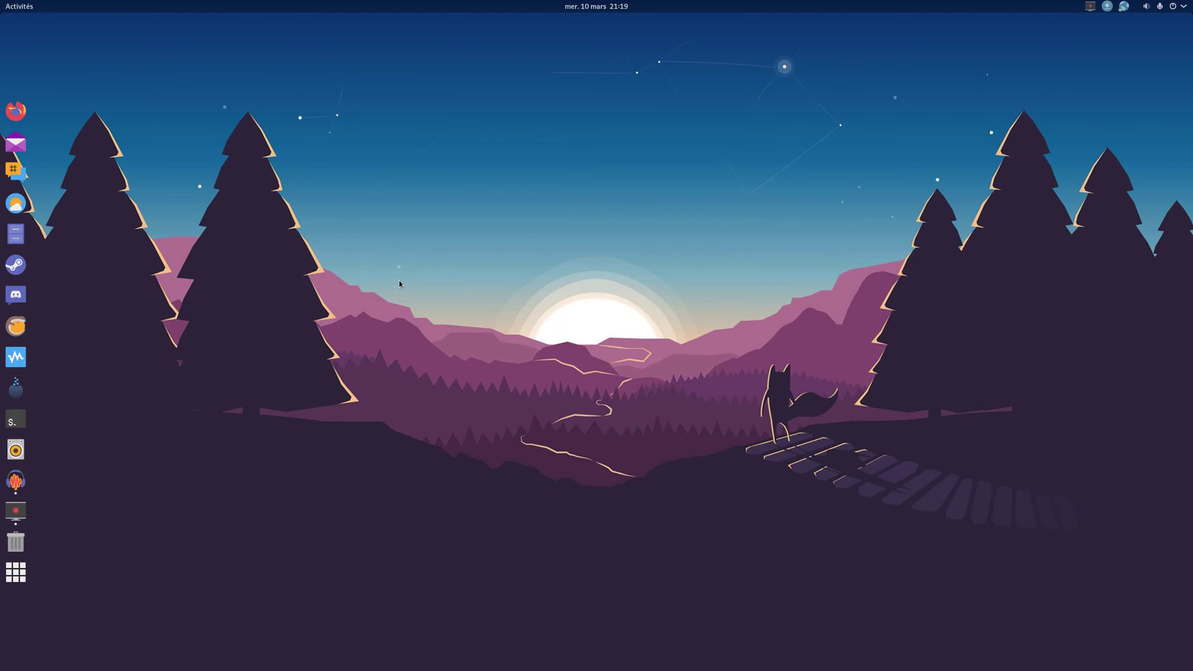
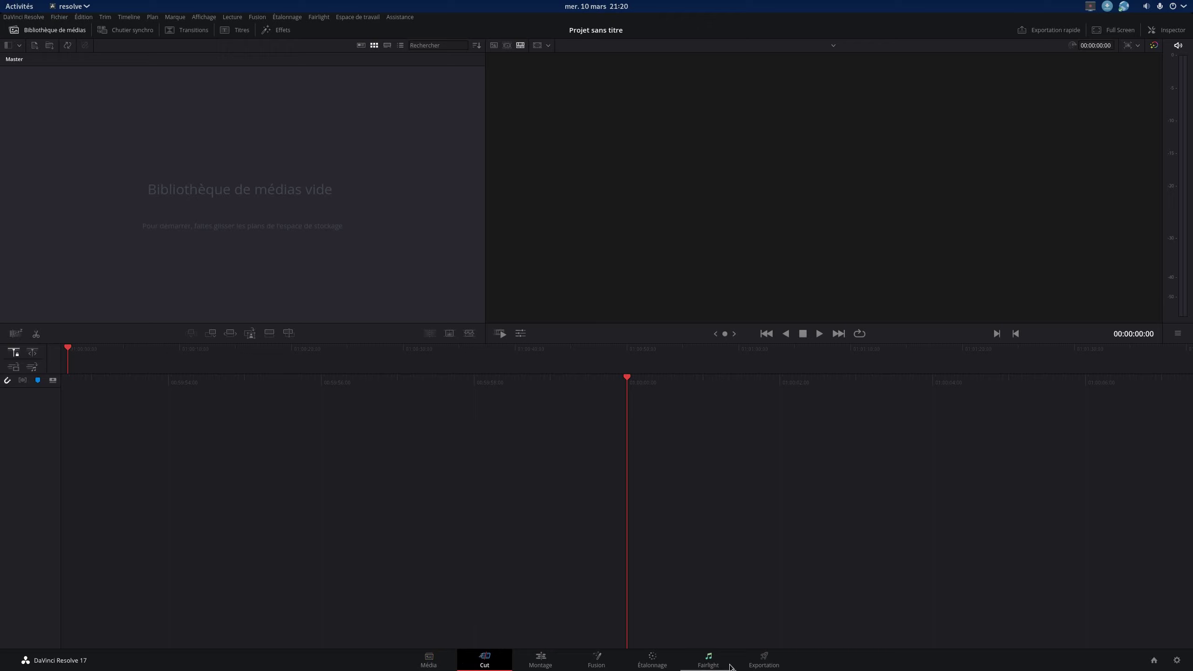
- Tour the Media, Cut, Edit, Fusion, Color and Fairlight pages in turn
{"action": "left_click", "coordinate": [437, 660]}
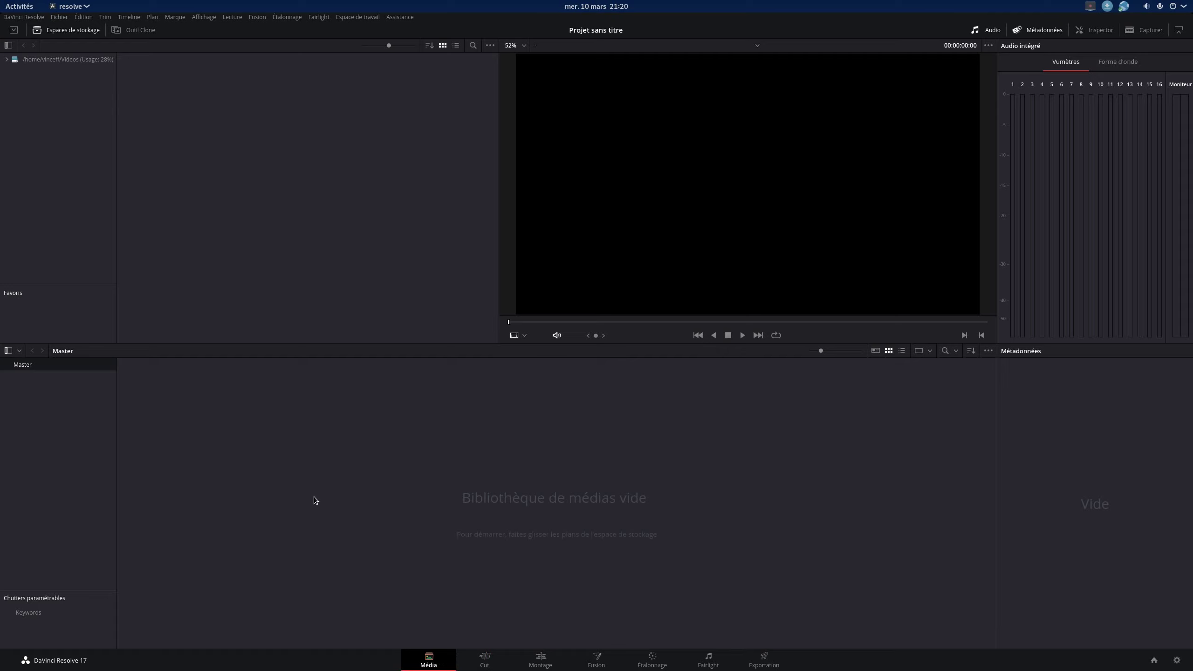
{"action": "left_click", "coordinate": [481, 658]}
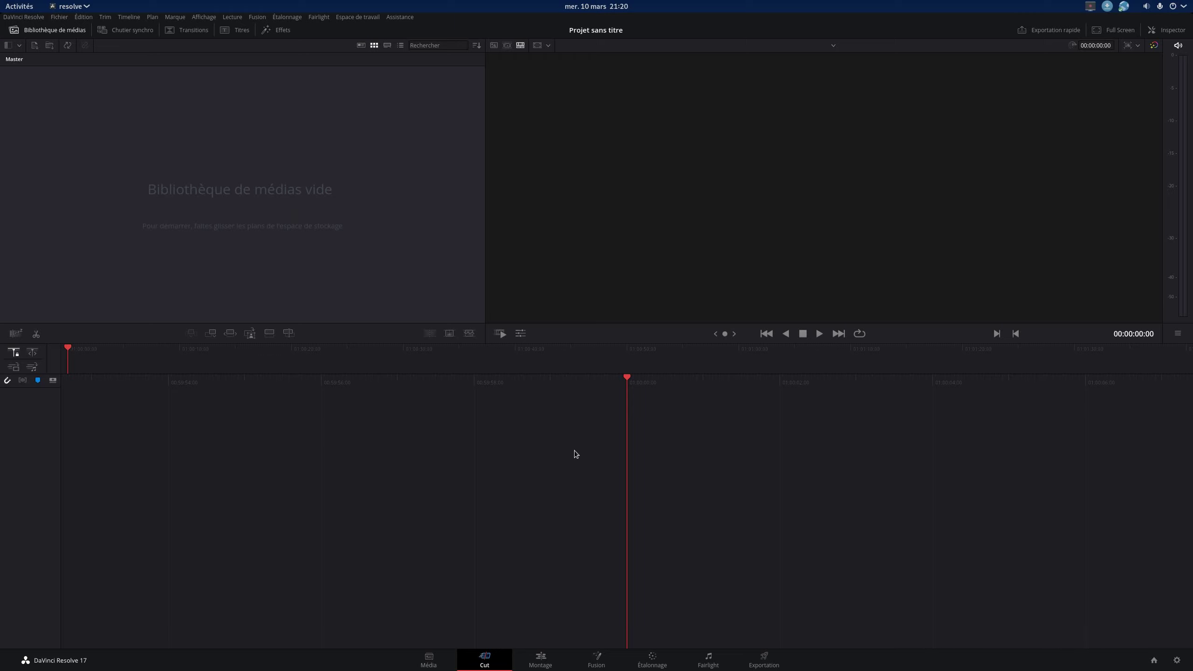
{"action": "left_click", "coordinate": [539, 665]}
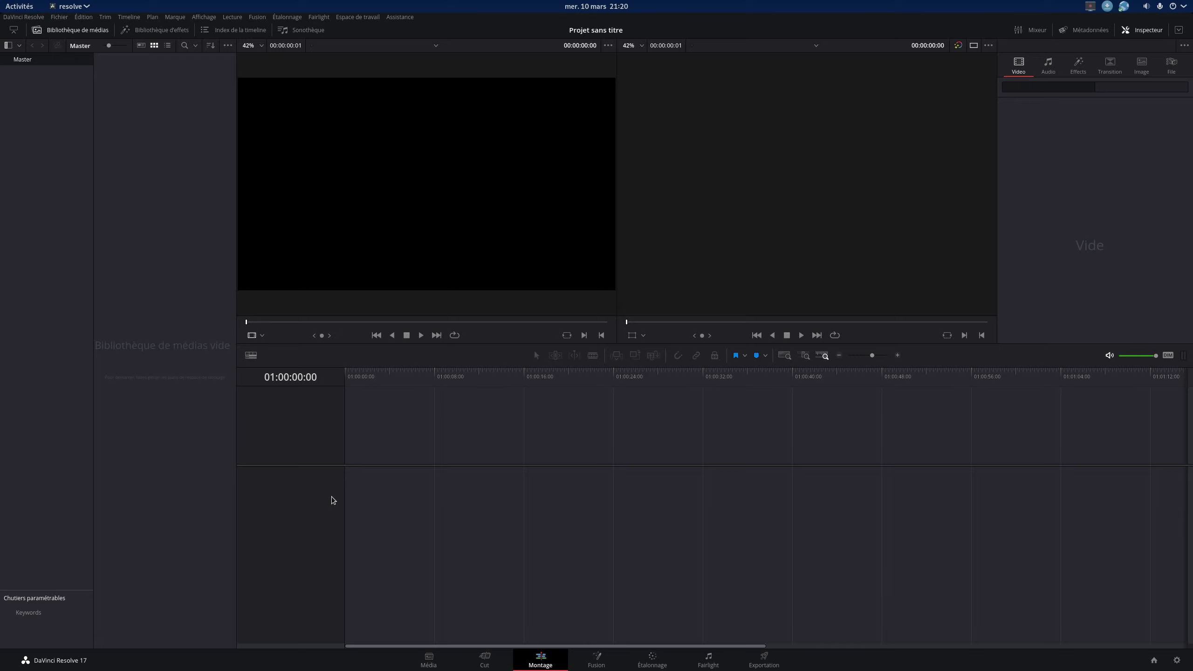
{"action": "left_click", "coordinate": [596, 658]}
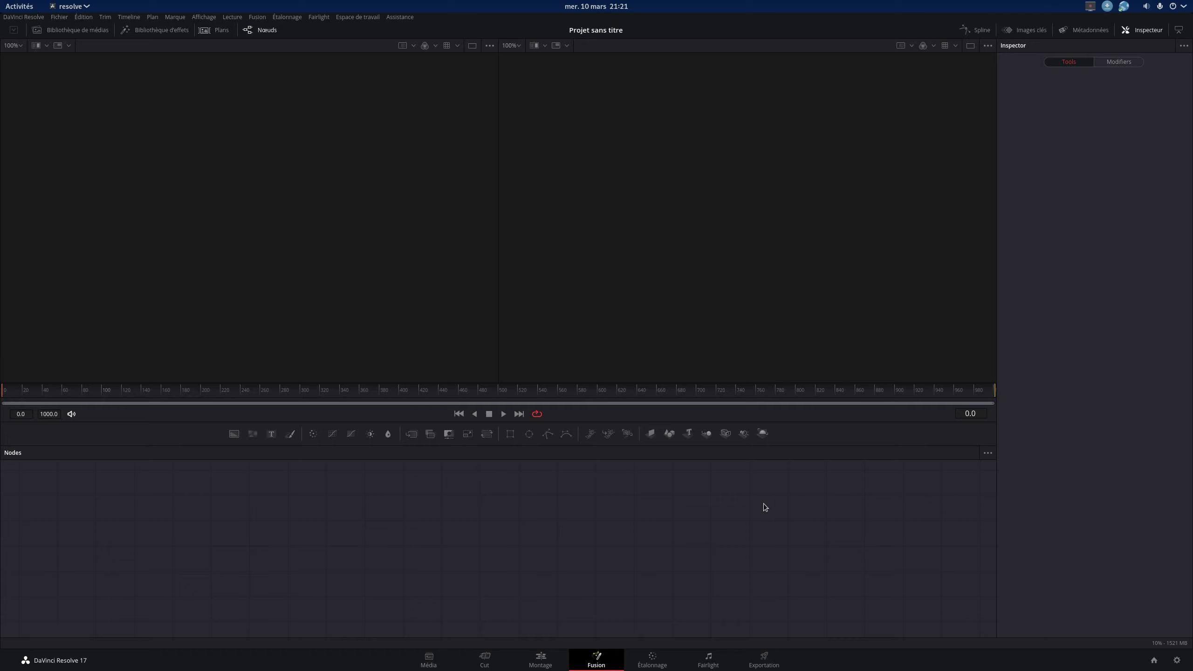
{"action": "left_click", "coordinate": [652, 660]}
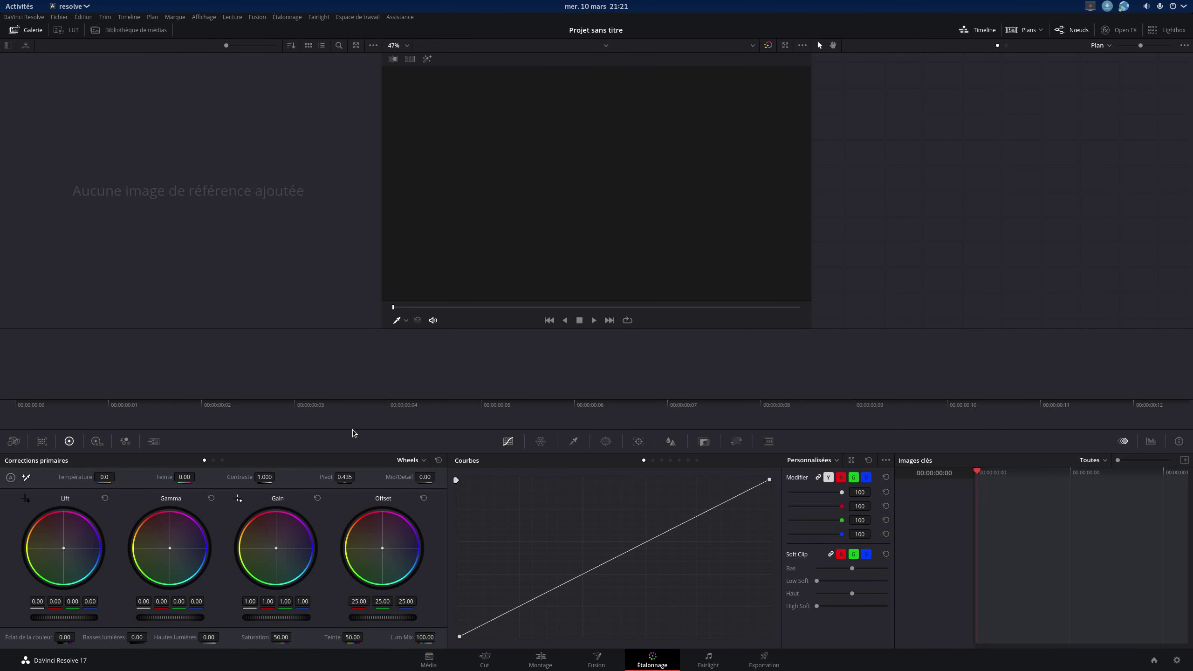
{"action": "left_click", "coordinate": [707, 658]}
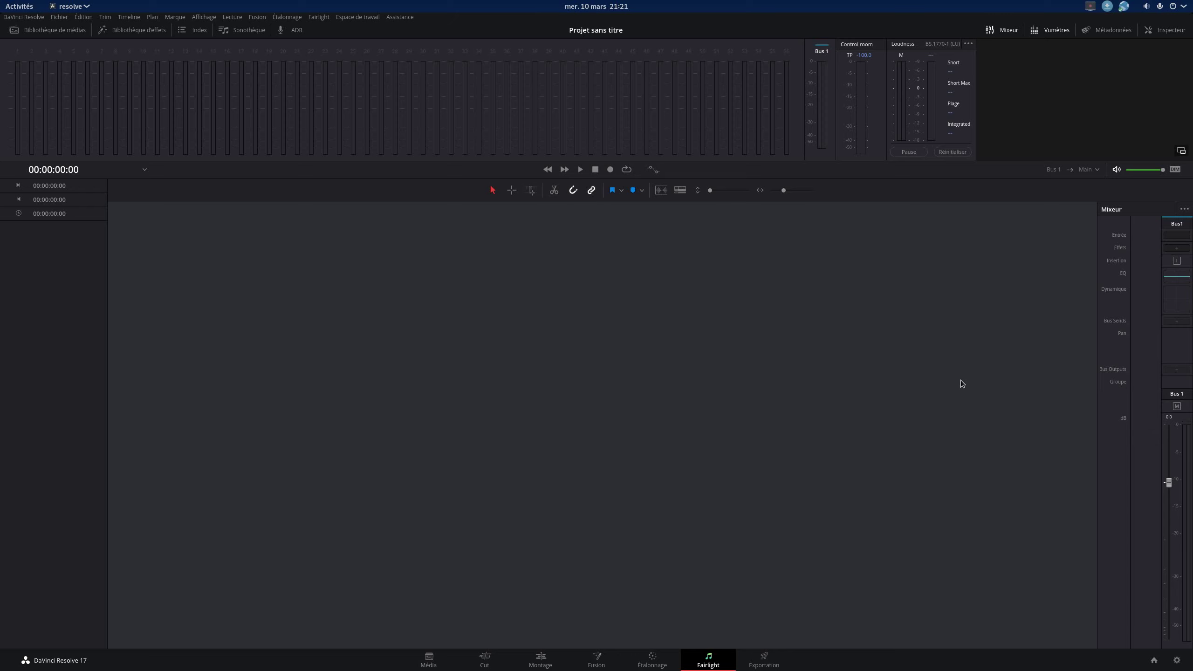
- On the Deliver page, pick the YouTube 1080p preset, then return to the Cut page
{"action": "left_click", "coordinate": [764, 658]}
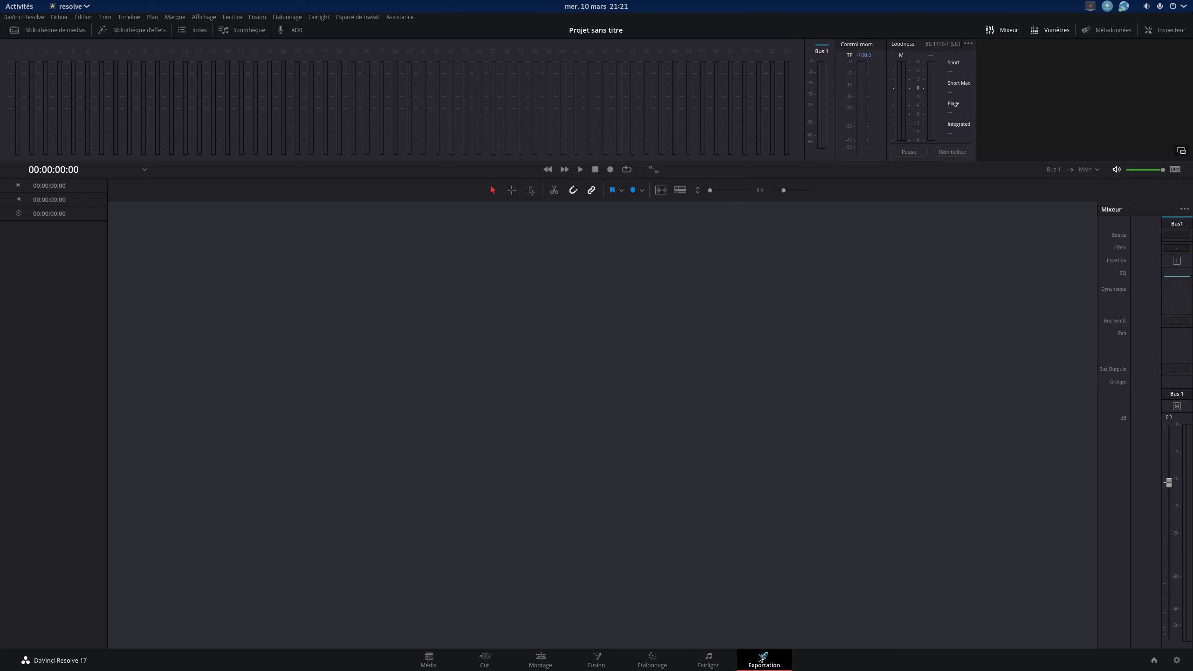
{"action": "left_click", "coordinate": [58, 88]}
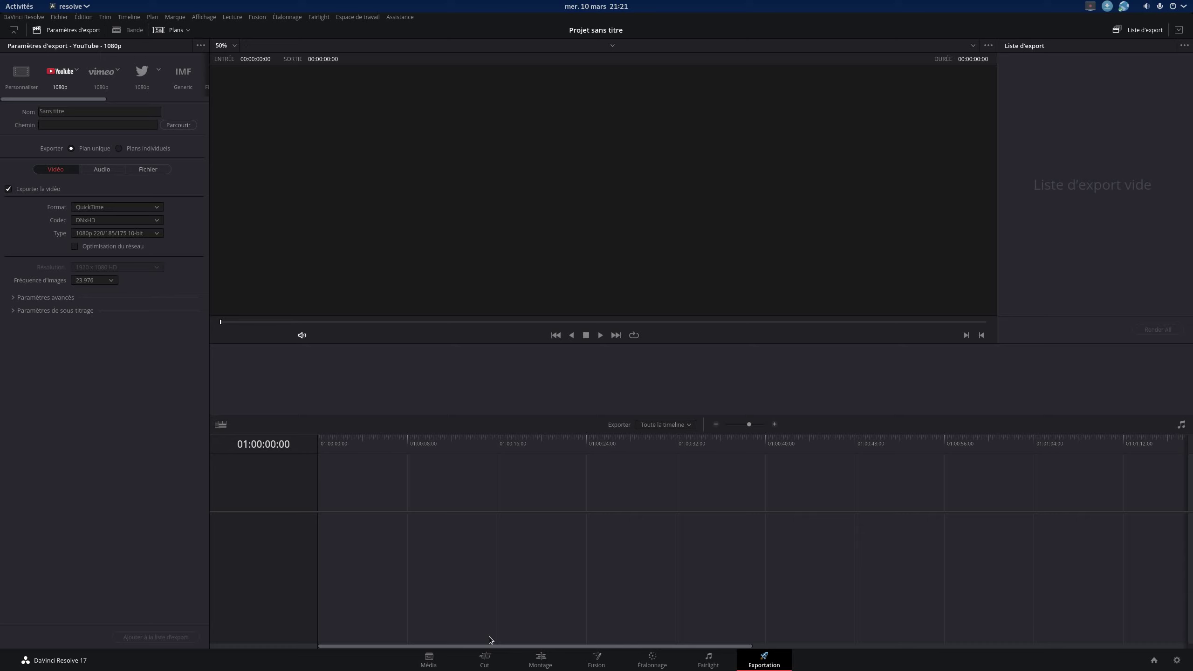
{"action": "left_click", "coordinate": [428, 659]}
{"action": "left_click", "coordinate": [484, 659]}
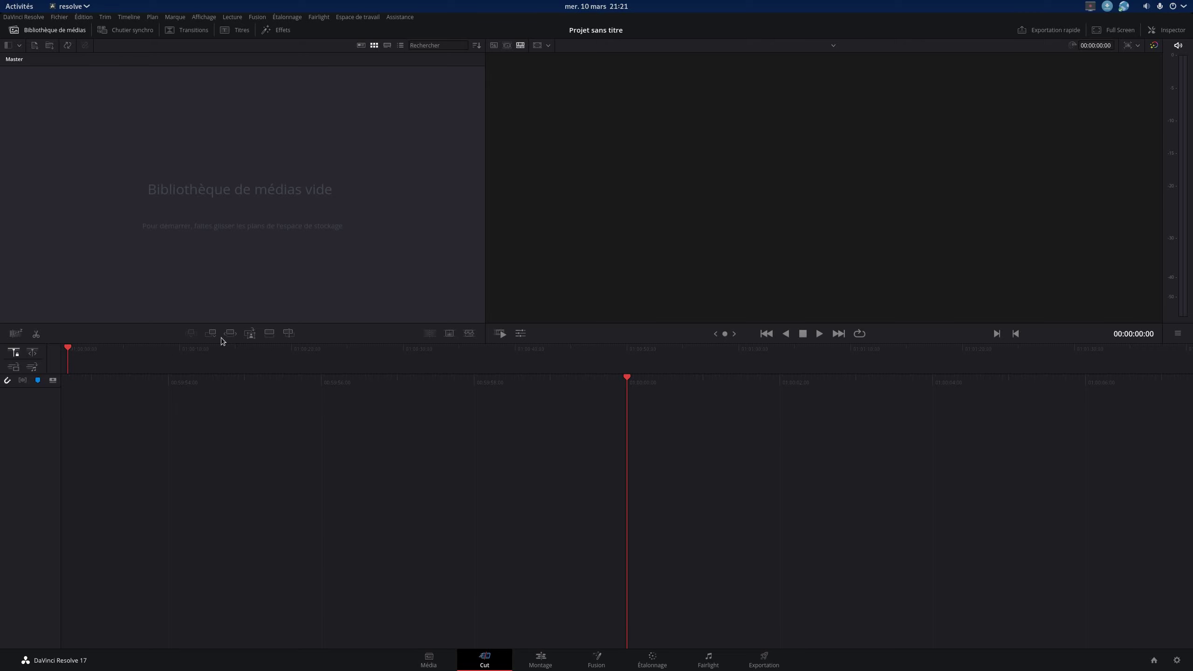
- Open the Files manager beside Resolve and browse to the Vidéos/discord folder
{"action": "left_click", "coordinate": [24, 2]}
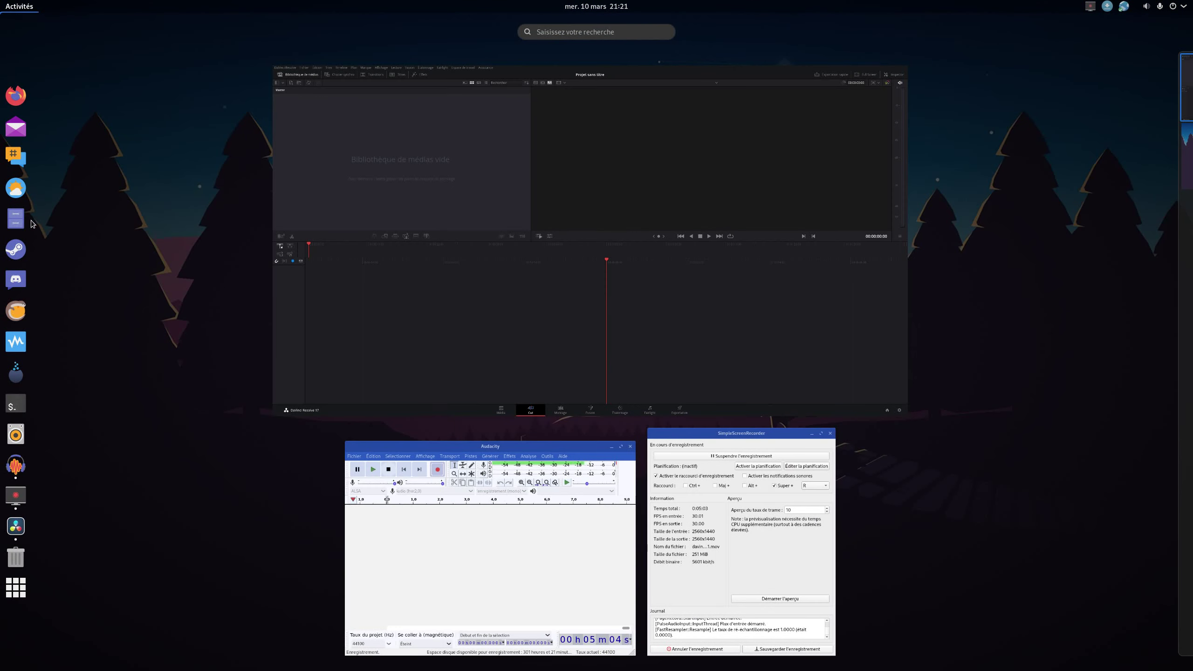
{"action": "left_click", "coordinate": [15, 219]}
{"action": "left_click_drag", "start_coordinate": [274, 41], "coordinate": [770, 191]}
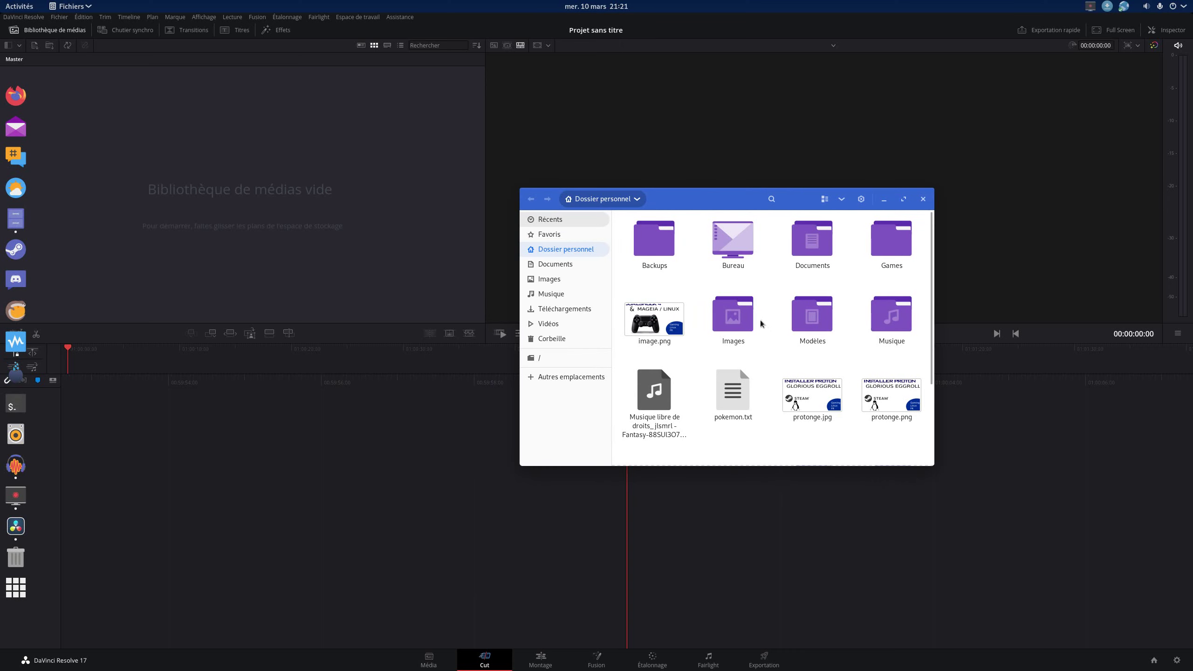
{"action": "left_click", "coordinate": [585, 309]}
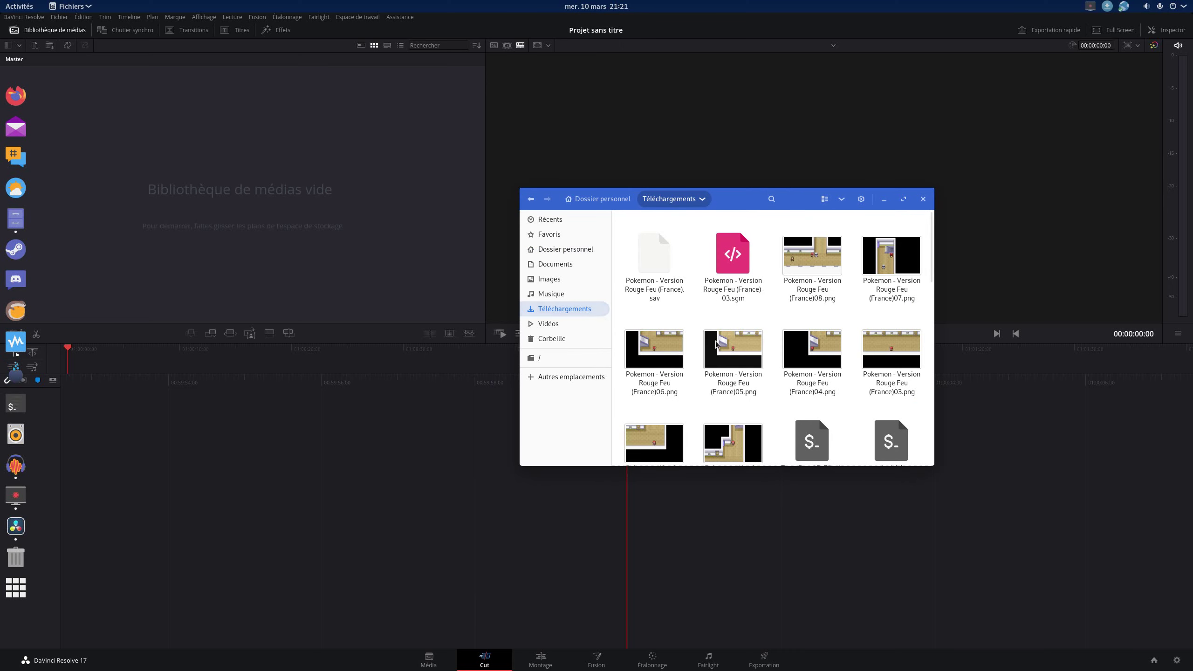
{"action": "left_click", "coordinate": [552, 324]}
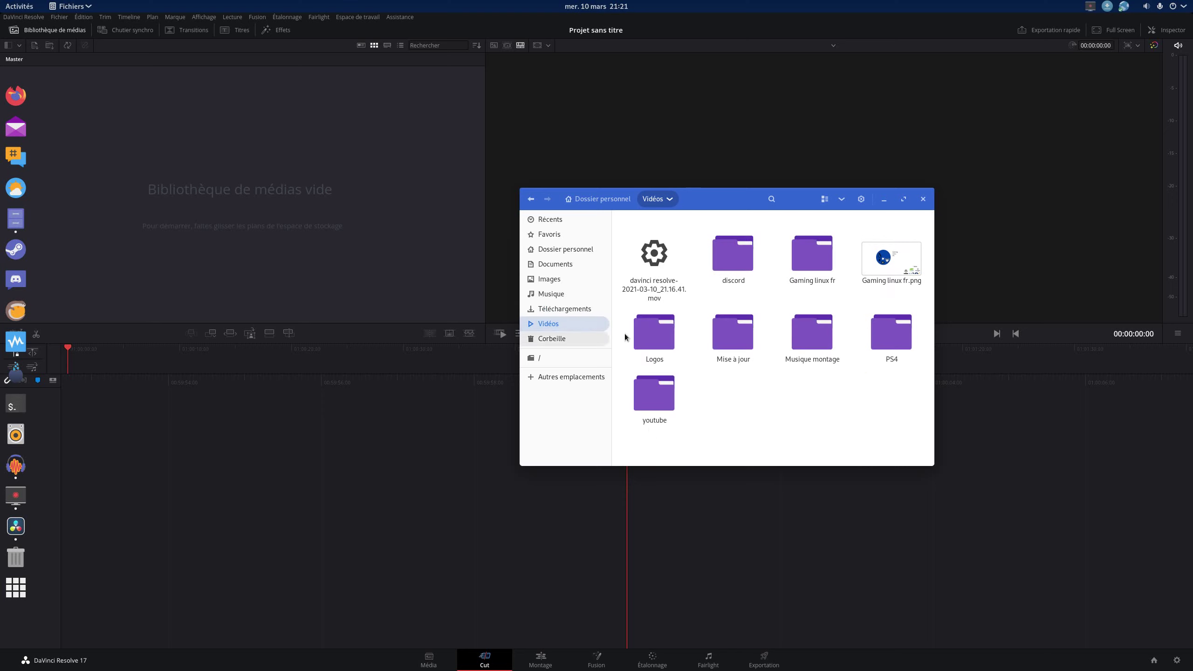
{"action": "double_click", "coordinate": [739, 279]}
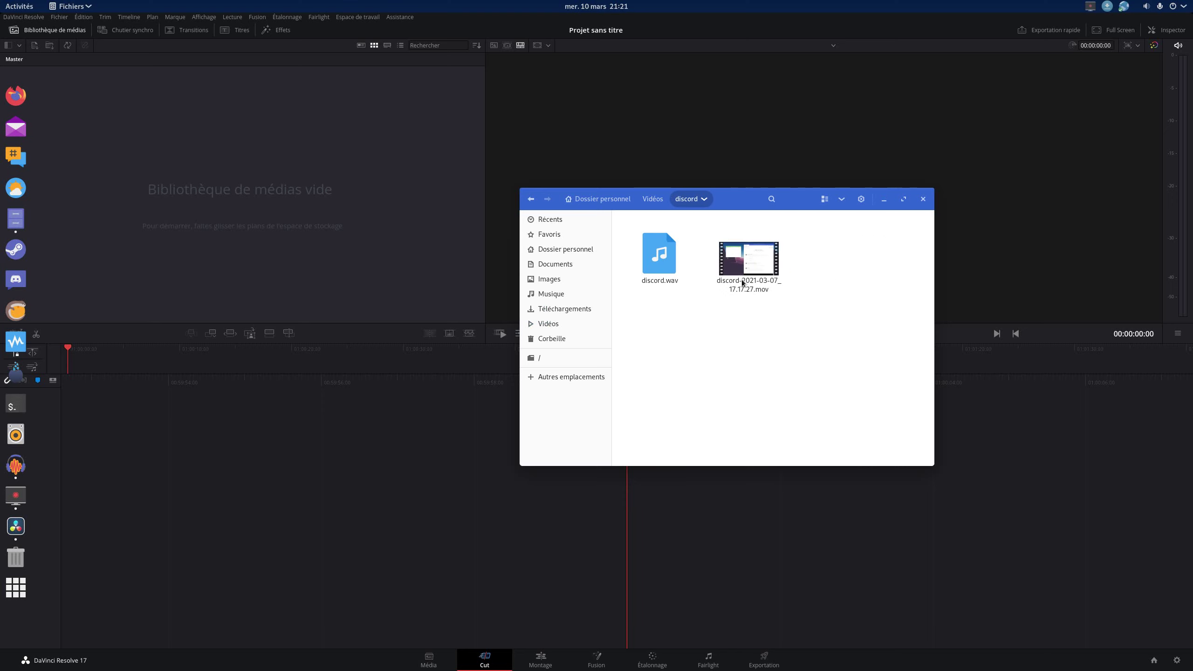
- Import discord.wav and the discord .mov recording into the media pool, accepting the frame rate prompt
{"action": "mouse_move", "coordinate": [763, 341]}
{"action": "left_mouse_down"}
{"action": "mouse_move", "coordinate": [648, 240]}
{"action": "mouse_move", "coordinate": [300, 220]}
{"action": "left_mouse_up"}
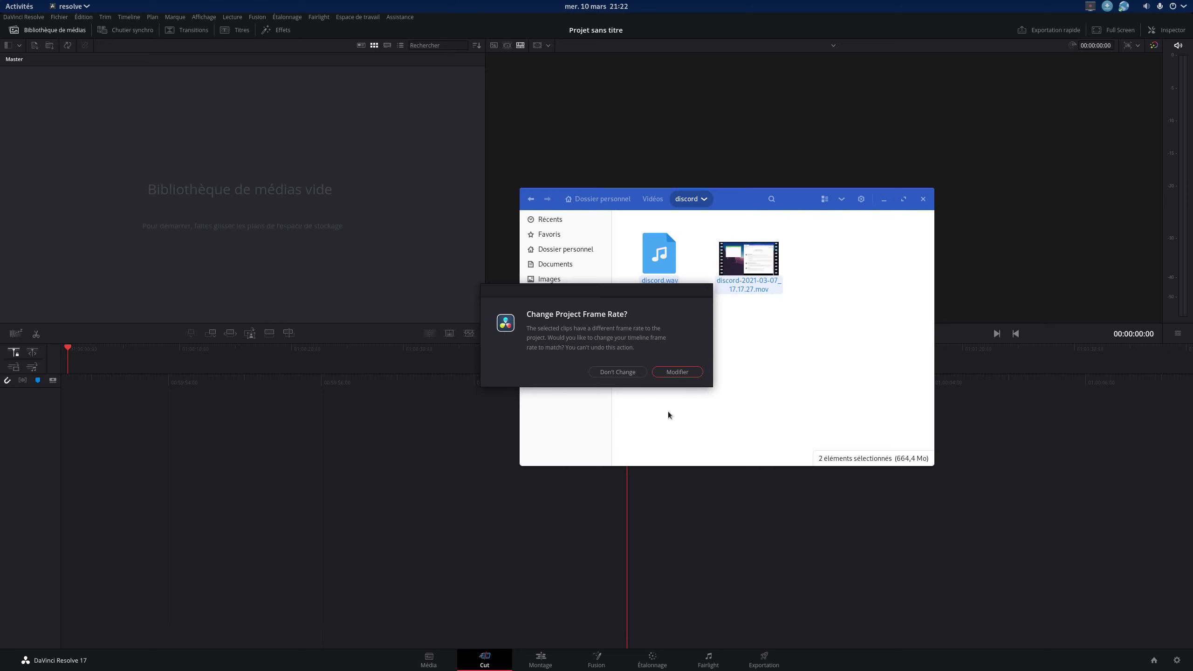
{"action": "left_click", "coordinate": [683, 374]}
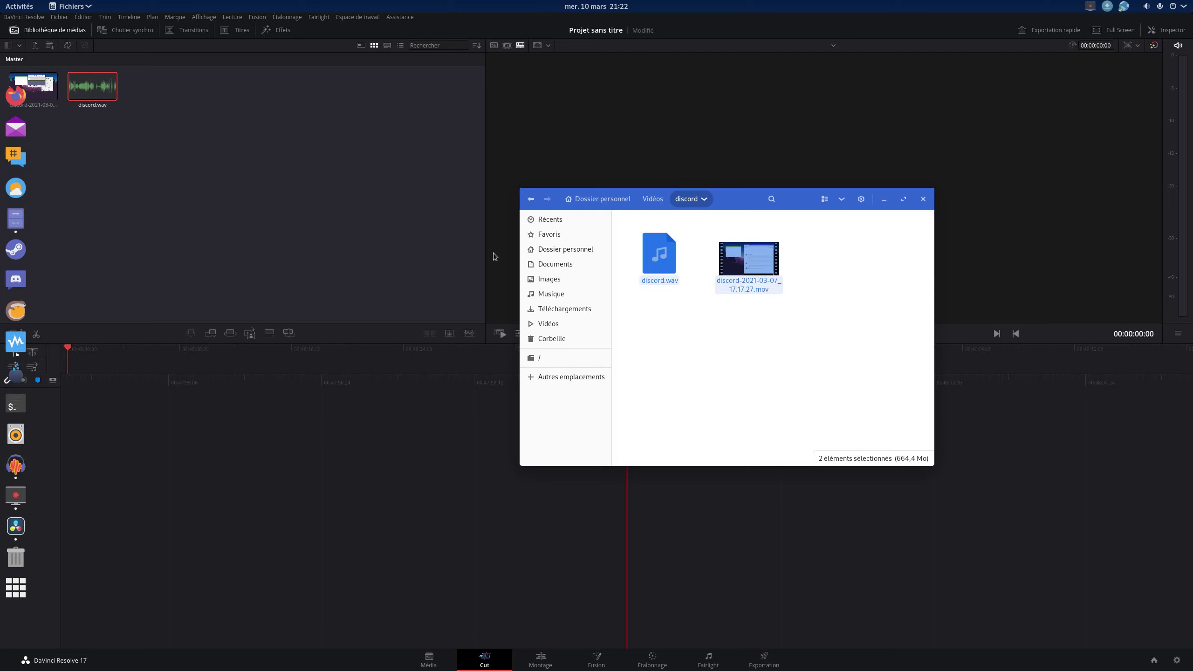
{"action": "left_click", "coordinate": [529, 202]}
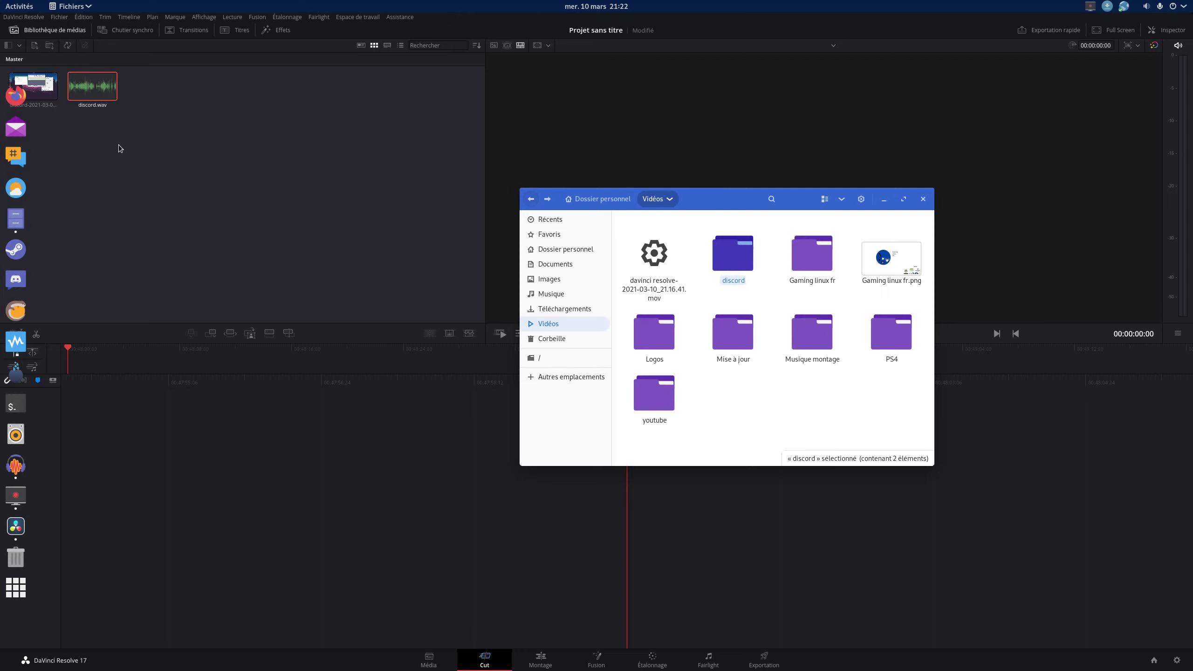
{"action": "left_click", "coordinate": [88, 143]}
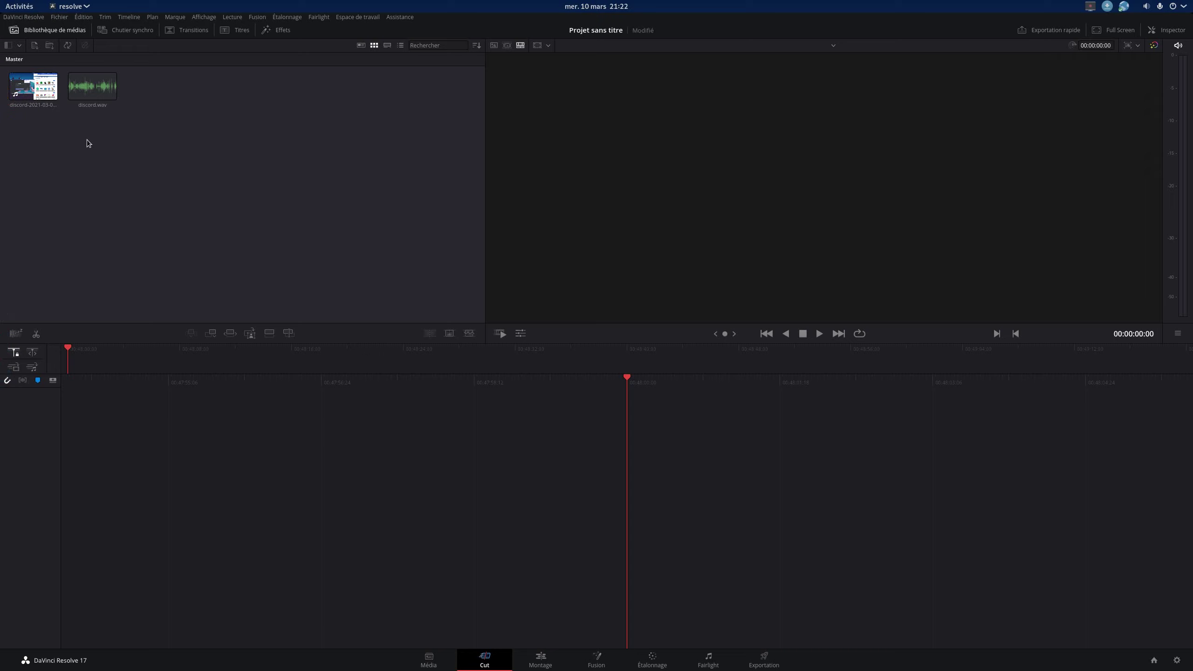
{"action": "left_click", "coordinate": [44, 104]}
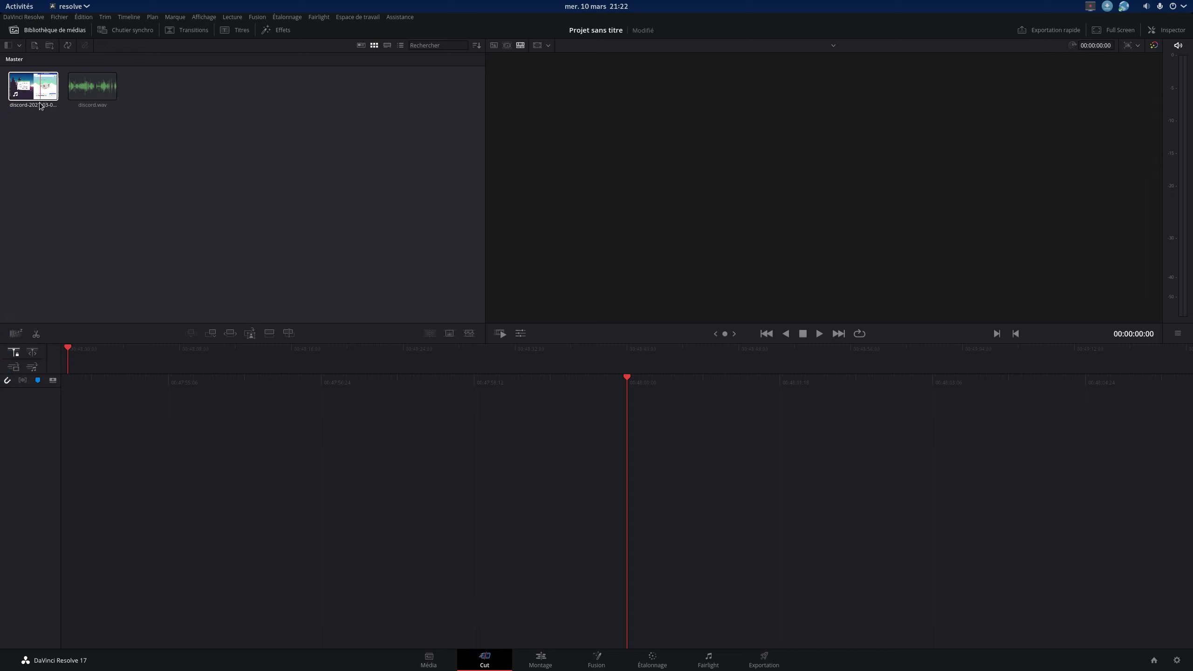
{"action": "left_click", "coordinate": [95, 96]}
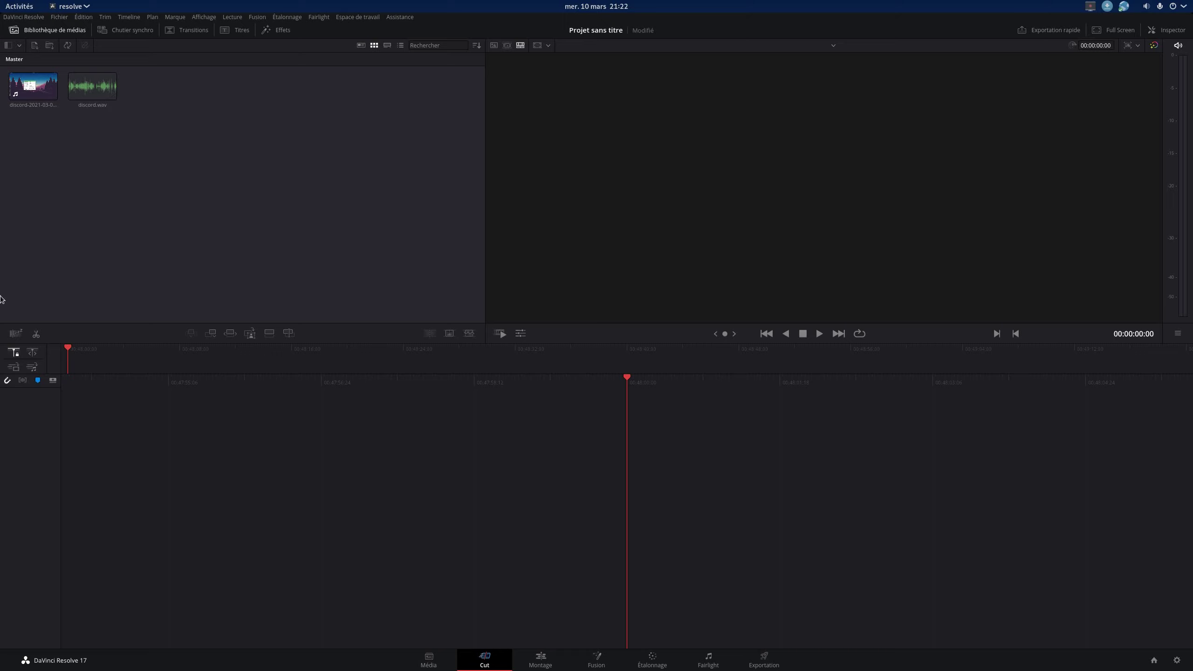
{"action": "mouse_move", "coordinate": [1, 409]}
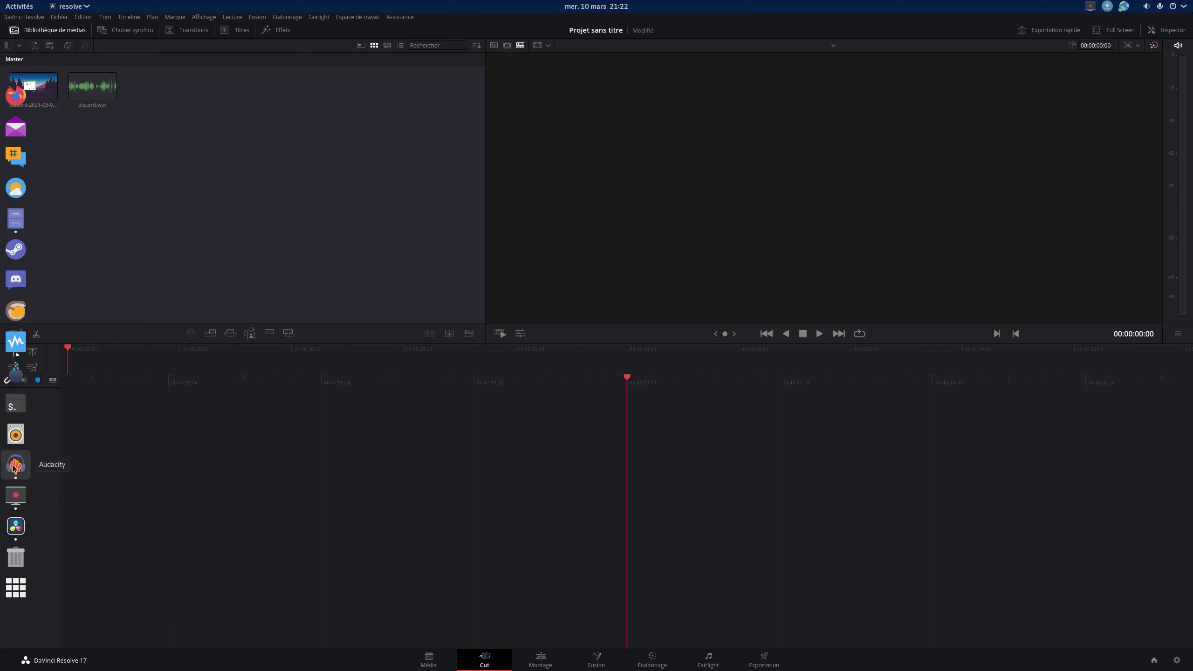
{"action": "right_click", "coordinate": [19, 500]}
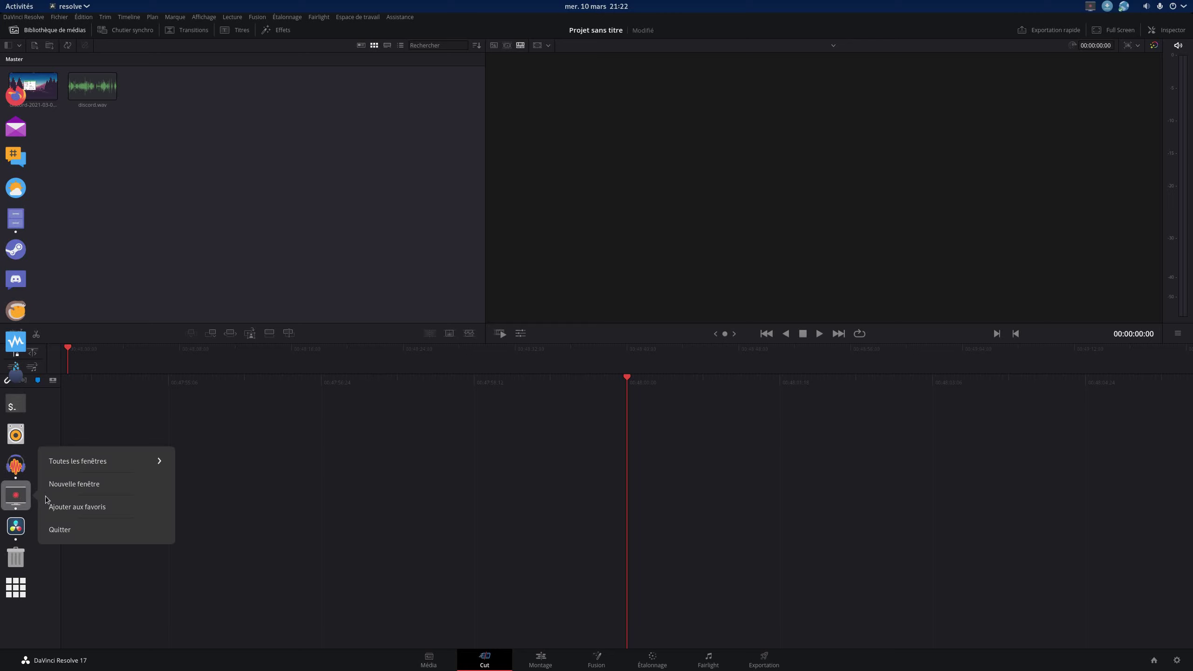
{"action": "left_click", "coordinate": [80, 492]}
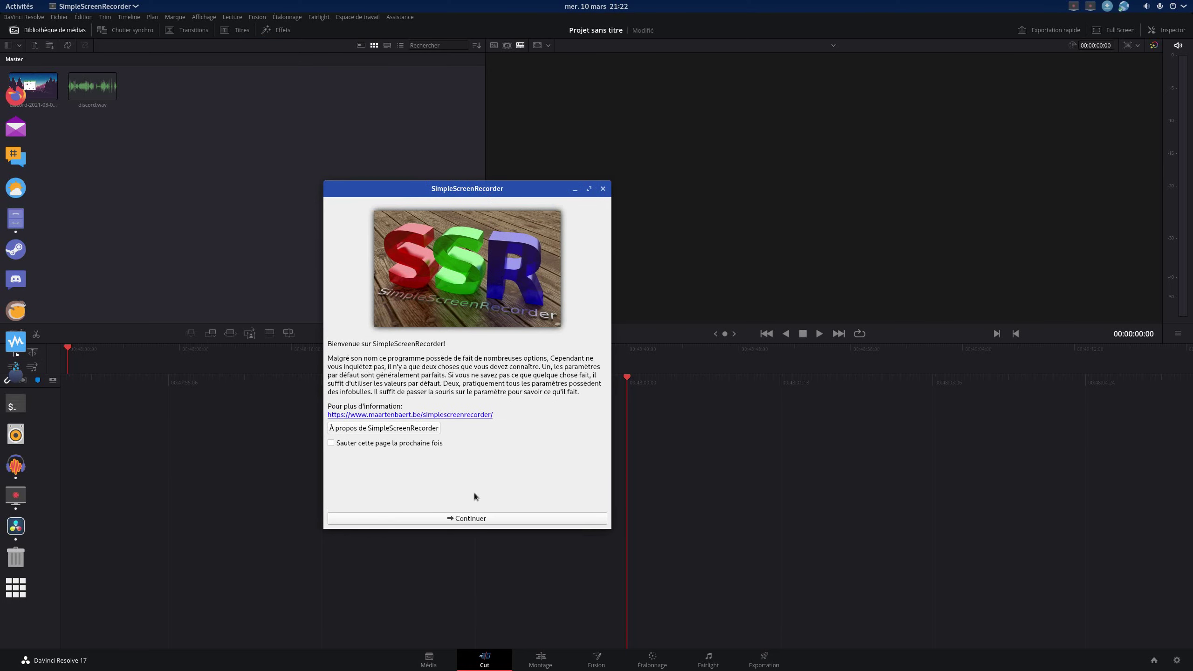
{"action": "left_click", "coordinate": [463, 521]}
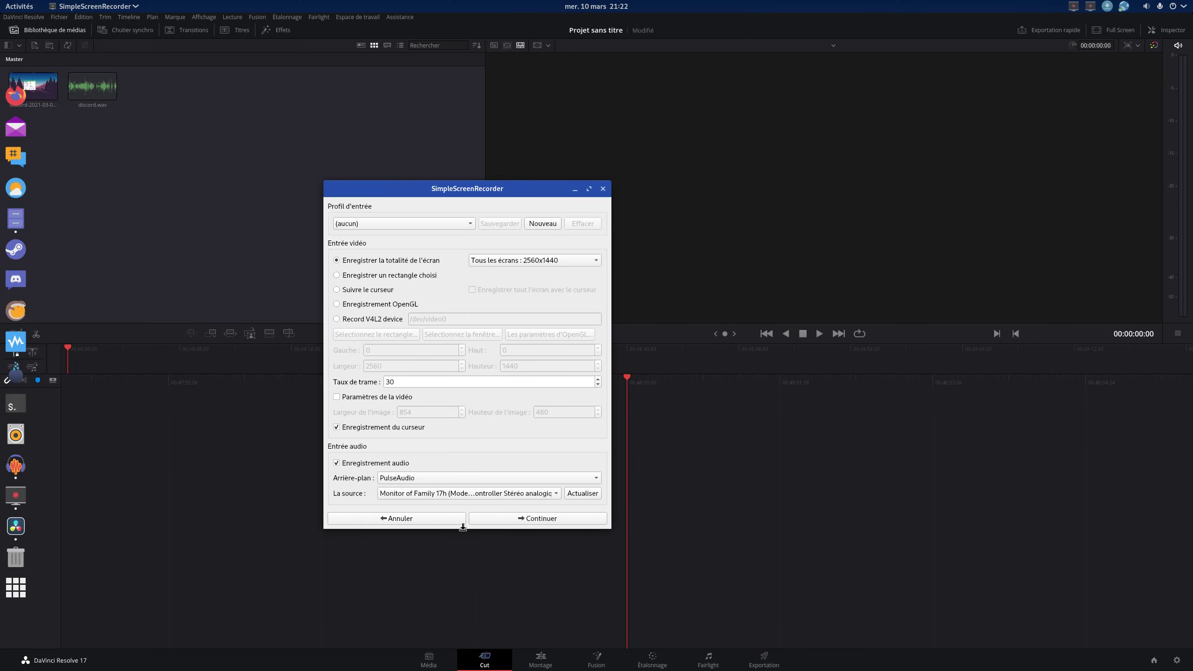
{"action": "left_click", "coordinate": [469, 523]}
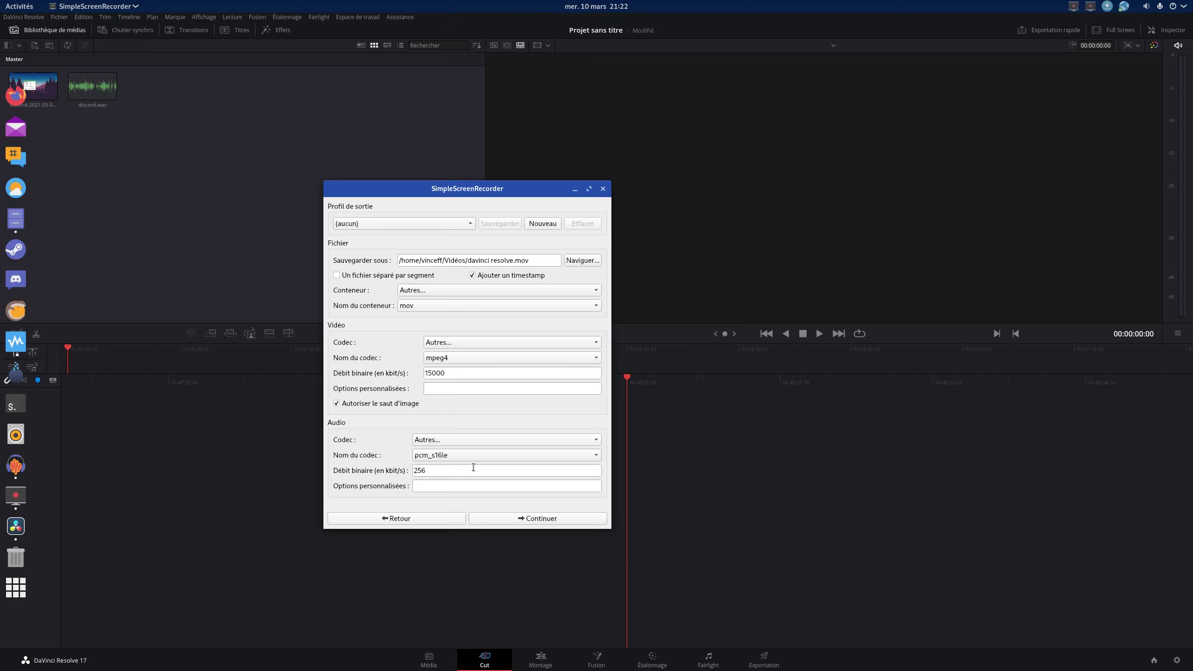
{"action": "mouse_move", "coordinate": [473, 466]}
{"action": "left_click", "coordinate": [603, 189]}
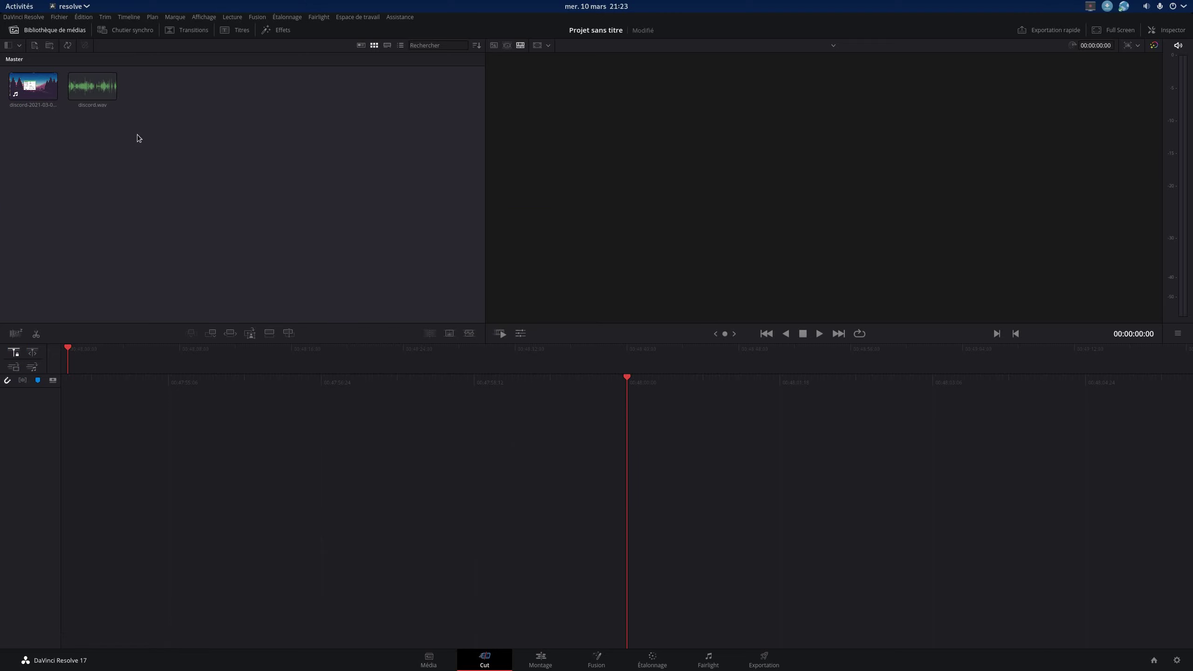
- Place the discord .mov clip on the Cut page timeline, creating Timeline 1
{"action": "left_click", "coordinate": [22, 103]}
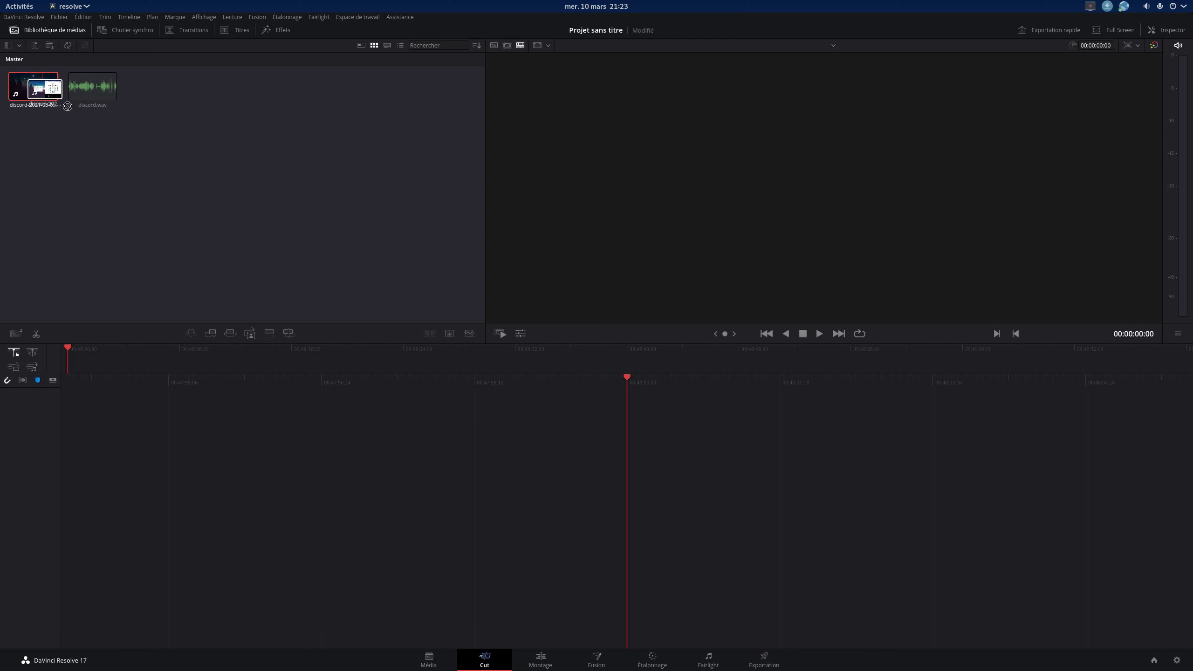
{"action": "mouse_move", "coordinate": [42, 92]}
{"action": "left_mouse_down"}
{"action": "mouse_move", "coordinate": [636, 382]}
{"action": "mouse_move", "coordinate": [638, 458]}
{"action": "left_mouse_up"}
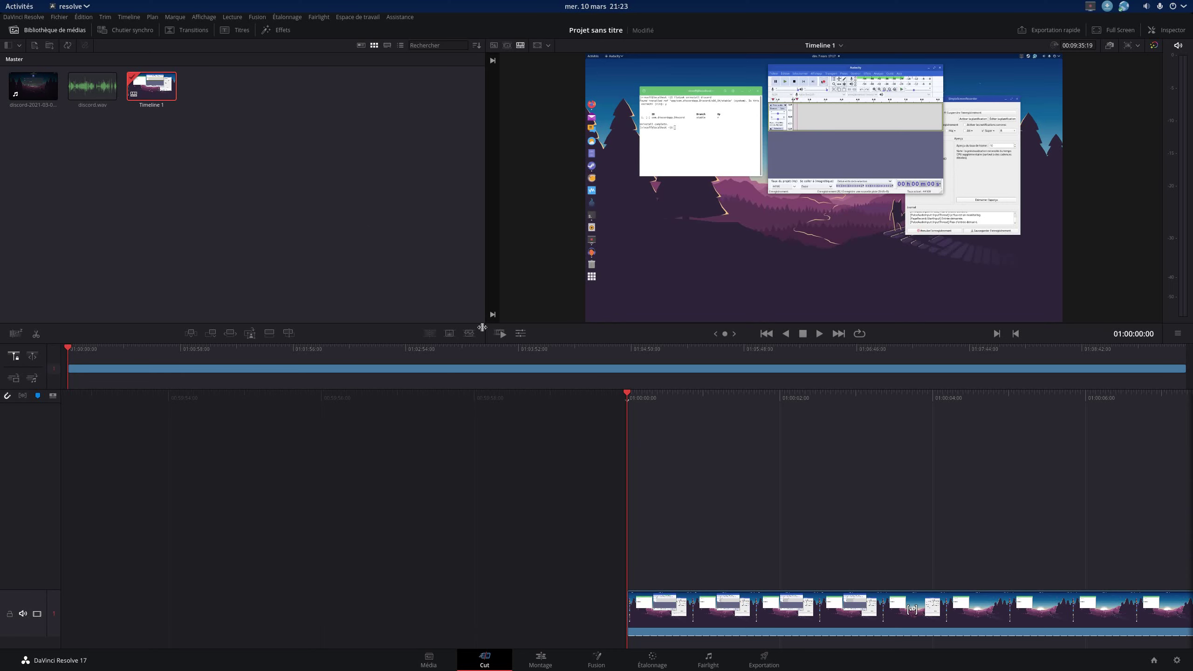
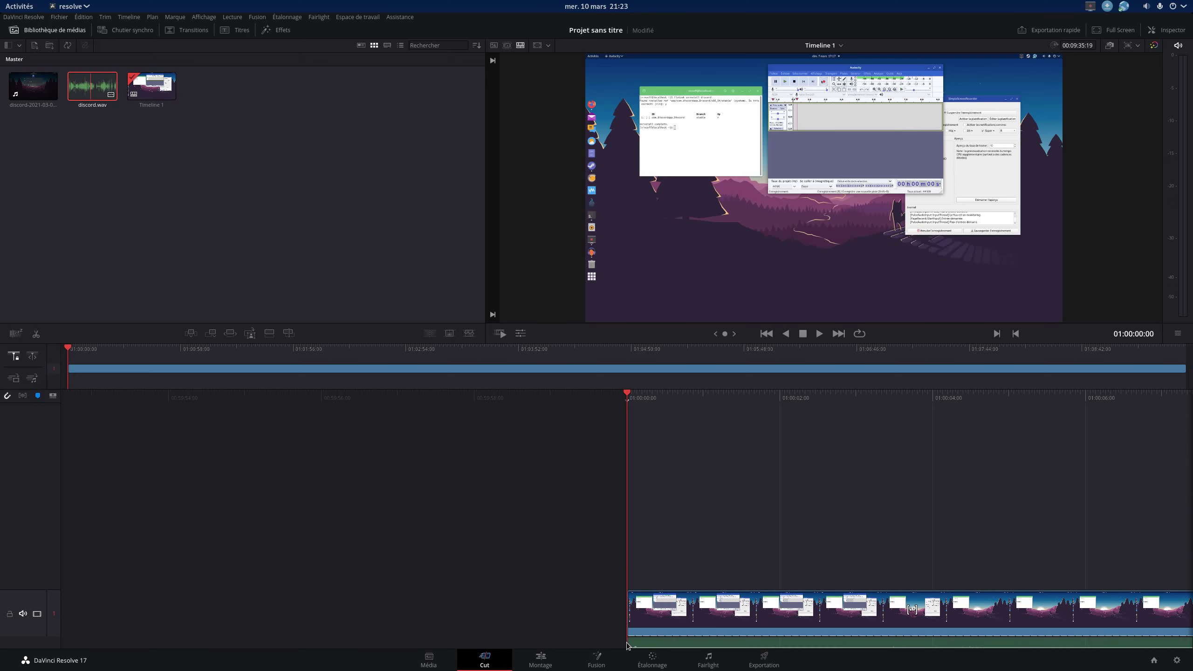
- Add discord.wav to Timeline 1 as audio track A2, then switch to the Fairlight page
{"action": "left_click_drag", "start_coordinate": [639, 617], "coordinate": [627, 624]}
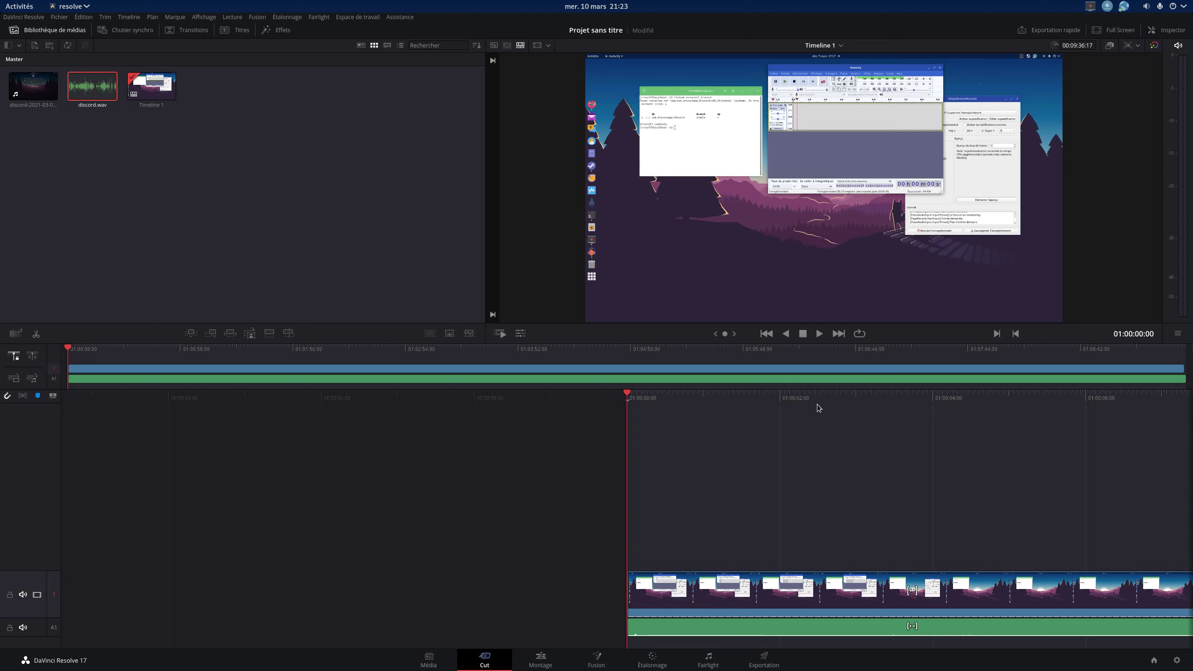
{"action": "left_click", "coordinate": [711, 664]}
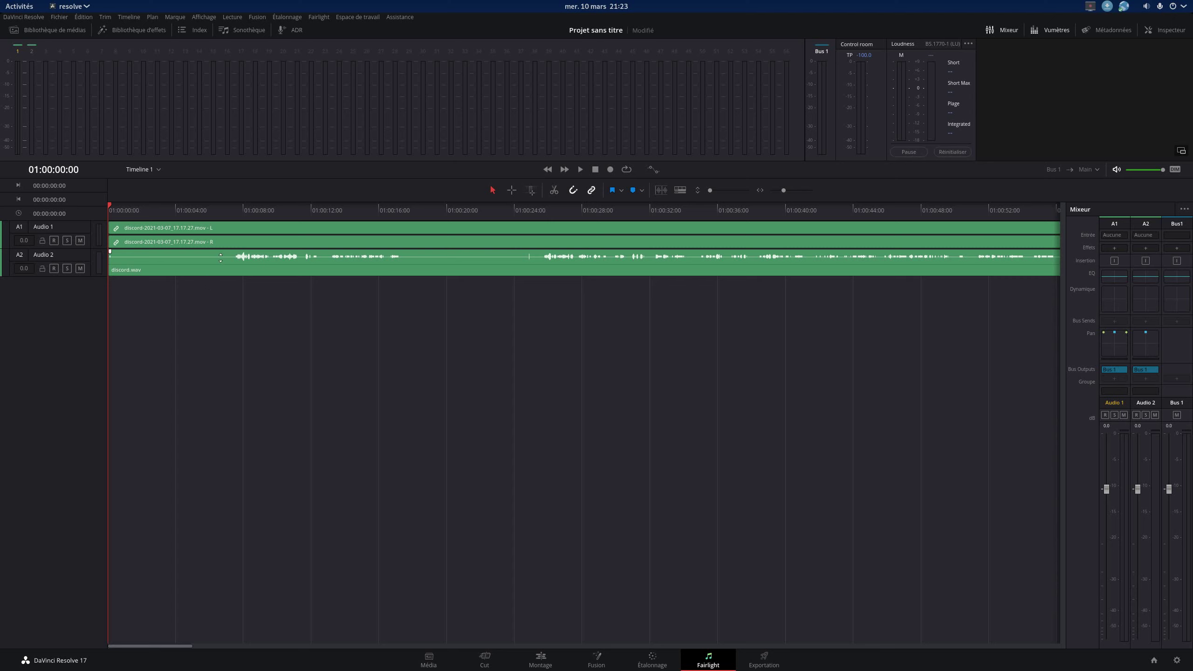
- Boost the discord.wav clip gain and raise the Audio 2 and Bus 1 faders
{"action": "left_click_drag", "start_coordinate": [220, 258], "coordinate": [221, 255]}
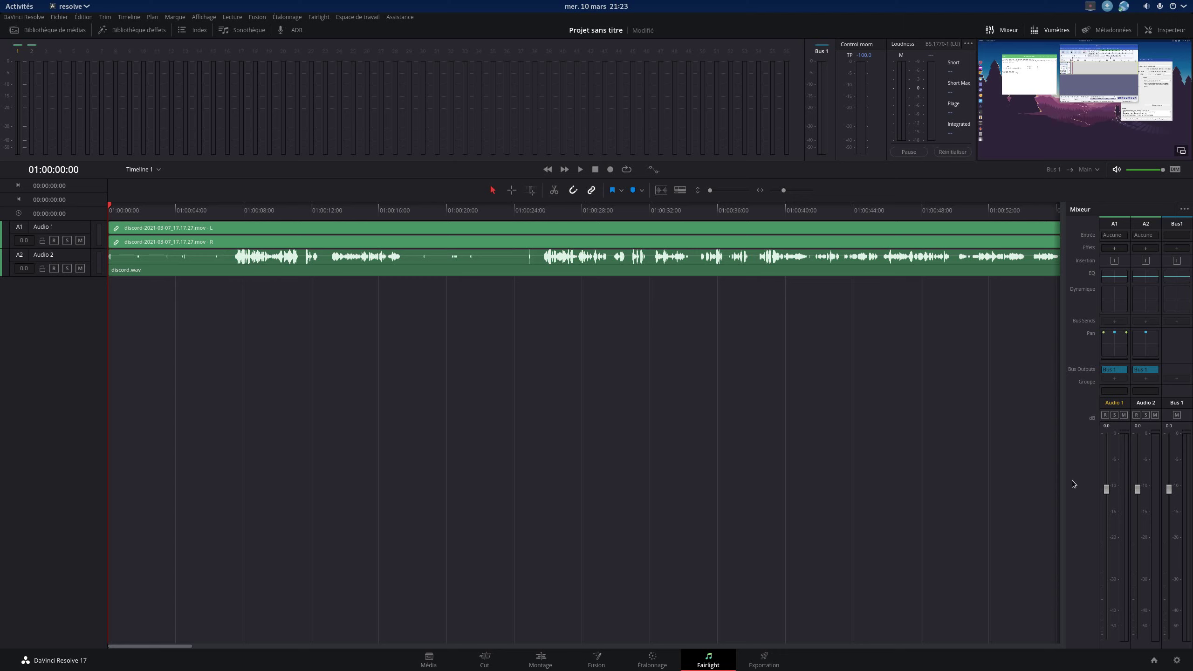
{"action": "left_click_drag", "start_coordinate": [1137, 489], "coordinate": [1140, 476]}
{"action": "left_click_drag", "start_coordinate": [1169, 490], "coordinate": [1170, 472]}
- Insert the Noise Reduction effect on the Audio 2 track
{"action": "left_click", "coordinate": [1145, 248]}
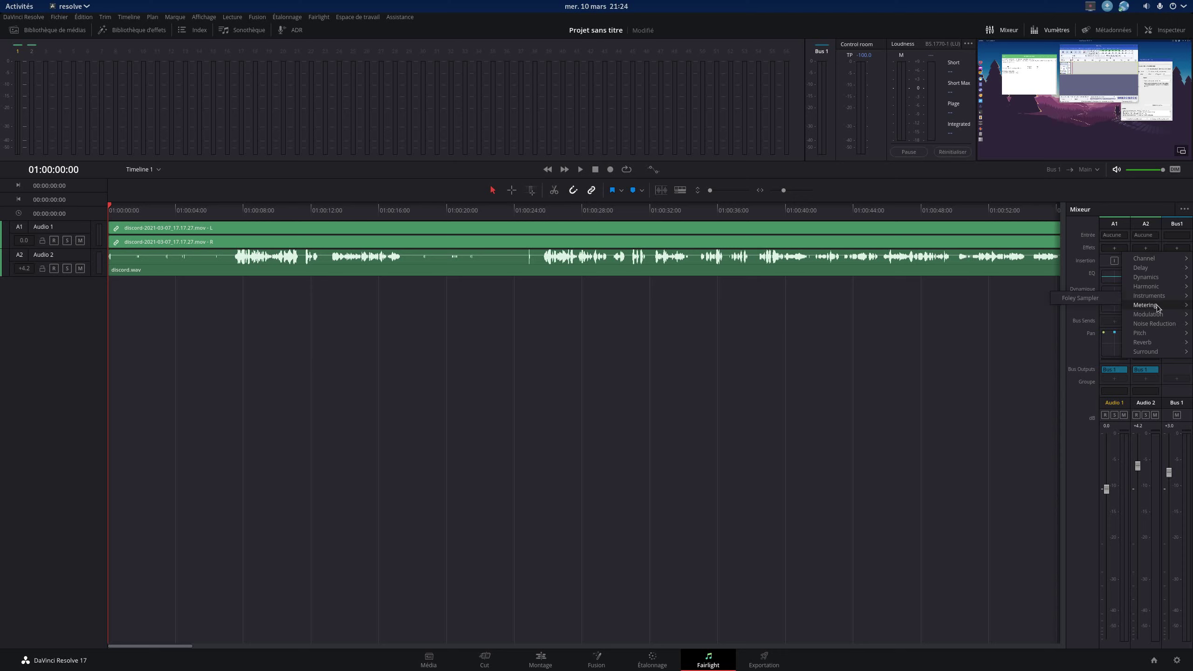
{"action": "mouse_move", "coordinate": [1158, 323]}
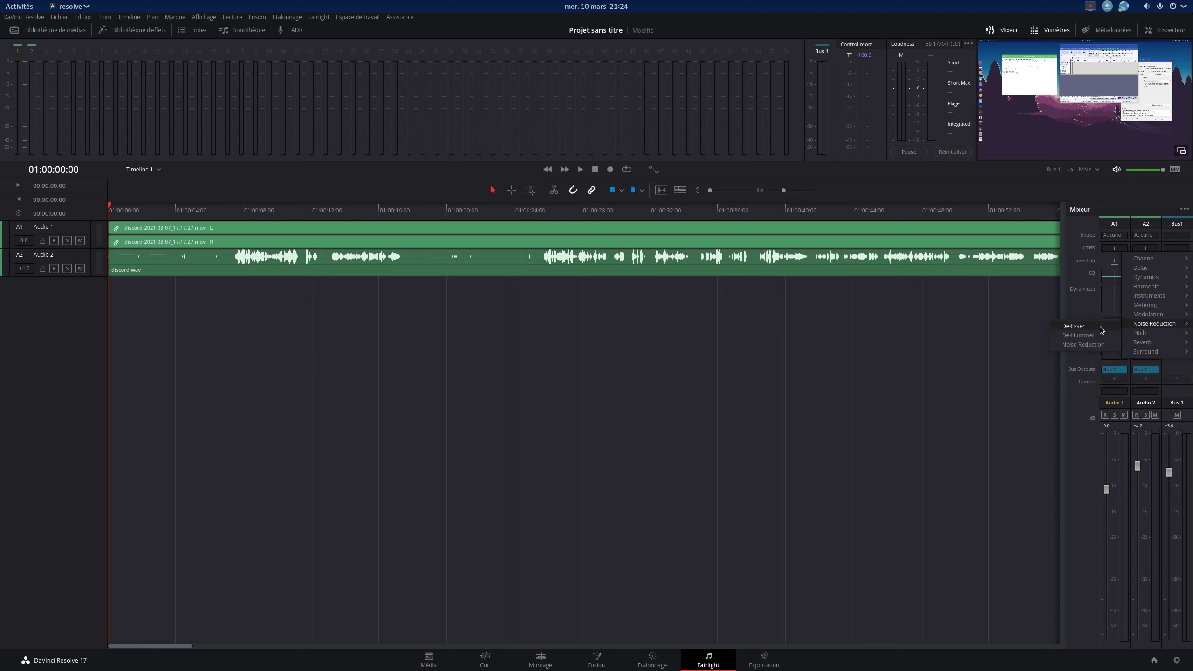
{"action": "left_click", "coordinate": [1083, 344]}
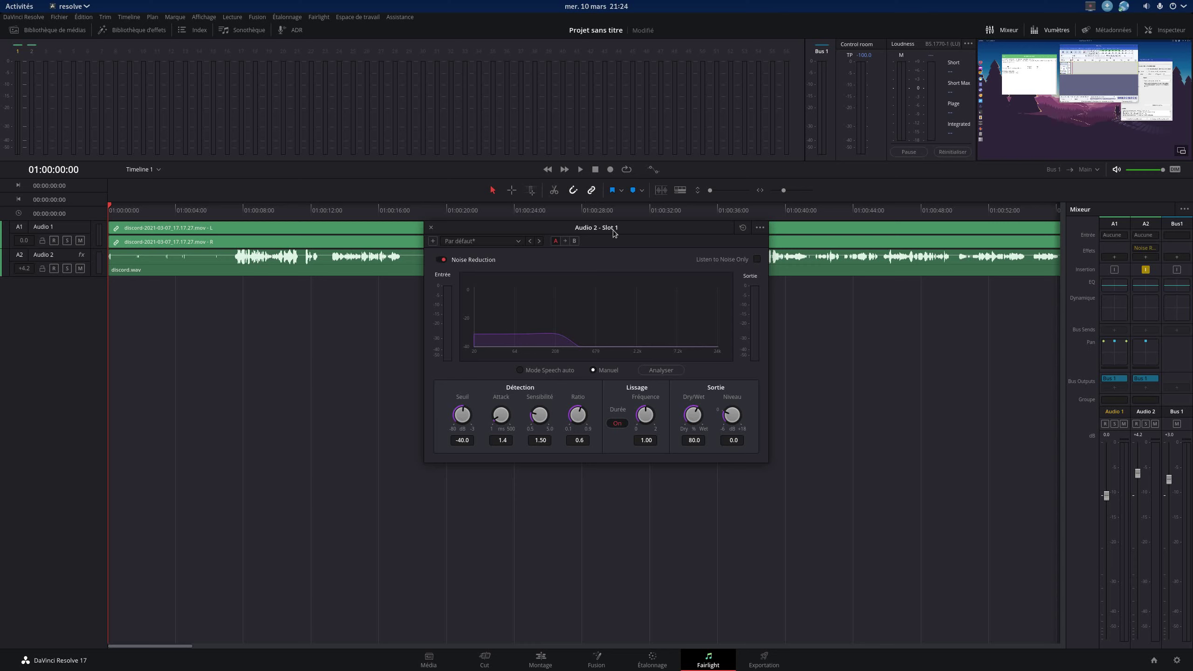
- Set the Audio 2 Noise Reduction mode to Speech auto, then return to the Cut page
{"action": "left_click", "coordinate": [520, 371]}
{"action": "left_click", "coordinate": [431, 229]}
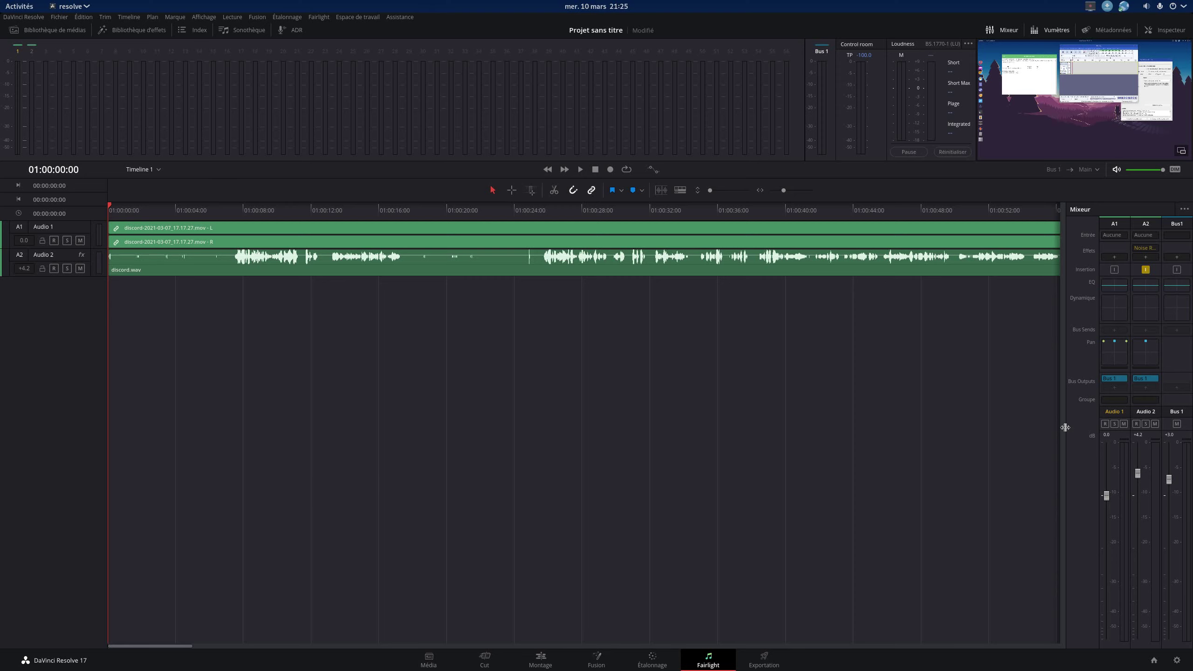
{"action": "left_click", "coordinate": [485, 659]}
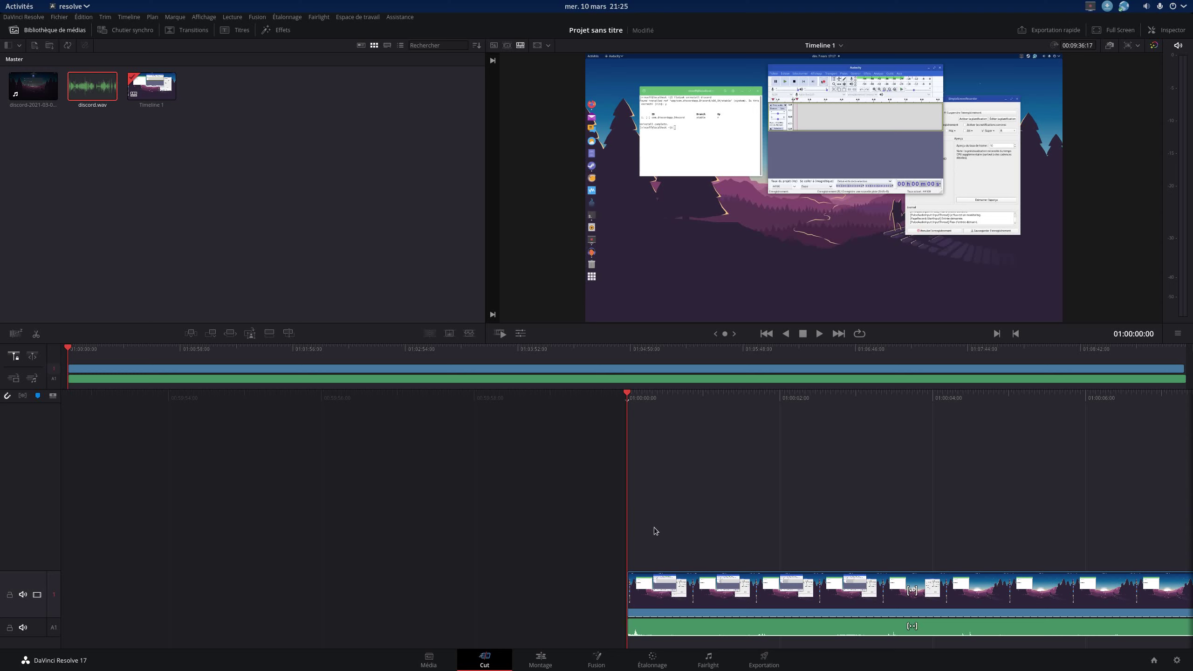
- Split the screen-recording clip at the playhead, then again at 01:00:05:27
{"action": "mouse_move", "coordinate": [871, 391]}
{"action": "left_mouse_down"}
{"action": "mouse_move", "coordinate": [385, 410]}
{"action": "mouse_move", "coordinate": [562, 425]}
{"action": "mouse_move", "coordinate": [207, 443]}
{"action": "mouse_move", "coordinate": [338, 432]}
{"action": "left_mouse_up"}
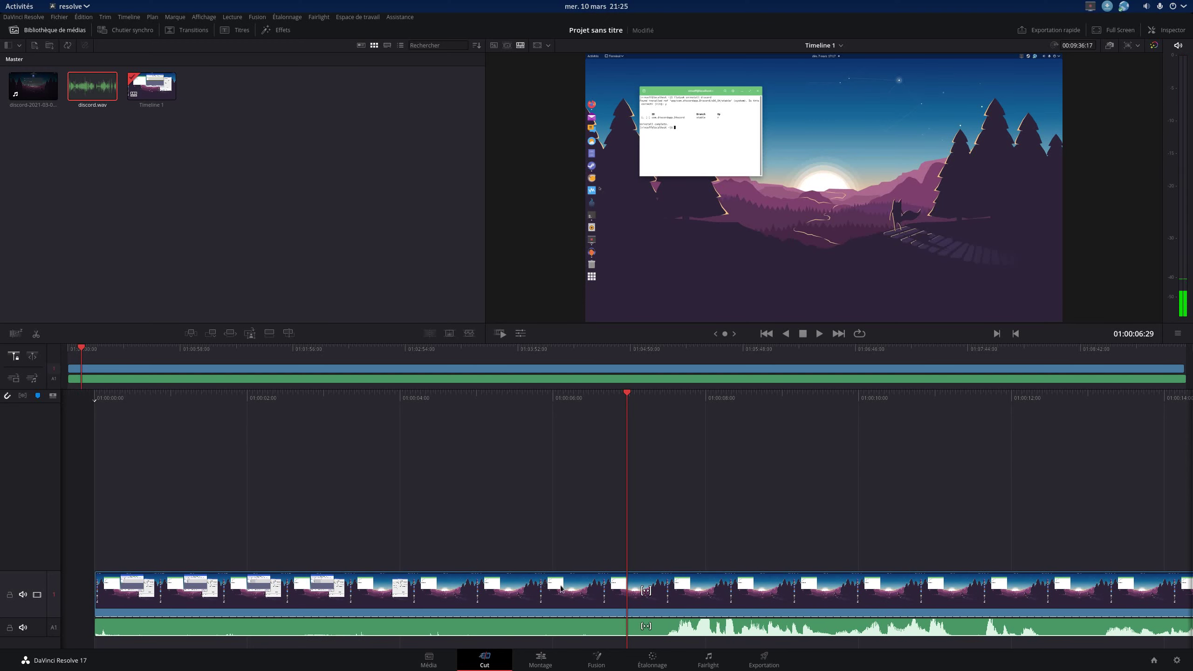
{"action": "right_click", "coordinate": [627, 620]}
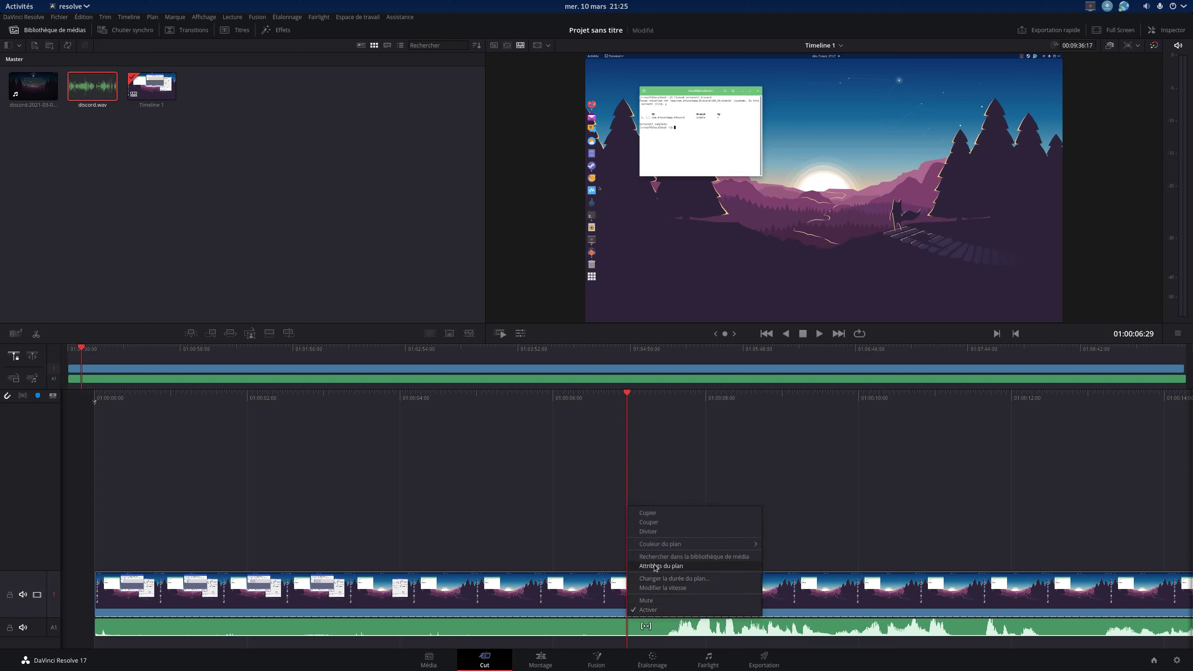
{"action": "left_click", "coordinate": [662, 536]}
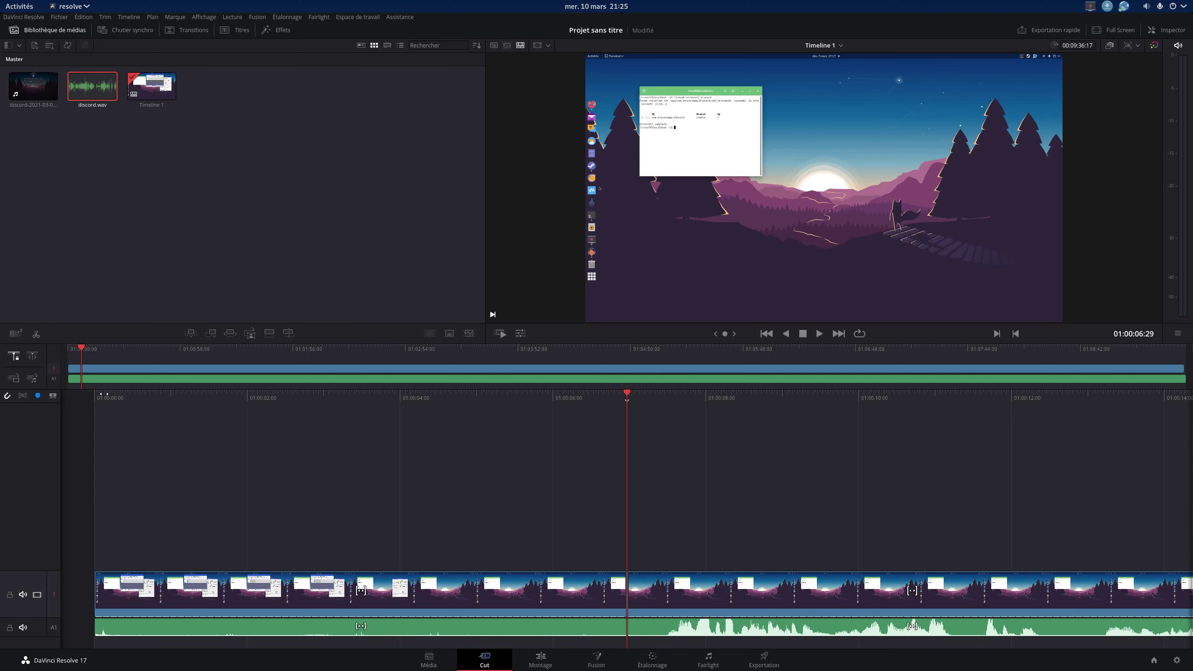
{"action": "left_click_drag", "start_coordinate": [662, 396], "coordinate": [556, 396]}
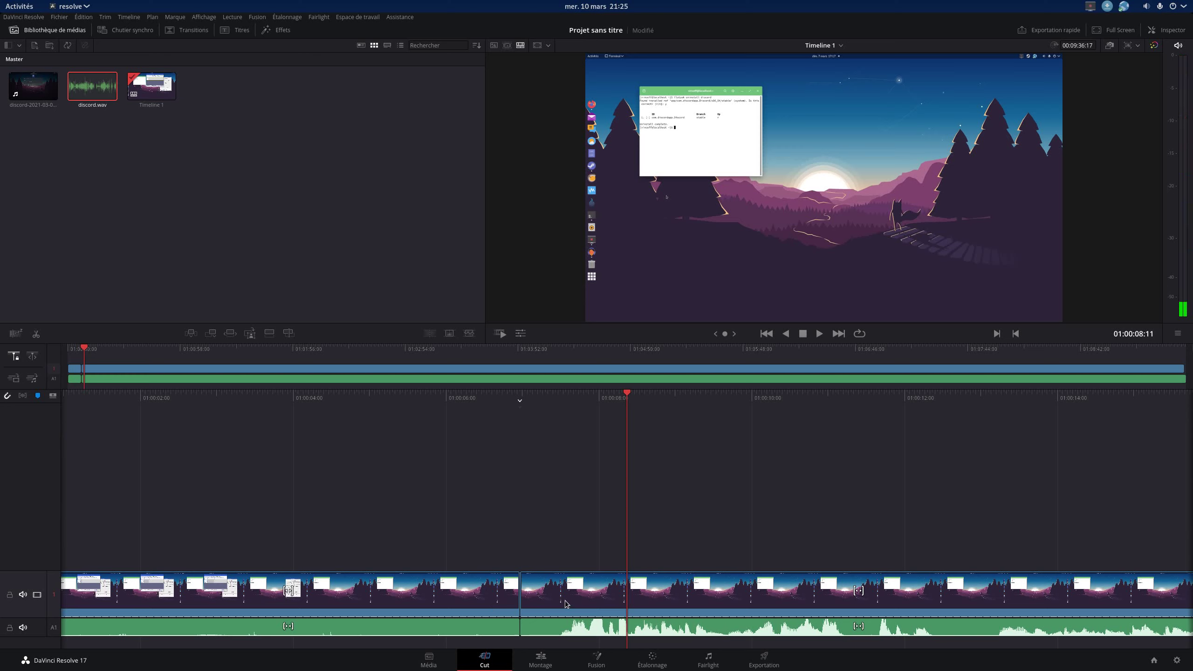
{"action": "left_click", "coordinate": [440, 593]}
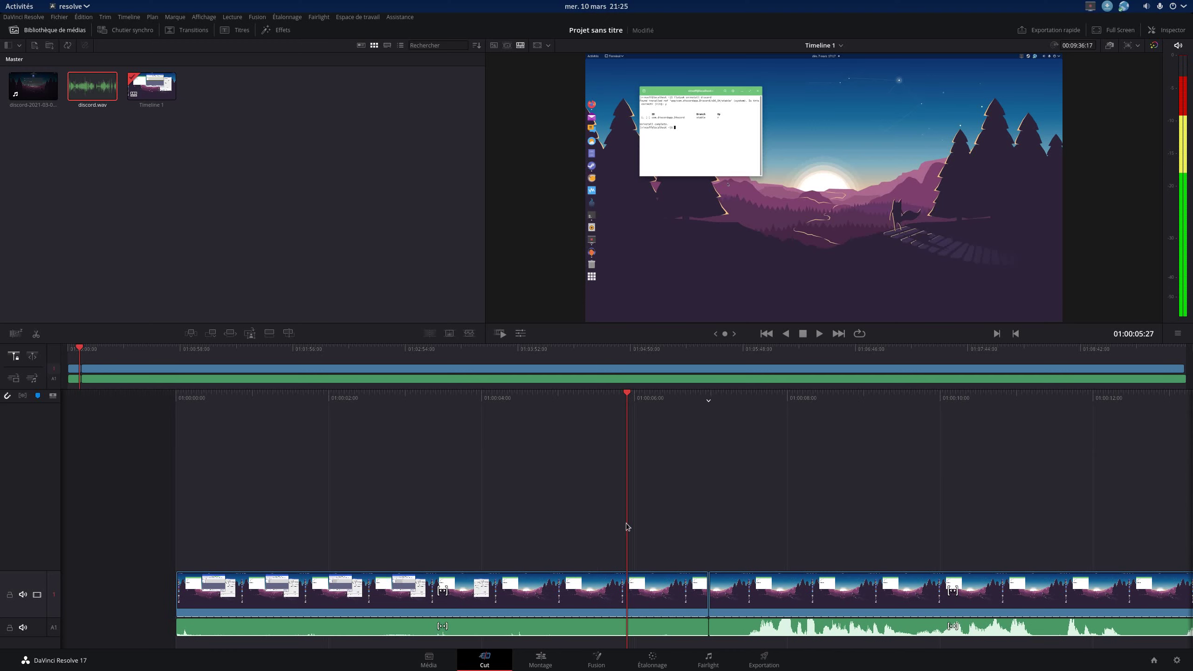
{"action": "right_click", "coordinate": [581, 596]}
{"action": "left_click", "coordinate": [606, 507]}
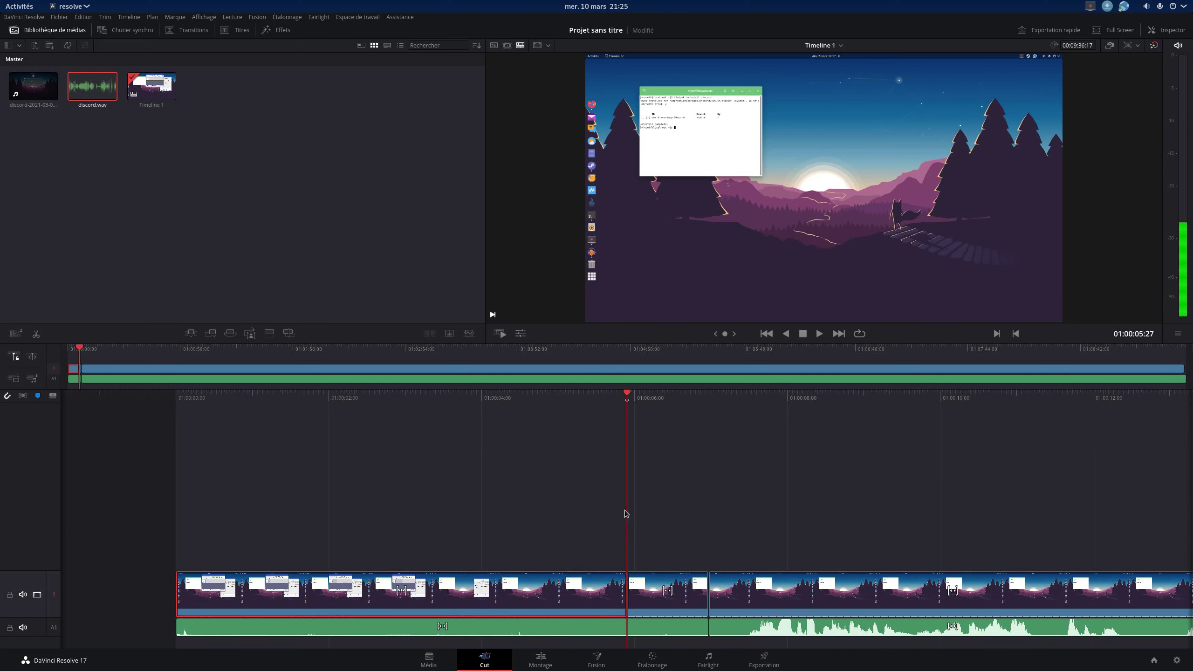
- Make a third split further along the clip and move the playhead back to about 01:00:03:26
{"action": "left_click_drag", "start_coordinate": [586, 394], "coordinate": [660, 397]}
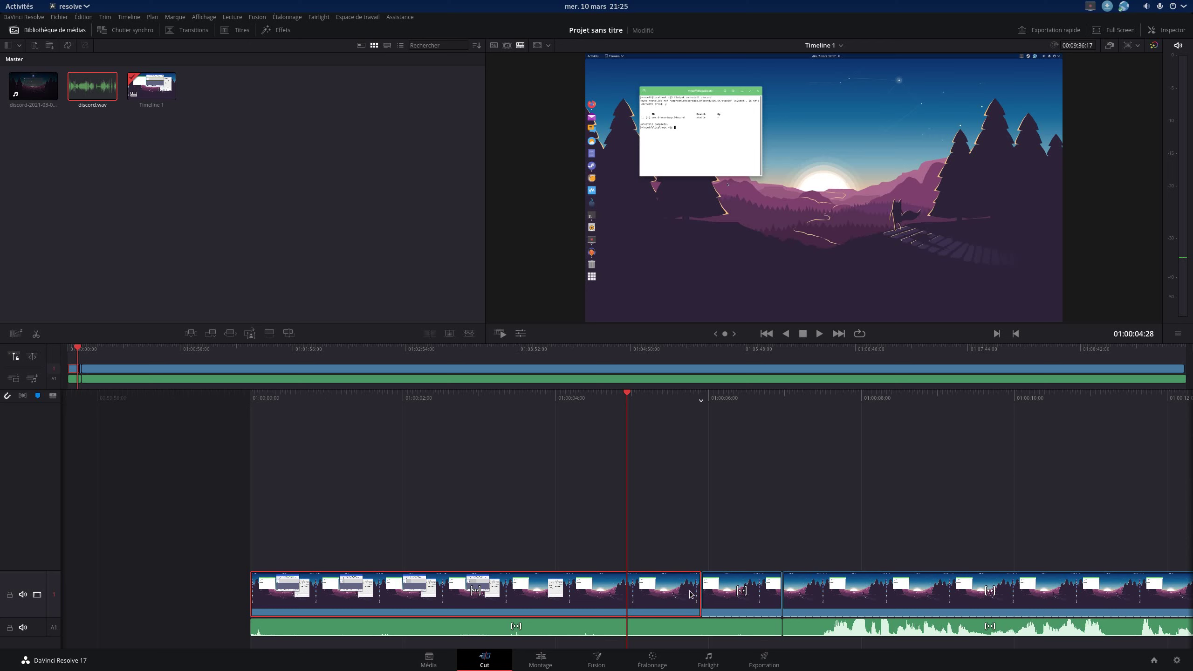
{"action": "left_click", "coordinate": [739, 549]}
{"action": "right_click", "coordinate": [621, 599]}
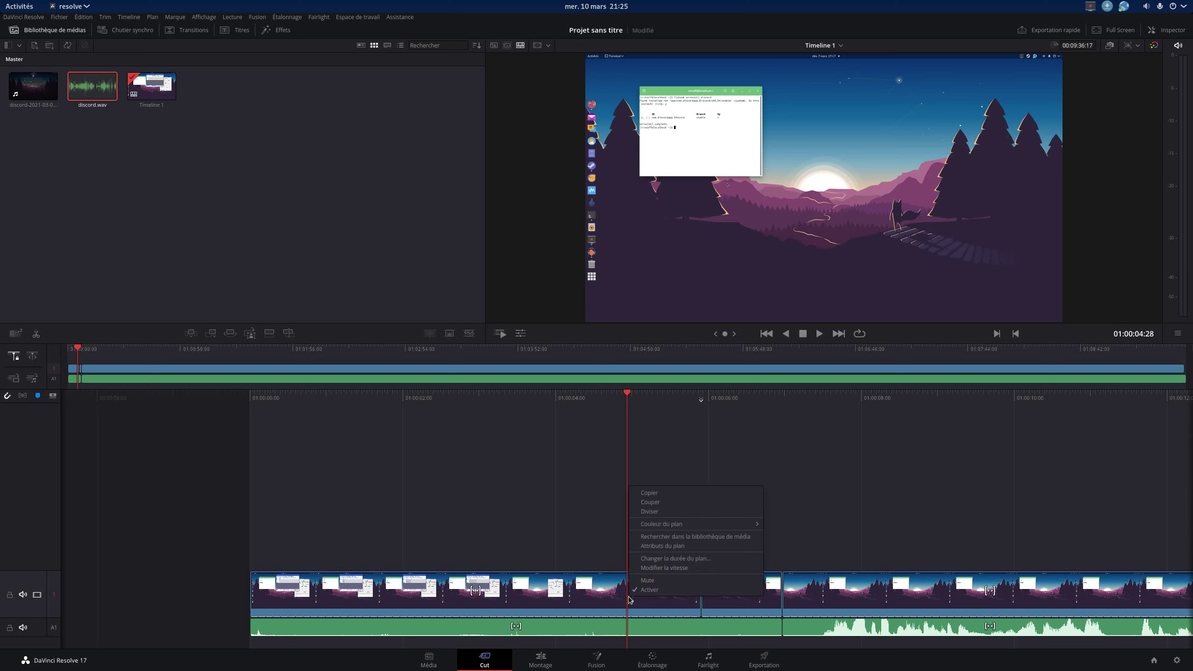
{"action": "left_click", "coordinate": [666, 517]}
{"action": "left_click_drag", "start_coordinate": [662, 417], "coordinate": [744, 407]}
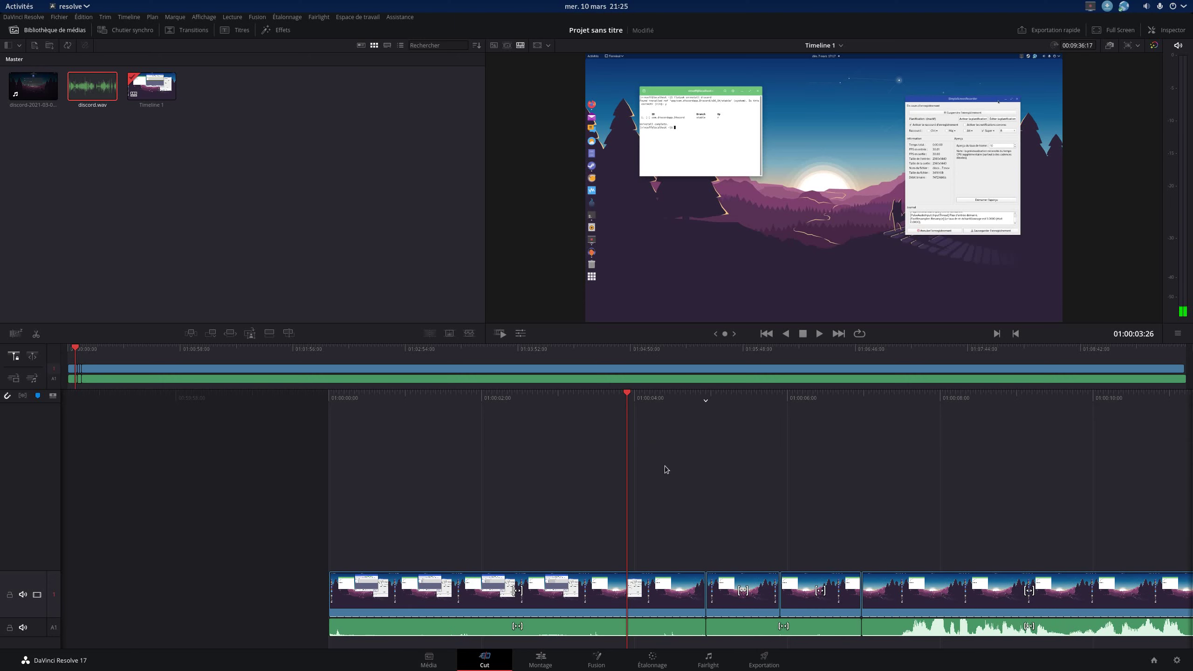
- Delete the first three video pieces and two audio pieces, then ripple-delete the leading gap
{"action": "left_click", "coordinate": [591, 590]}
{"action": "key", "text": "Delete"}
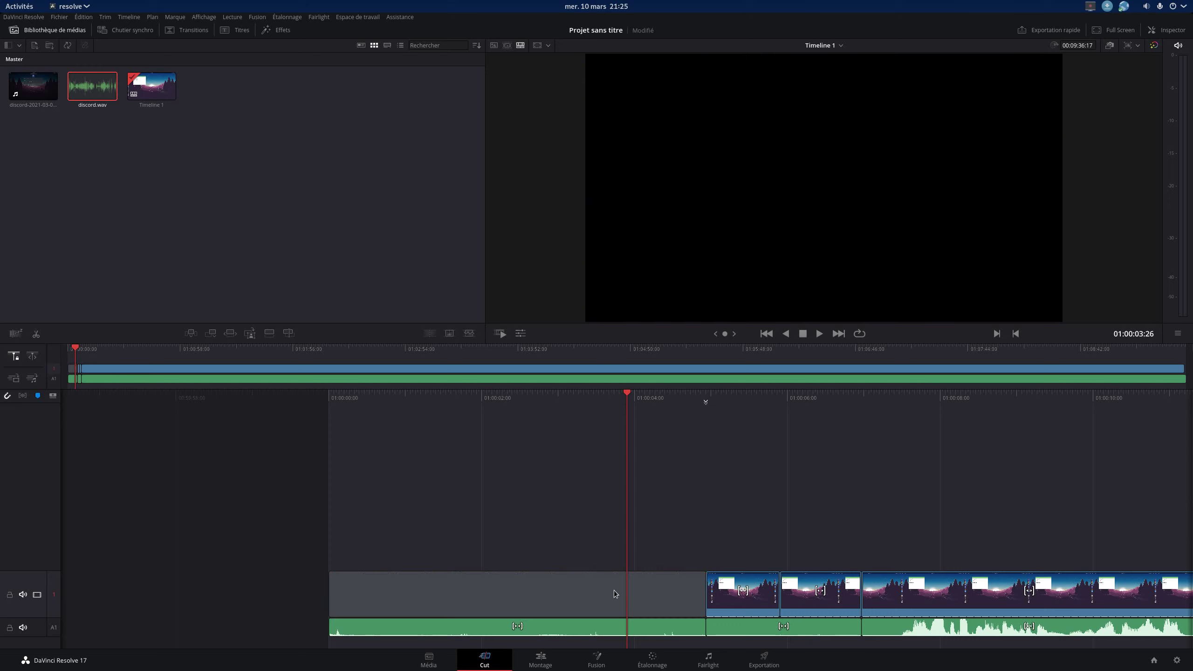
{"action": "left_click", "coordinate": [741, 590]}
{"action": "key", "text": "Delete"}
{"action": "left_click", "coordinate": [797, 590]}
{"action": "key", "text": "Delete"}
{"action": "left_click", "coordinate": [795, 625]}
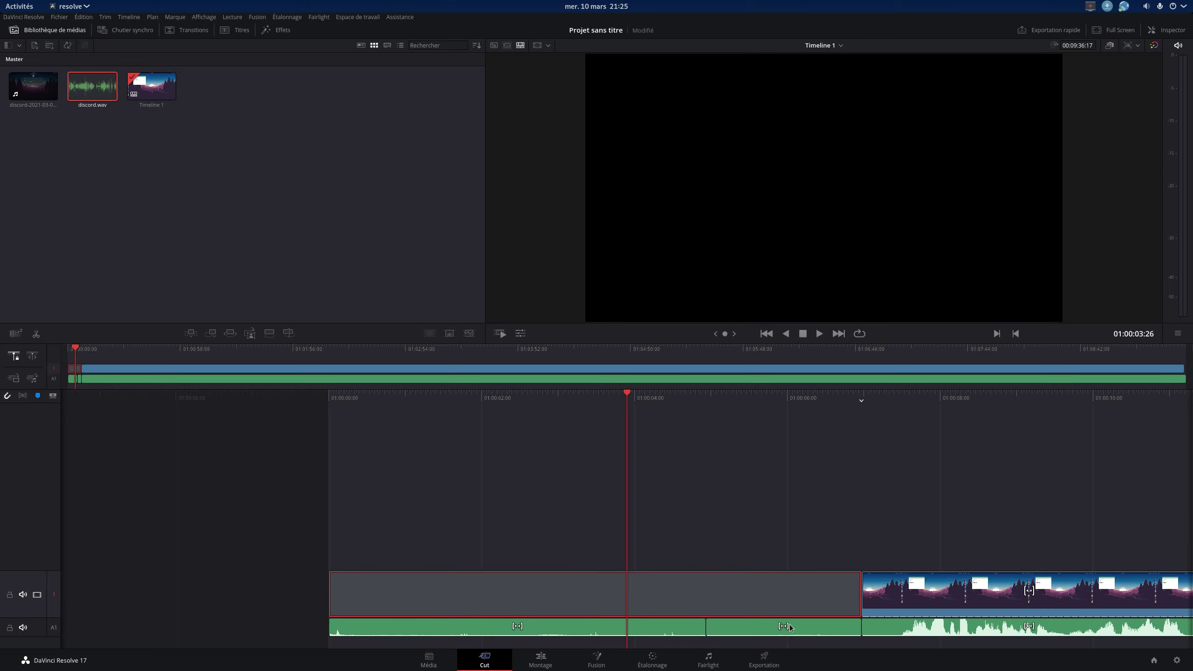
{"action": "key", "text": "Delete"}
{"action": "left_click", "coordinate": [690, 630]}
{"action": "key", "text": "Delete"}
{"action": "left_click", "coordinate": [701, 602]}
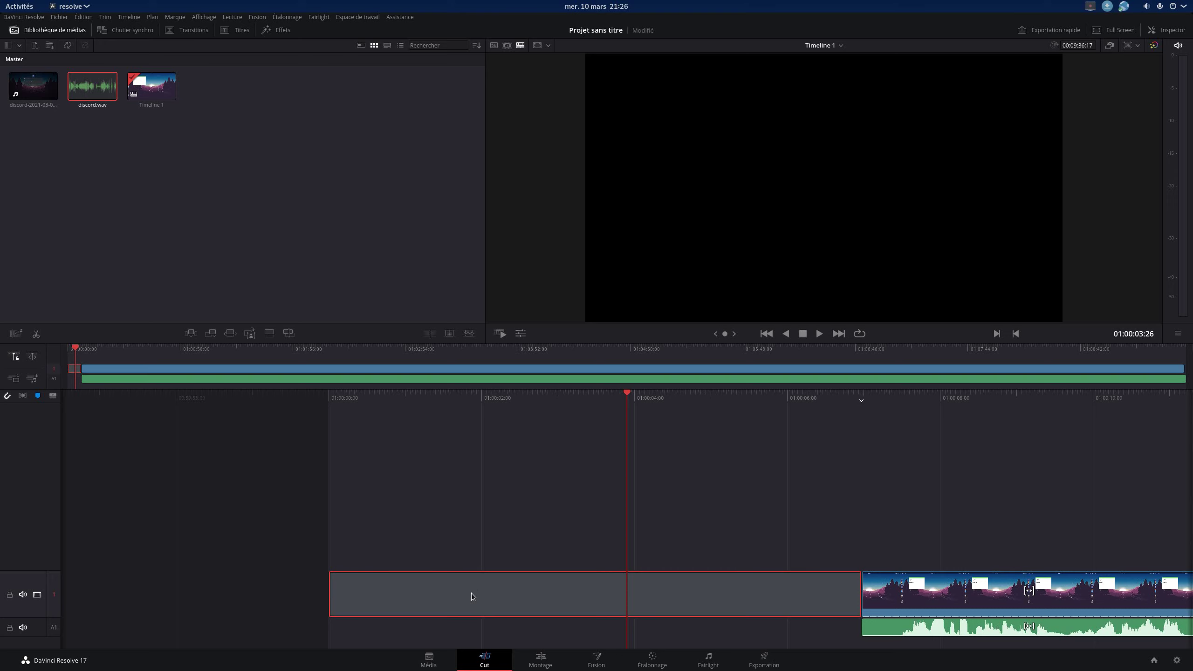
{"action": "key", "text": "Delete"}
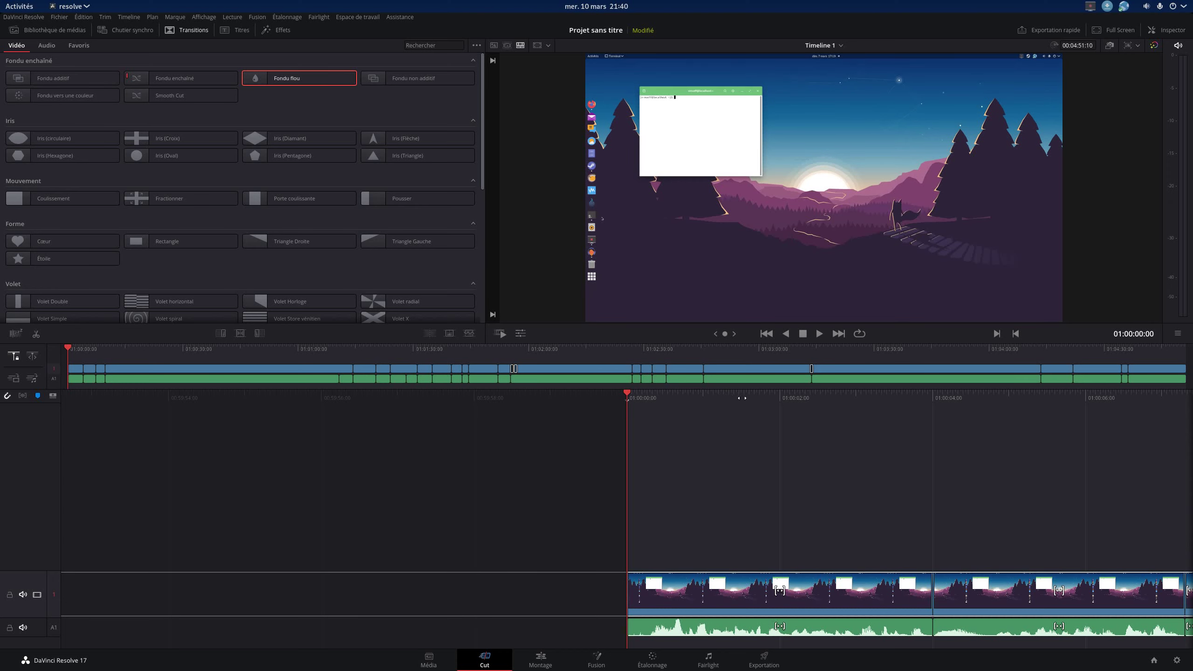
- Play Timeline 1 from 01:01:53 to review the two dissolve transitions
{"action": "left_click_drag", "start_coordinate": [627, 399], "coordinate": [522, 418]}
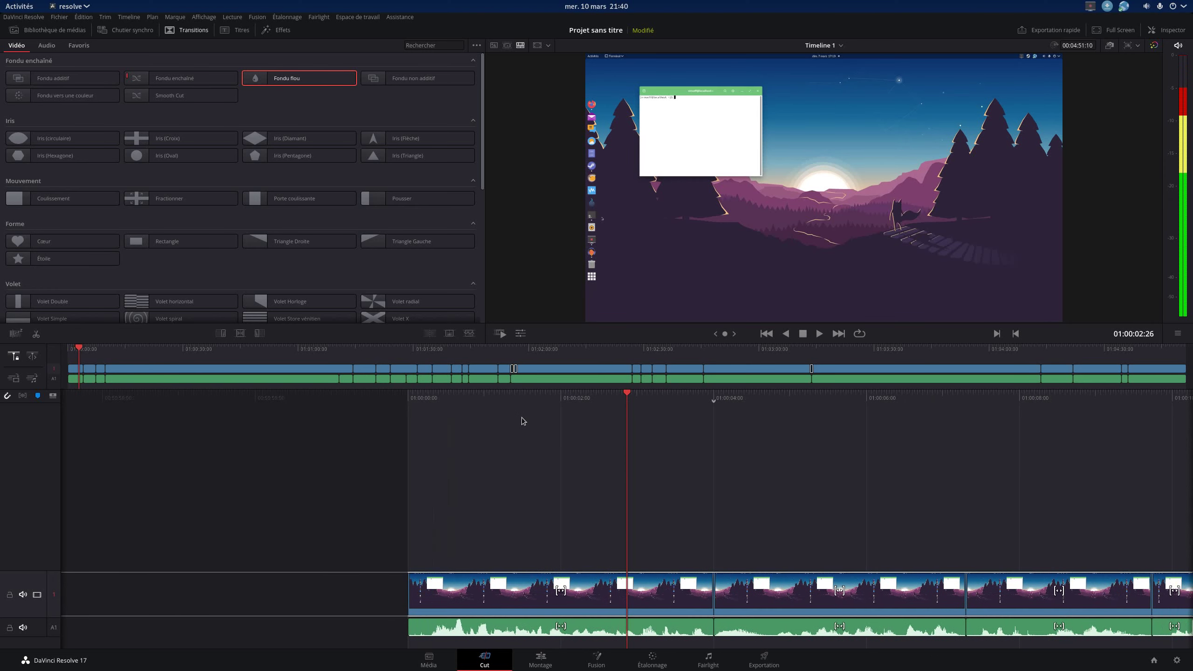
{"action": "left_click", "coordinate": [509, 356]}
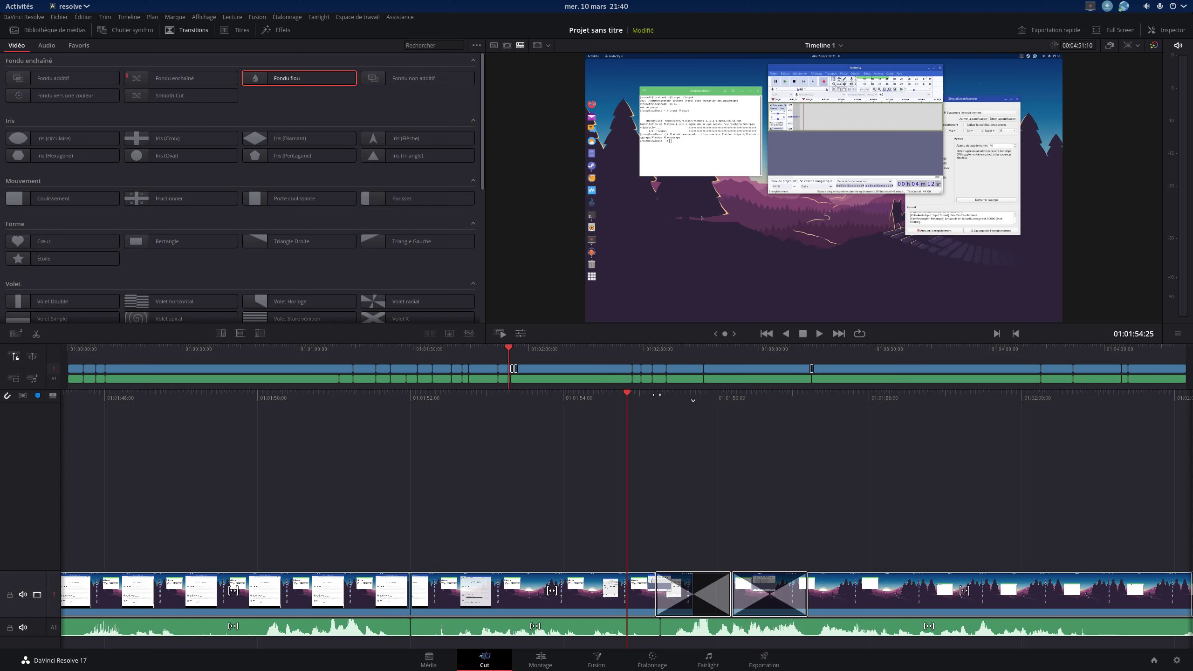
{"action": "left_click", "coordinate": [786, 333]}
{"action": "left_click", "coordinate": [819, 333]}
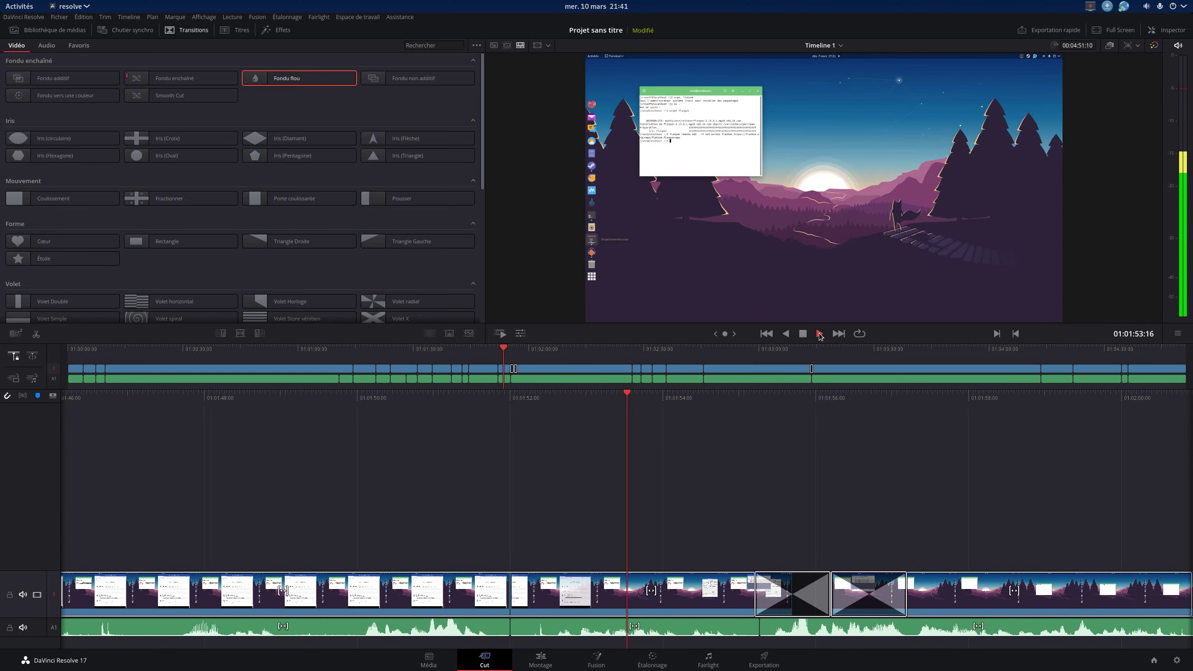
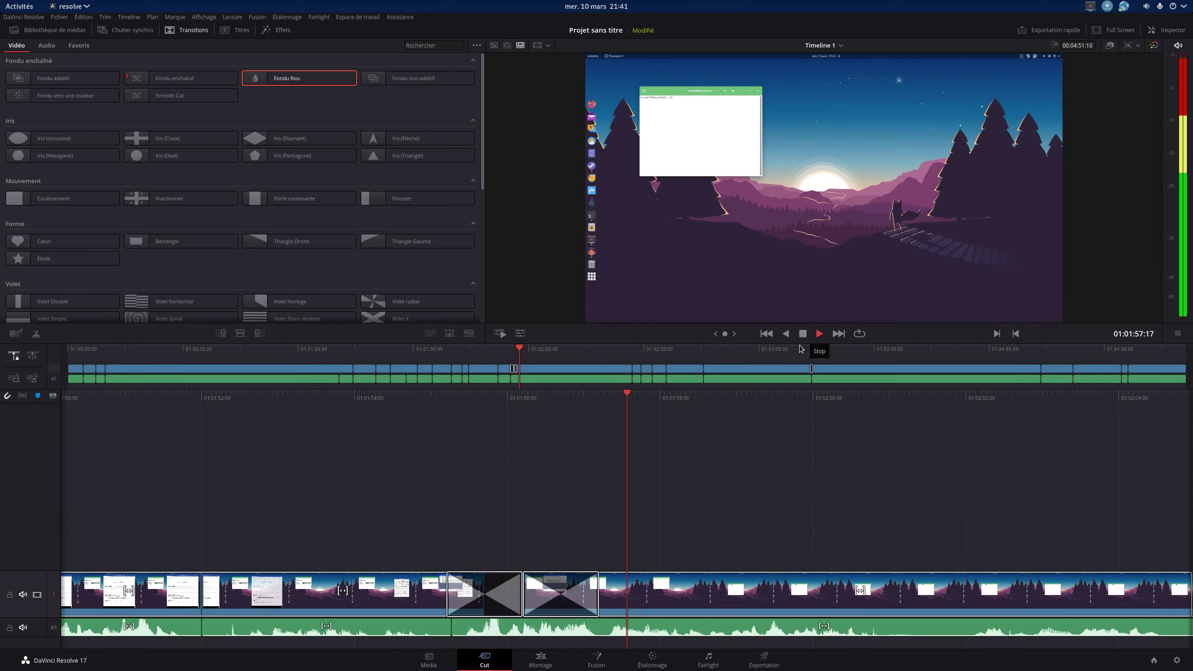
- Stop playback and scrub forward to 01:02:04:08 in the slow terminal stretch
{"action": "left_click", "coordinate": [800, 335]}
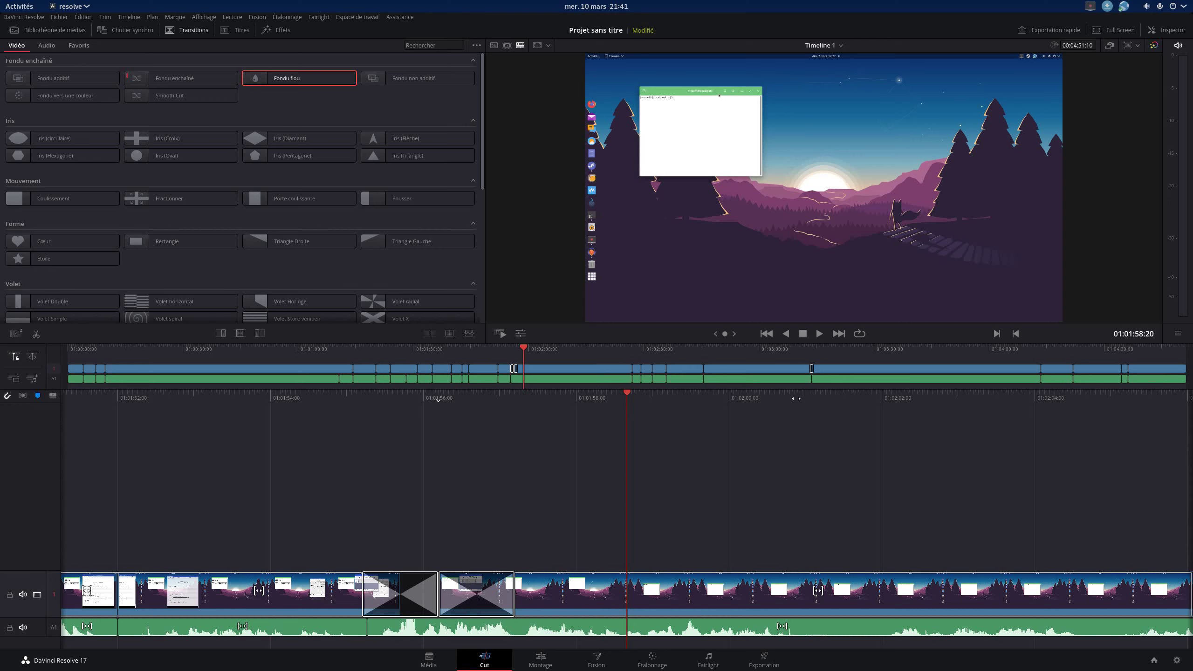
{"action": "left_click_drag", "start_coordinate": [797, 398], "coordinate": [367, 458]}
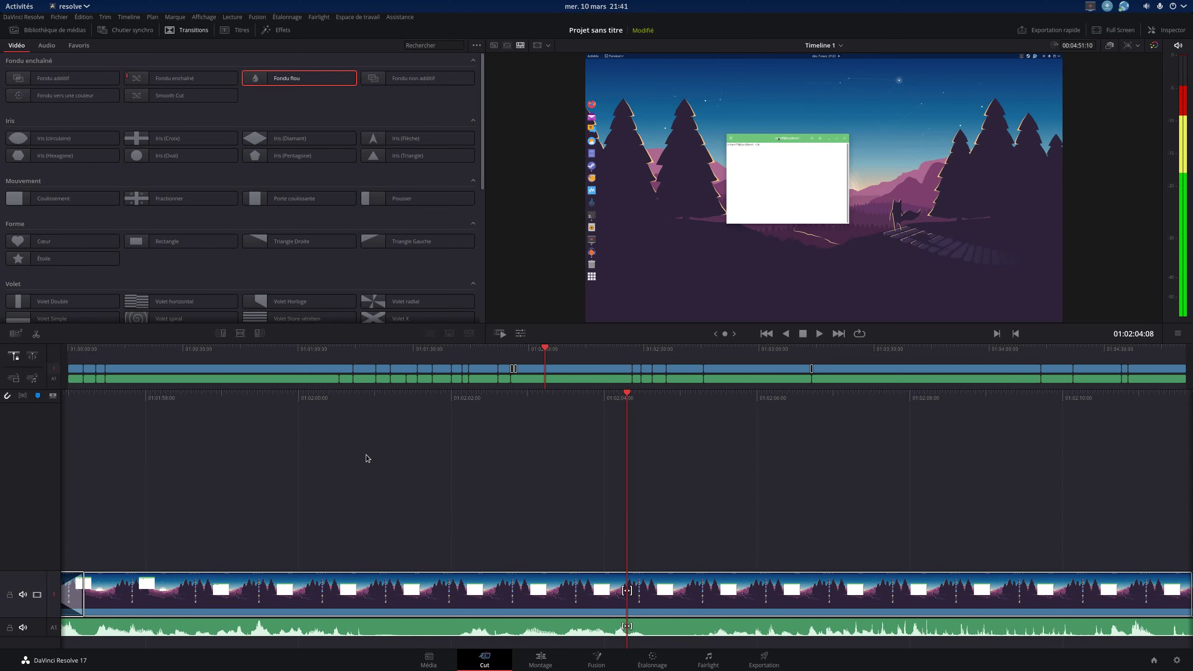
- Mute the sound, skim the terminal stretch, then return to 01:00:05:17
{"action": "key", "text": "XF86AudioMute"}
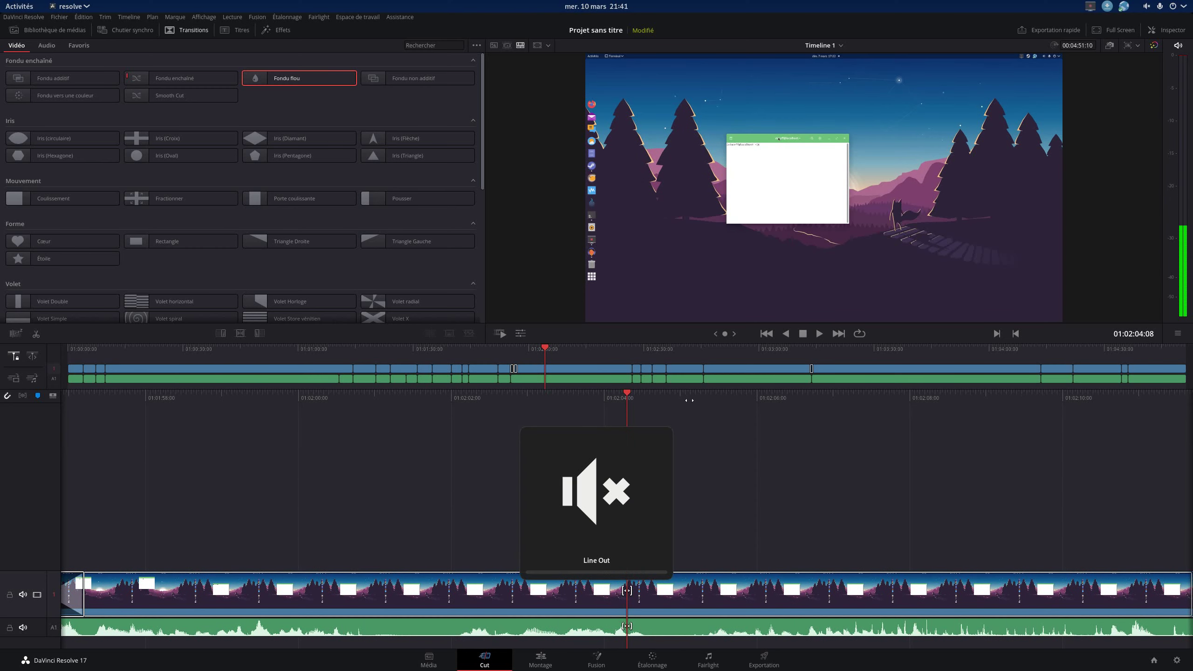
{"action": "scroll", "coordinate": [394, 404], "scroll_direction": "down", "scroll_amount": 3}
{"action": "scroll", "coordinate": [394, 404], "scroll_direction": "down", "scroll_amount": 3}
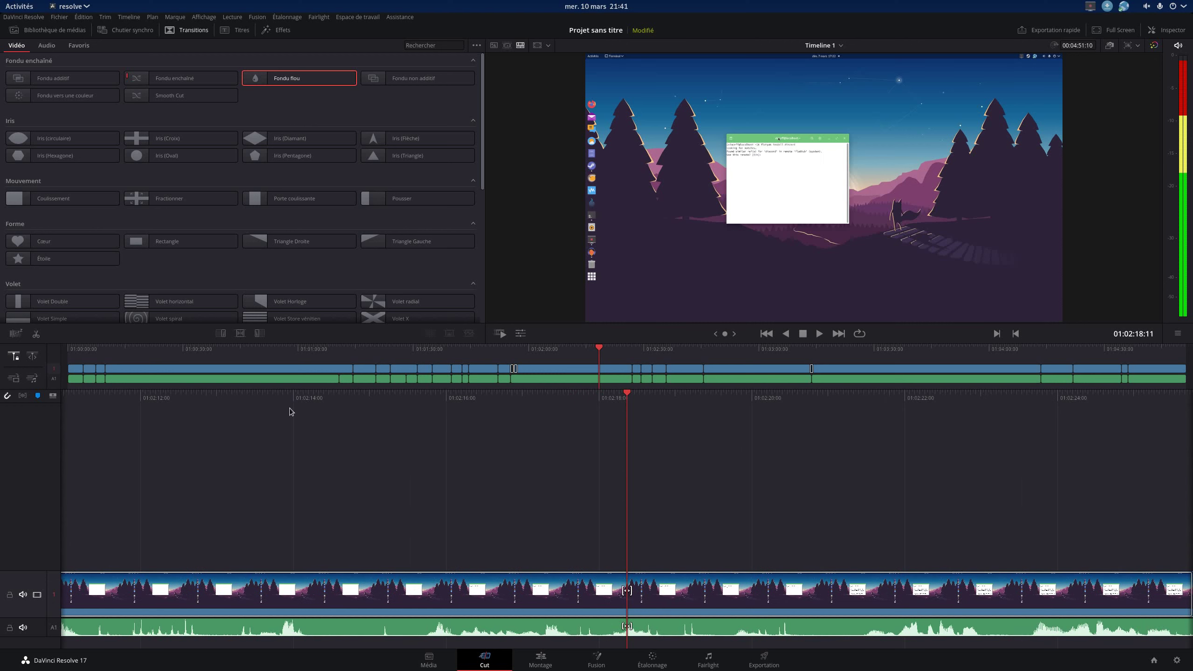
{"action": "scroll", "coordinate": [752, 404], "scroll_direction": "down", "scroll_amount": 2}
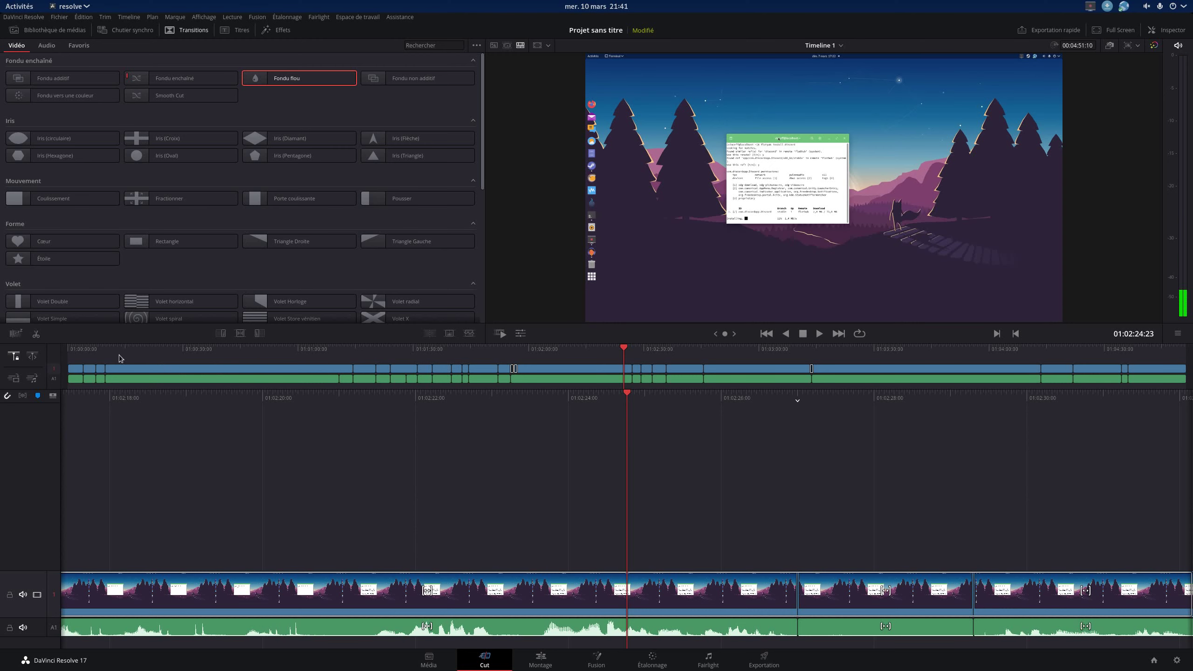
{"action": "left_click", "coordinate": [89, 350]}
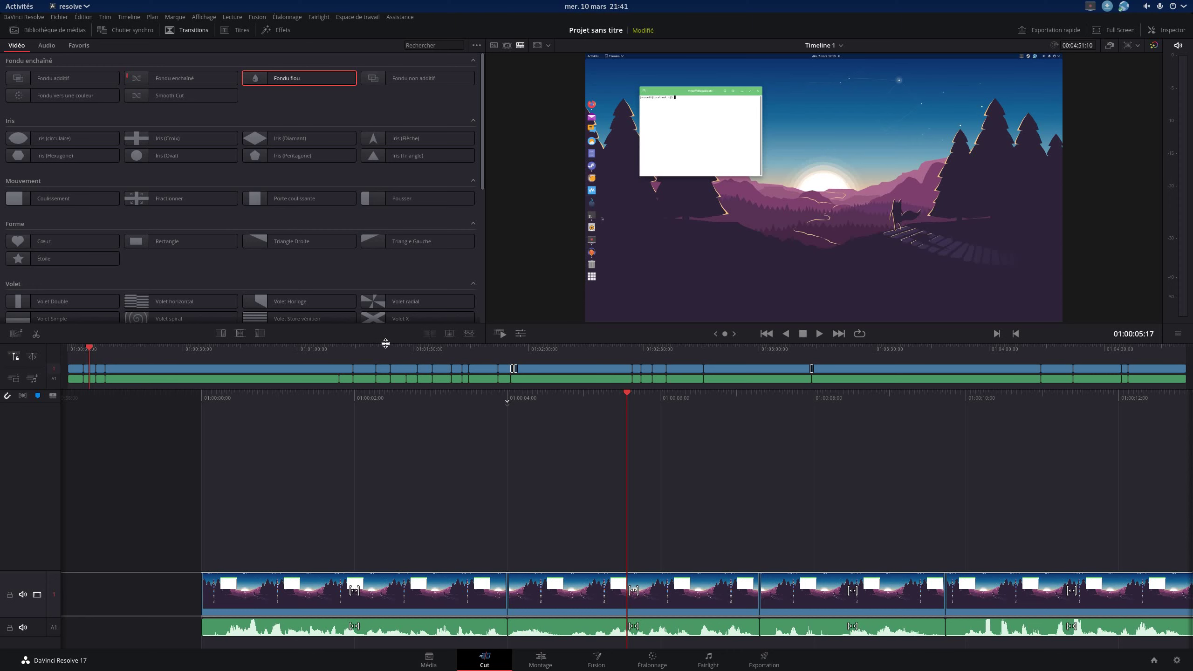
- Step through 01:01:21 and 01:01:26 to land near 01:01:31 on the Mageia Quick Setup page
{"action": "left_click", "coordinate": [381, 352]}
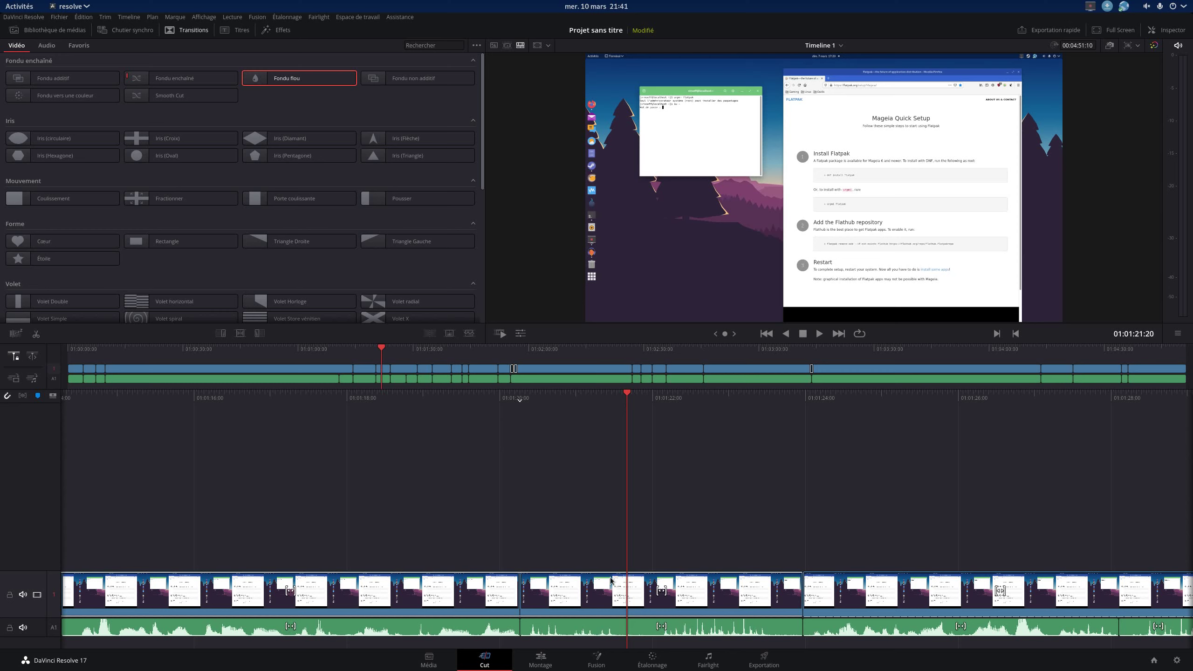
{"action": "left_click", "coordinate": [399, 348]}
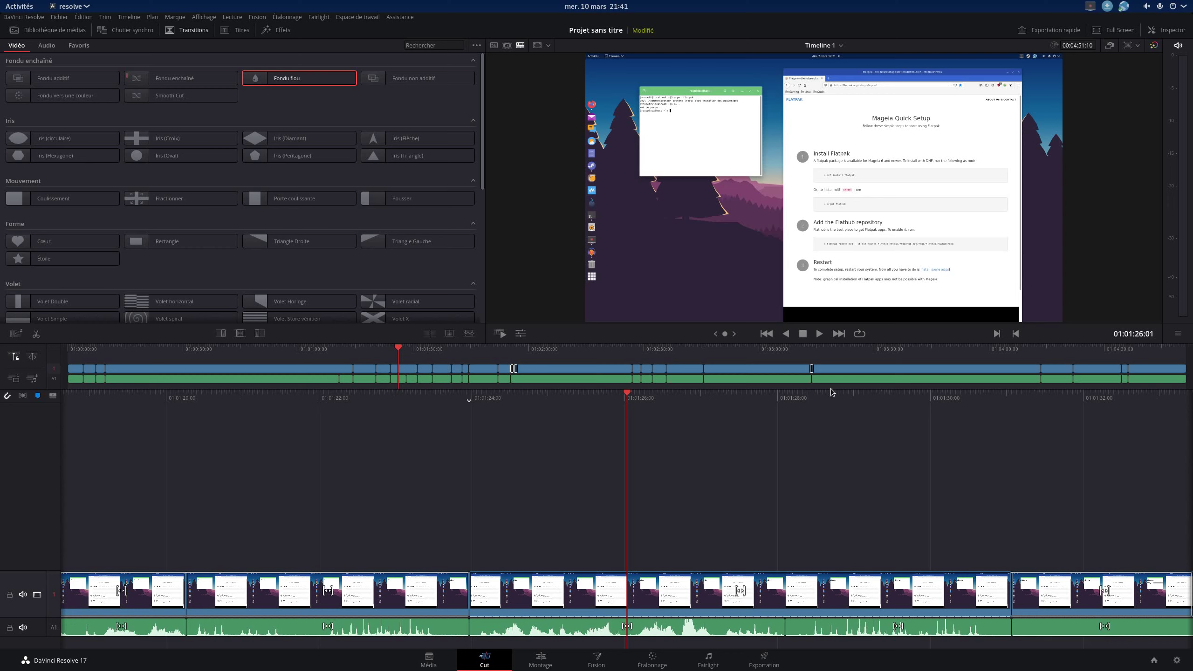
{"action": "left_click_drag", "start_coordinate": [835, 414], "coordinate": [406, 421]}
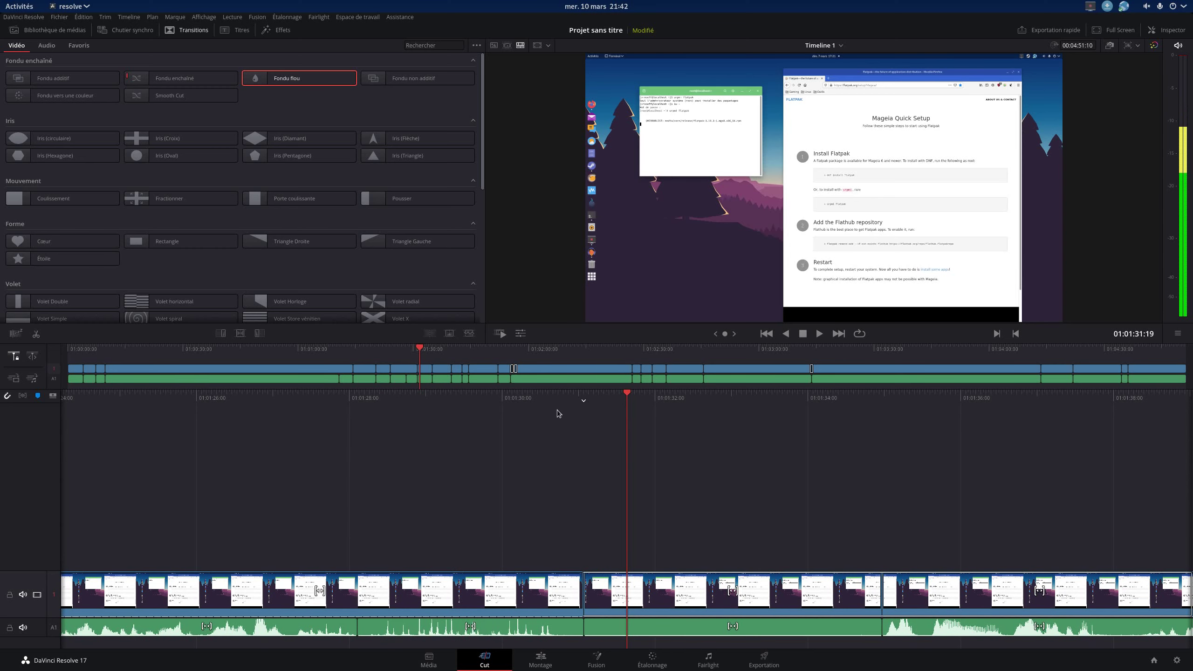
{"action": "mouse_move", "coordinate": [676, 399]}
{"action": "left_mouse_down"}
{"action": "mouse_move", "coordinate": [834, 403]}
{"action": "mouse_move", "coordinate": [780, 404]}
{"action": "left_mouse_up"}
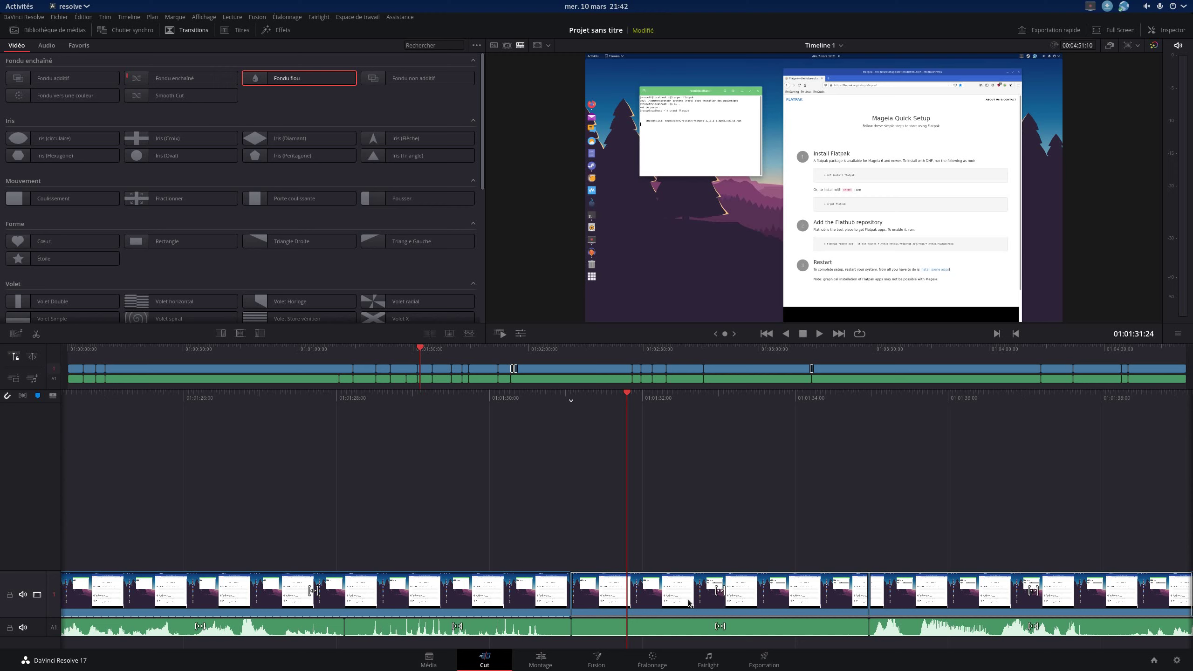
- Delete the A1 audio clip under the Mageia section and open its video clip's Modifier la vitesse settings
{"action": "left_click", "coordinate": [680, 632]}
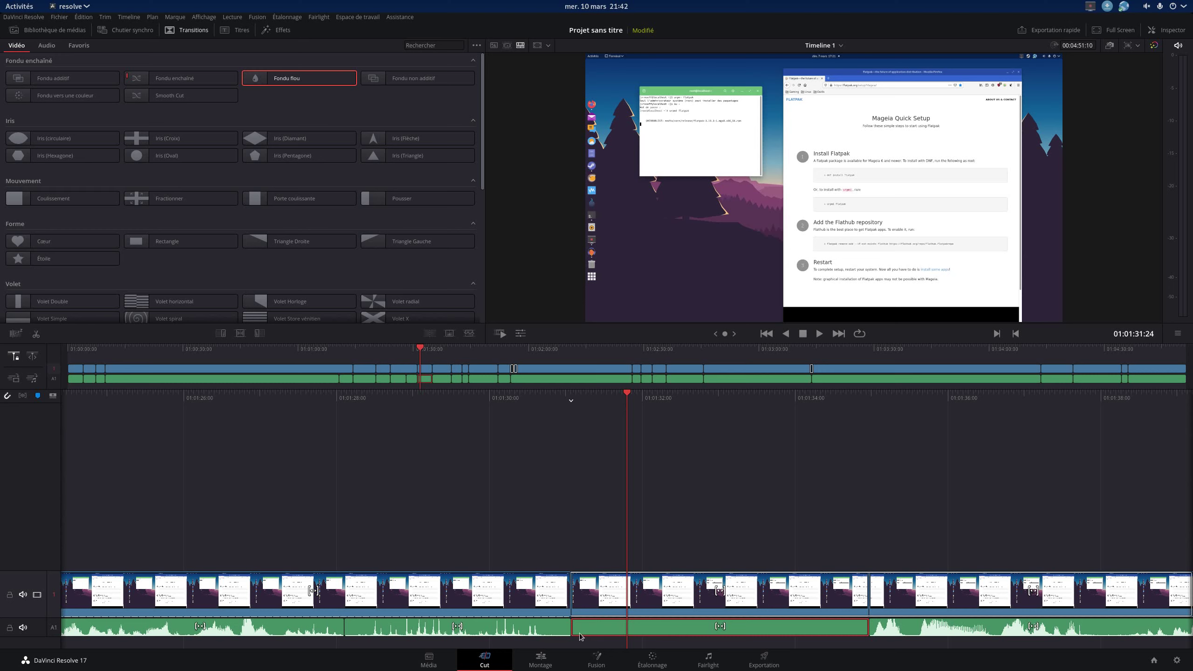
{"action": "key", "text": "Delete"}
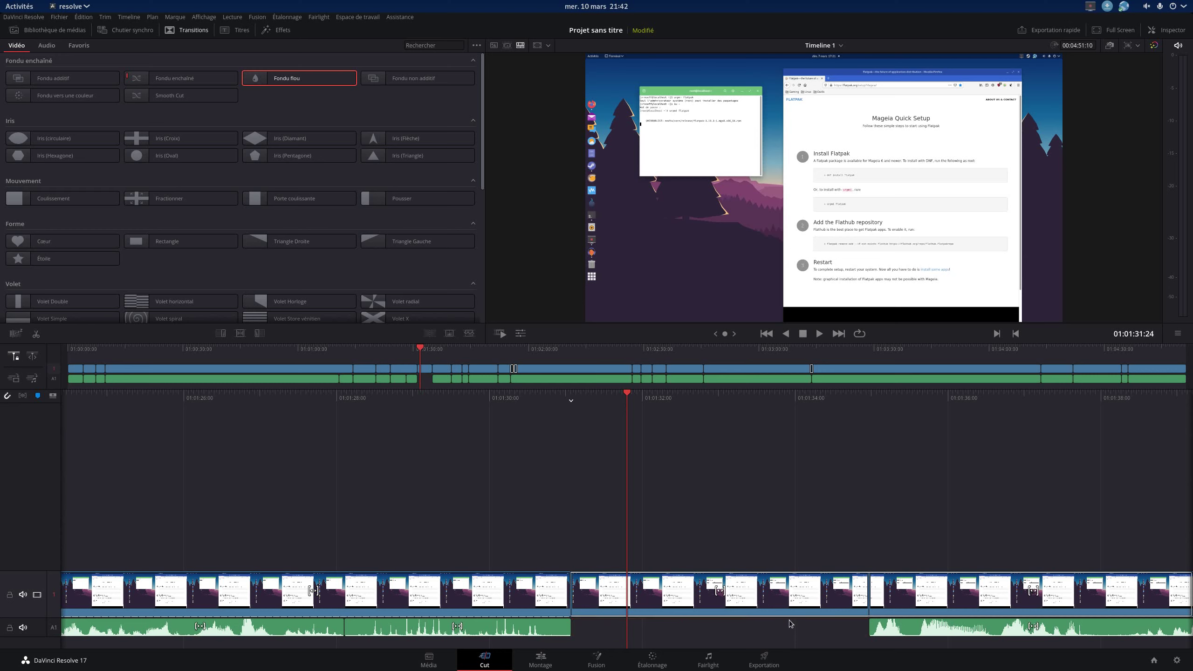
{"action": "left_click", "coordinate": [686, 605]}
{"action": "right_click", "coordinate": [687, 604]}
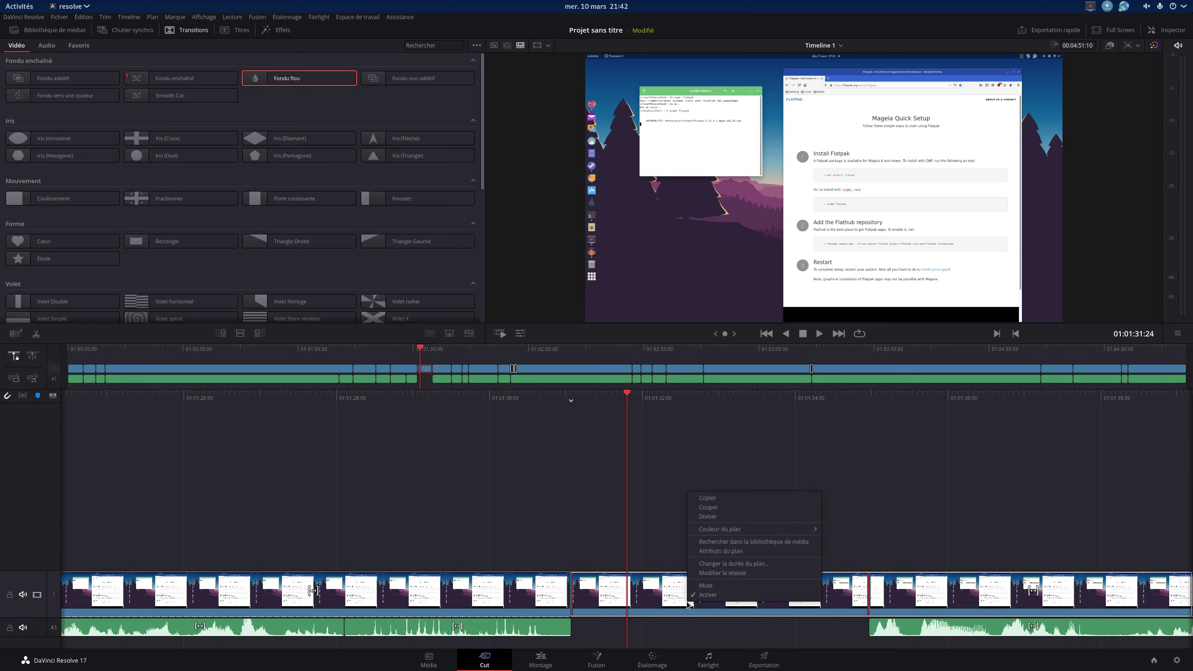
{"action": "left_click", "coordinate": [725, 573]}
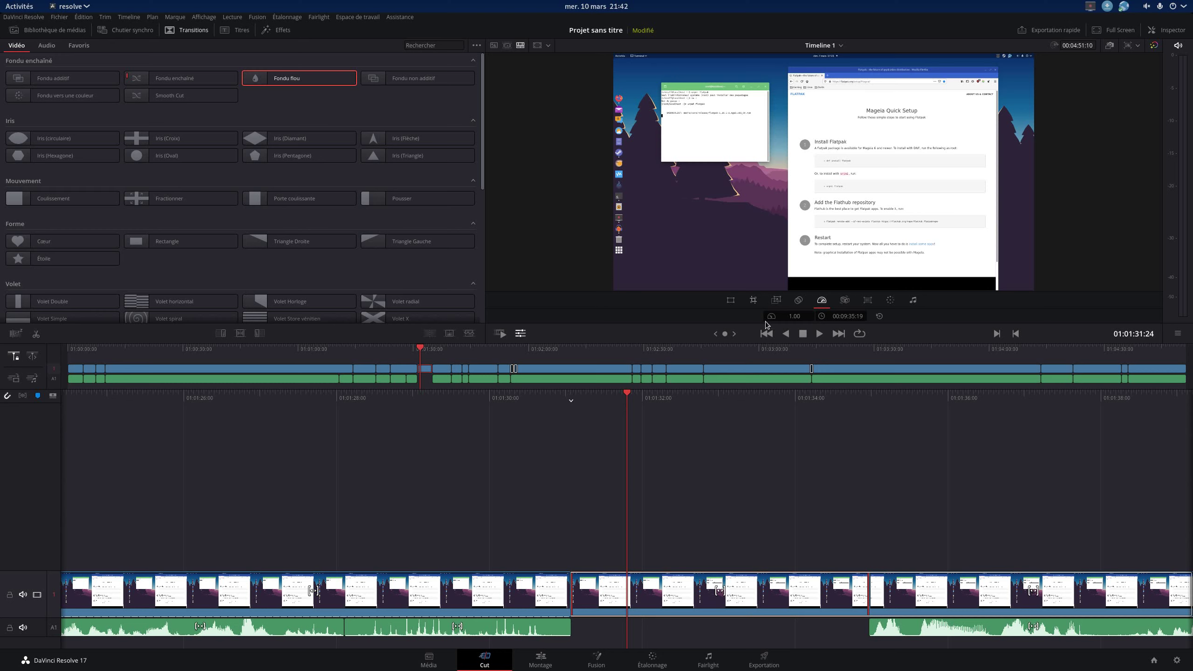
- Raise the Mageia video clip's speed to 5.00, shortening it to 00:00:23:03
{"action": "left_click", "coordinate": [788, 316]}
{"action": "left_click_drag", "start_coordinate": [793, 316], "coordinate": [790, 317]}
{"action": "type", "text": "5"}
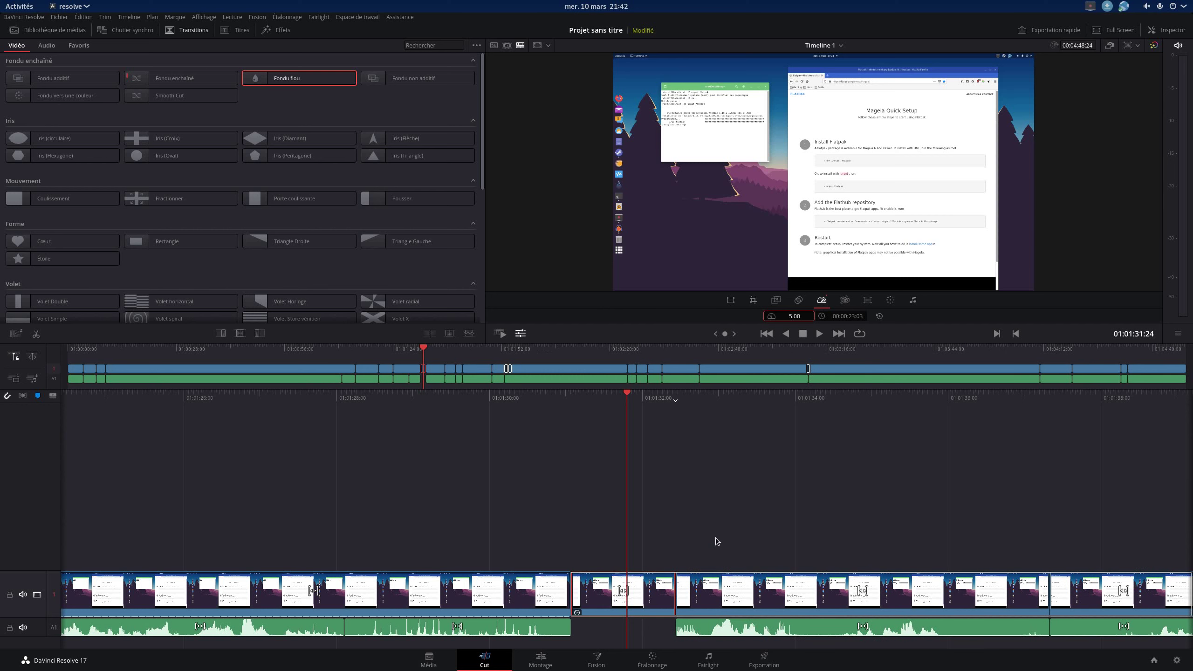
{"action": "left_click_drag", "start_coordinate": [588, 394], "coordinate": [710, 395]}
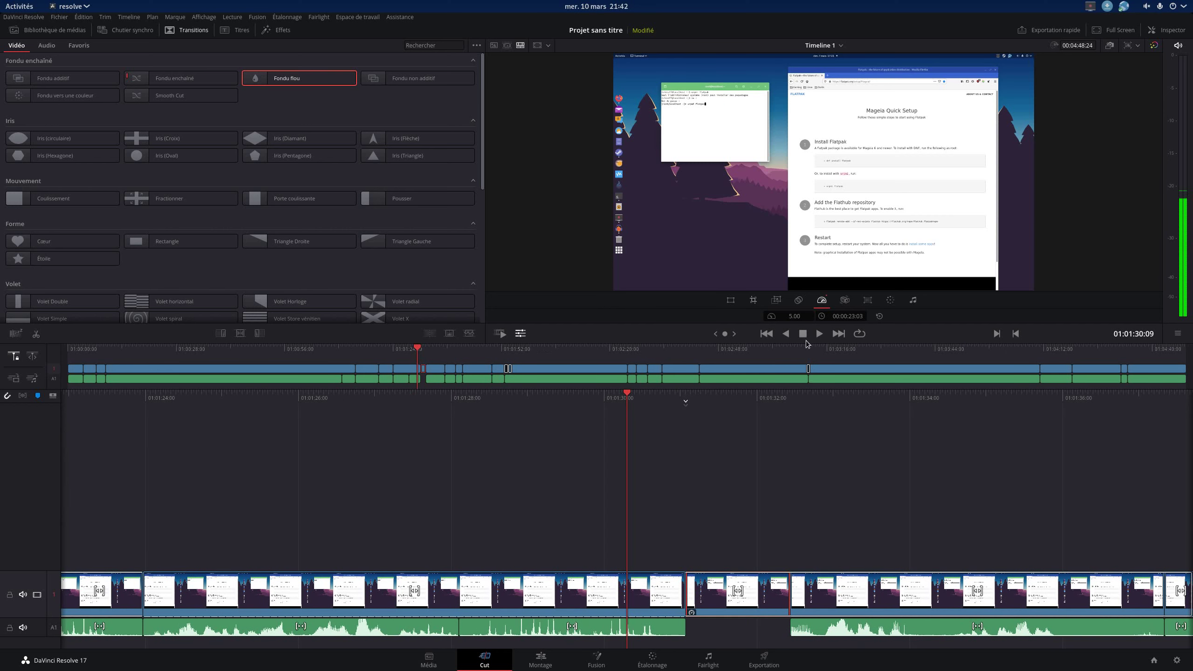
- Play back the 5x section twice to check the speed-up
{"action": "left_click", "coordinate": [817, 335]}
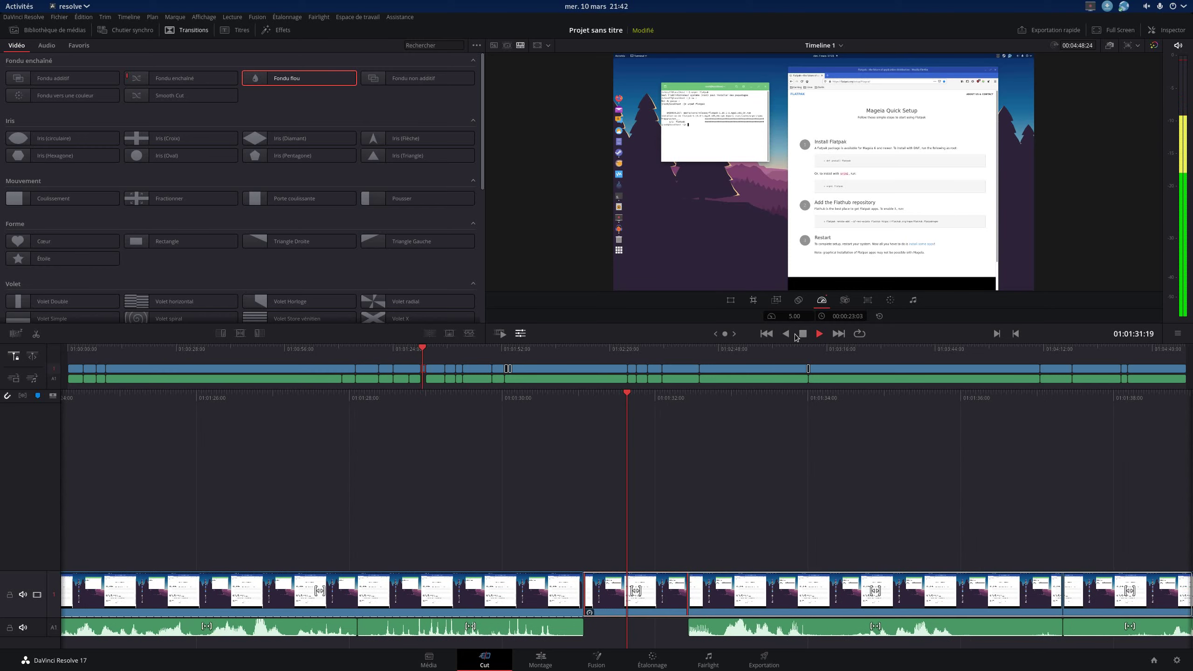
{"action": "left_click", "coordinate": [801, 334]}
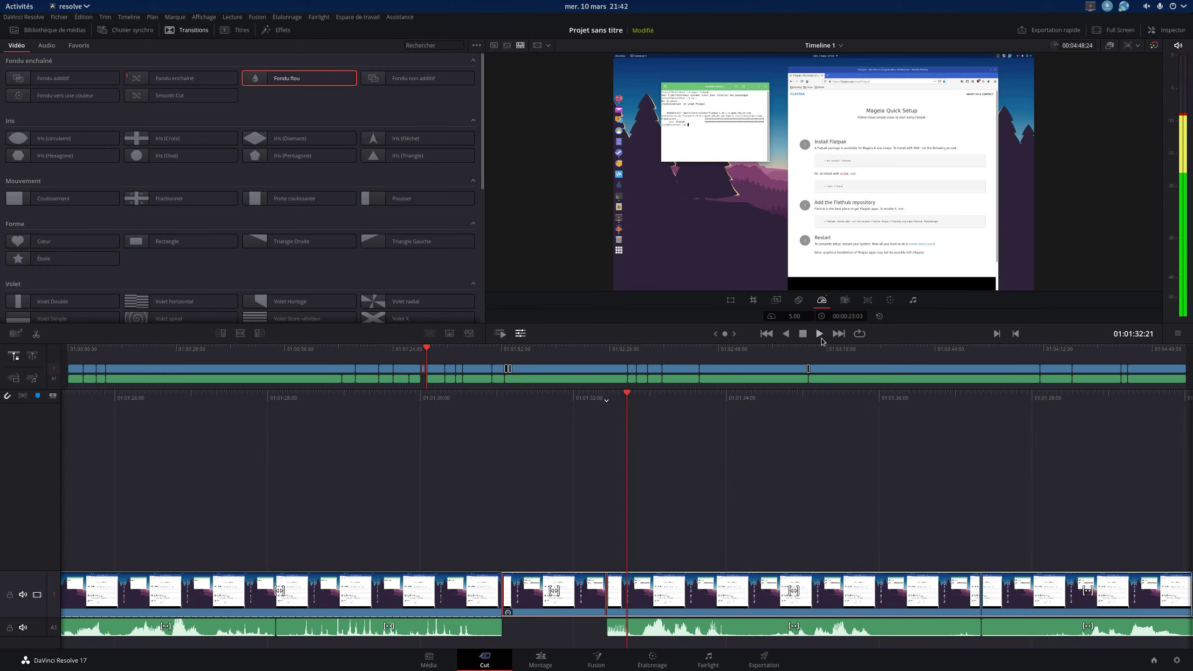
{"action": "left_click", "coordinate": [817, 335]}
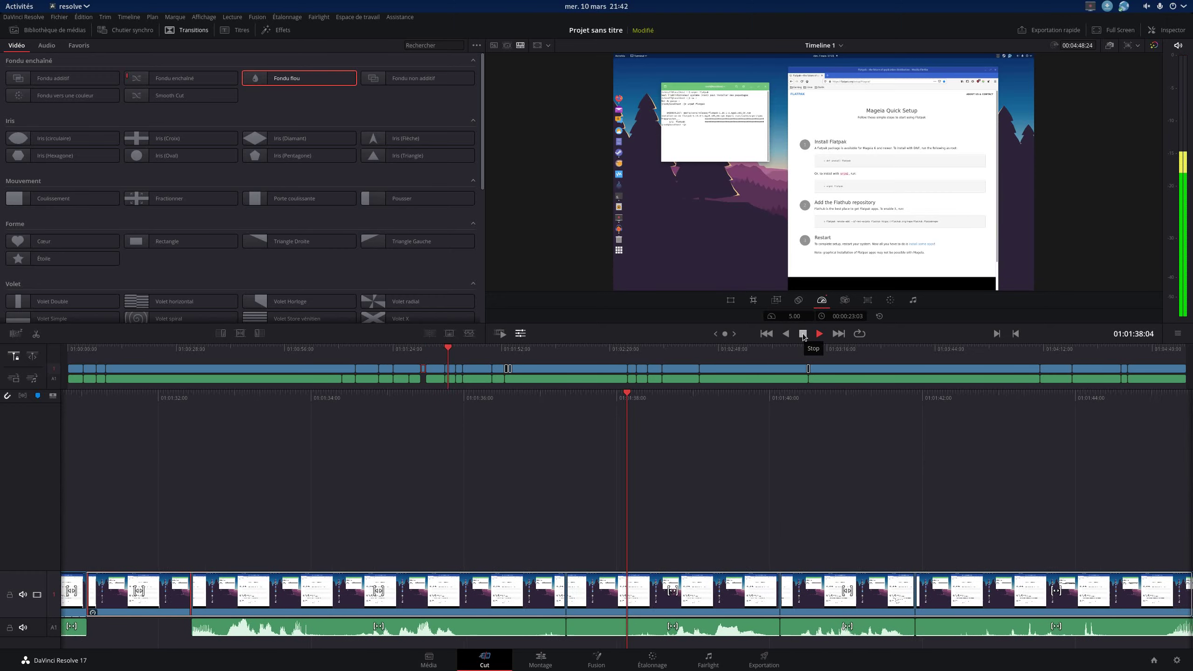
{"action": "left_click", "coordinate": [802, 335]}
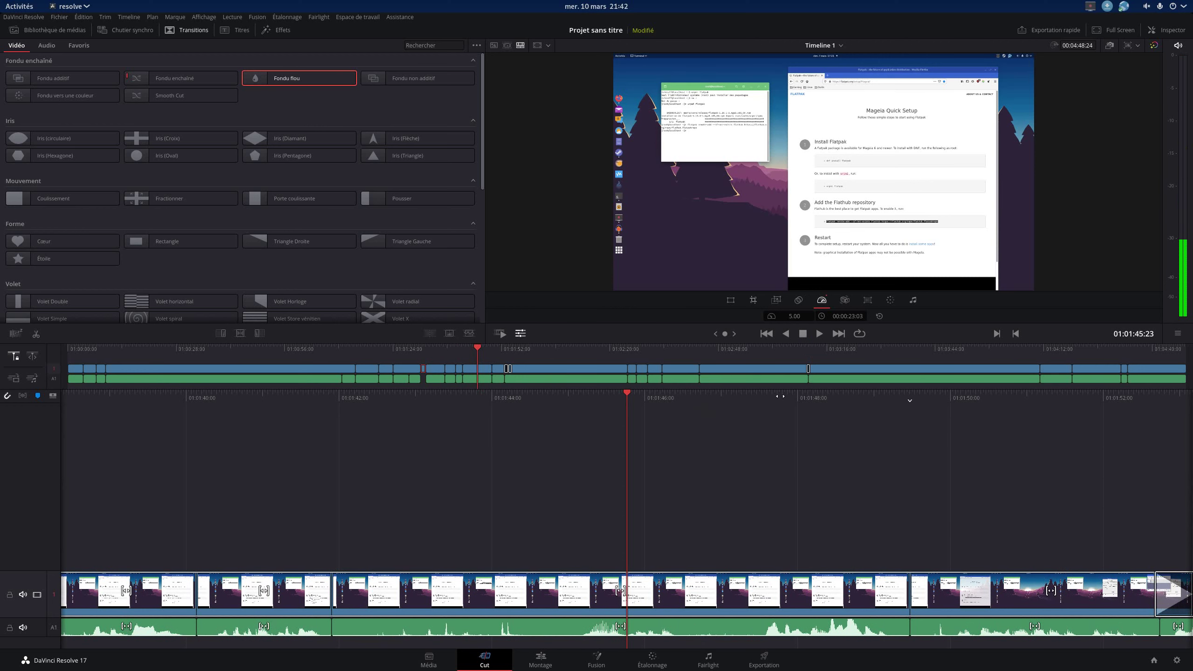
{"action": "mouse_move", "coordinate": [757, 407]}
{"action": "left_mouse_down"}
{"action": "mouse_move", "coordinate": [717, 396]}
{"action": "mouse_move", "coordinate": [395, 424]}
{"action": "left_mouse_up"}
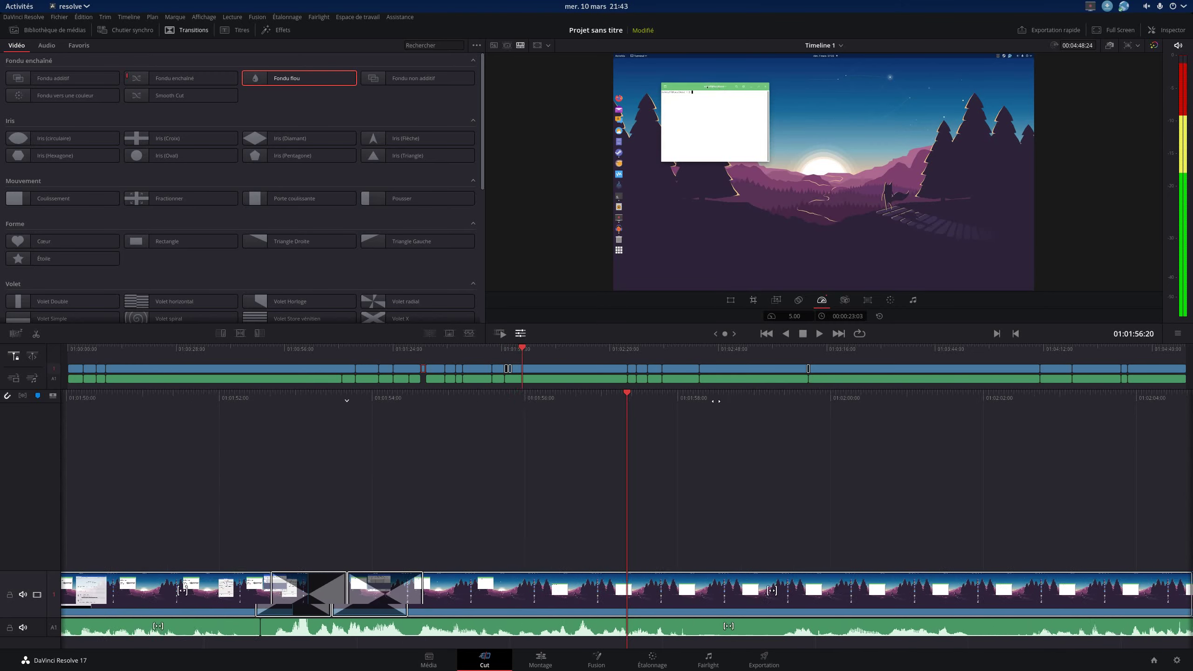
- Fast-forward with L to the end of the timeline, now 00:04:19:27 long
{"action": "scroll", "coordinate": [920, 396], "scroll_direction": "down", "scroll_amount": 5}
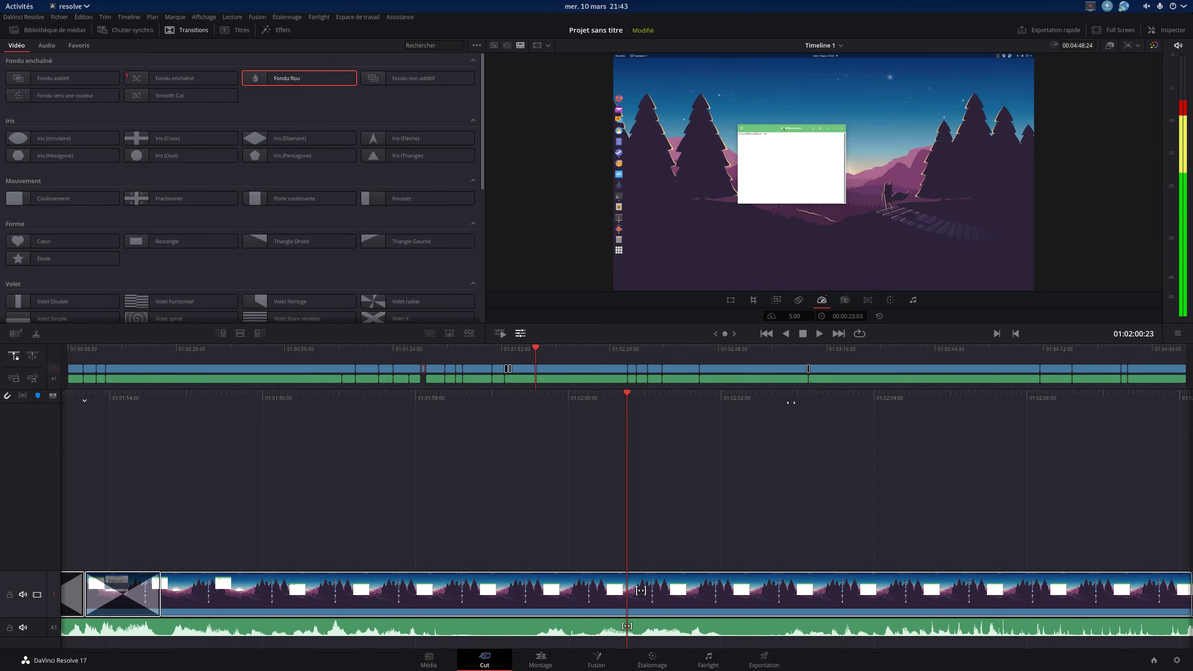
{"action": "key", "text": "l"}
{"action": "key", "text": "l"}
{"action": "key", "text": "l"}
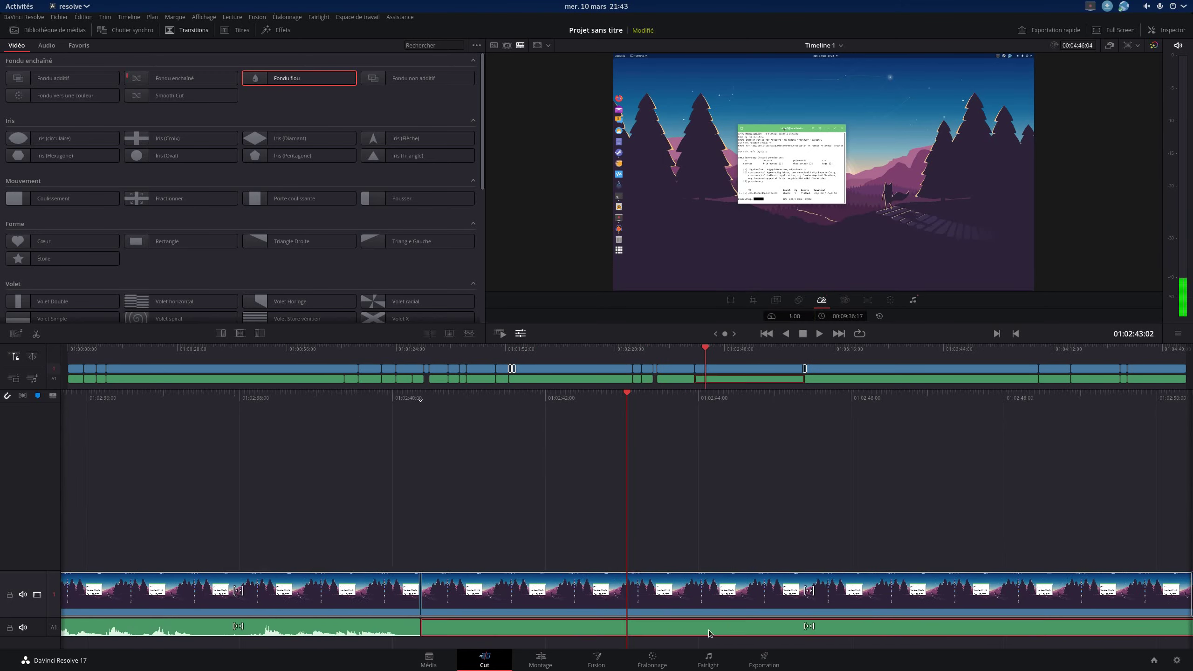
{"action": "key", "text": "XF86AudioLowerVolume"}
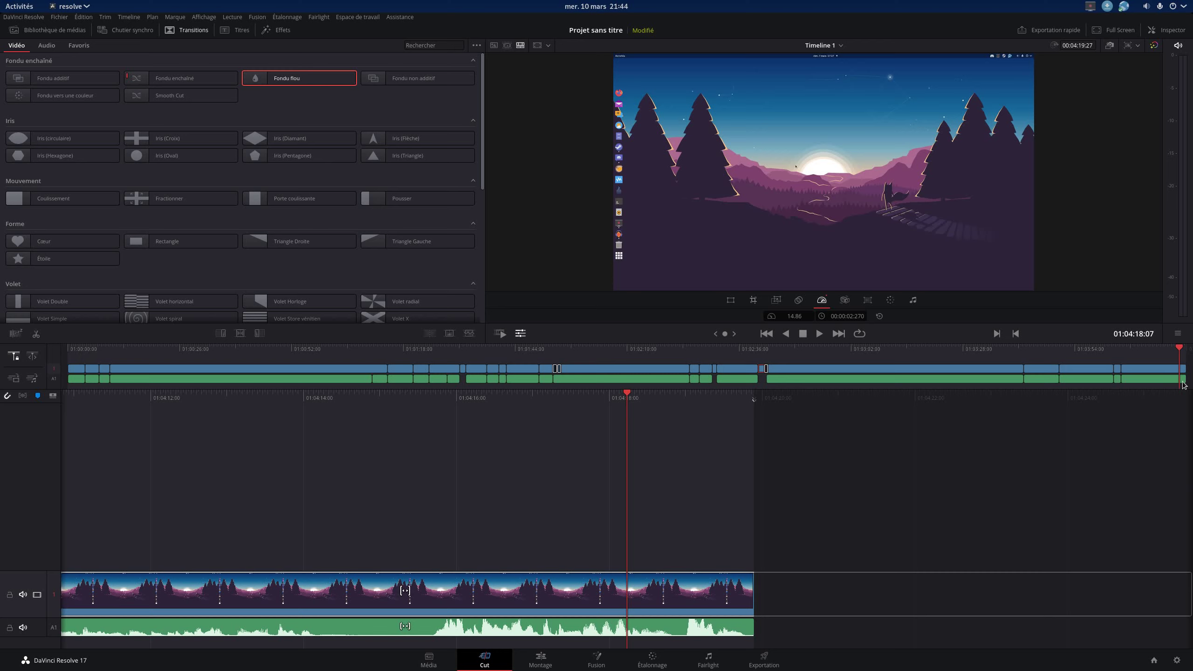
- Scrub back past 01:02:05 and 01:01:00 to settle at 01:01:12 in the Mageia setup clip
{"action": "mouse_move", "coordinate": [1185, 385]}
{"action": "left_mouse_down"}
{"action": "mouse_move", "coordinate": [550, 384]}
{"action": "mouse_move", "coordinate": [647, 359]}
{"action": "mouse_move", "coordinate": [307, 372]}
{"action": "left_mouse_up"}
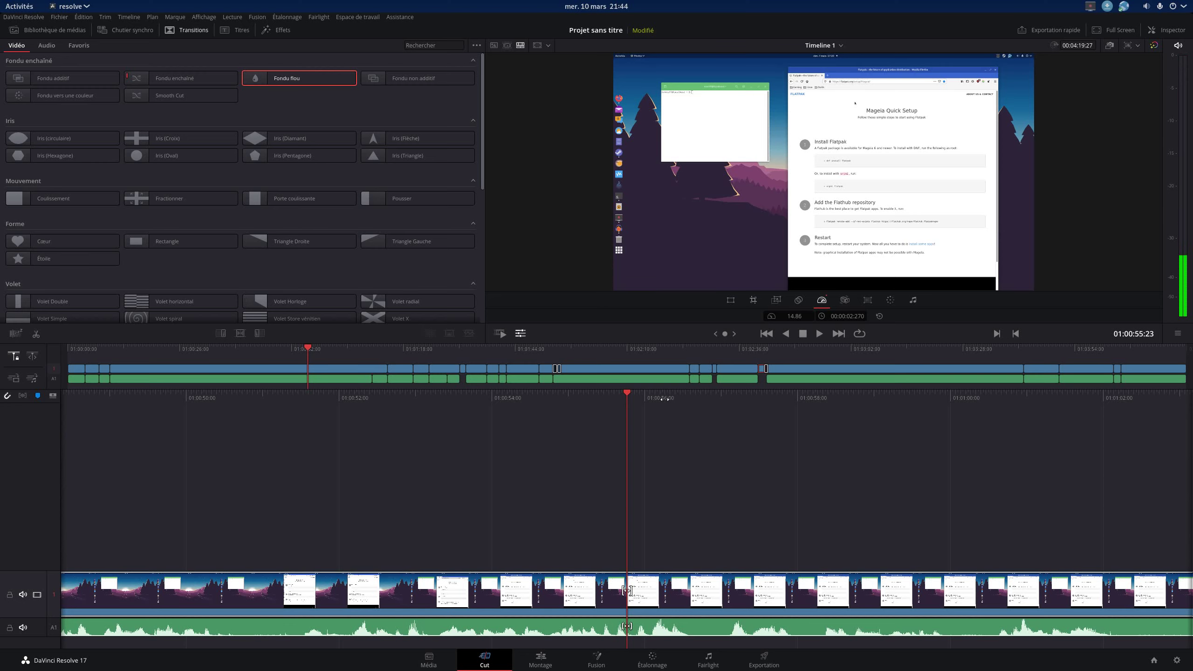
{"action": "mouse_move", "coordinate": [662, 398]}
{"action": "left_mouse_down"}
{"action": "mouse_move", "coordinate": [305, 399]}
{"action": "mouse_move", "coordinate": [783, 447]}
{"action": "left_mouse_up"}
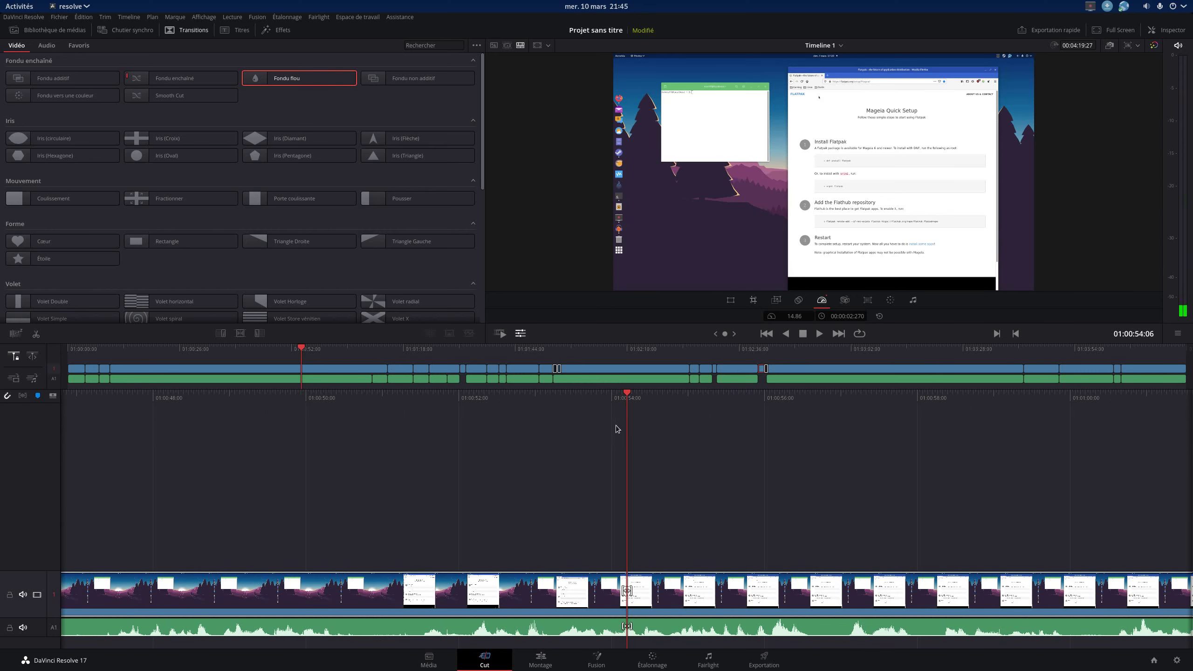
{"action": "left_click", "coordinate": [383, 347]}
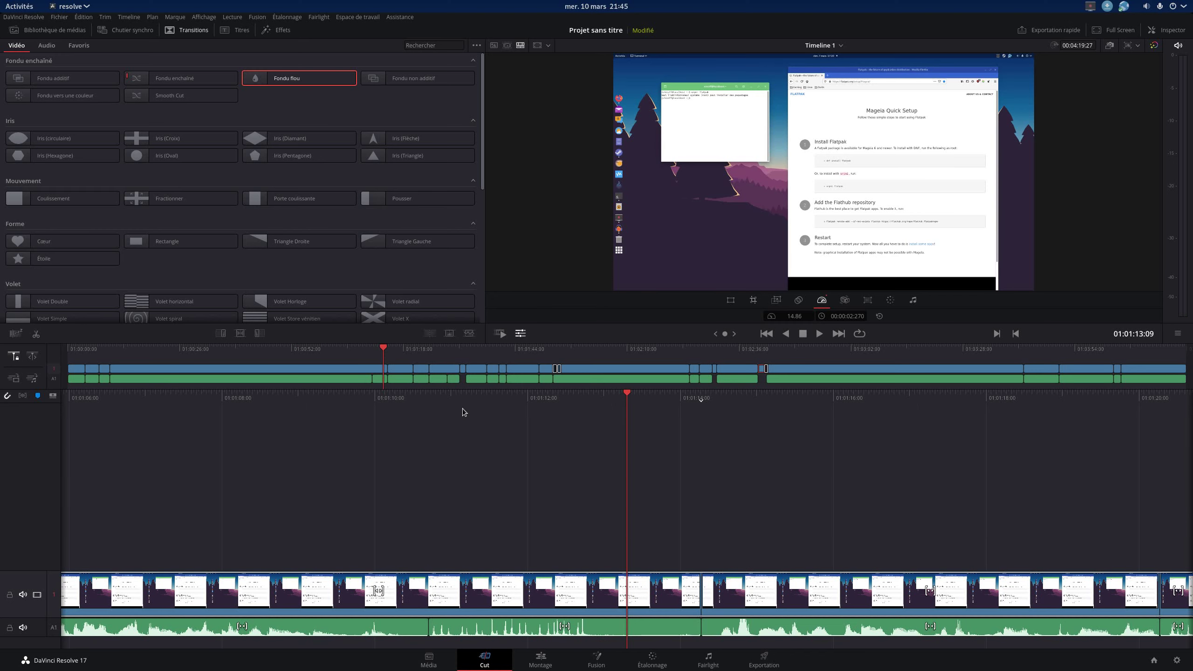
{"action": "left_click_drag", "start_coordinate": [383, 347], "coordinate": [380, 348]}
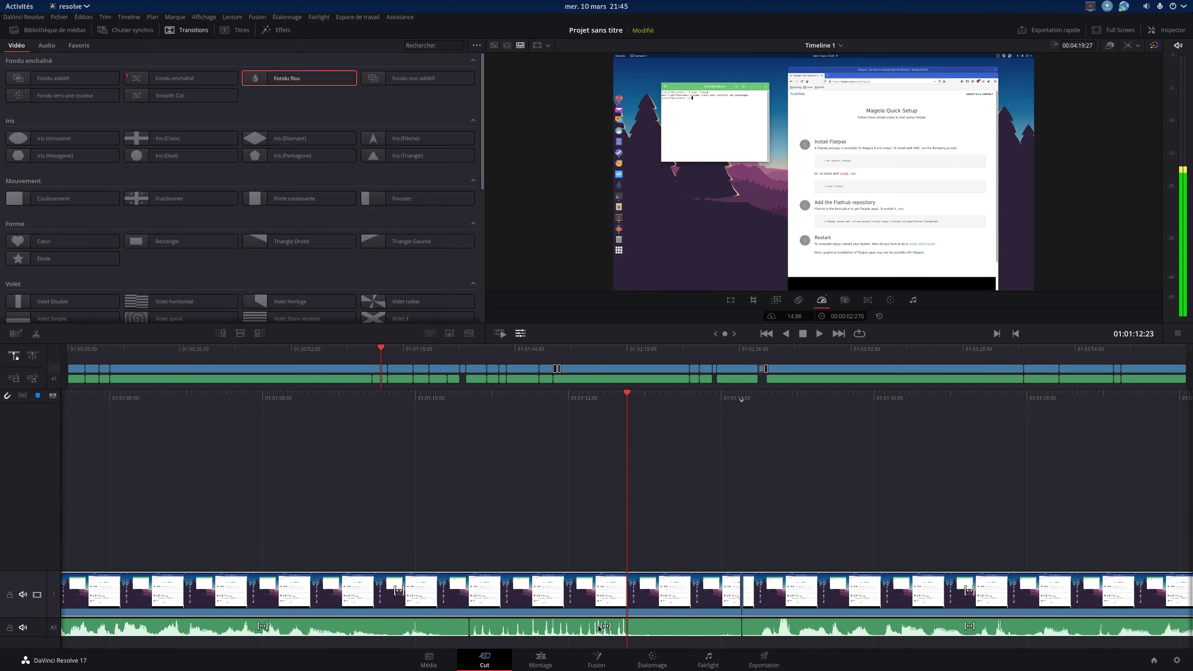
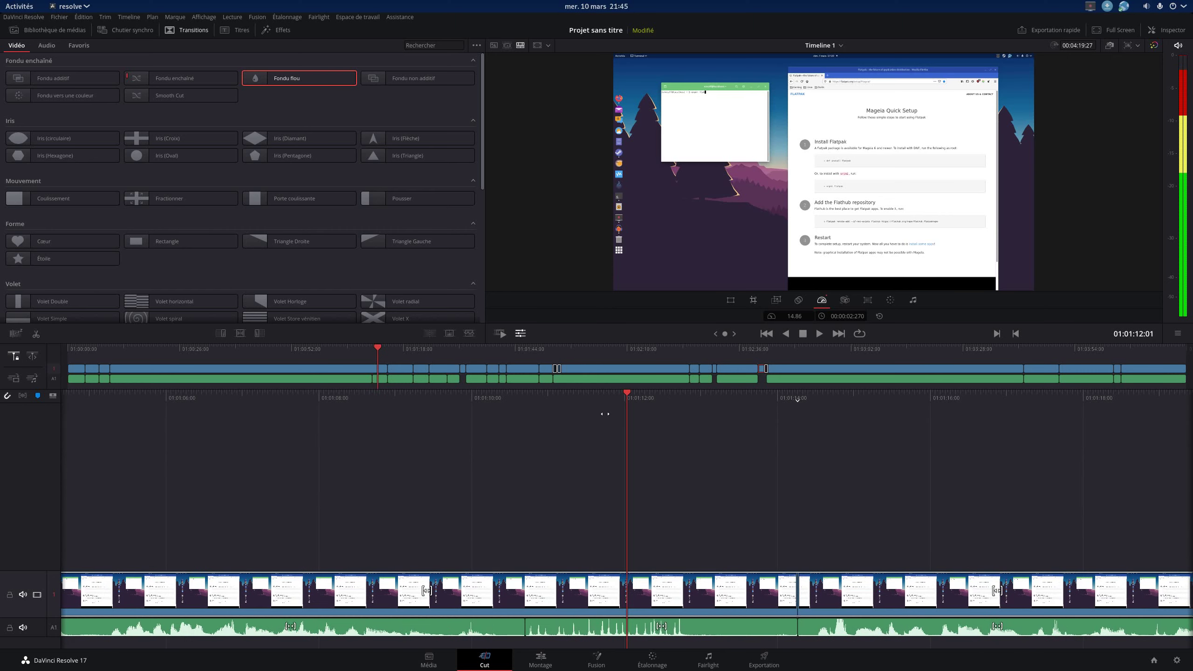
- Select an audio clip, switch to the Montage (Edit) page and open the timeline view options
{"action": "left_click", "coordinate": [582, 636]}
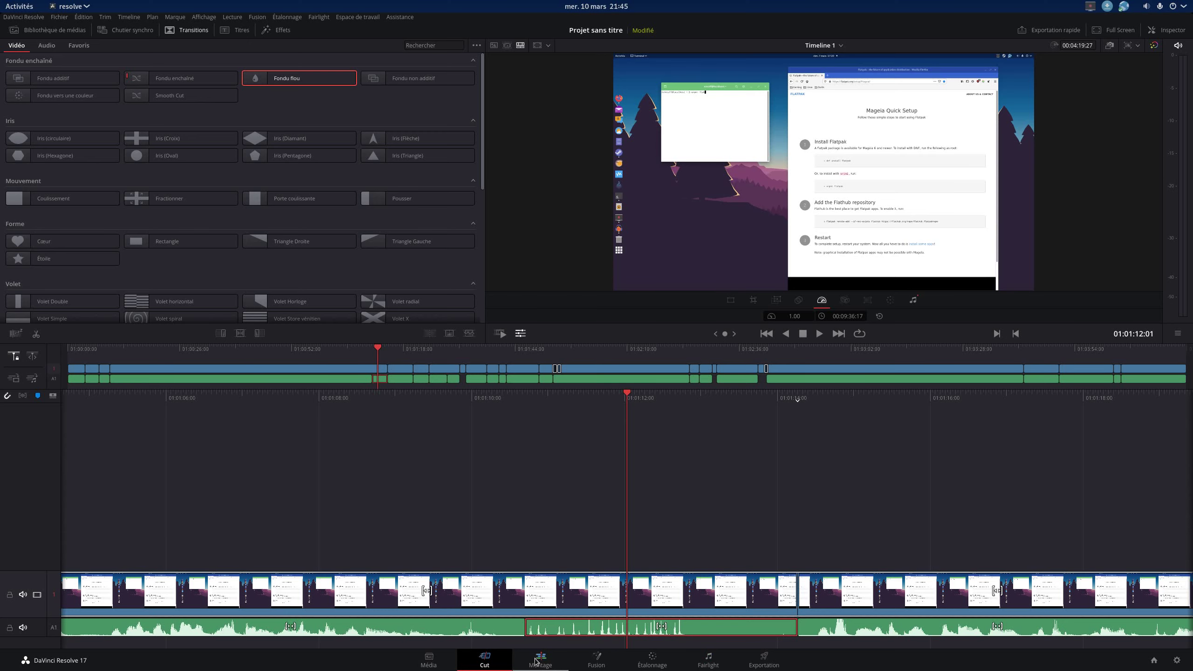
{"action": "left_click", "coordinate": [538, 660]}
{"action": "left_click", "coordinate": [250, 355]}
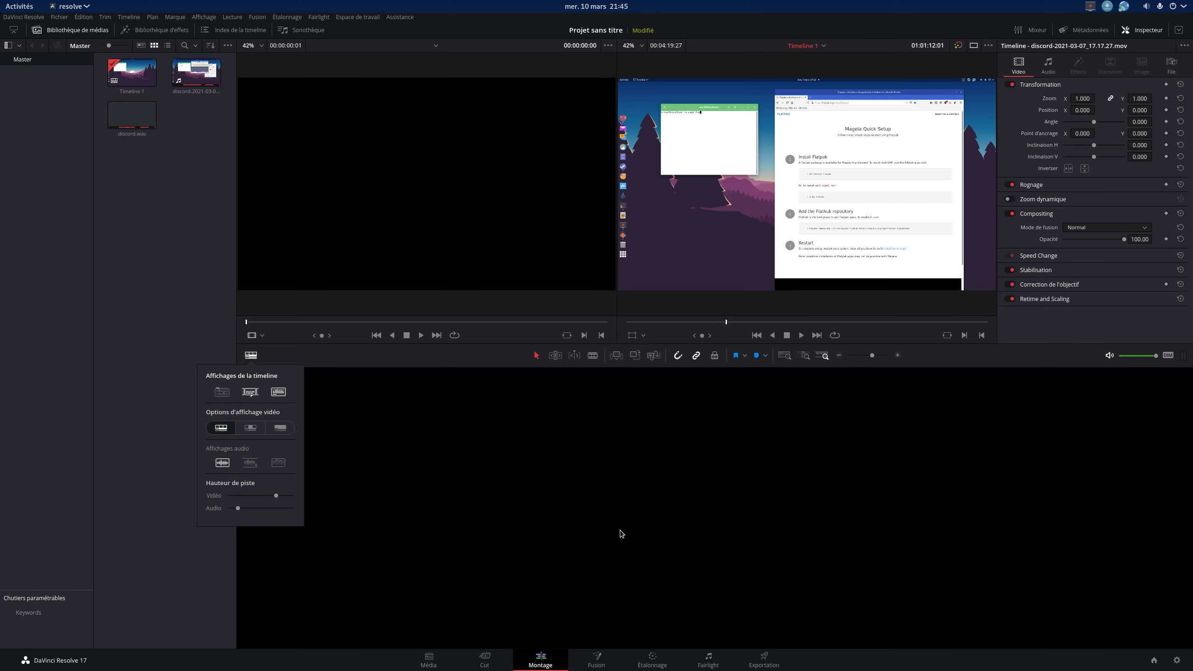
- Show the timeline tracks and lower the discord.wav clip's Inspector volume to -8.70
{"action": "left_click", "coordinate": [221, 392]}
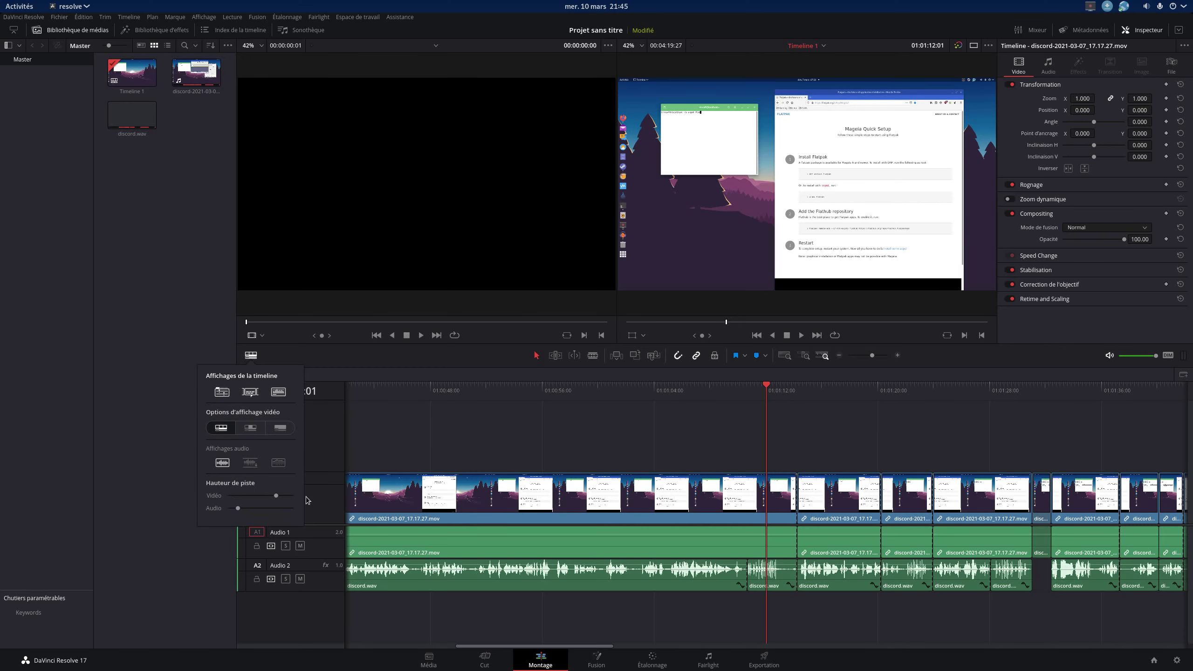
{"action": "left_click", "coordinate": [684, 623]}
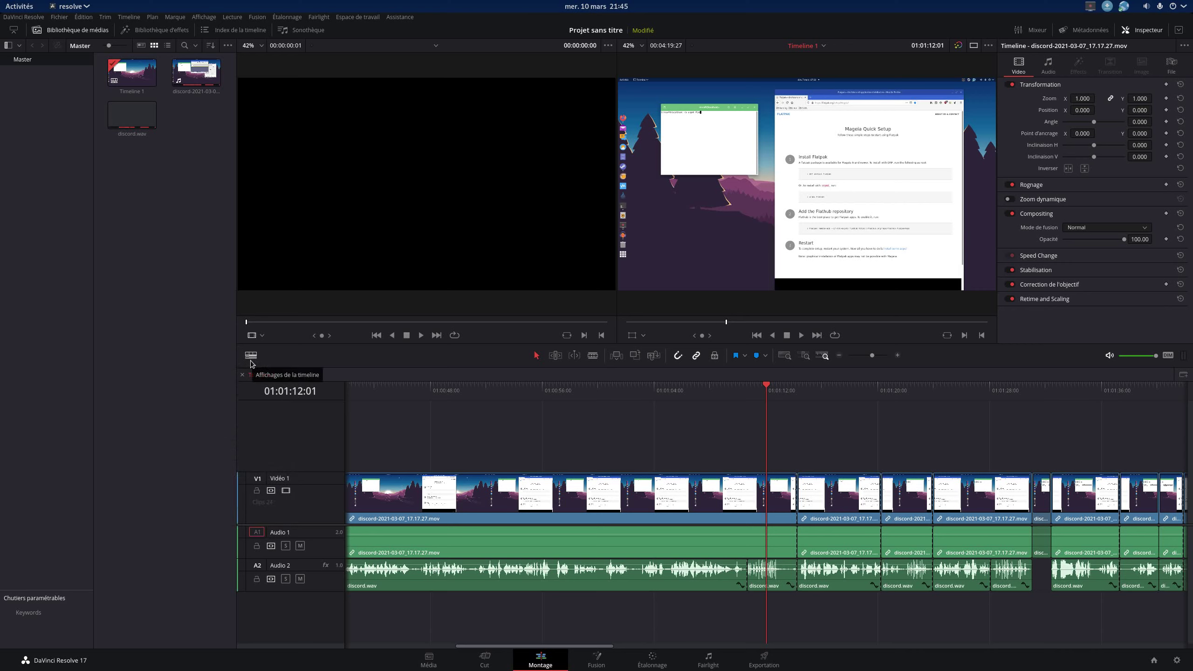
{"action": "left_click", "coordinate": [780, 573]}
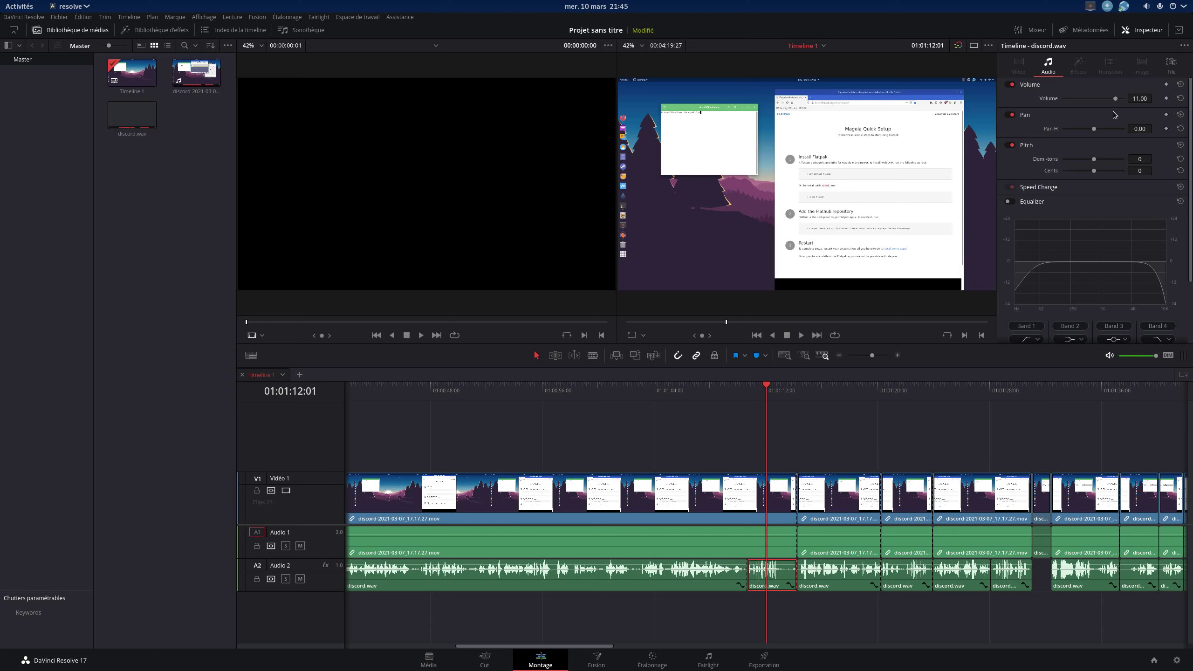
{"action": "mouse_move", "coordinate": [1116, 102]}
{"action": "left_mouse_down"}
{"action": "mouse_move", "coordinate": [1095, 99]}
{"action": "mouse_move", "coordinate": [1106, 100]}
{"action": "left_mouse_up"}
- Replay the quieter discord.wav clip, then return to the Cut page
{"action": "left_click_drag", "start_coordinate": [796, 394], "coordinate": [731, 394]}
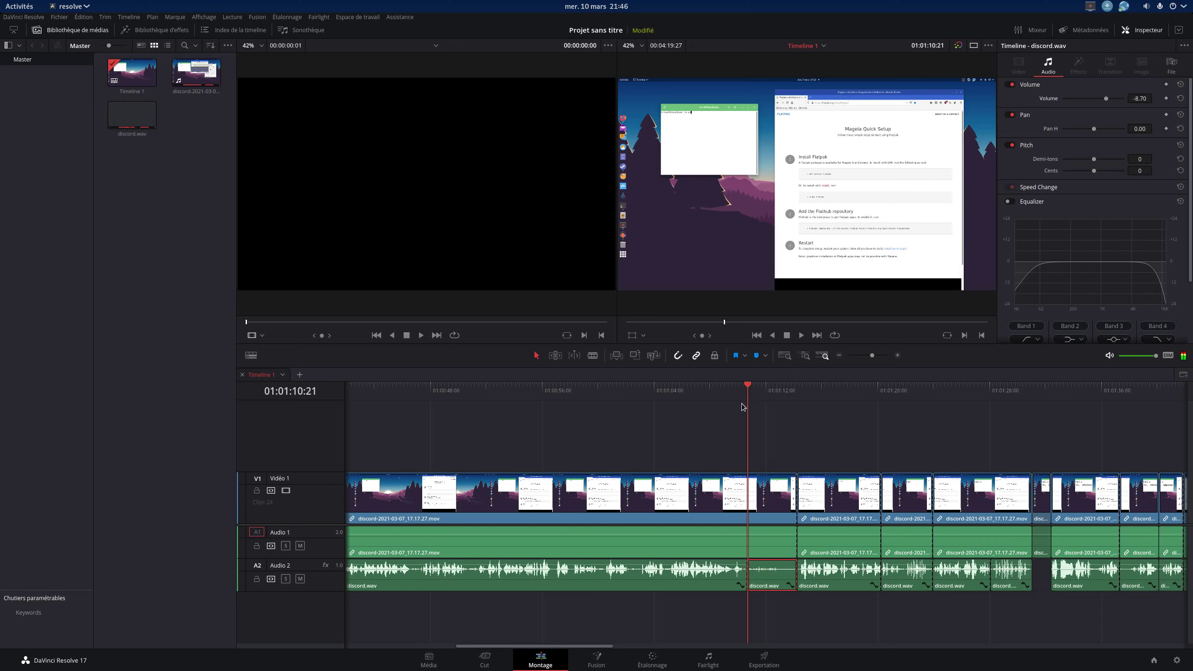
{"action": "left_click", "coordinate": [799, 335]}
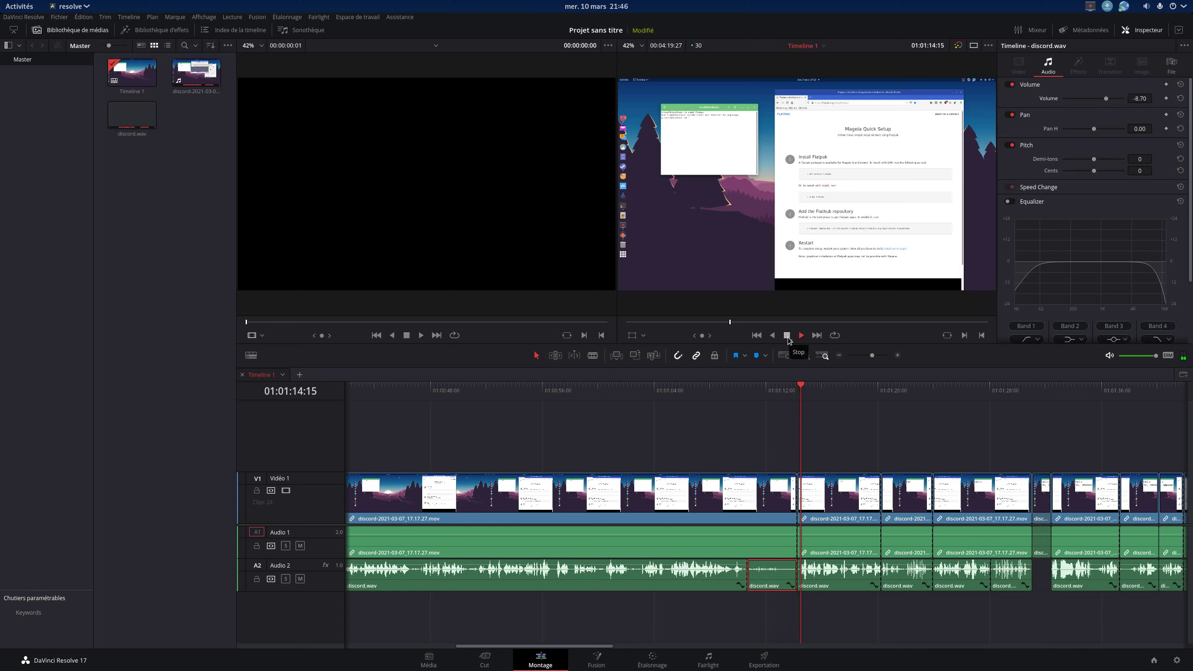
{"action": "left_click", "coordinate": [786, 336]}
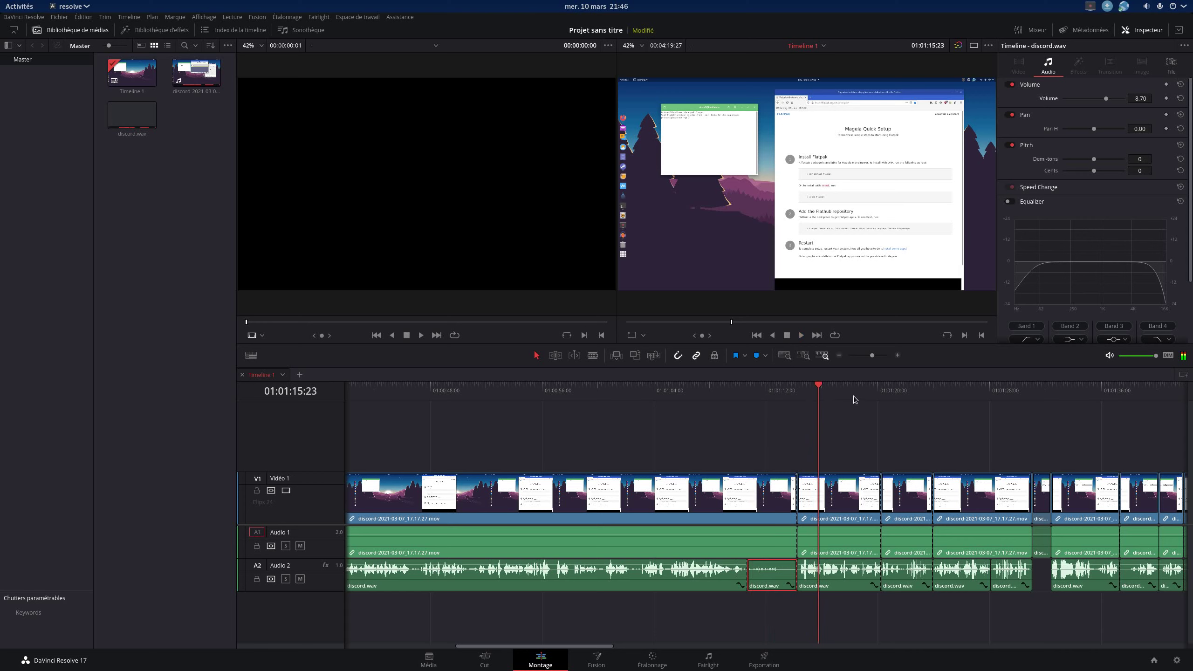
{"action": "left_click", "coordinate": [498, 658]}
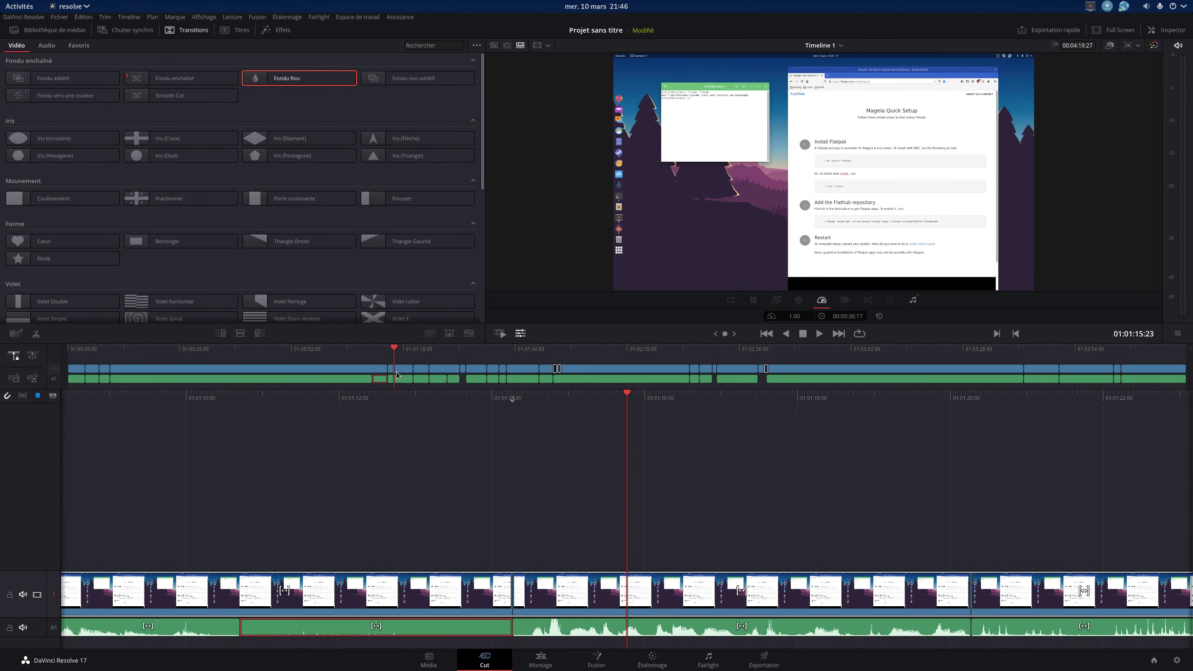
- Move about 6 seconds forward on the Edit page and play back the next discord.wav section
{"action": "left_click_drag", "start_coordinate": [757, 398], "coordinate": [439, 439]}
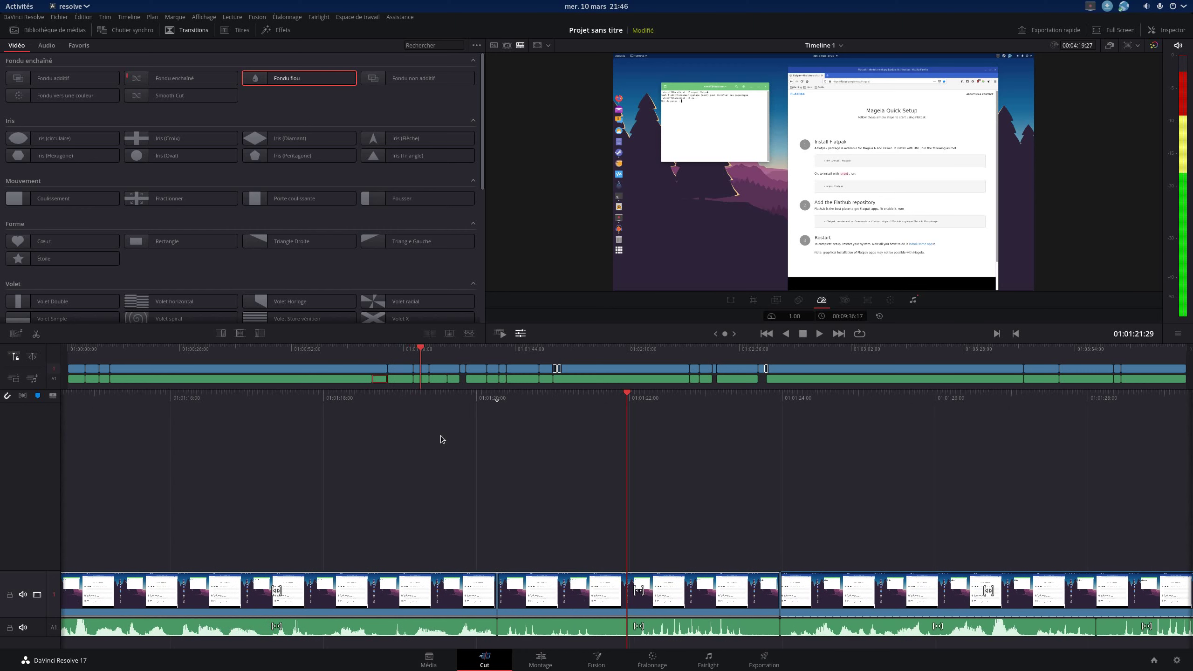
{"action": "left_click", "coordinate": [664, 631]}
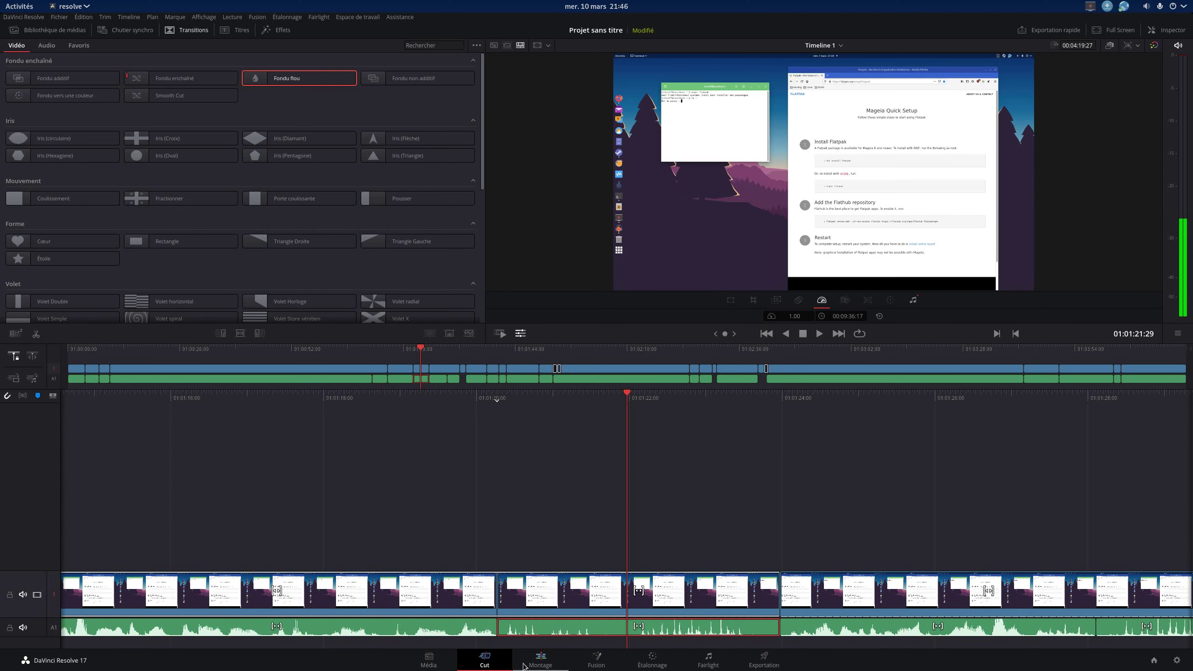
{"action": "left_click", "coordinate": [540, 659]}
{"action": "left_click", "coordinate": [1011, 579]}
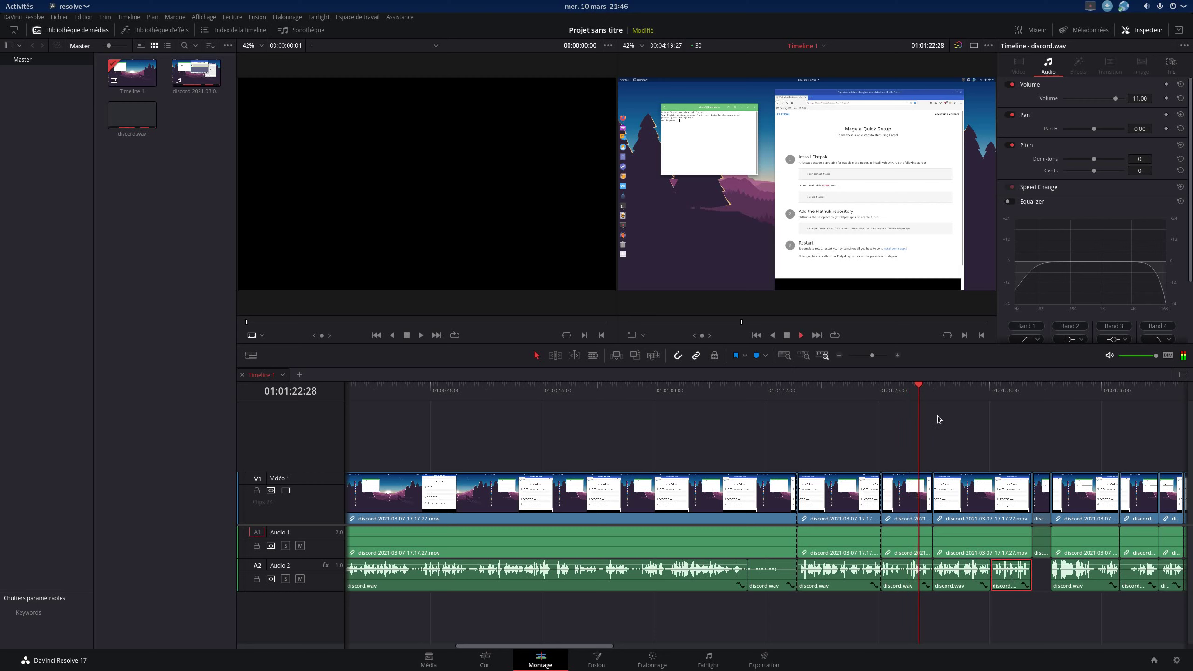
{"action": "left_click", "coordinate": [786, 335]}
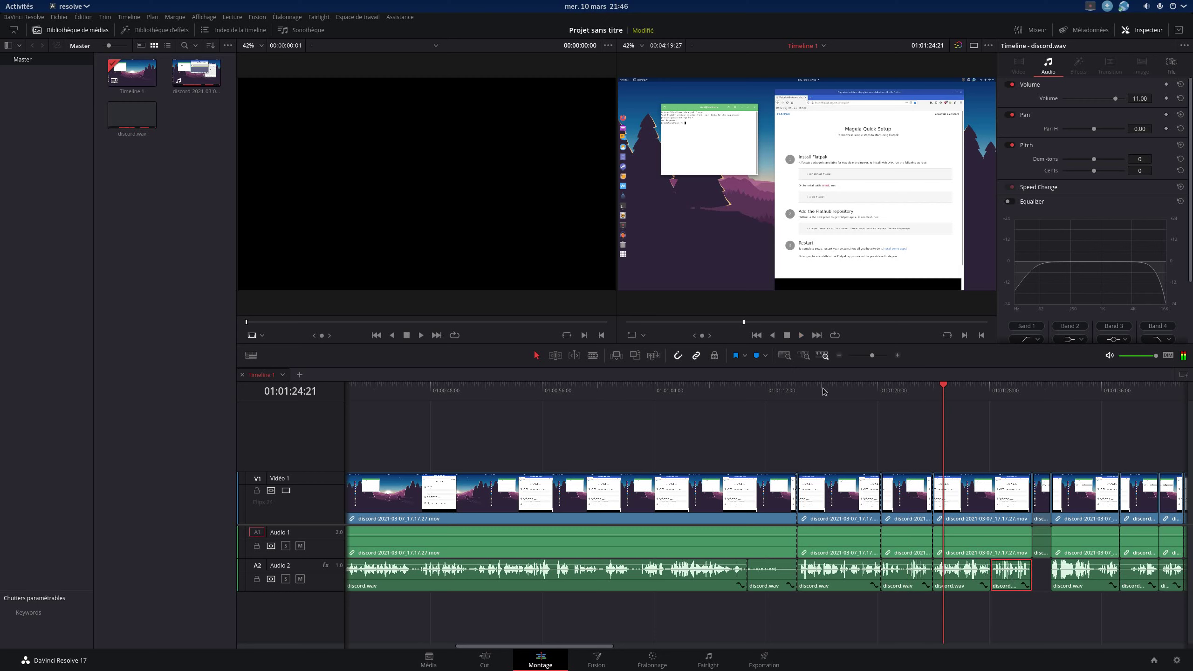
{"action": "left_click_drag", "start_coordinate": [933, 393], "coordinate": [881, 403]}
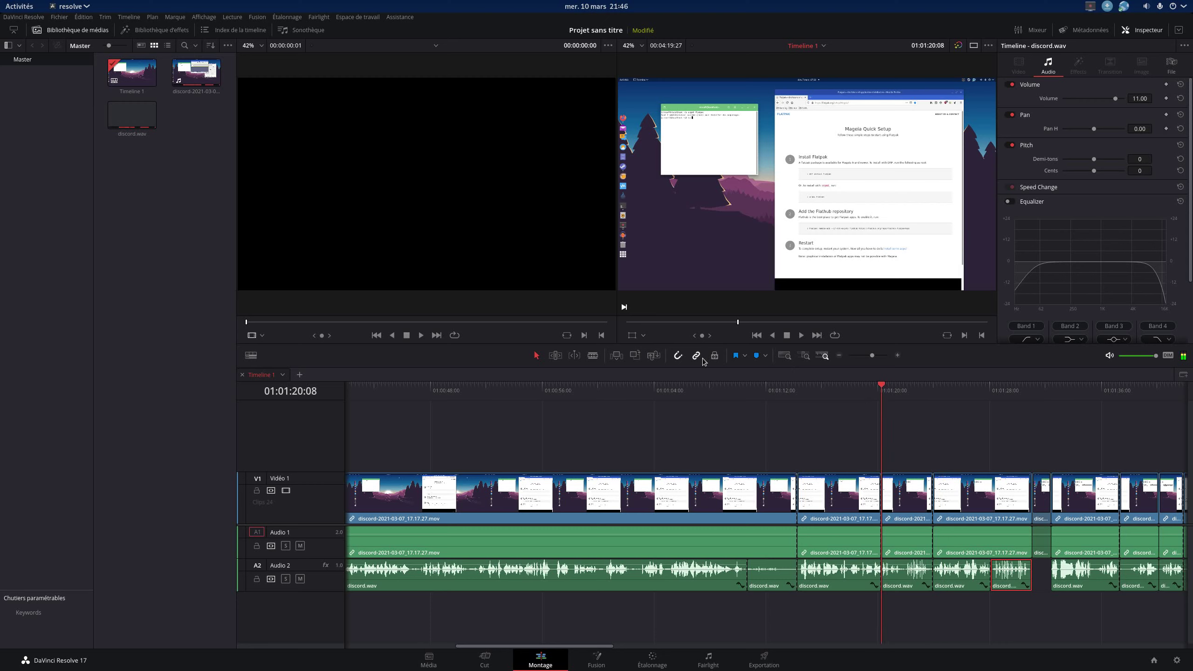
{"action": "left_click", "coordinate": [786, 335]}
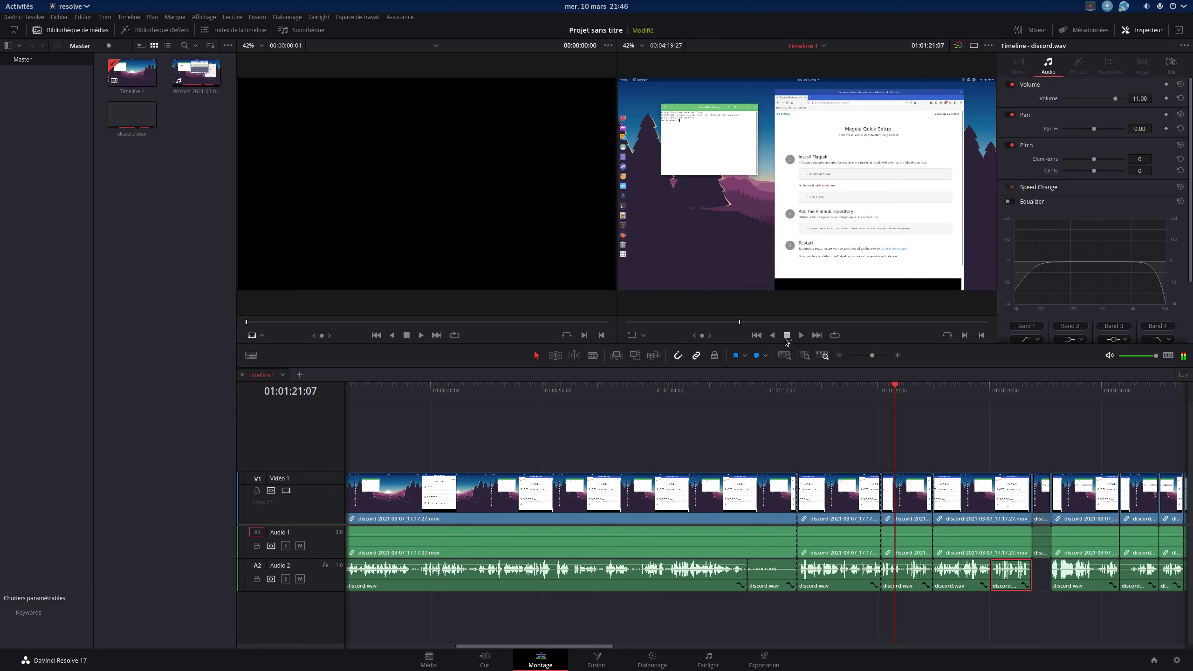
- Lower the too-loud discord.wav clip to -9.69 and play it back to check
{"action": "left_click", "coordinate": [904, 573]}
{"action": "left_click_drag", "start_coordinate": [1116, 100], "coordinate": [1106, 101]}
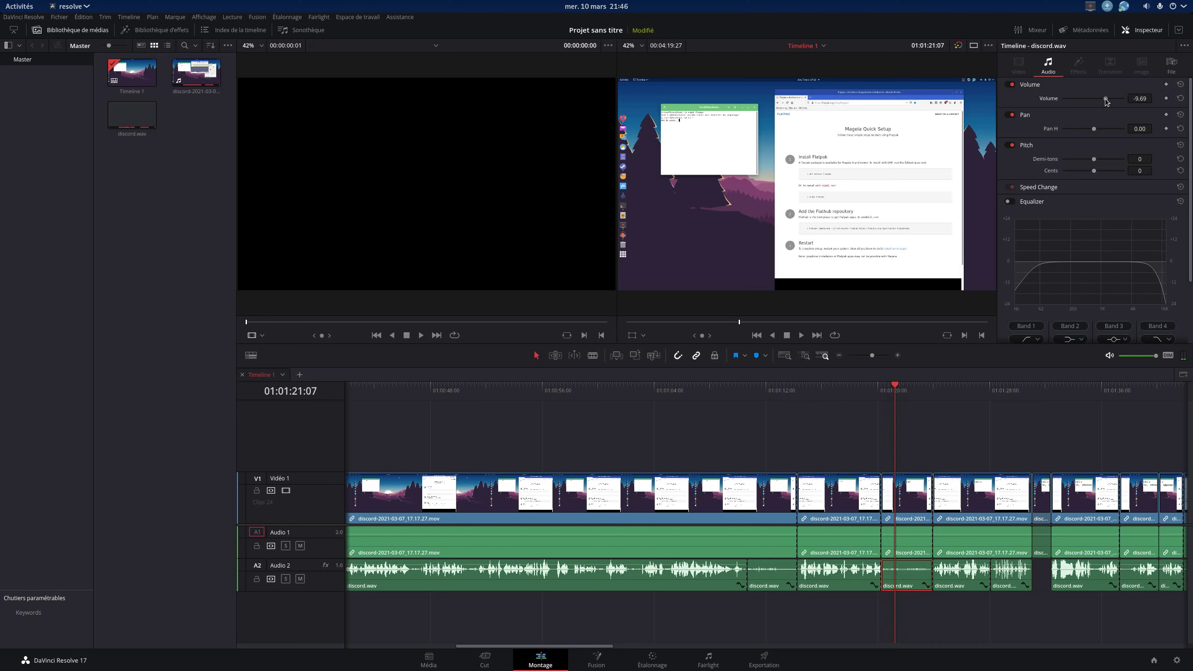
{"action": "left_click_drag", "start_coordinate": [991, 391], "coordinate": [1002, 393]}
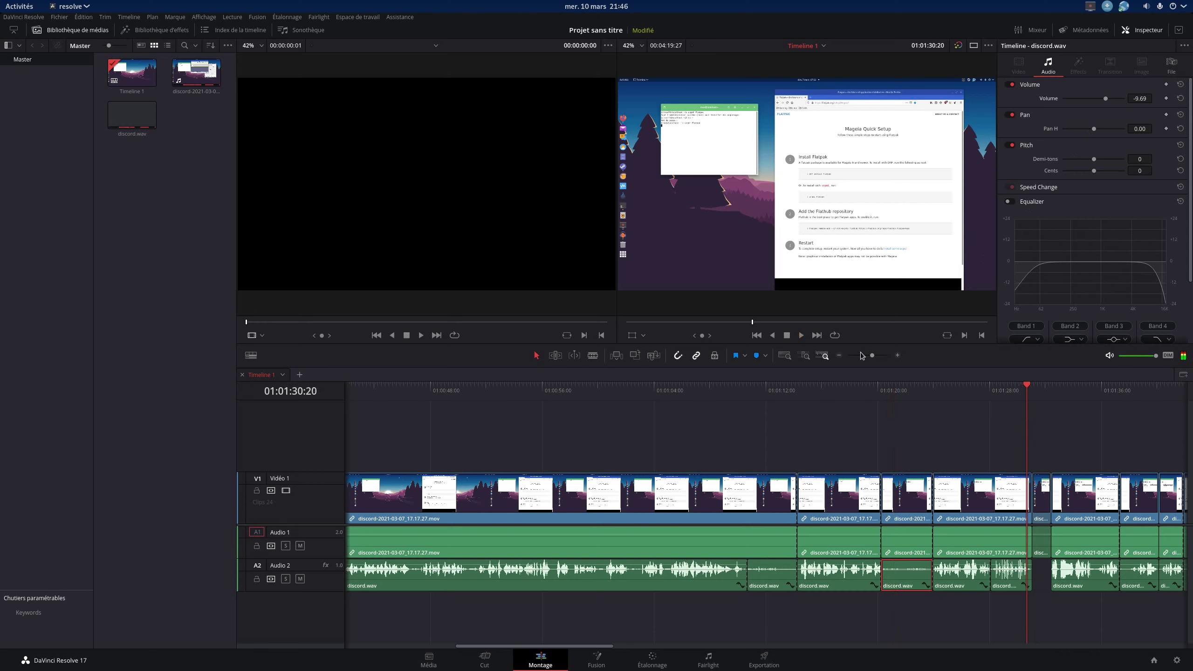
{"action": "left_click", "coordinate": [992, 393]}
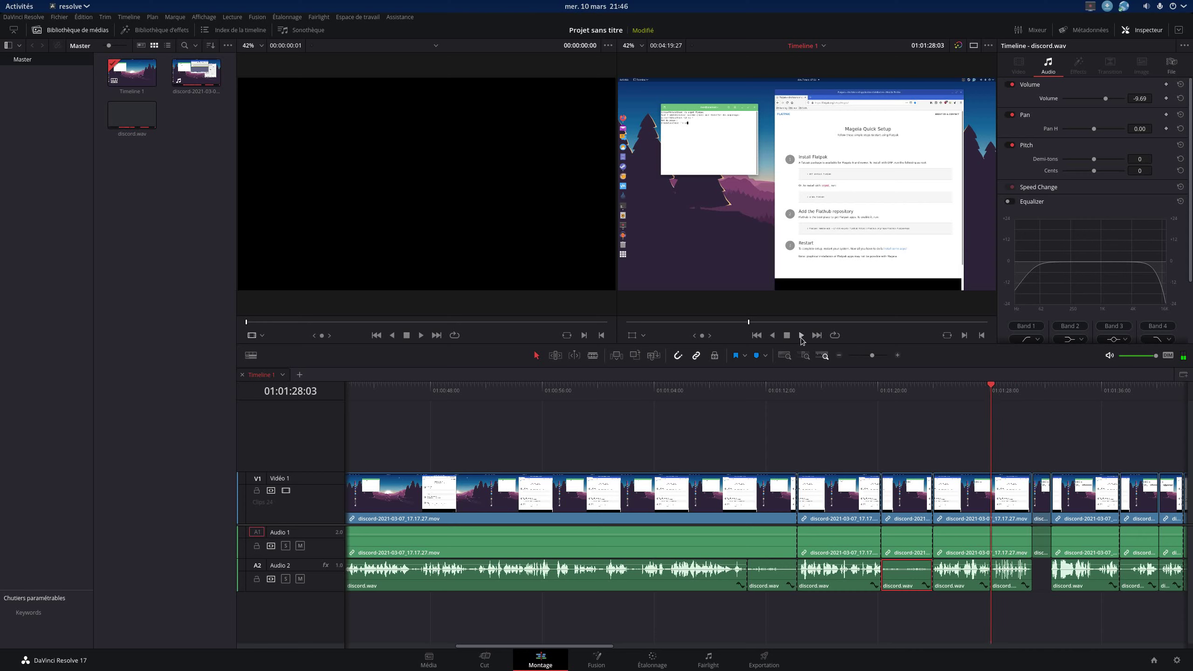
{"action": "left_click", "coordinate": [800, 336]}
{"action": "key", "text": "space"}
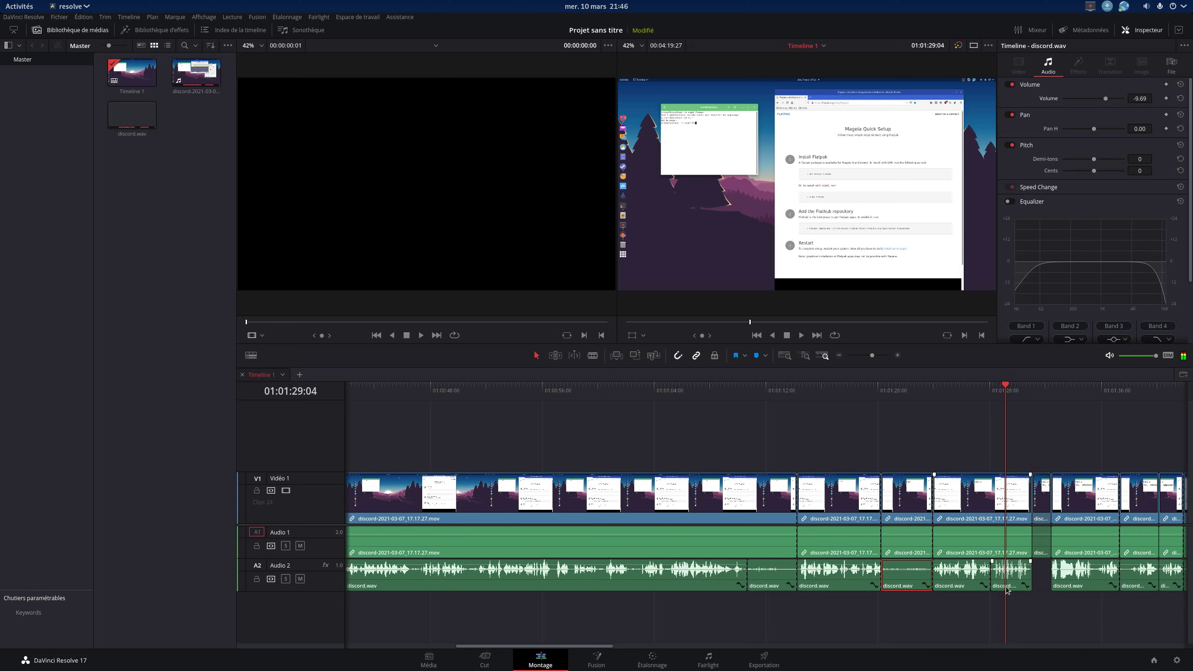
- Turn the short discord.wav clip down to -6.72 and jump the playhead to 01:00:34:00
{"action": "left_click", "coordinate": [1007, 589]}
{"action": "left_click_drag", "start_coordinate": [1117, 99], "coordinate": [1107, 99]}
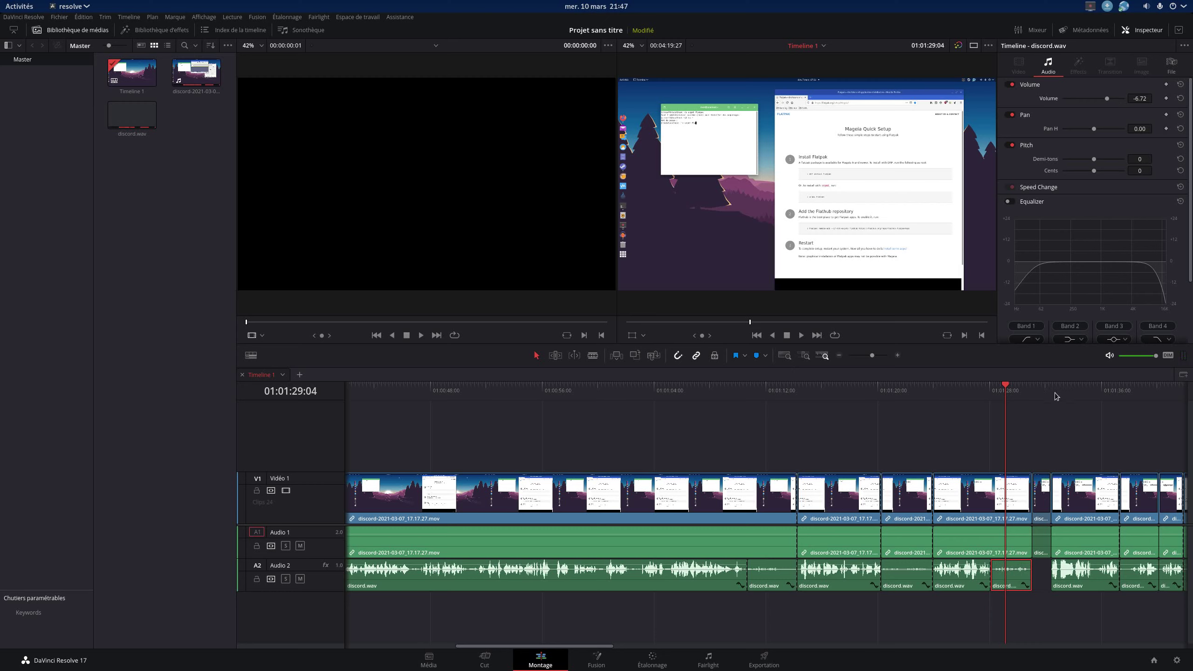
{"action": "left_click_drag", "start_coordinate": [1058, 395], "coordinate": [1131, 402]}
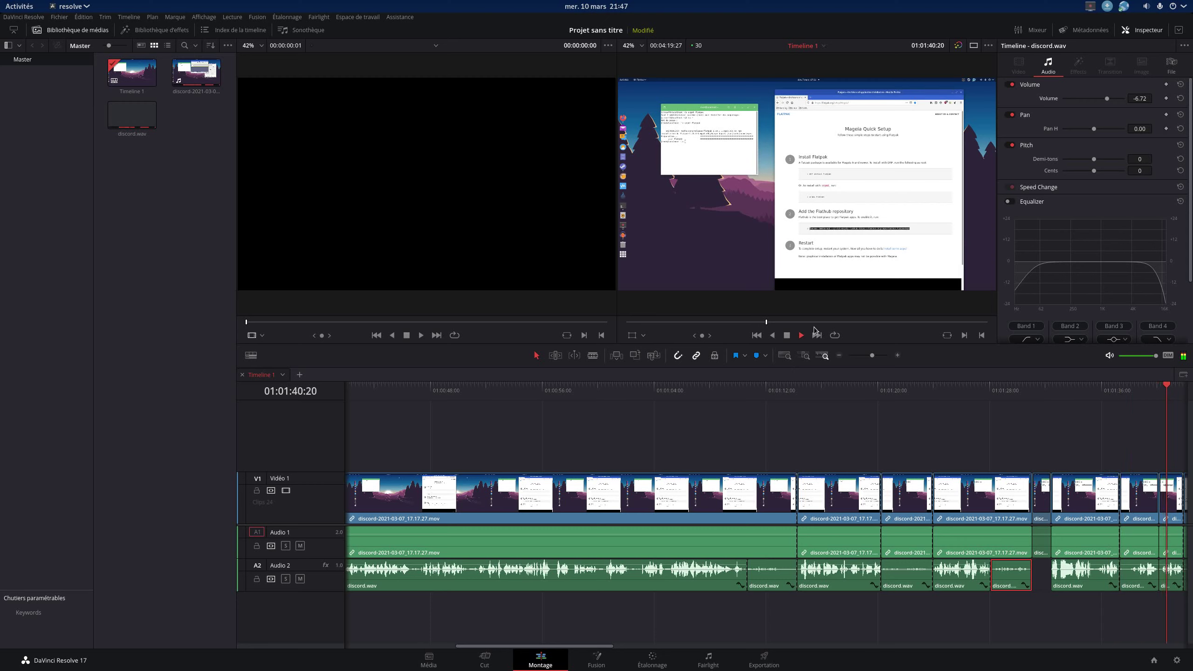
{"action": "mouse_move", "coordinate": [869, 390]}
{"action": "left_mouse_down"}
{"action": "mouse_move", "coordinate": [1186, 395]}
{"action": "mouse_move", "coordinate": [921, 395]}
{"action": "left_mouse_up"}
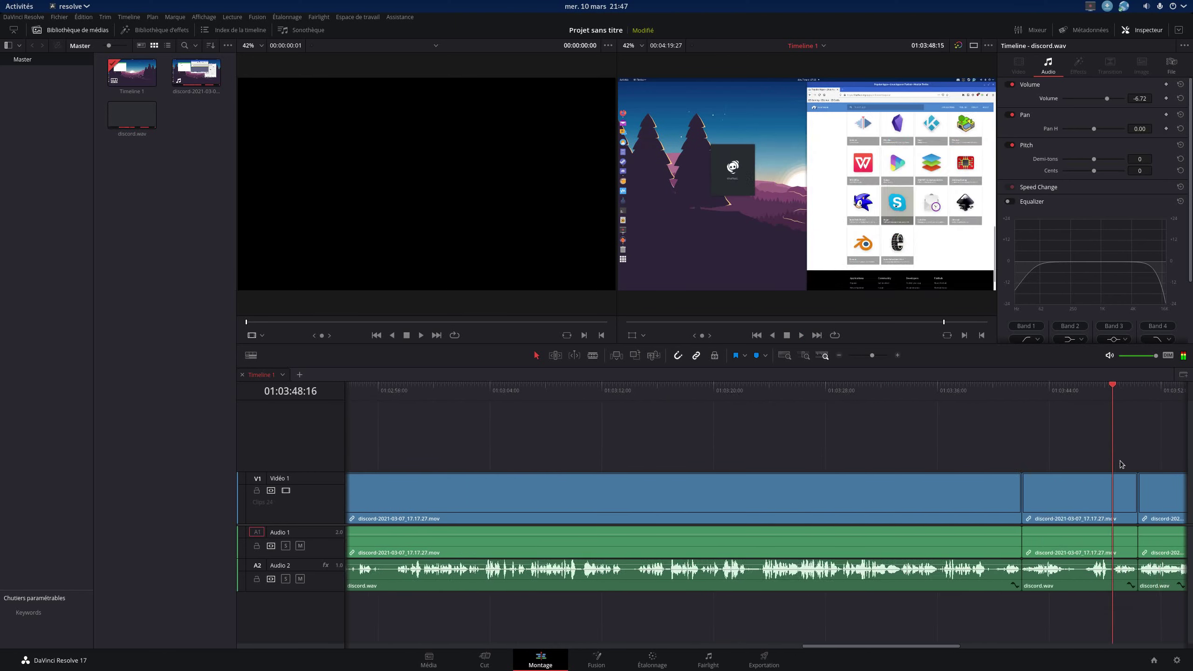
{"action": "type", "text": "1003400"}
{"action": "key", "text": "Return"}
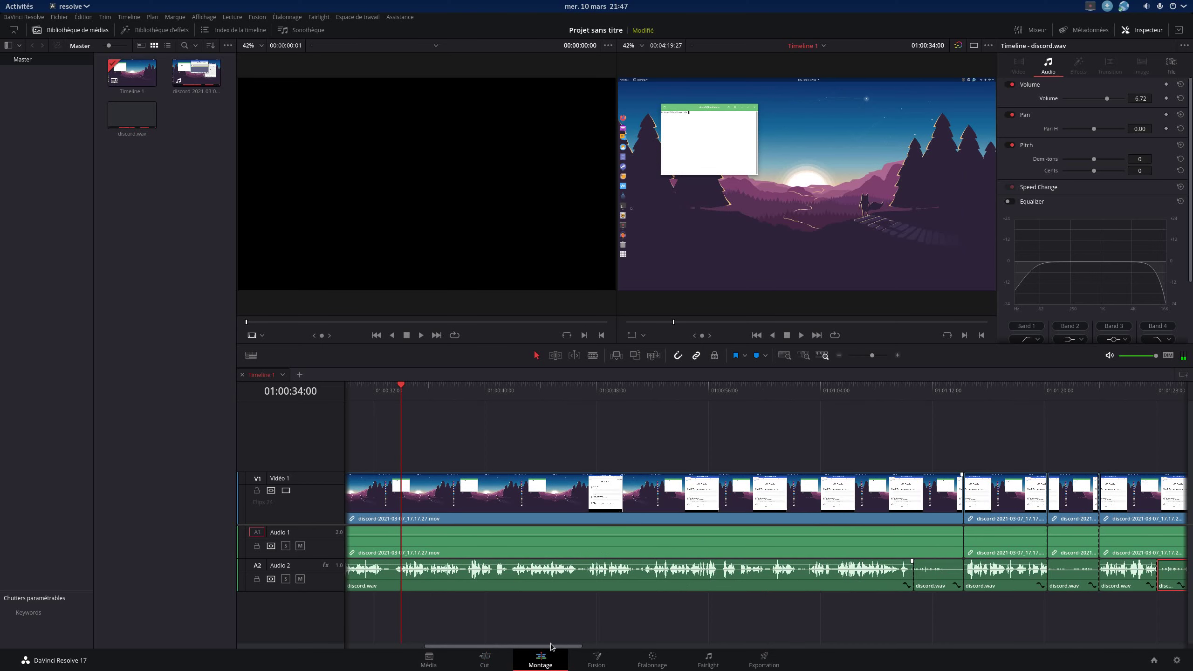
{"action": "left_click_drag", "start_coordinate": [551, 648], "coordinate": [473, 648]}
- Switch to the Cut page and send the playhead to 01:00:00:00 with Home
{"action": "left_click", "coordinate": [473, 650]}
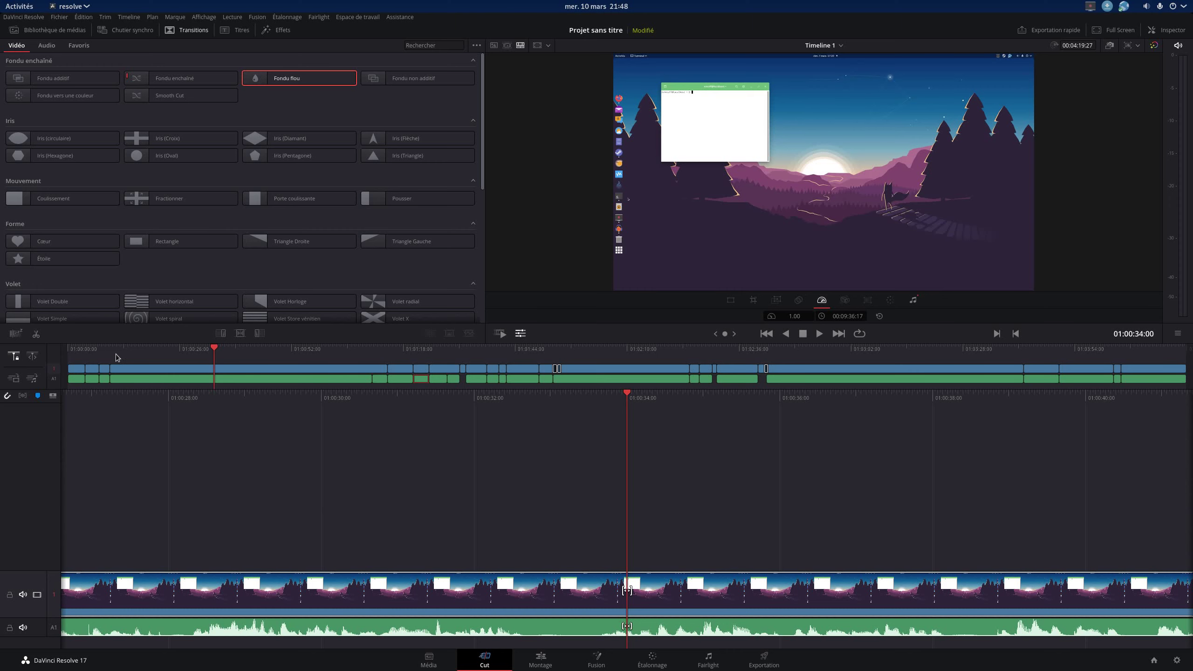
{"action": "key", "text": "Home"}
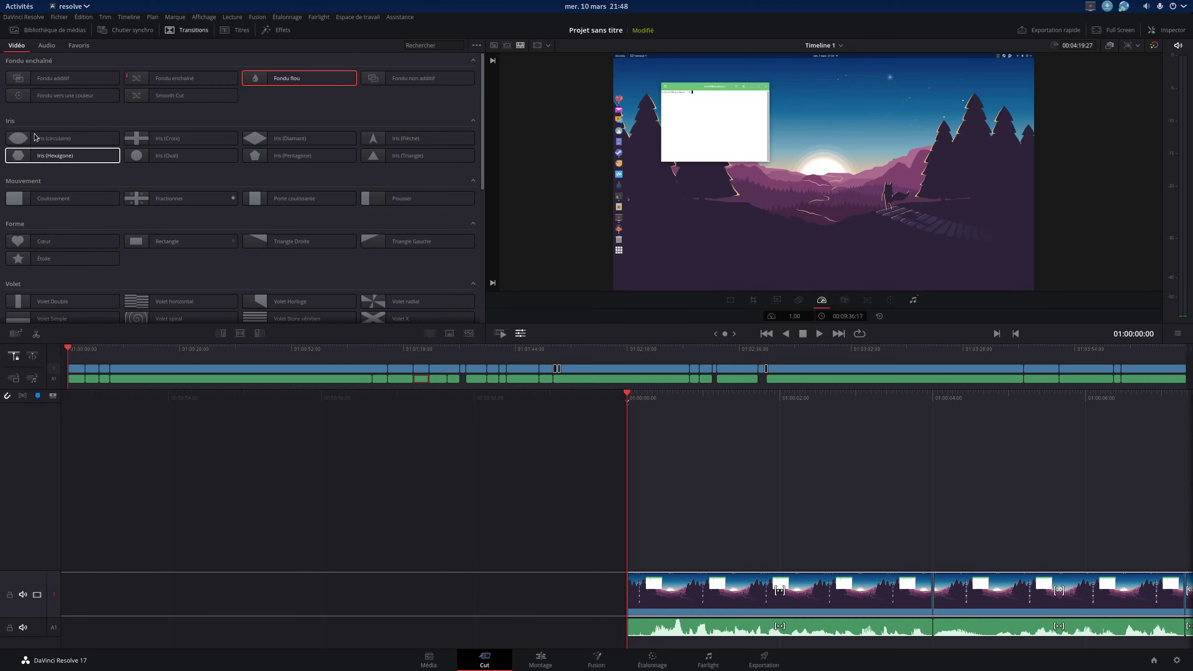
- Drag Gaming linux fr.png from the Files Vidéos folder into Resolve's Bibliothèque de médias
{"action": "left_click", "coordinate": [19, 6]}
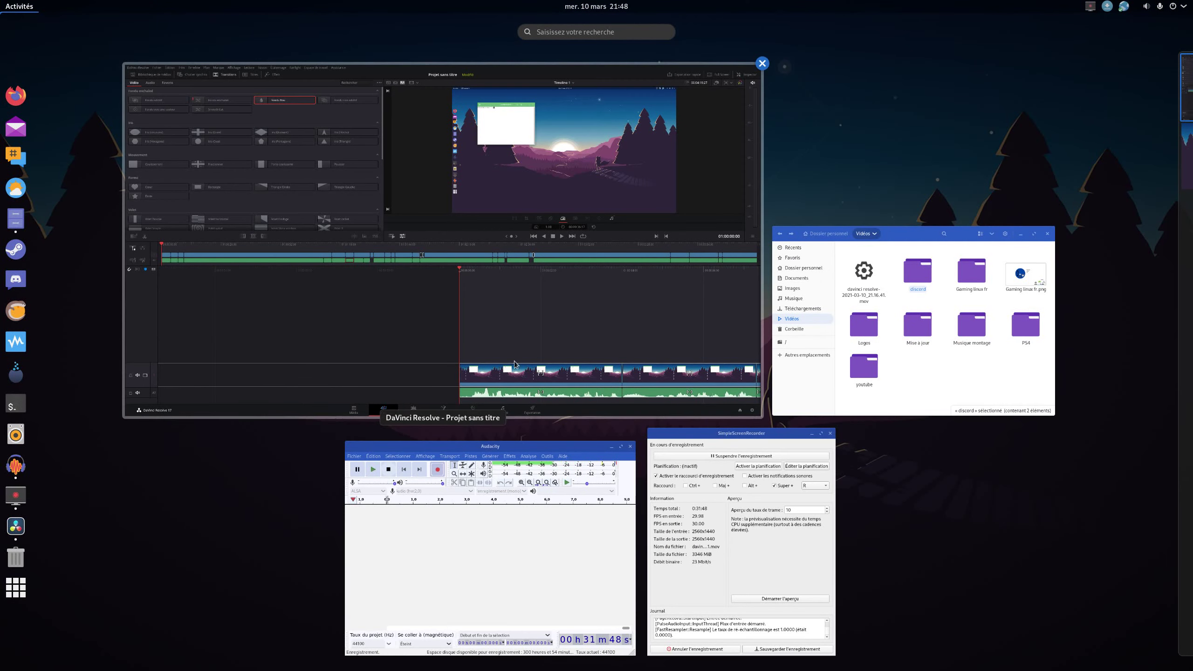
{"action": "left_click", "coordinate": [892, 329]}
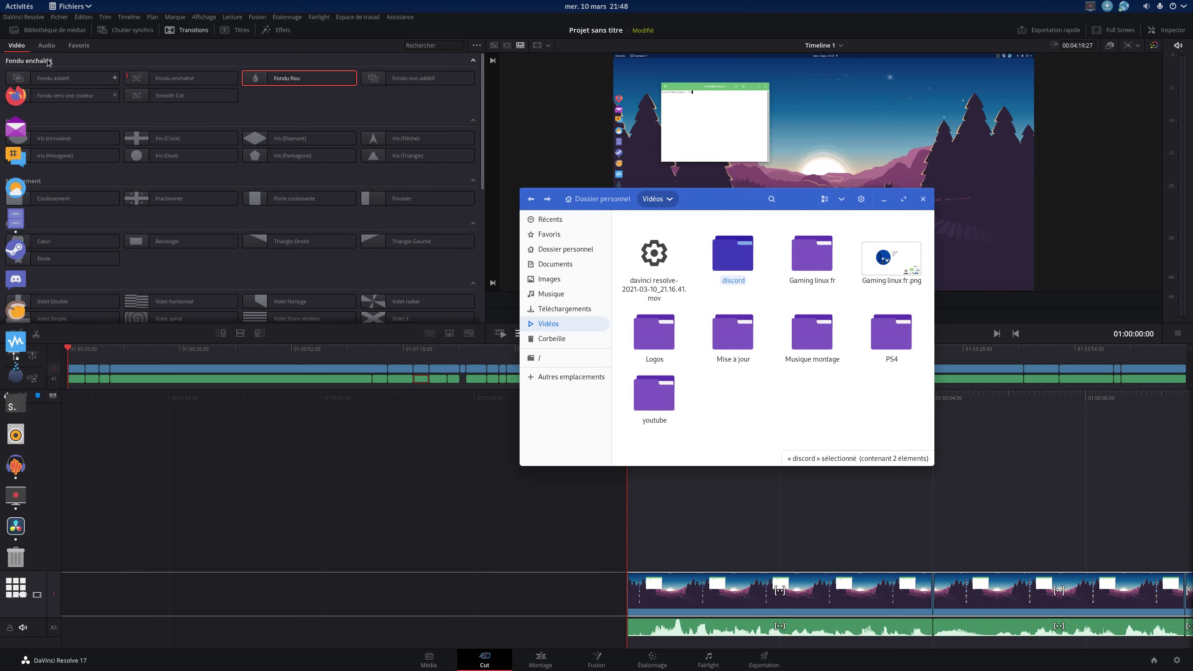
{"action": "left_click", "coordinate": [14, 30]}
{"action": "mouse_move", "coordinate": [2, 4]}
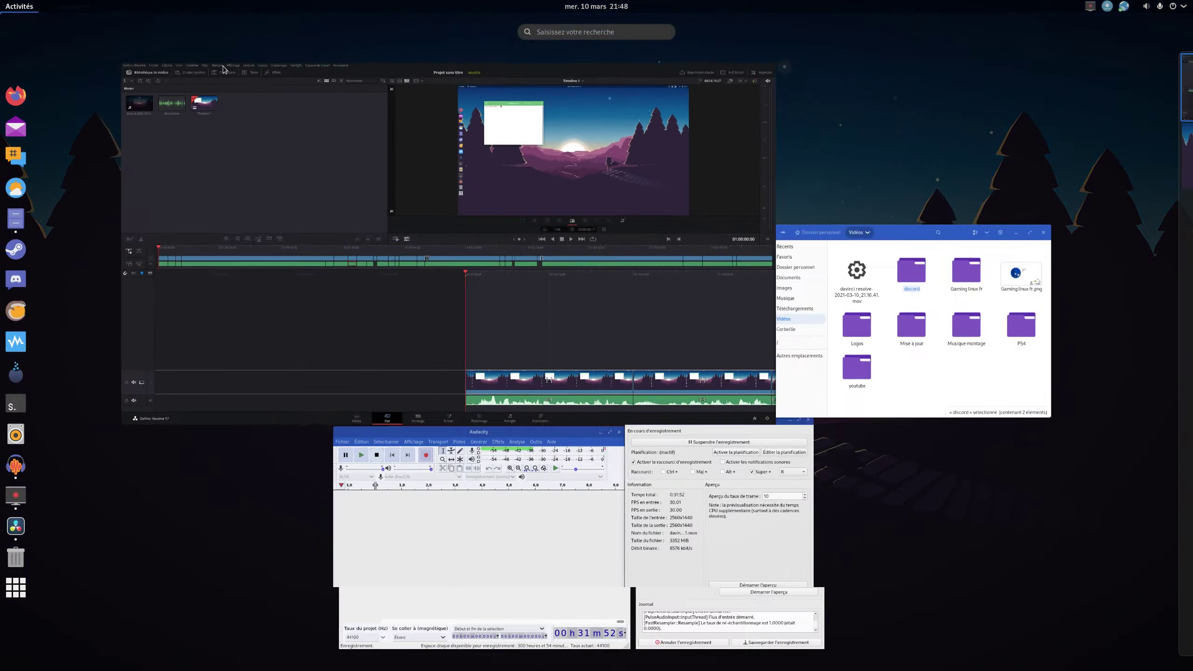
{"action": "left_click", "coordinate": [925, 377]}
{"action": "left_click_drag", "start_coordinate": [874, 272], "coordinate": [275, 242]}
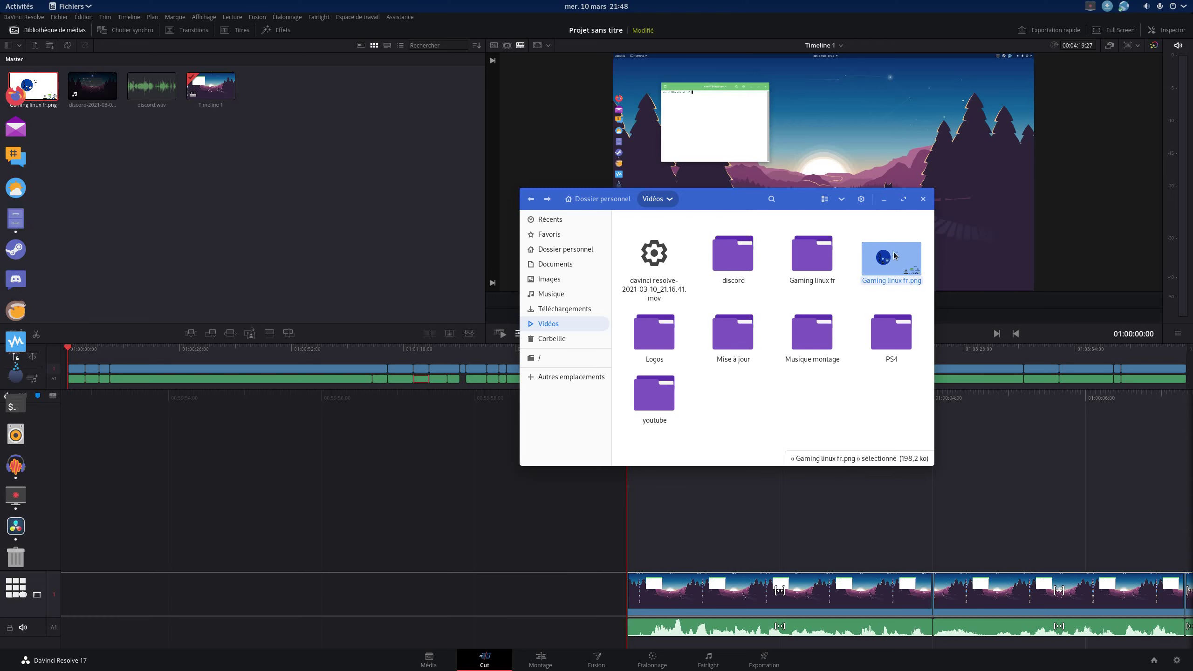
- Preview Gaming linux fr.png in GIMP, close it, and go back to Resolve
{"action": "double_click", "coordinate": [882, 270]}
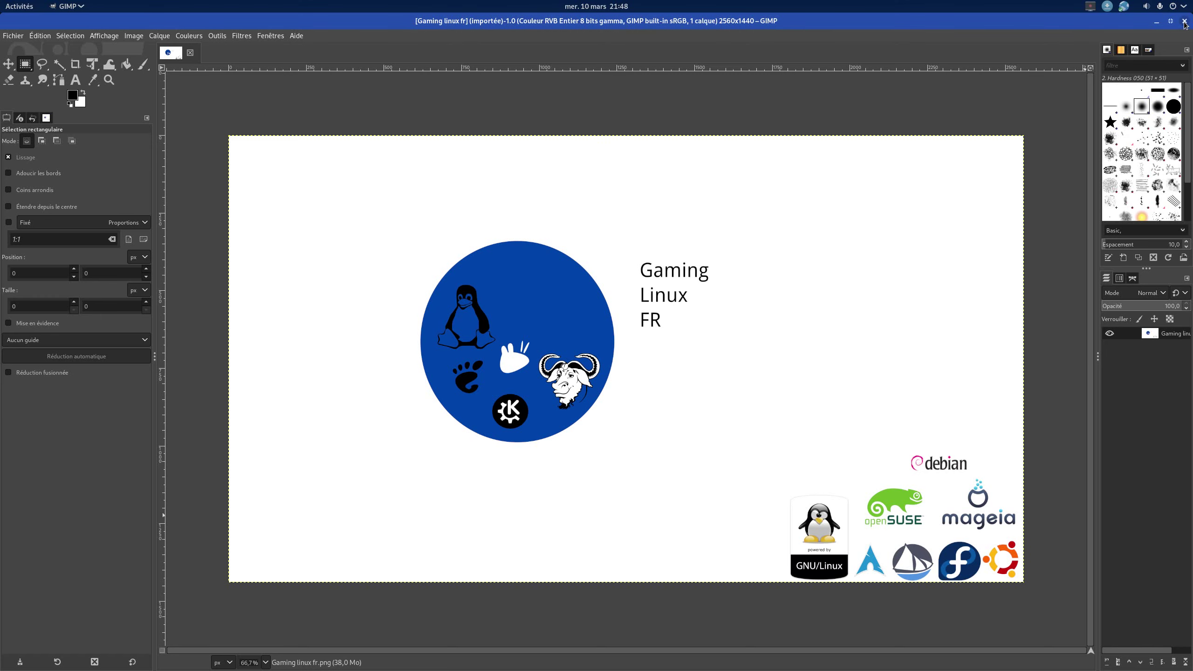
{"action": "key", "text": "ctrl+q"}
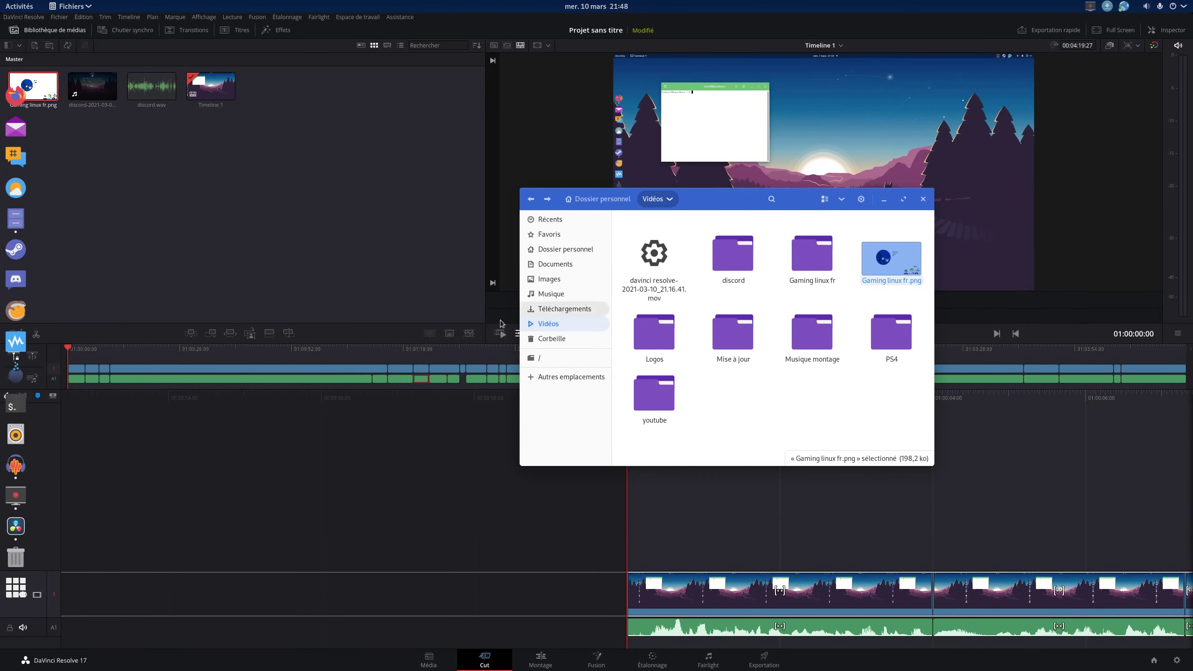
{"action": "left_click", "coordinate": [268, 293]}
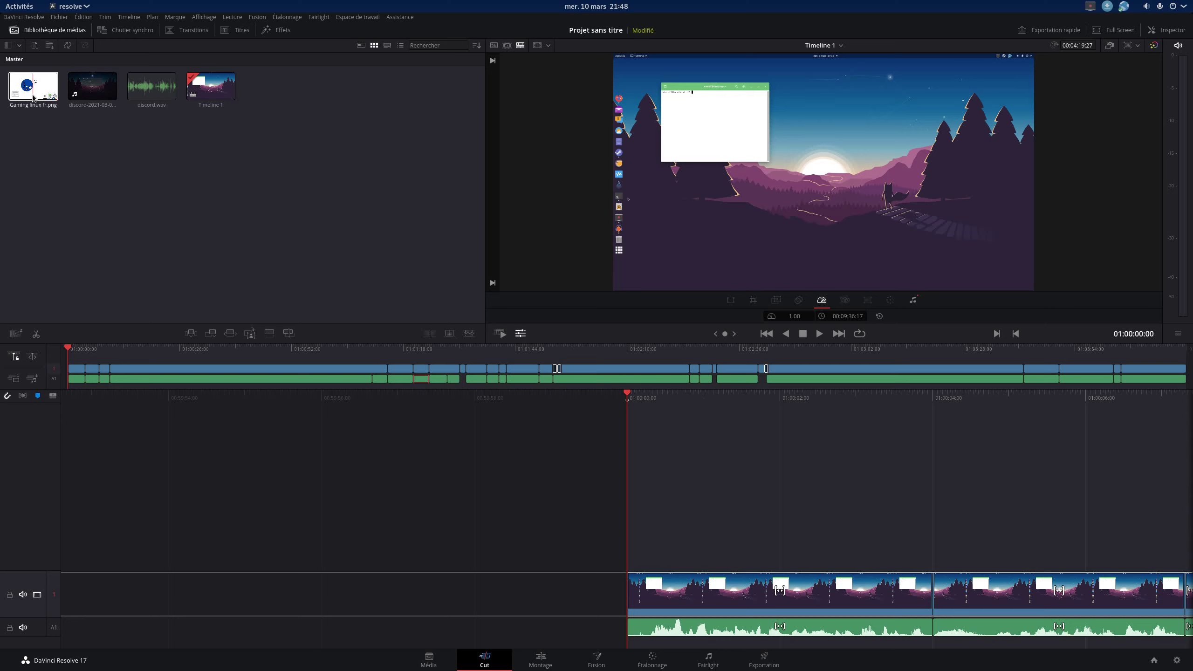
- Put the logo PNG on V2, lengthen it, and split V1's clip at 01:00:01:03 with Diviser
{"action": "left_click_drag", "start_coordinate": [27, 86], "coordinate": [628, 546]}
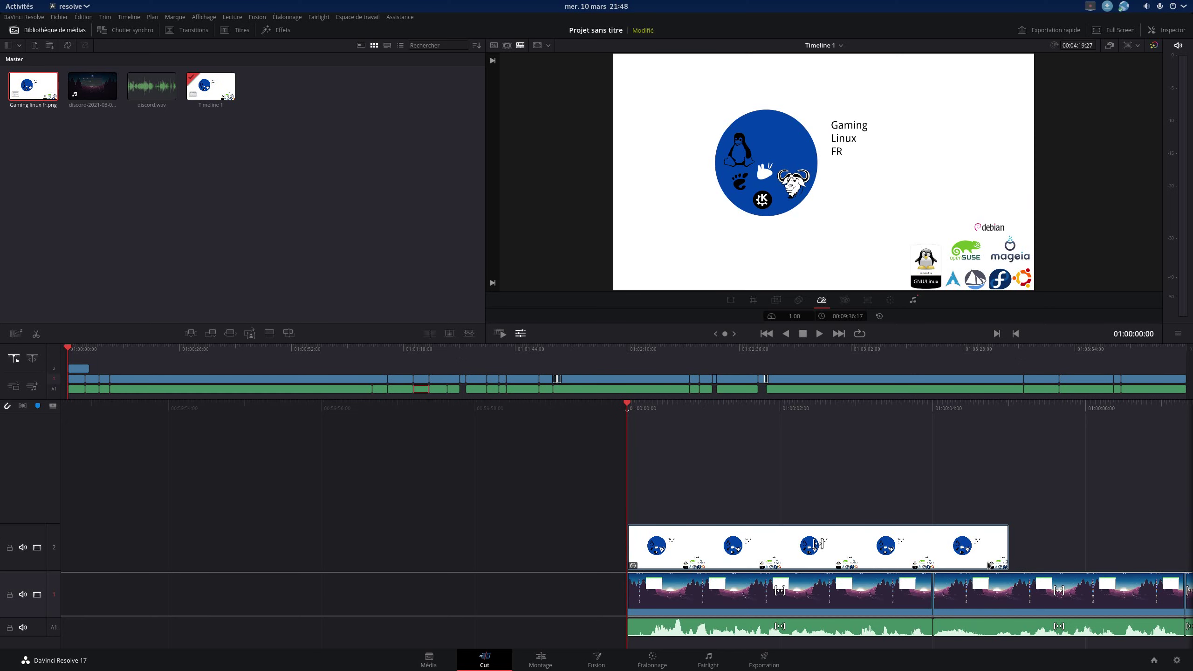
{"action": "left_click_drag", "start_coordinate": [1004, 551], "coordinate": [1048, 551]}
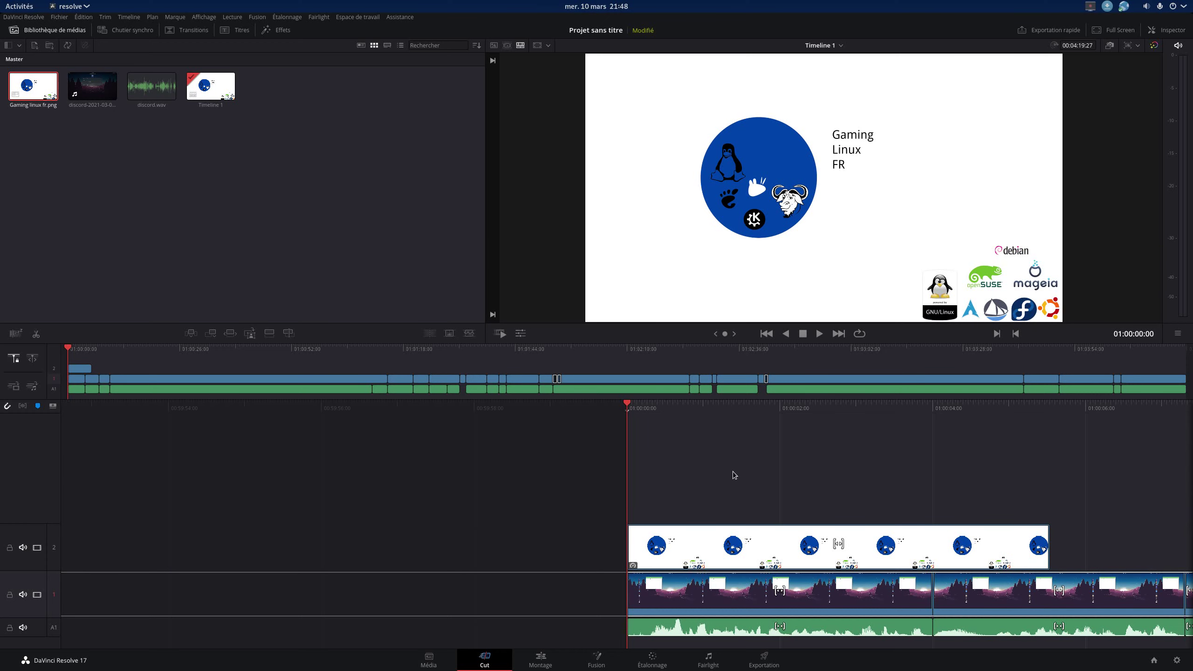
{"action": "left_click_drag", "start_coordinate": [724, 411], "coordinate": [646, 412]}
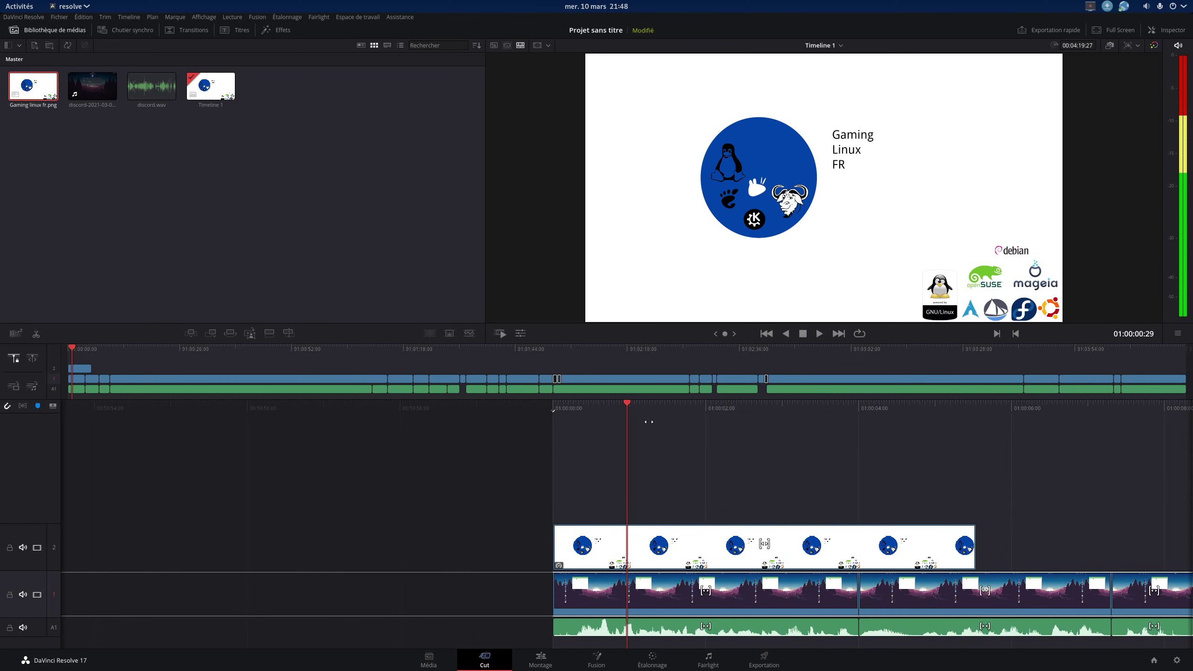
{"action": "right_click", "coordinate": [628, 602]}
{"action": "mouse_move", "coordinate": [669, 526]}
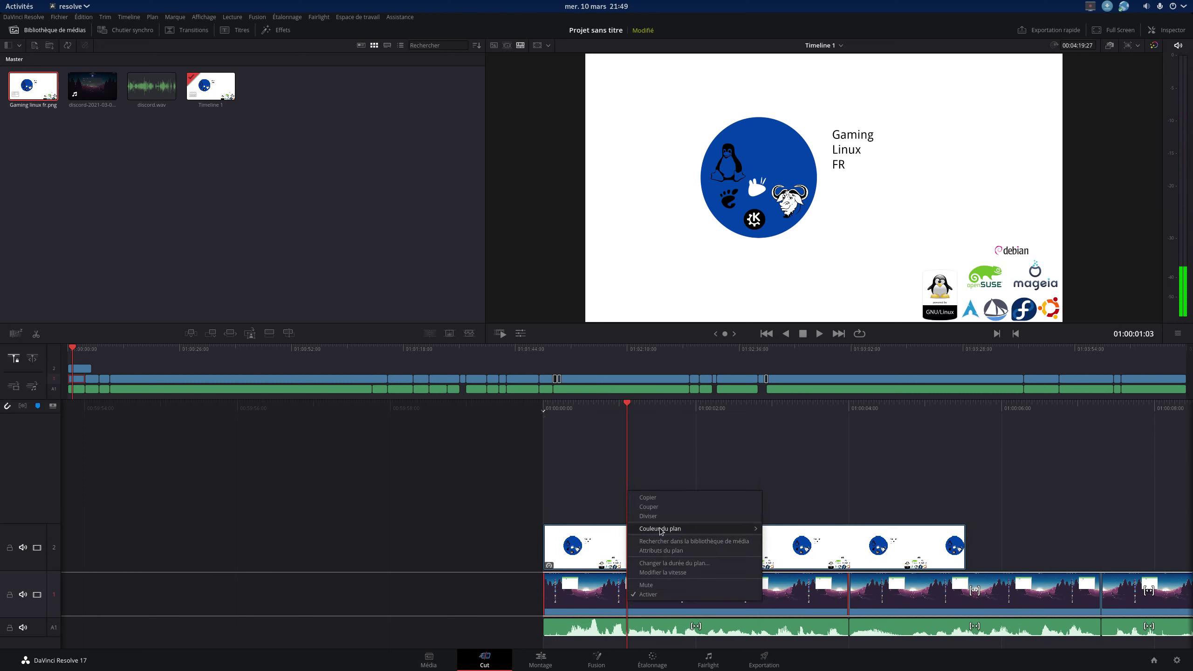
{"action": "left_click", "coordinate": [663, 517]}
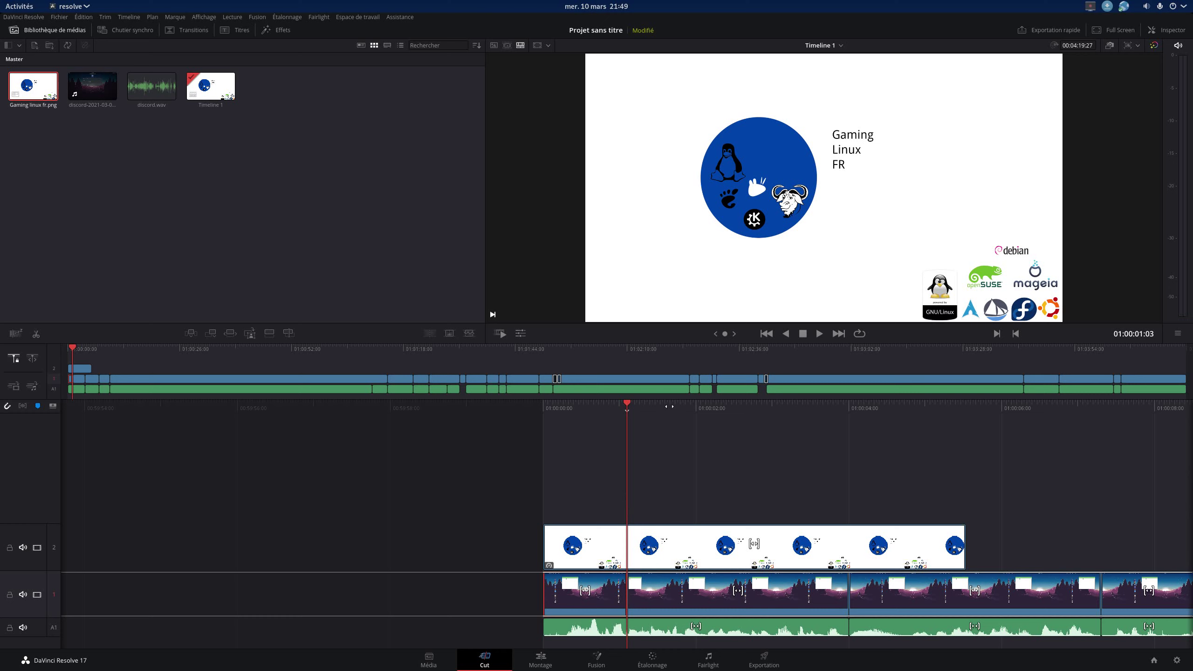
{"action": "key", "text": "Home"}
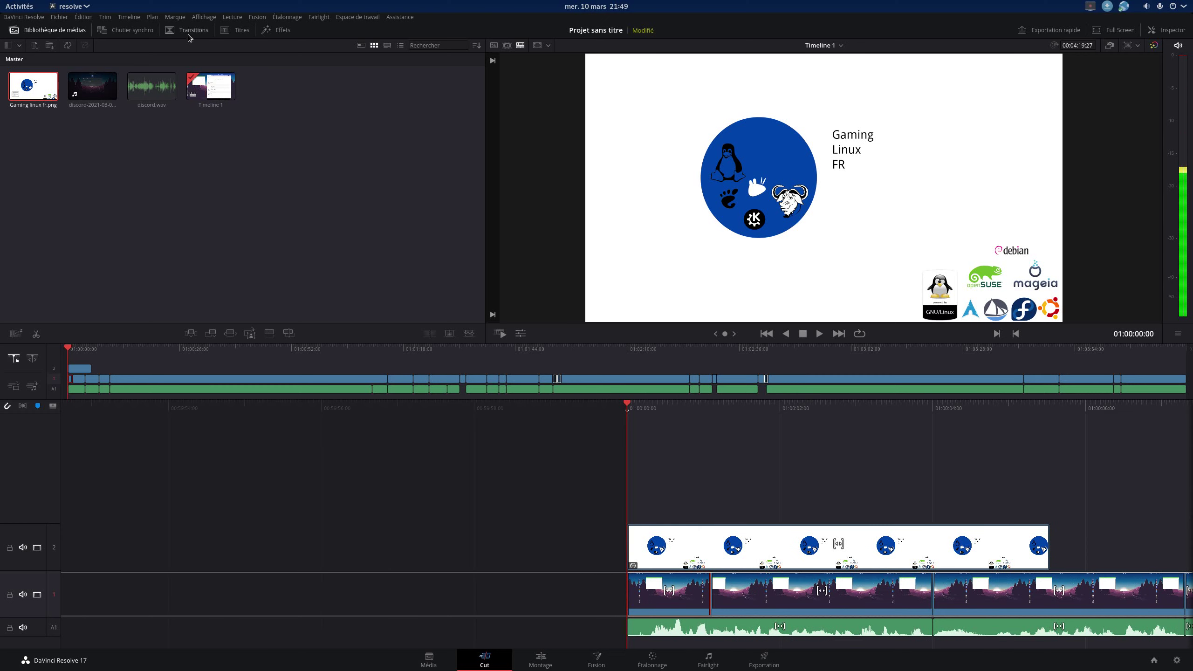
- Add a Paint On transition to the start of the V2 logo clip and preview it
{"action": "left_click", "coordinate": [186, 29]}
{"action": "scroll", "coordinate": [74, 289], "scroll_direction": "down", "scroll_amount": 3}
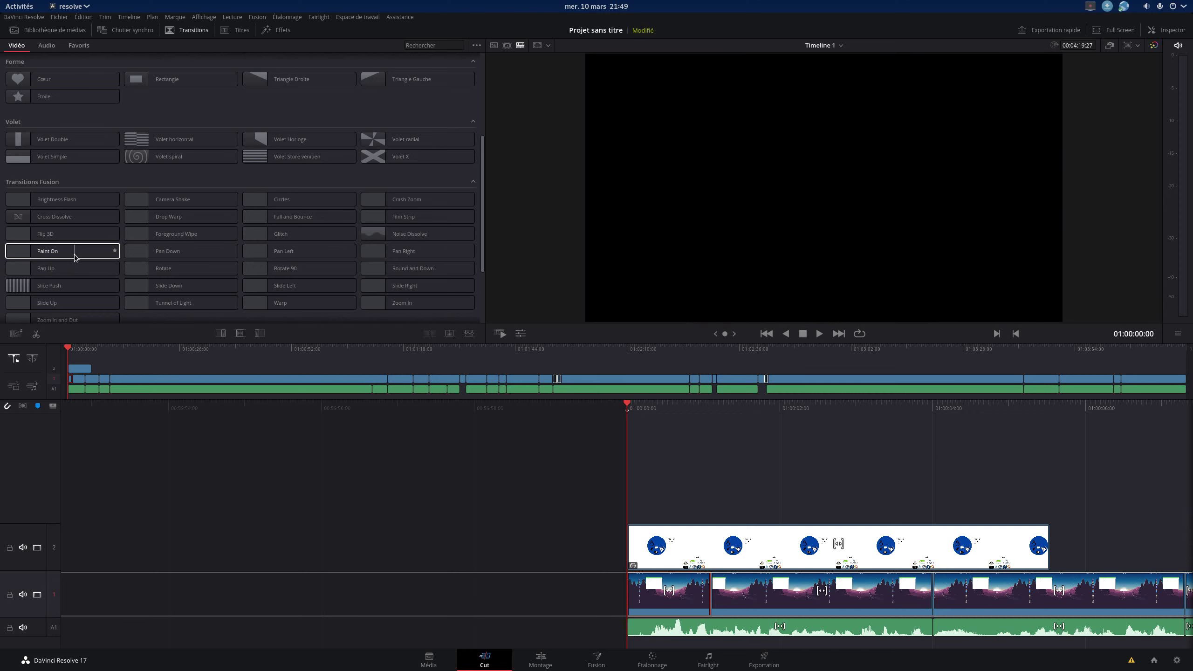
{"action": "mouse_move", "coordinate": [70, 251]}
{"action": "left_mouse_down"}
{"action": "mouse_move", "coordinate": [648, 545]}
{"action": "mouse_move", "coordinate": [714, 548]}
{"action": "left_mouse_up"}
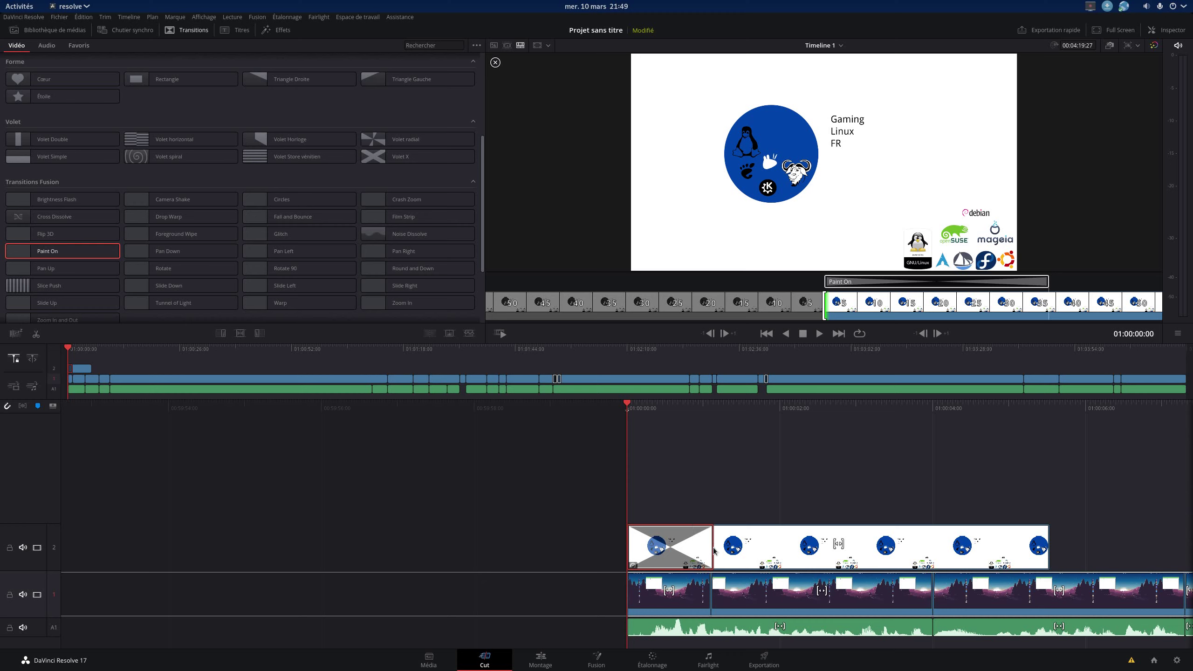
{"action": "left_click", "coordinate": [819, 334]}
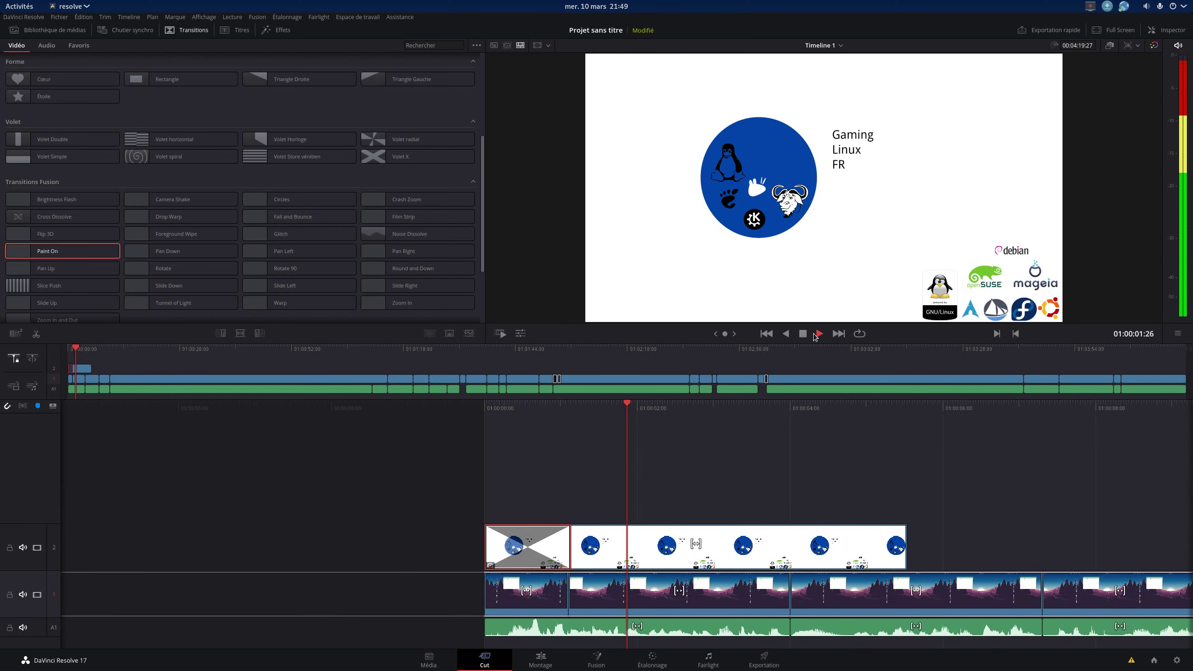
{"action": "left_click", "coordinate": [485, 553]}
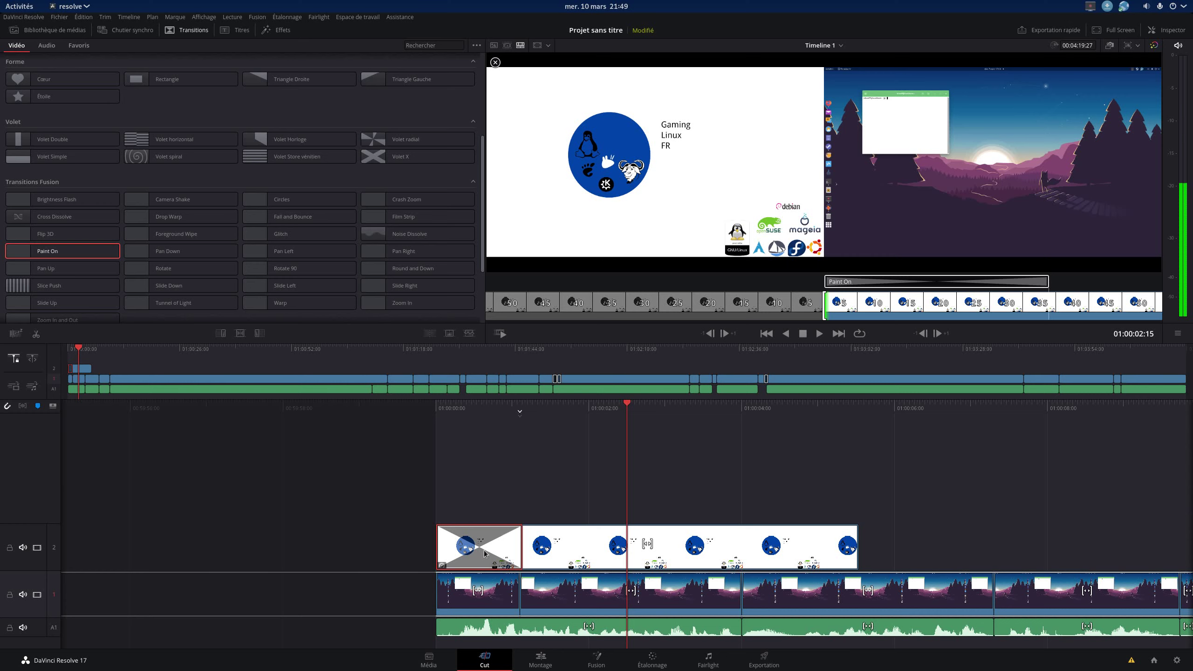
{"action": "key", "text": "j"}
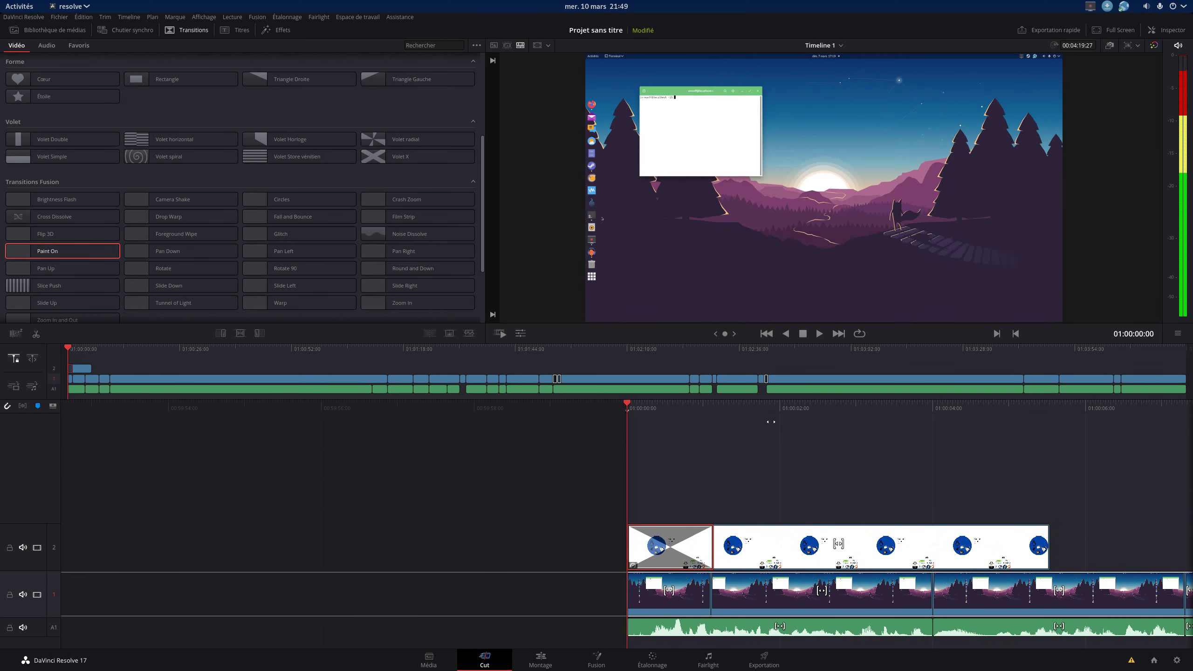
{"action": "key", "text": "space"}
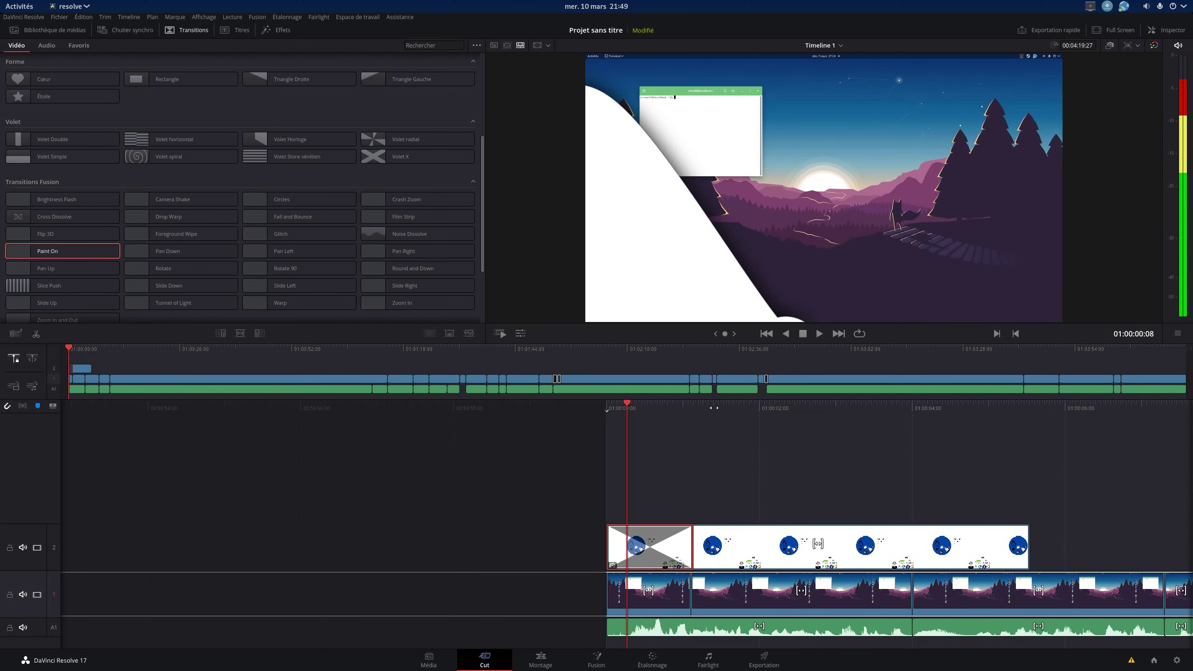
{"action": "key", "text": "space"}
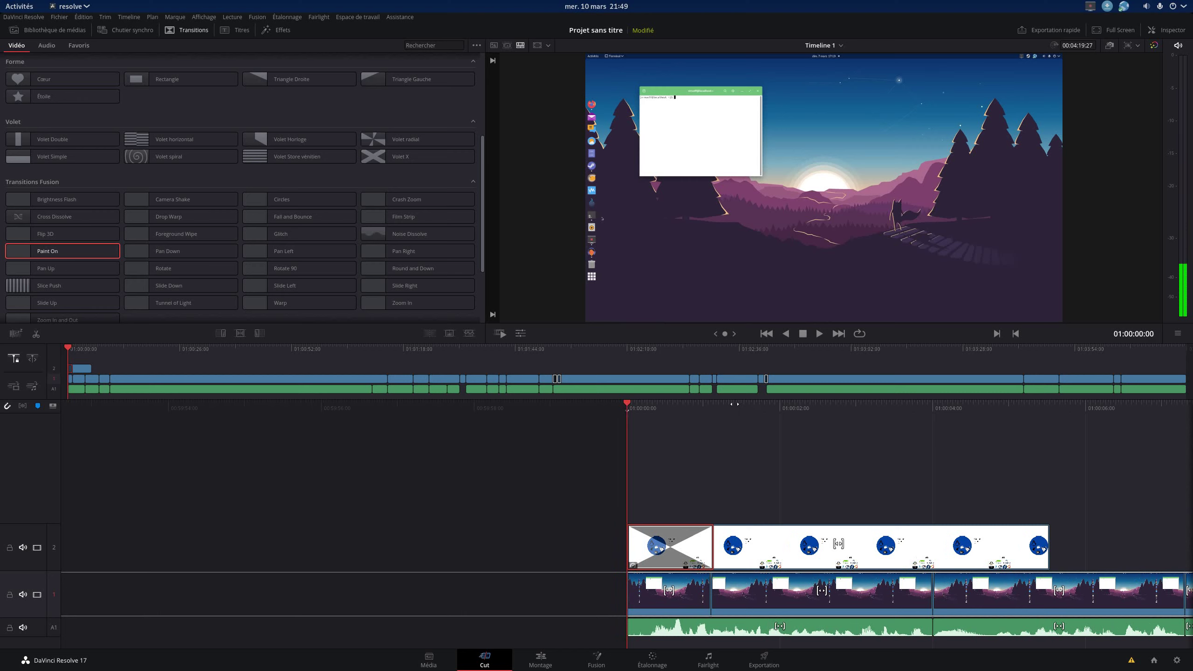
{"action": "key", "text": "space"}
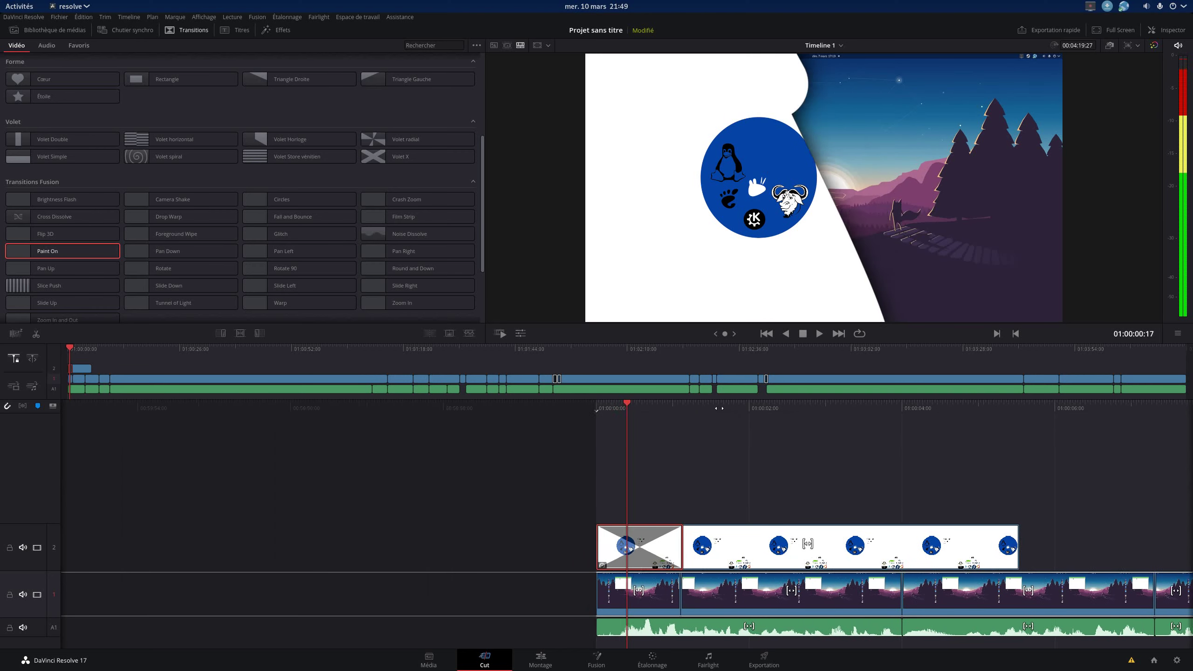
{"action": "key", "text": "Home"}
- Delete the first V1 video segment, leaving a gap, and replay the edited opening
{"action": "left_click", "coordinate": [660, 600]}
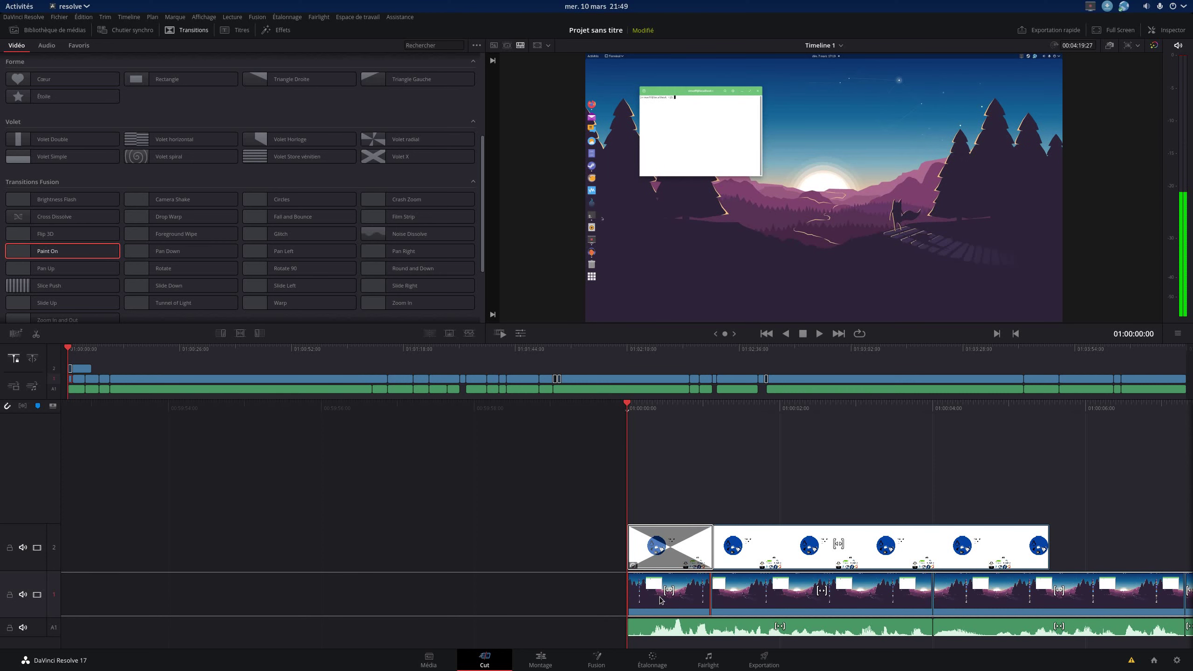
{"action": "key", "text": "BackSpace"}
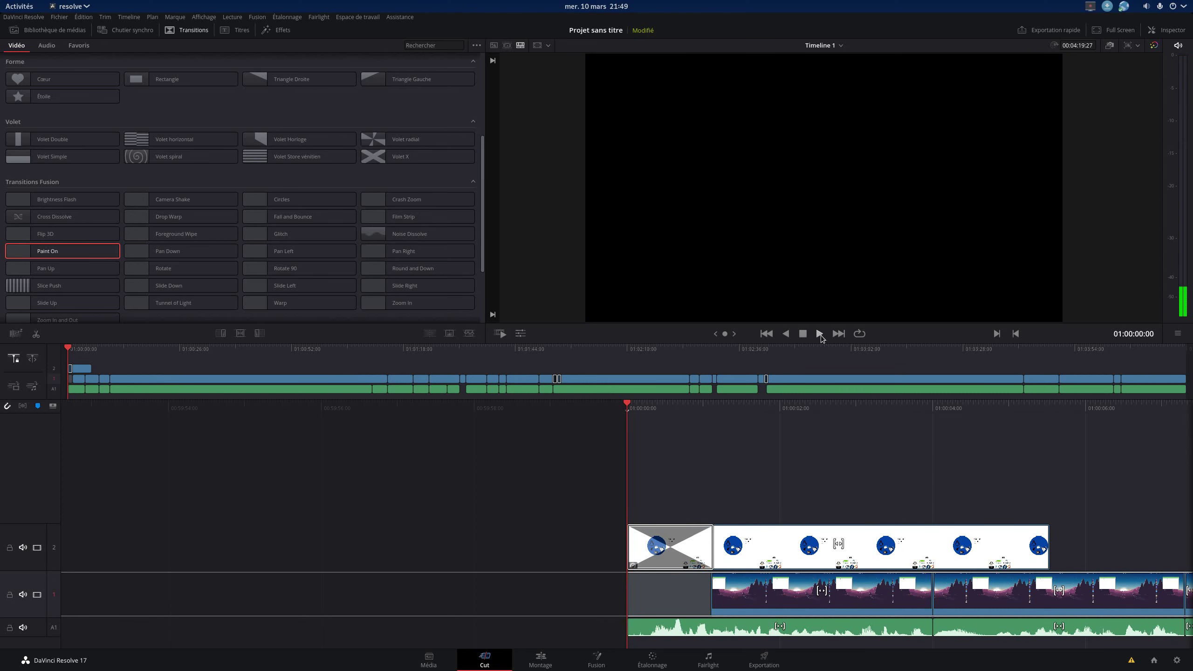
{"action": "left_click", "coordinate": [820, 336]}
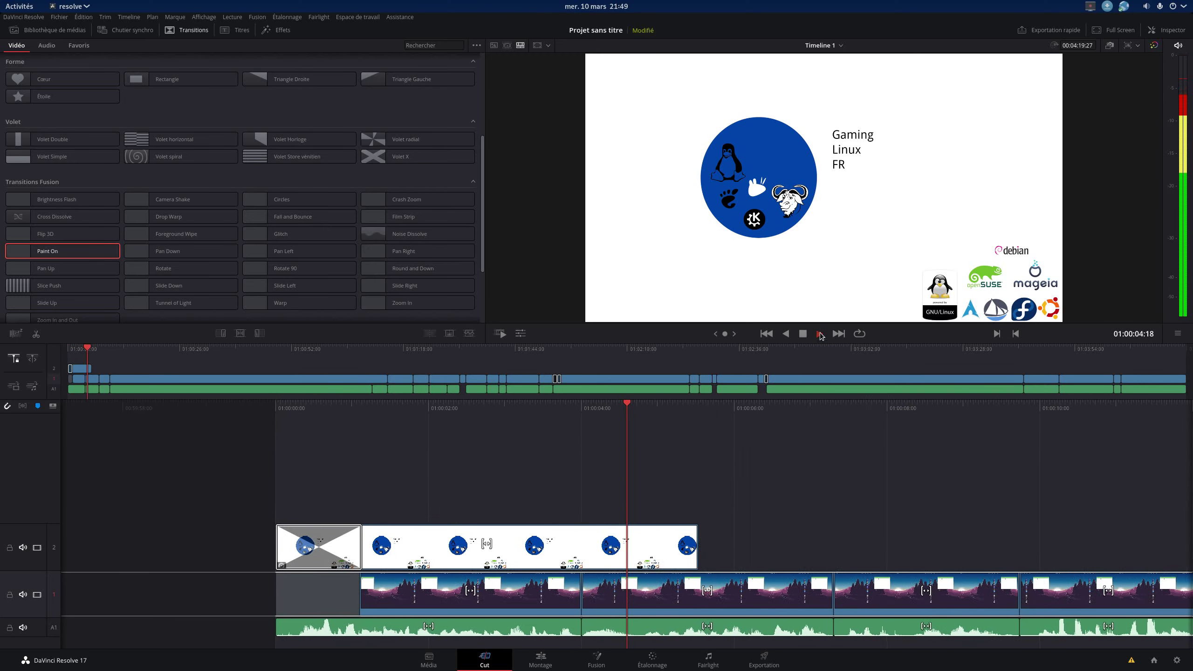
{"action": "left_click", "coordinate": [801, 333]}
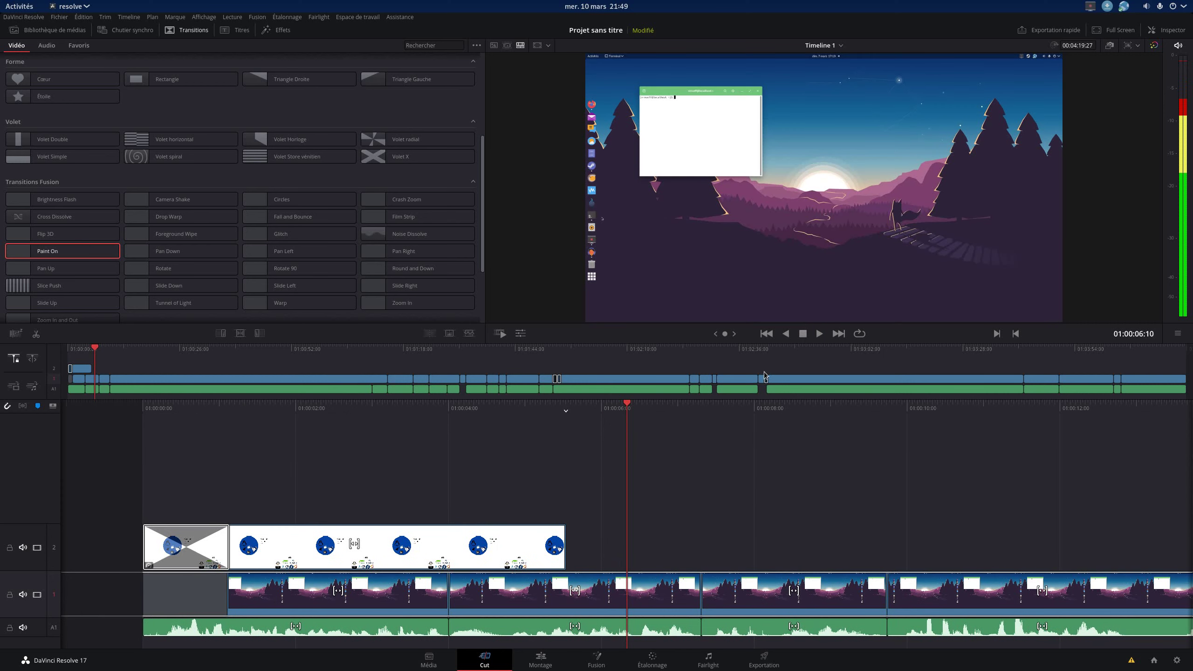
{"action": "left_click", "coordinate": [418, 416]}
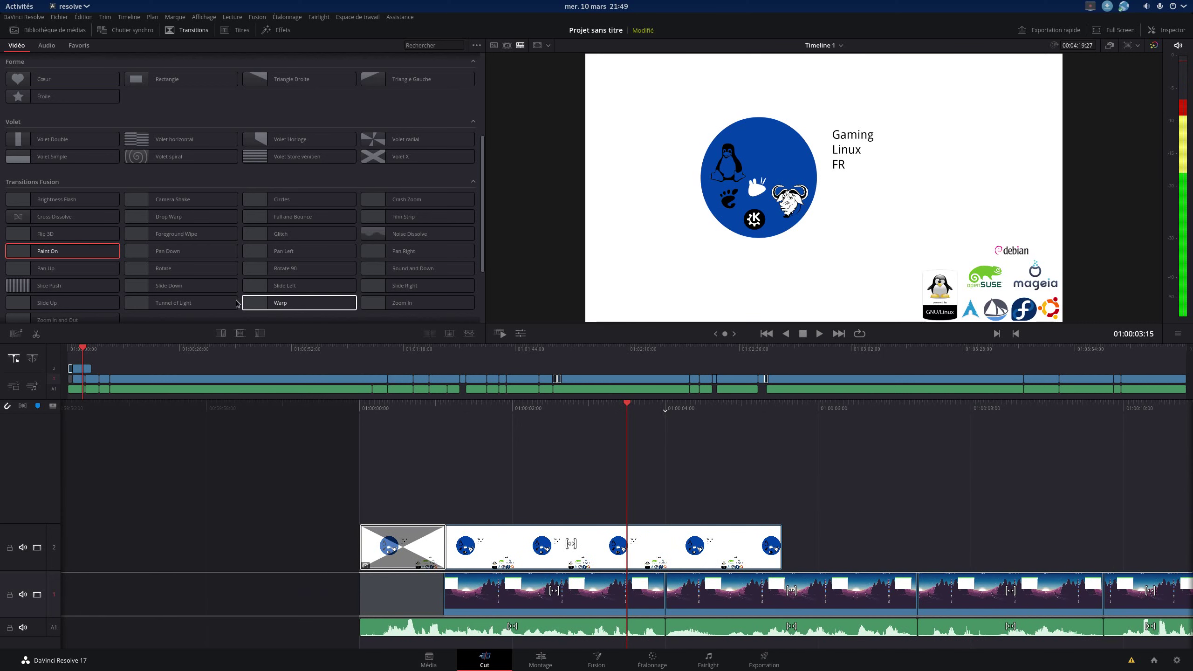
- Drop the Volet horizontal transition onto the end of the V2 logo clip and preview it
{"action": "scroll", "coordinate": [282, 268], "scroll_direction": "up", "scroll_amount": 5}
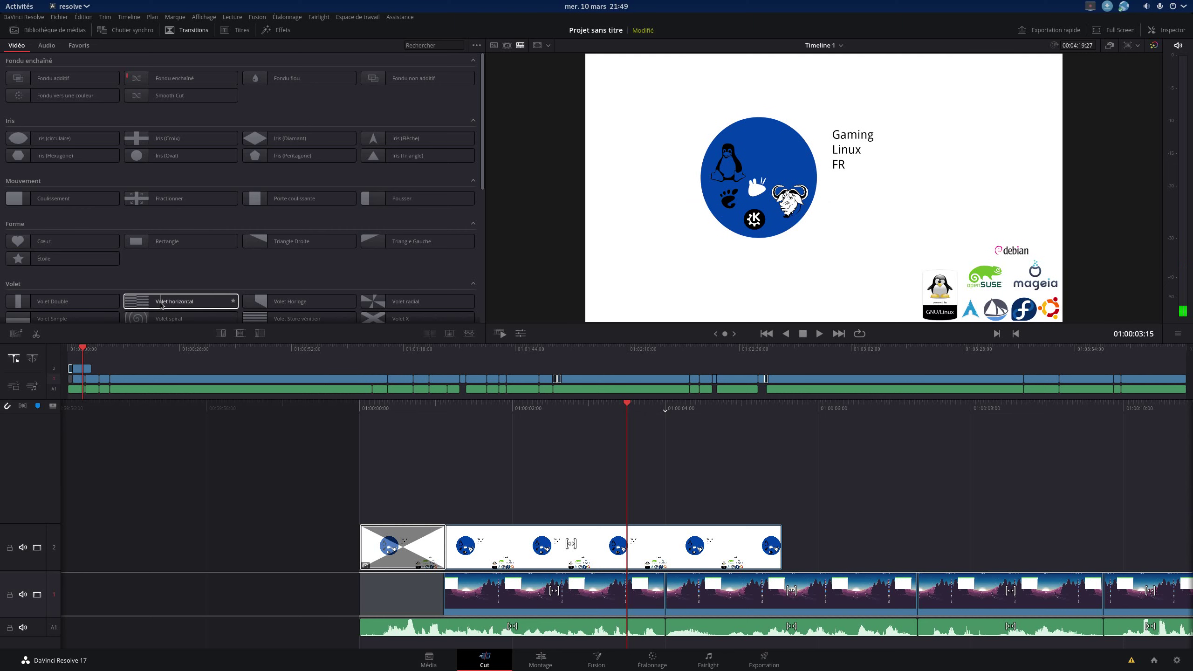
{"action": "mouse_move", "coordinate": [181, 301]}
{"action": "left_mouse_down"}
{"action": "mouse_move", "coordinate": [480, 393]}
{"action": "mouse_move", "coordinate": [763, 553]}
{"action": "left_mouse_up"}
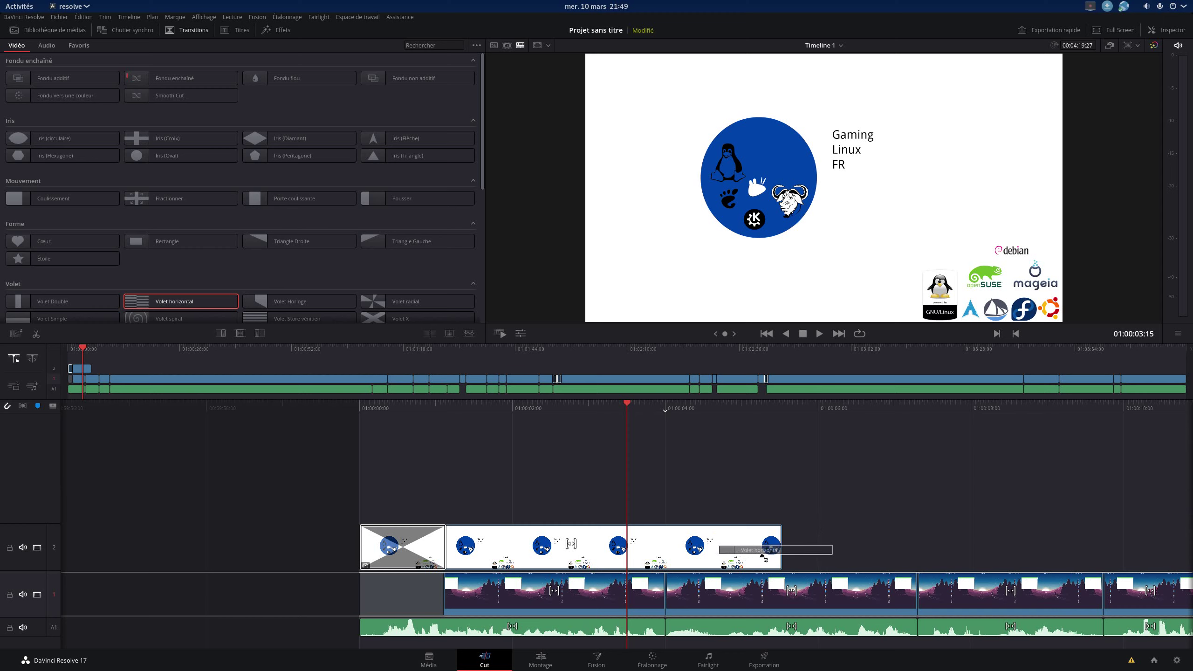
{"action": "left_click_drag", "start_coordinate": [764, 552], "coordinate": [768, 557]}
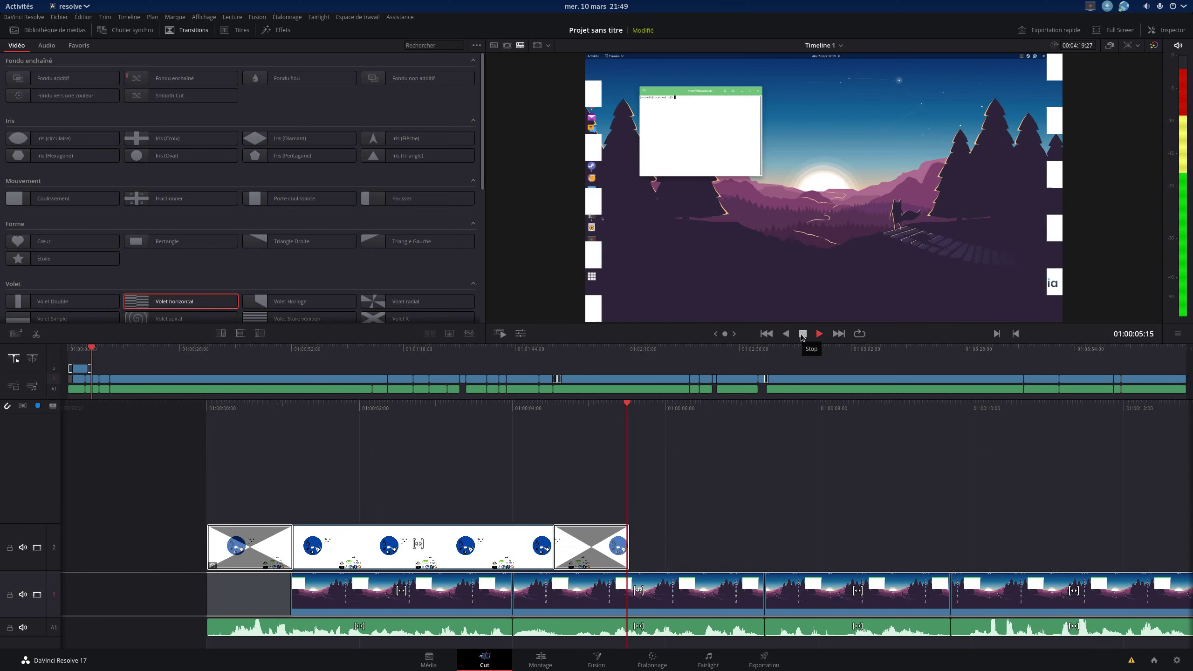
{"action": "left_click", "coordinate": [802, 338]}
{"action": "left_click_drag", "start_coordinate": [437, 420], "coordinate": [617, 411]}
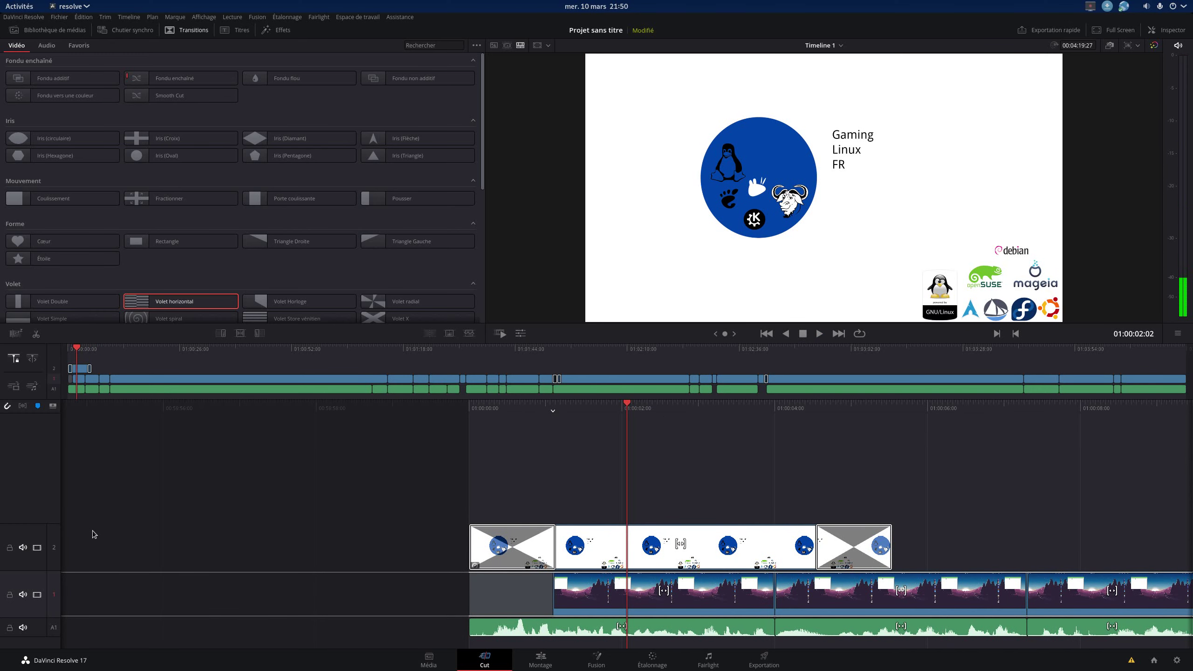
- Use Ajouter une piste three times to create video track V3 and audio tracks A2 and A3
{"action": "right_click", "coordinate": [48, 514]}
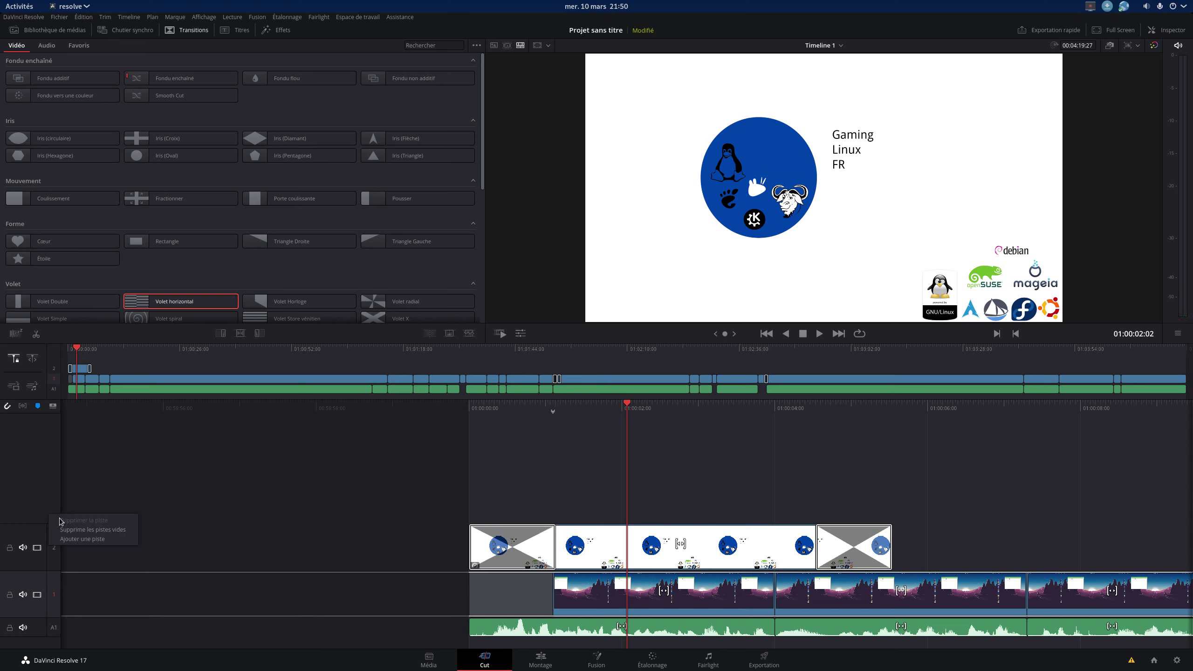
{"action": "left_click", "coordinate": [82, 539]}
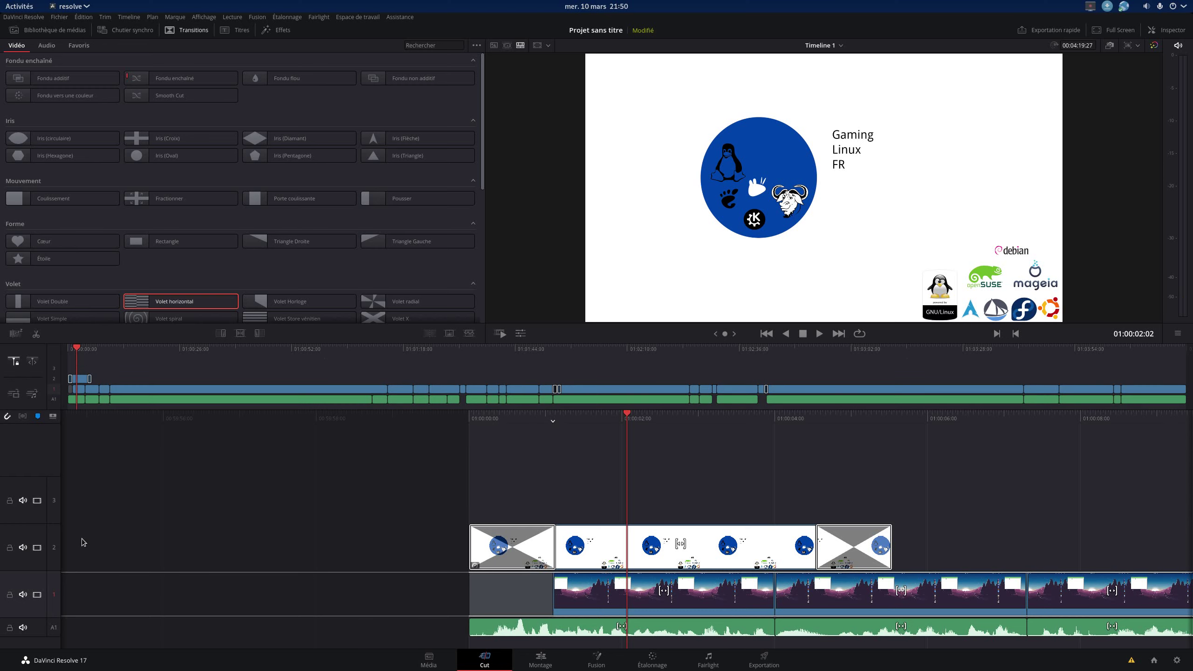
{"action": "right_click", "coordinate": [46, 648]}
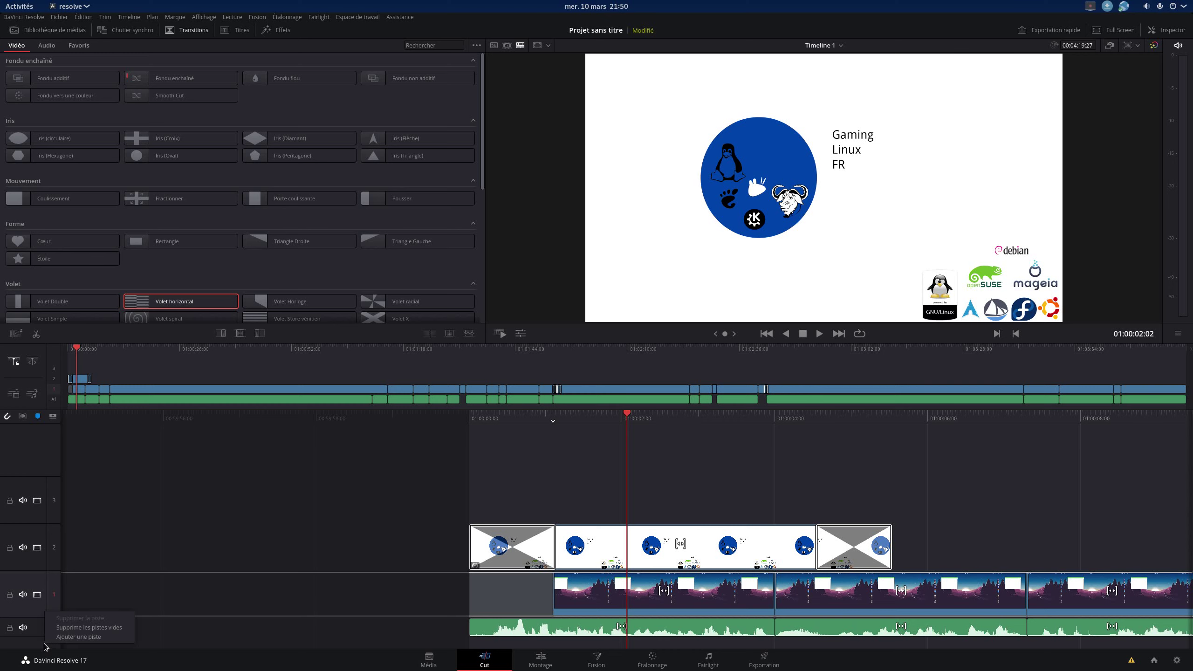
{"action": "left_click", "coordinate": [61, 637]}
{"action": "right_click", "coordinate": [41, 647]}
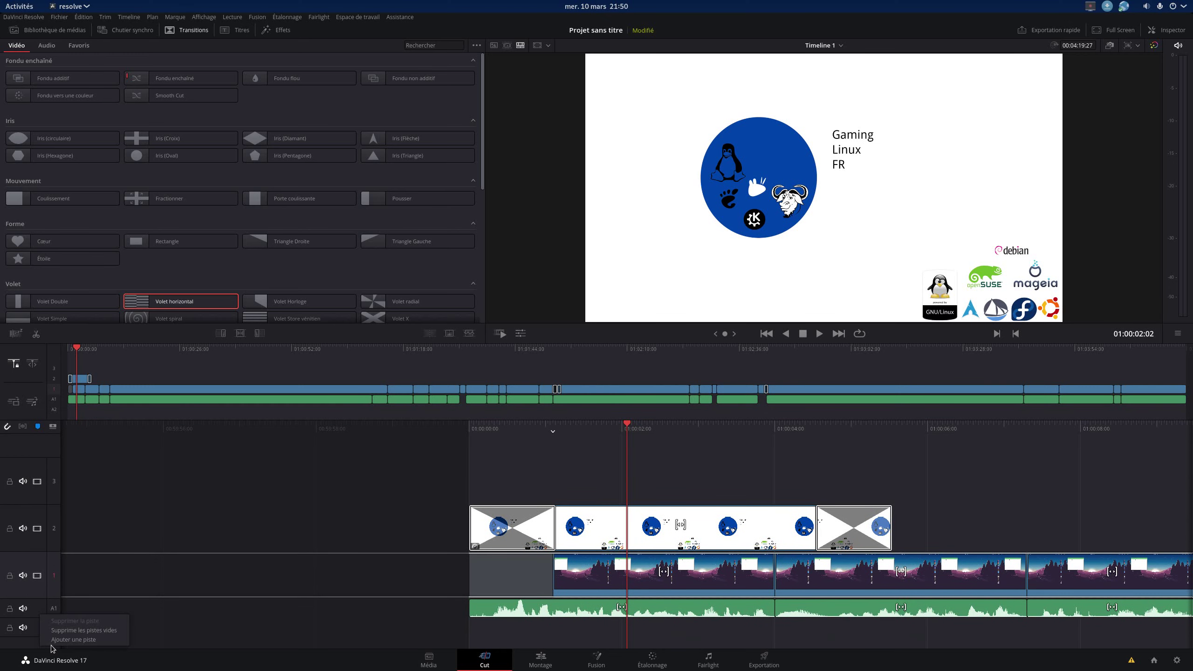
{"action": "left_click", "coordinate": [73, 640]}
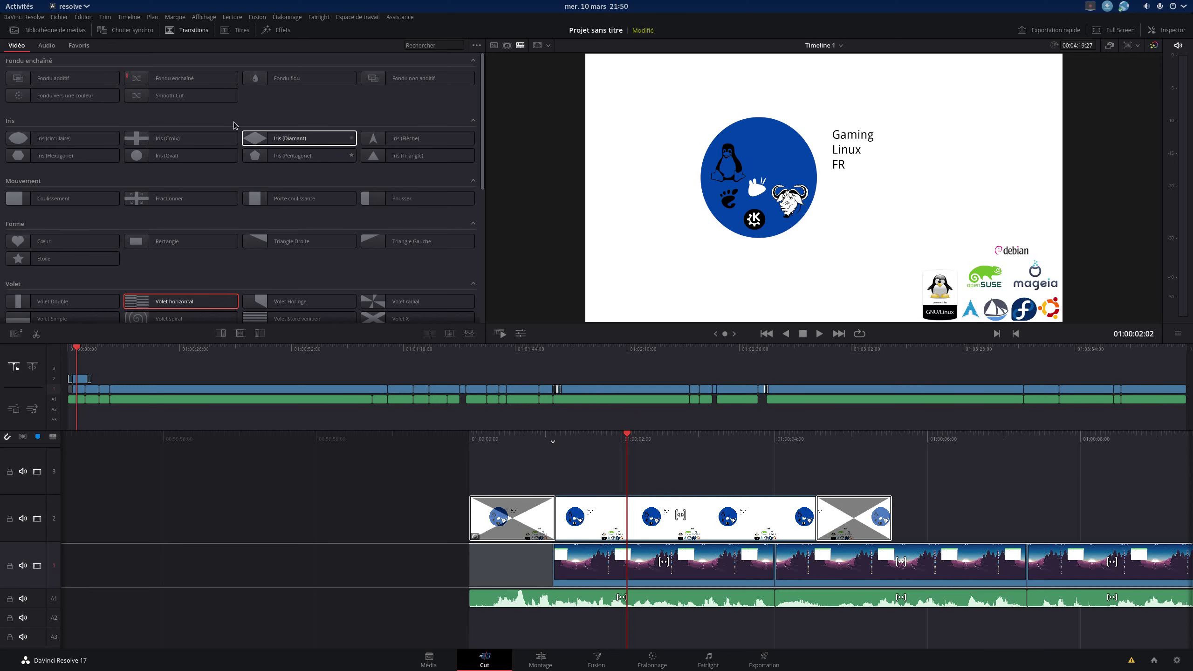
- Drop Text Over Shape Lower Third from Titres onto V3 above the logo, trimming its start later
{"action": "left_click", "coordinate": [235, 32]}
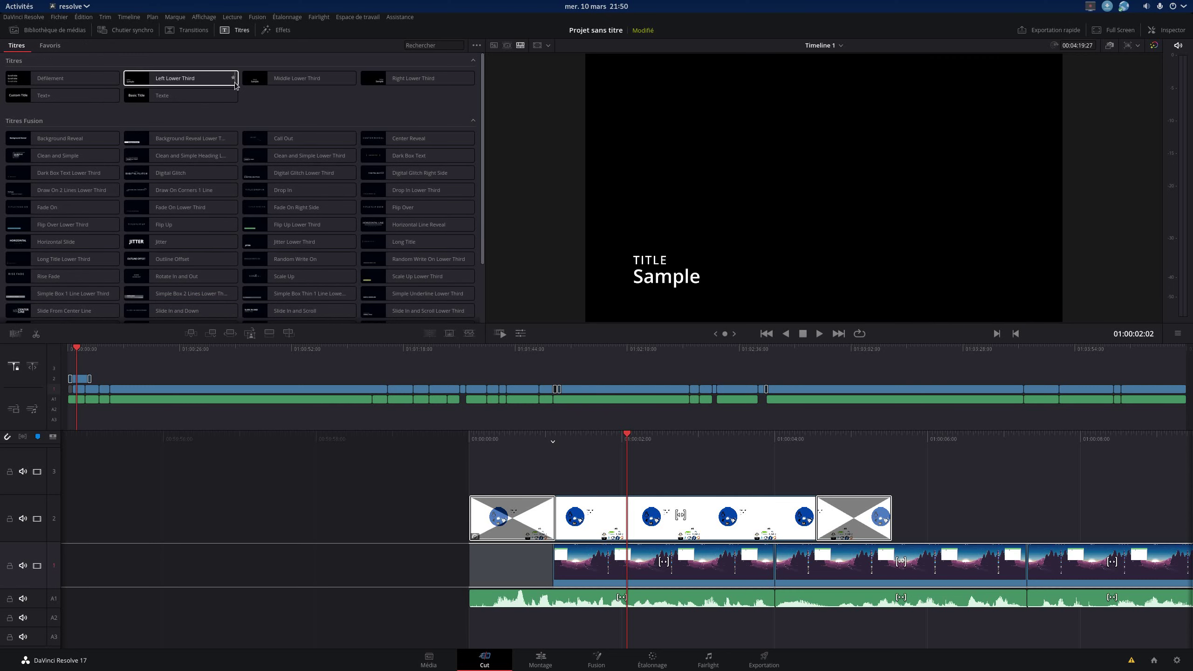
{"action": "scroll", "coordinate": [193, 228], "scroll_direction": "down", "scroll_amount": 3}
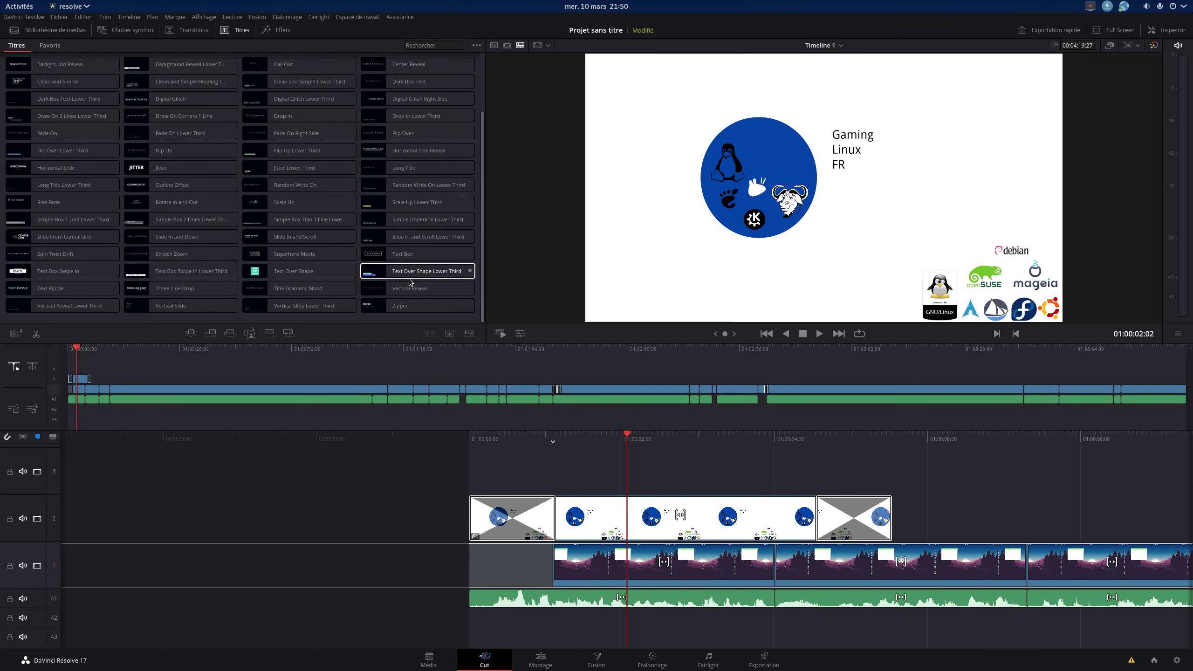
{"action": "left_click_drag", "start_coordinate": [418, 272], "coordinate": [513, 452]}
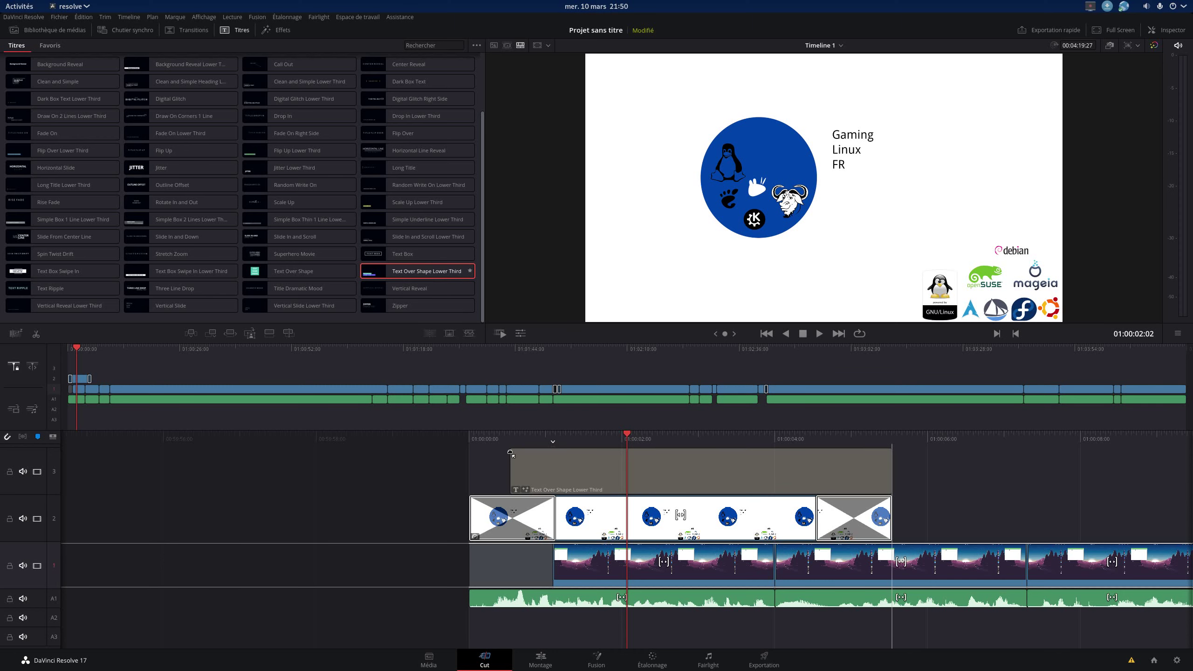
{"action": "mouse_move", "coordinate": [511, 457]}
{"action": "left_mouse_down"}
{"action": "mouse_move", "coordinate": [553, 465]}
{"action": "mouse_move", "coordinate": [535, 465]}
{"action": "left_mouse_up"}
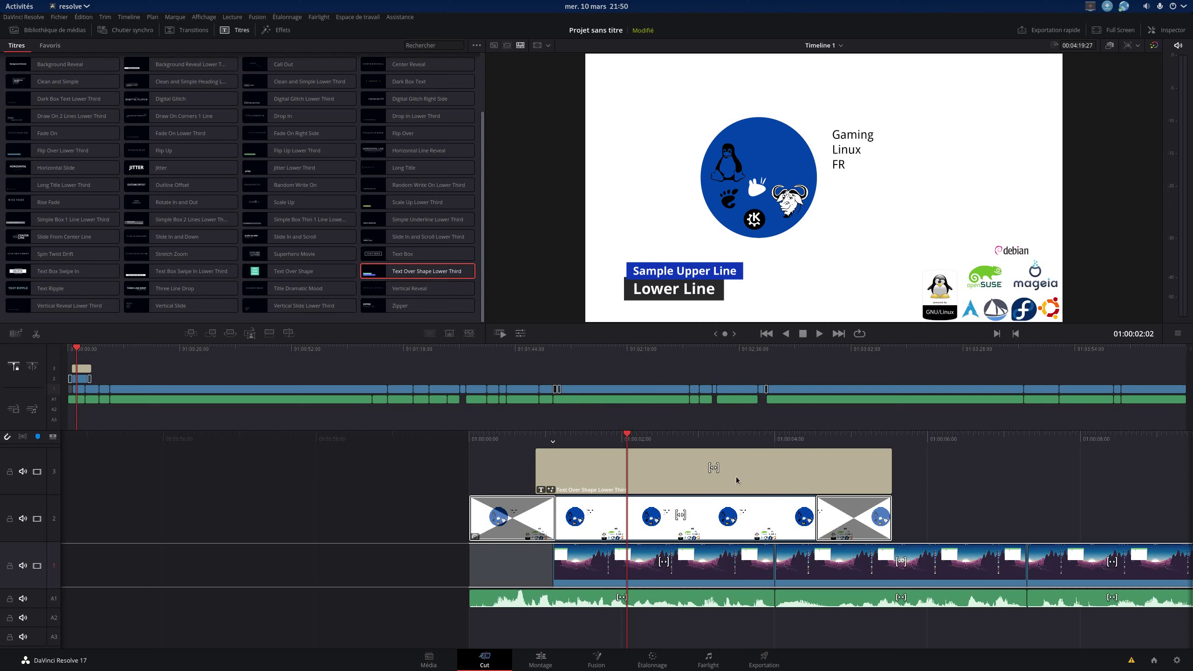
{"action": "left_click", "coordinate": [721, 490]}
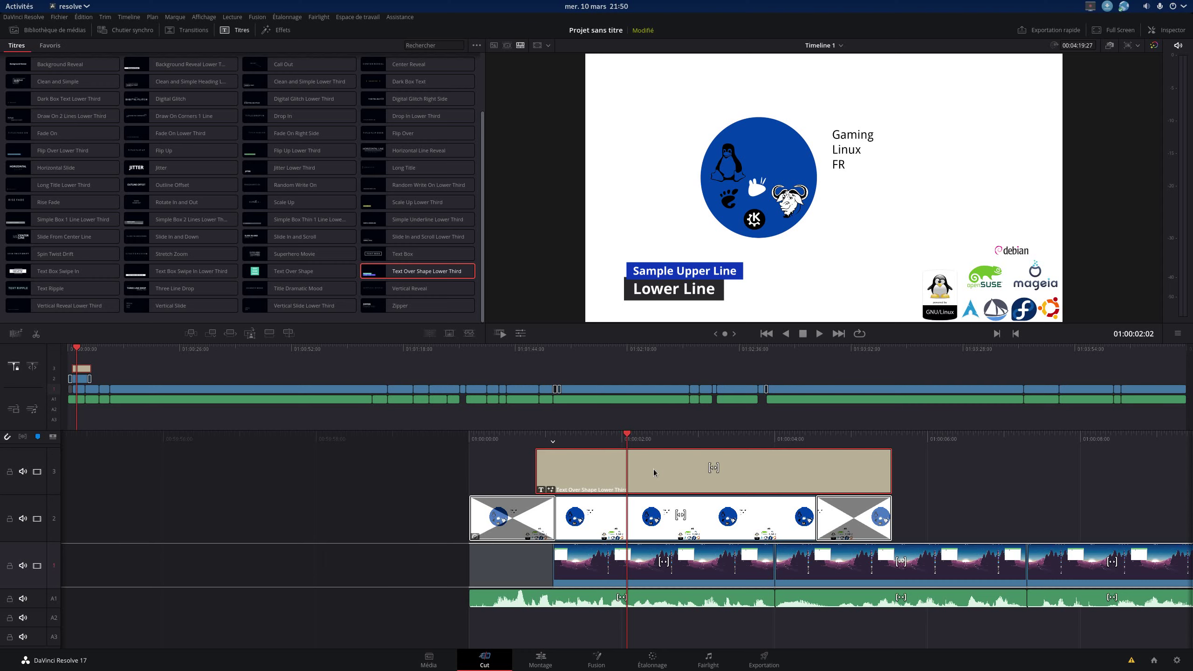
- On the Edit page, select the lower-third title clip and bring its text fields into view in the Inspector
{"action": "left_click", "coordinate": [553, 662]}
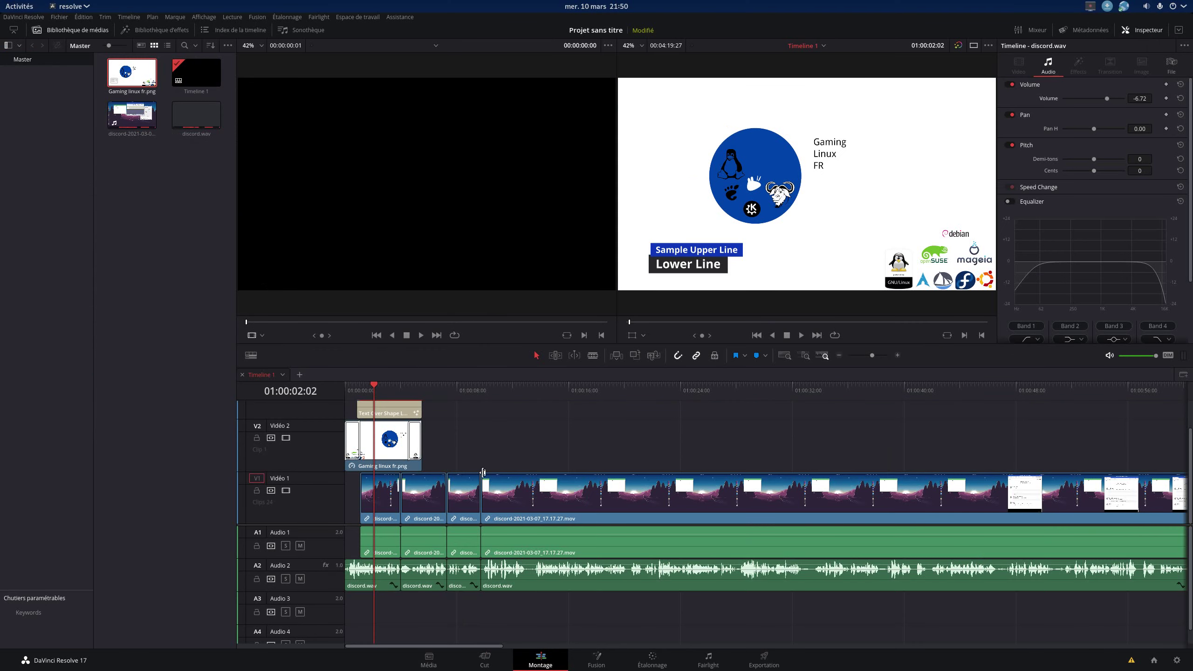
{"action": "scroll", "coordinate": [399, 412], "scroll_direction": "up", "scroll_amount": 2}
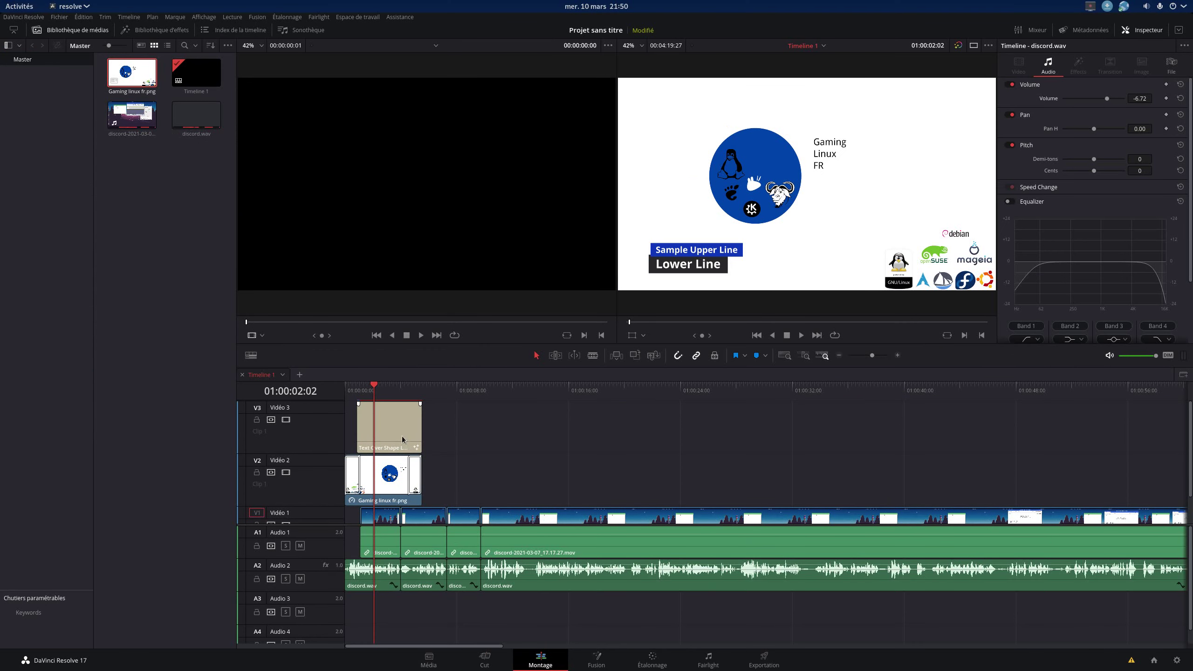
{"action": "left_click", "coordinate": [396, 427]}
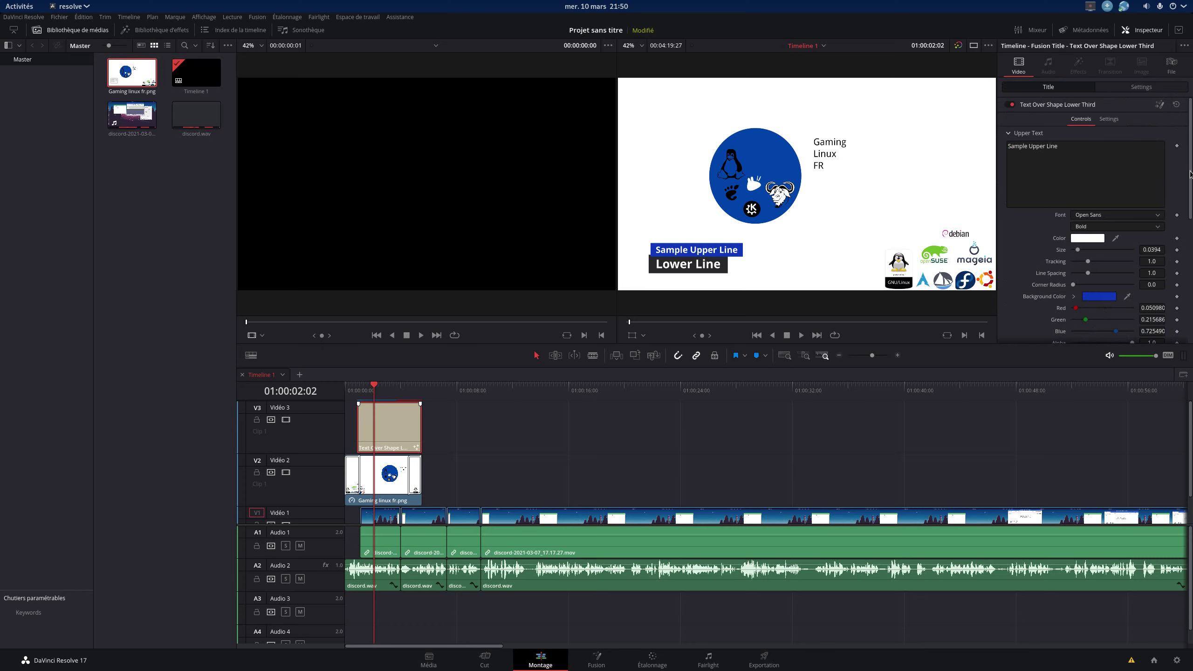
{"action": "left_click_drag", "start_coordinate": [1190, 174], "coordinate": [1191, 200]}
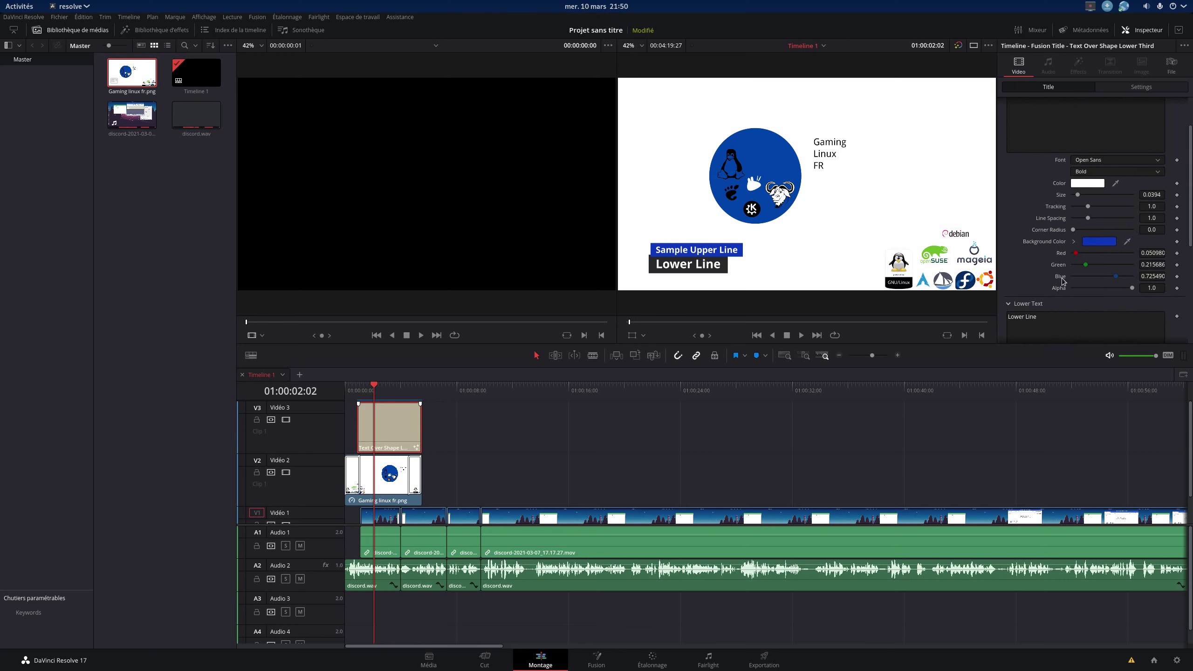
{"action": "left_click_drag", "start_coordinate": [1190, 205], "coordinate": [1176, 244]}
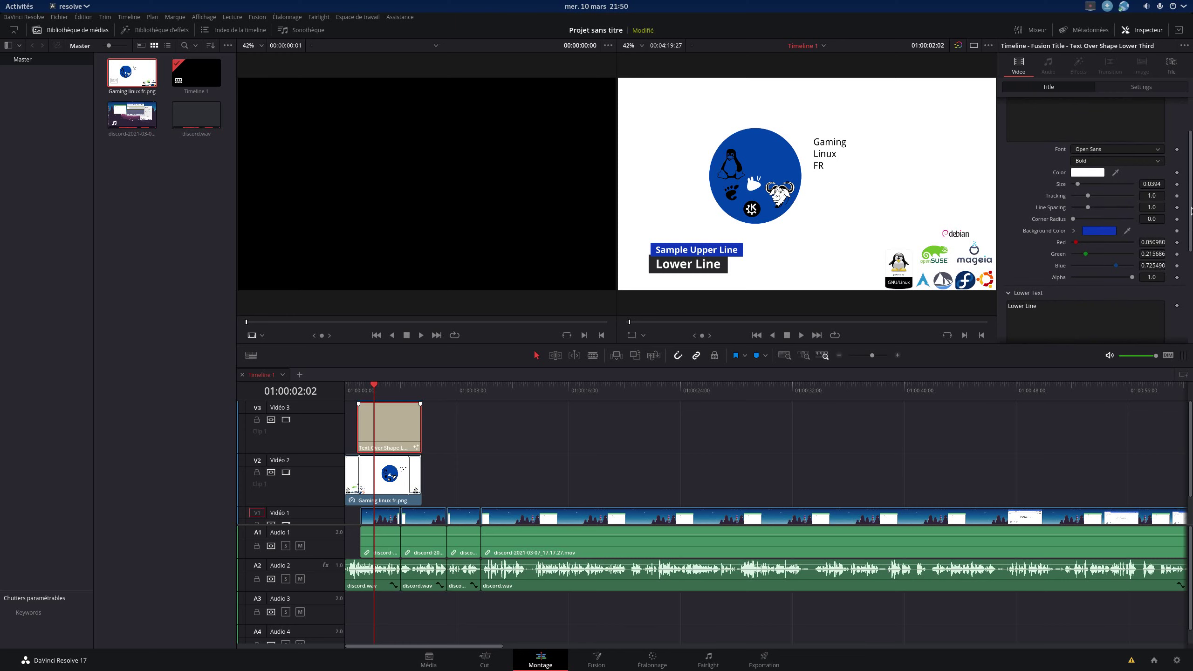
{"action": "scroll", "coordinate": [1174, 254], "scroll_direction": "down", "scroll_amount": 3}
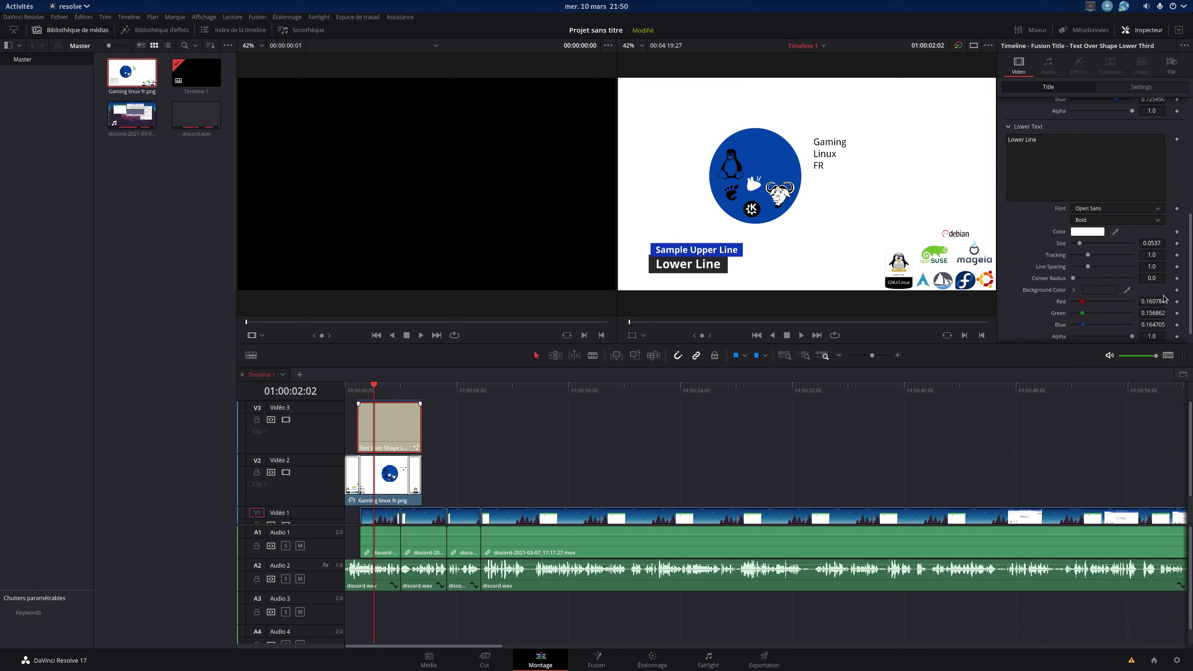
{"action": "scroll", "coordinate": [1163, 301], "scroll_direction": "down", "scroll_amount": 2}
{"action": "scroll", "coordinate": [1163, 300], "scroll_direction": "up", "scroll_amount": 3}
{"action": "scroll", "coordinate": [1164, 226], "scroll_direction": "up", "scroll_amount": 5}
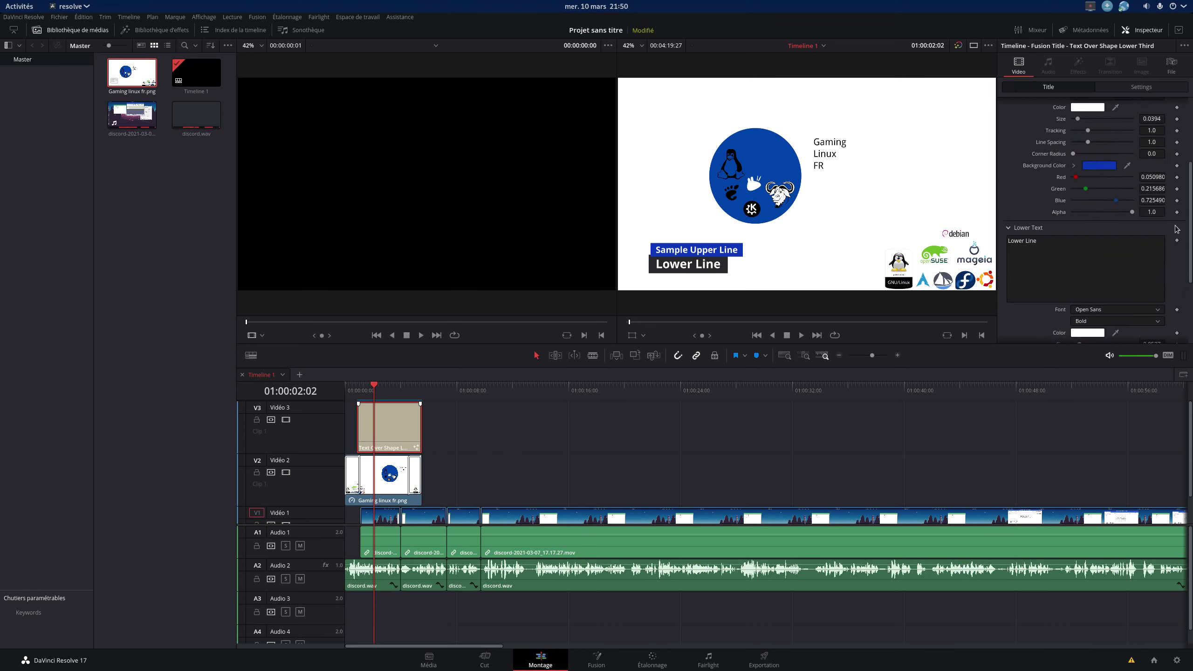
{"action": "scroll", "coordinate": [1165, 151], "scroll_direction": "up", "scroll_amount": 2}
- Set the title to 'Tuto Linux' over 'Utiliser Flatpak sous mageia et installer Discord', then rewind the playhead
{"action": "left_click_drag", "start_coordinate": [1108, 152], "coordinate": [996, 150]}
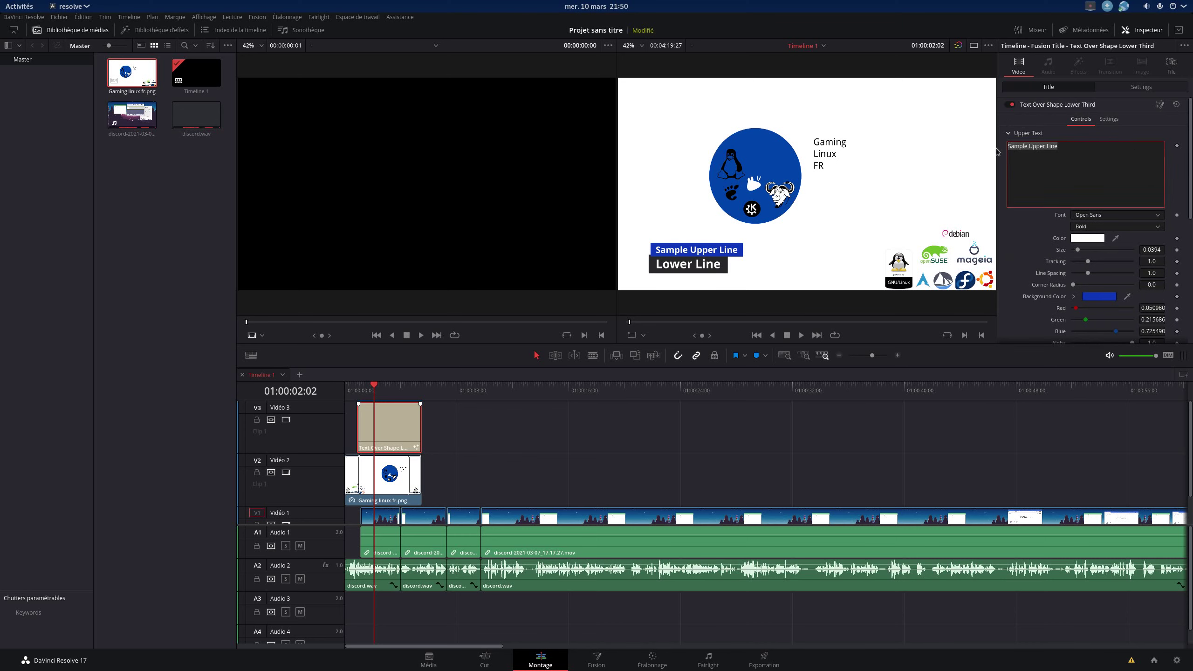
{"action": "type", "text": "Tut"}
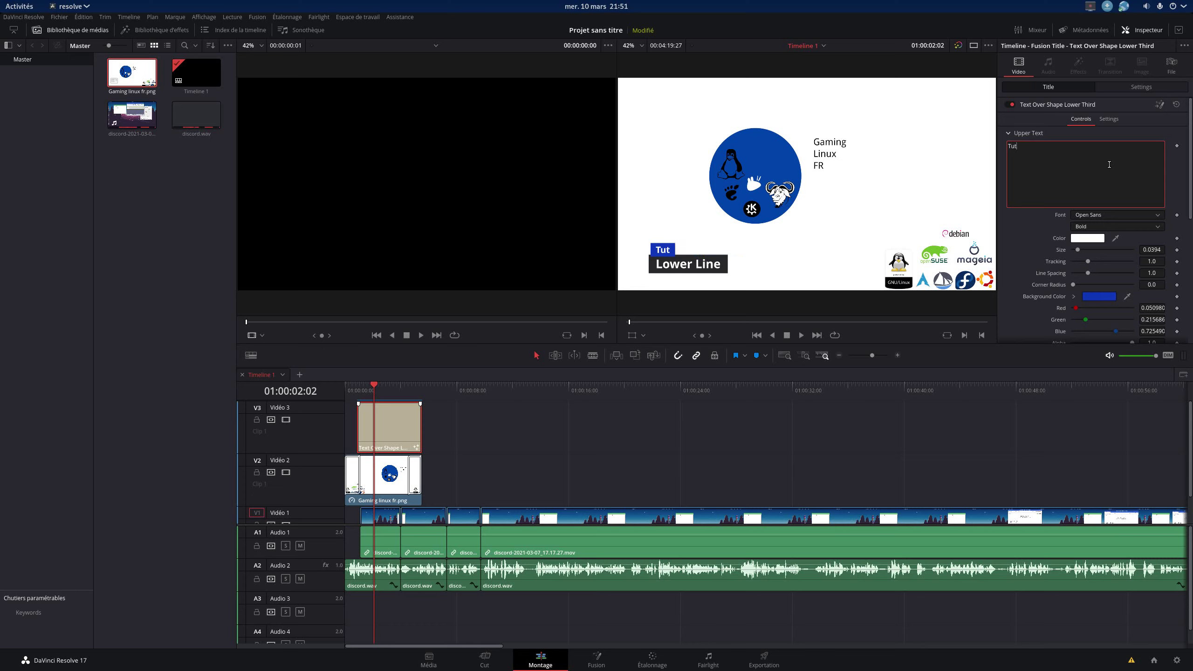
{"action": "type", "text": "o K"}
{"action": "type", "text": "inux"}
{"action": "scroll", "coordinate": [1074, 143], "scroll_direction": "down", "scroll_amount": 5}
{"action": "triple_click", "coordinate": [1058, 230]}
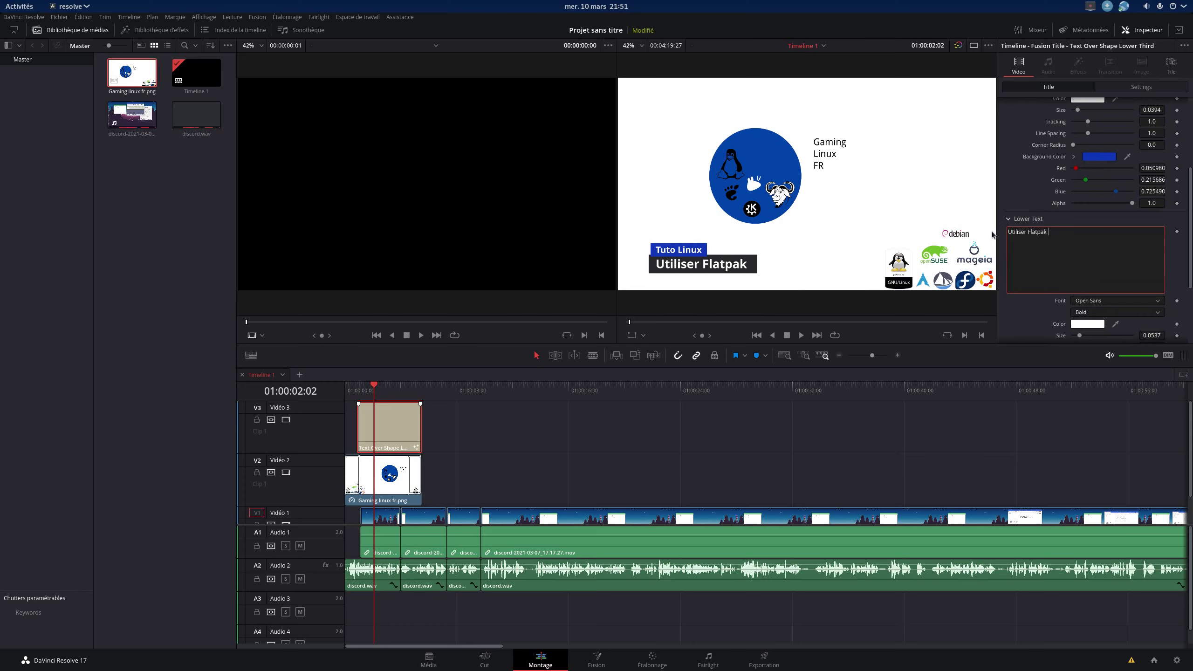
{"action": "type", "text": "Utiliser Flatpak               et installer Discord"}
{"action": "key", "text": "Up"}
{"action": "key", "text": "End"}
{"action": "type", "text": "sous mageia"}
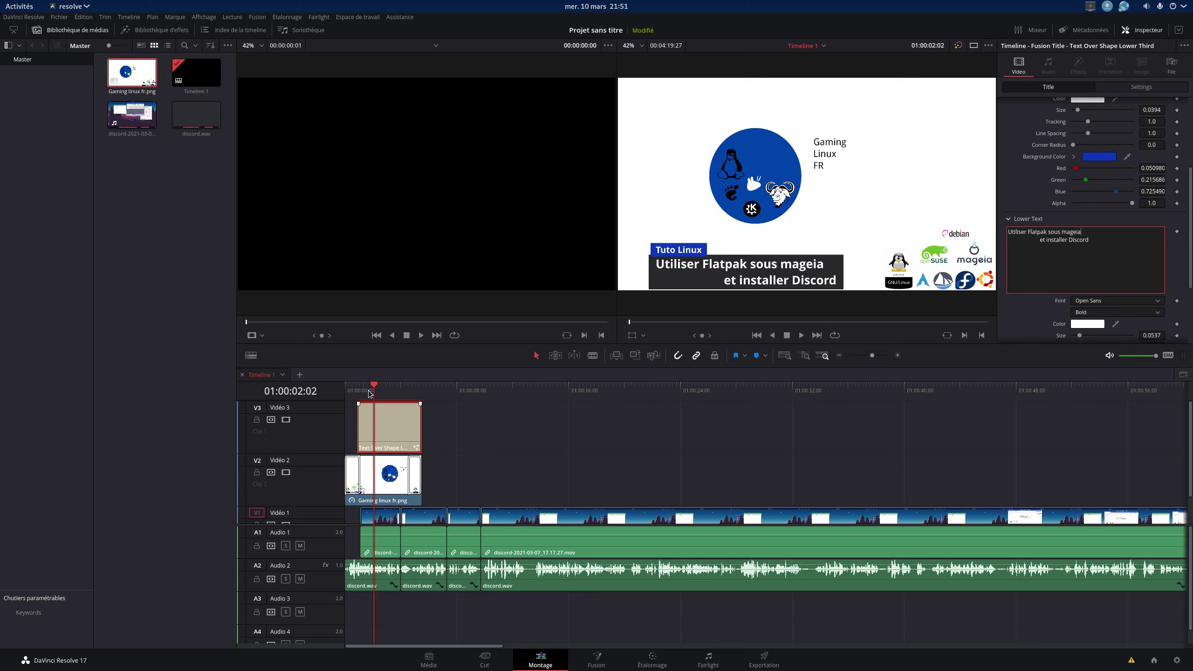
{"action": "left_click_drag", "start_coordinate": [370, 394], "coordinate": [346, 393]}
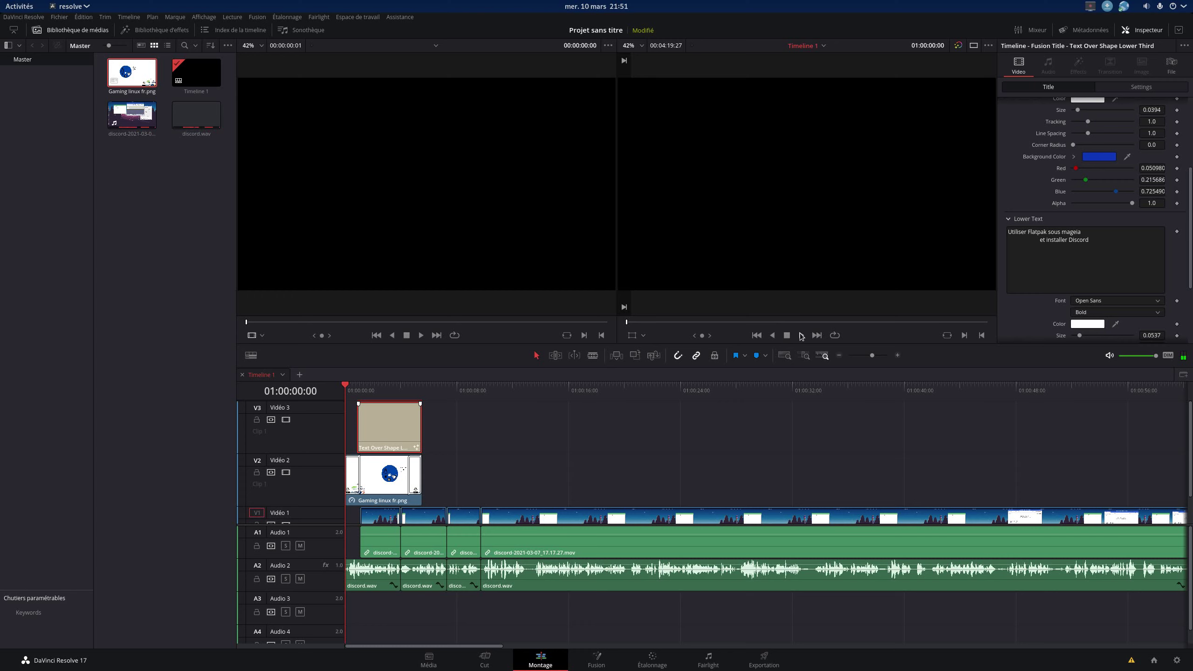
{"action": "left_click", "coordinate": [800, 335]}
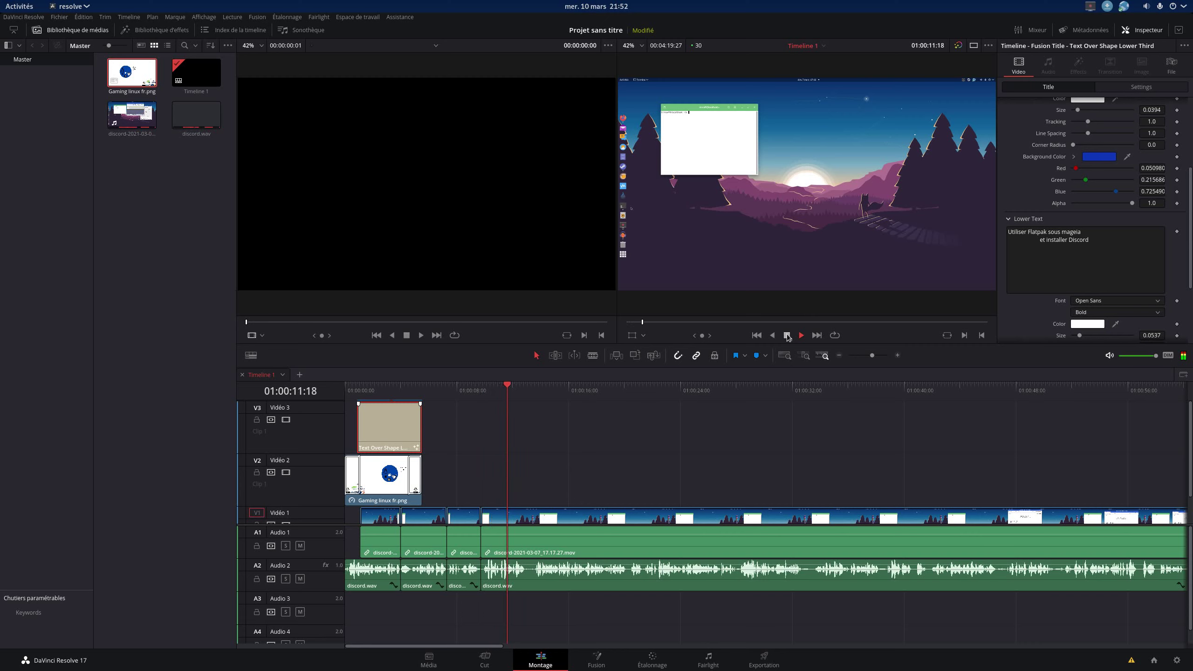
{"action": "left_click", "coordinate": [787, 336]}
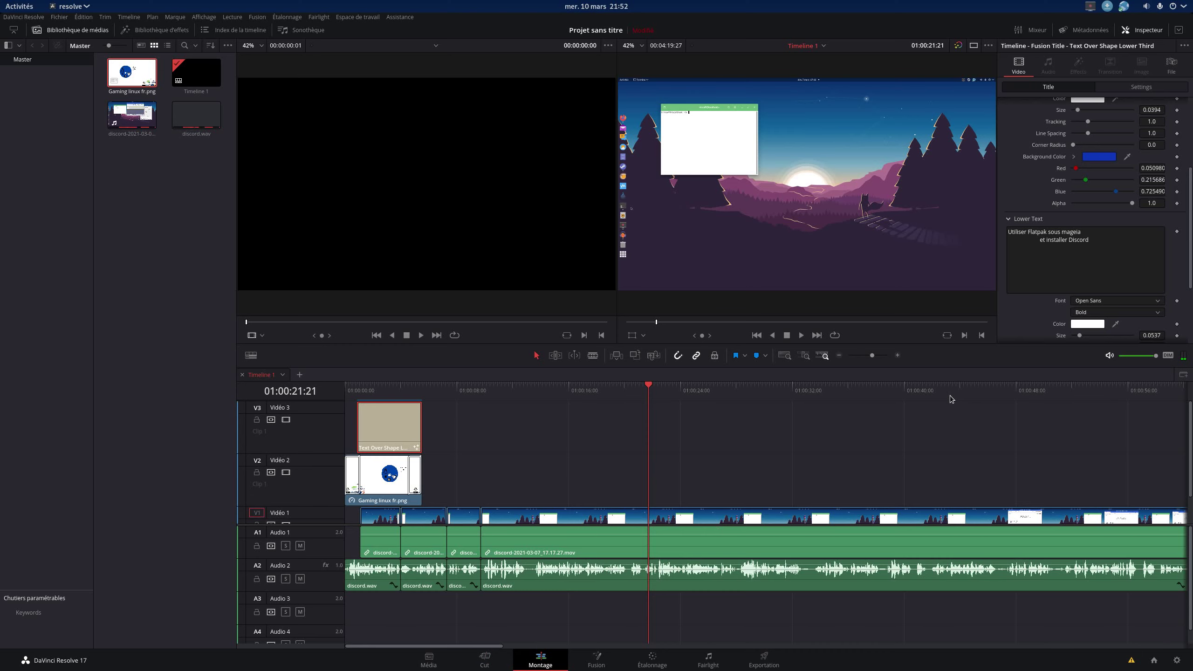
- On the Cut page, move the playhead near 01:00:46 and drop Text Box Swipe In Lower Third onto video track 2
{"action": "left_click", "coordinate": [485, 659]}
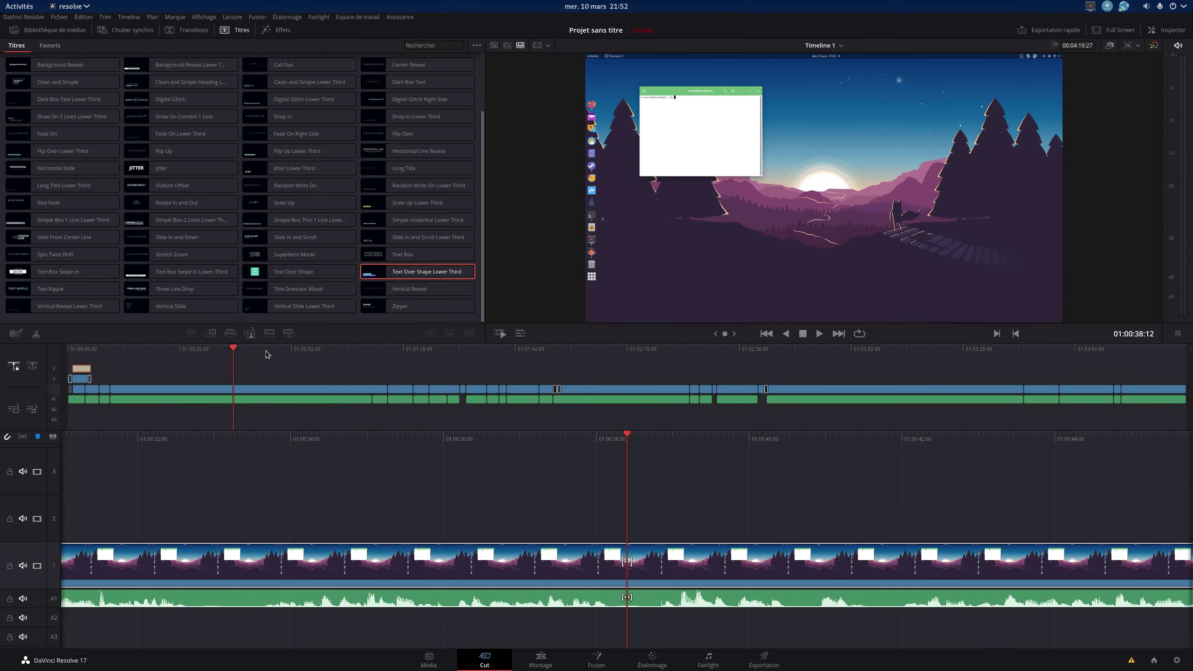
{"action": "mouse_move", "coordinate": [266, 354]}
{"action": "left_mouse_down"}
{"action": "mouse_move", "coordinate": [515, 353]}
{"action": "mouse_move", "coordinate": [273, 353]}
{"action": "left_mouse_up"}
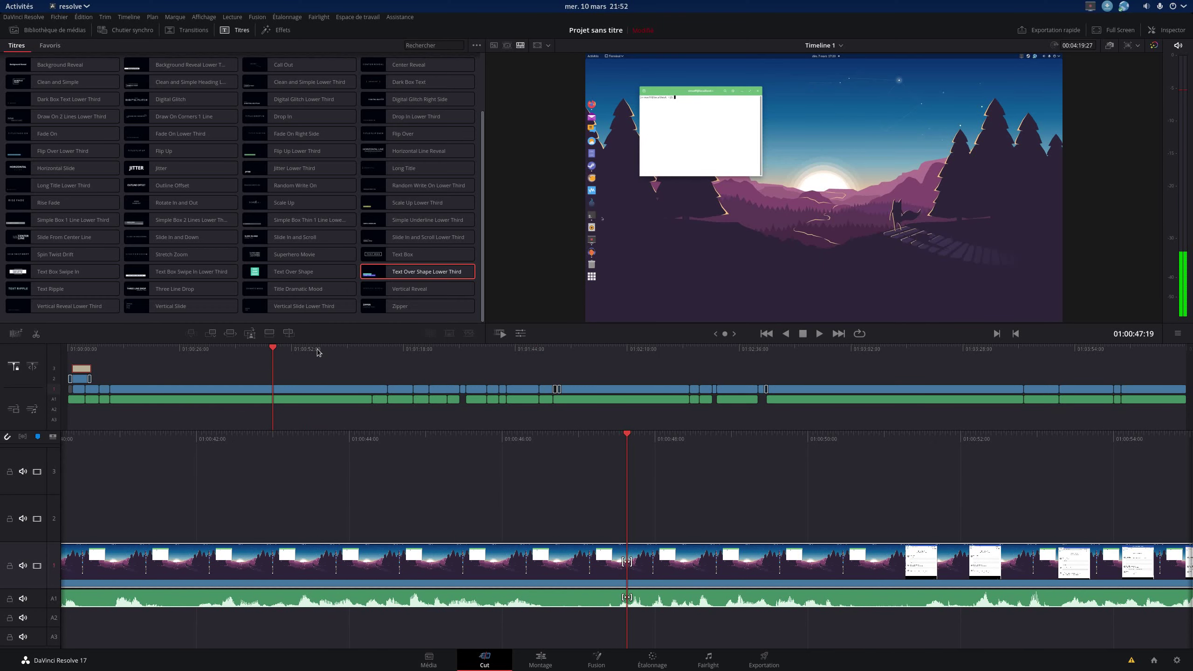
{"action": "scroll", "coordinate": [377, 238], "scroll_direction": "up", "scroll_amount": 3}
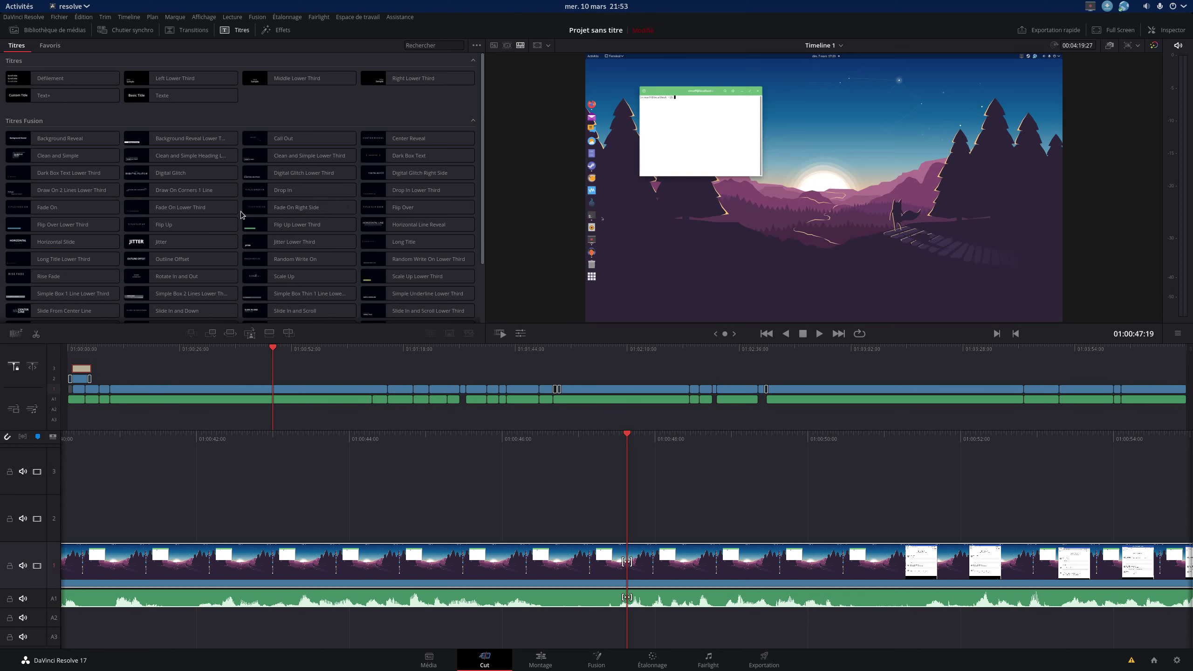
{"action": "scroll", "coordinate": [242, 215], "scroll_direction": "down", "scroll_amount": 3}
{"action": "mouse_move", "coordinate": [197, 271]}
{"action": "left_mouse_down"}
{"action": "mouse_move", "coordinate": [361, 459]}
{"action": "mouse_move", "coordinate": [540, 519]}
{"action": "mouse_move", "coordinate": [581, 518]}
{"action": "left_mouse_up"}
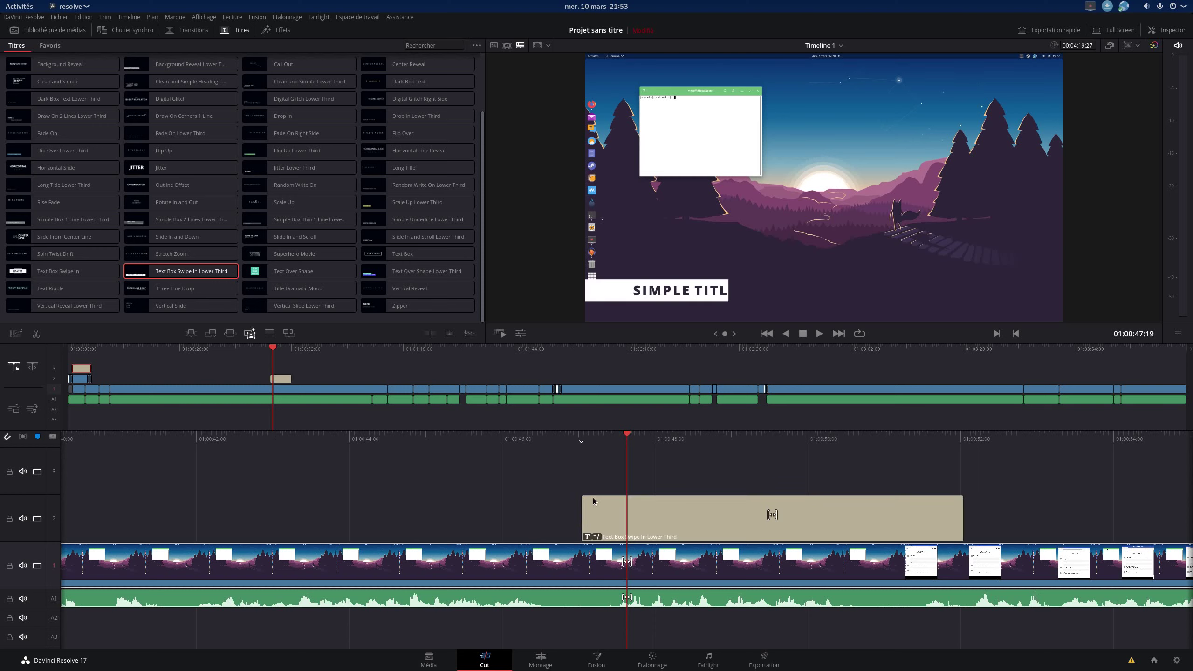
- Move the Text Box Swipe In Lower Third title from video track 2 up to track 3
{"action": "left_click", "coordinate": [693, 504]}
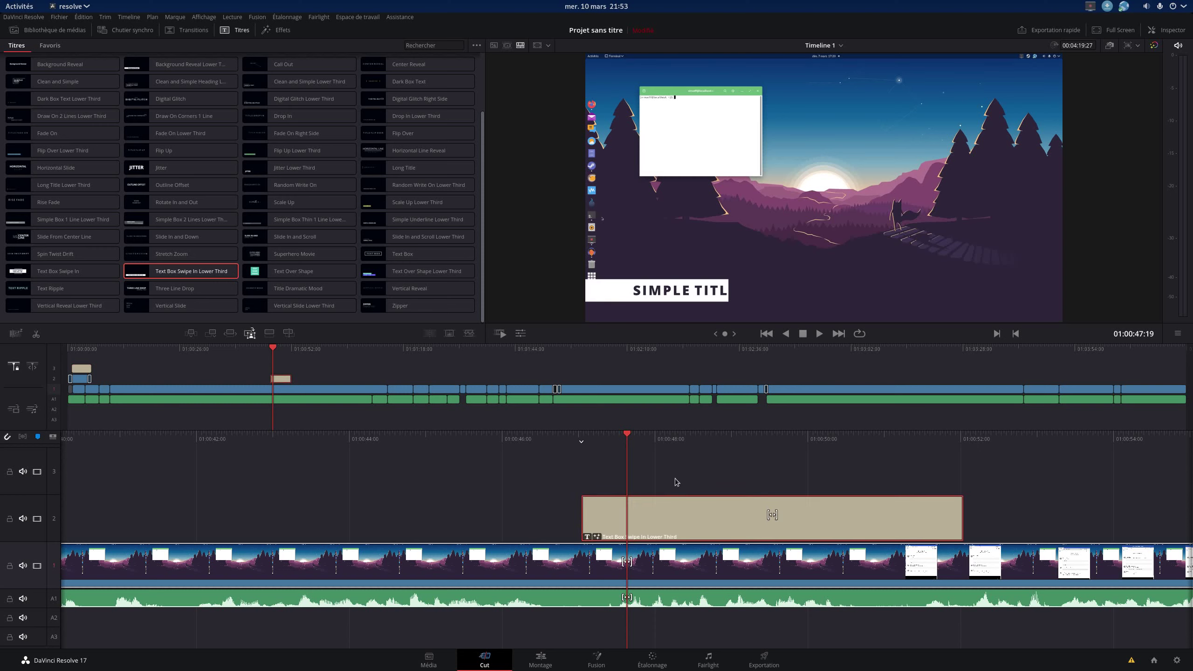
{"action": "left_click", "coordinate": [549, 662]}
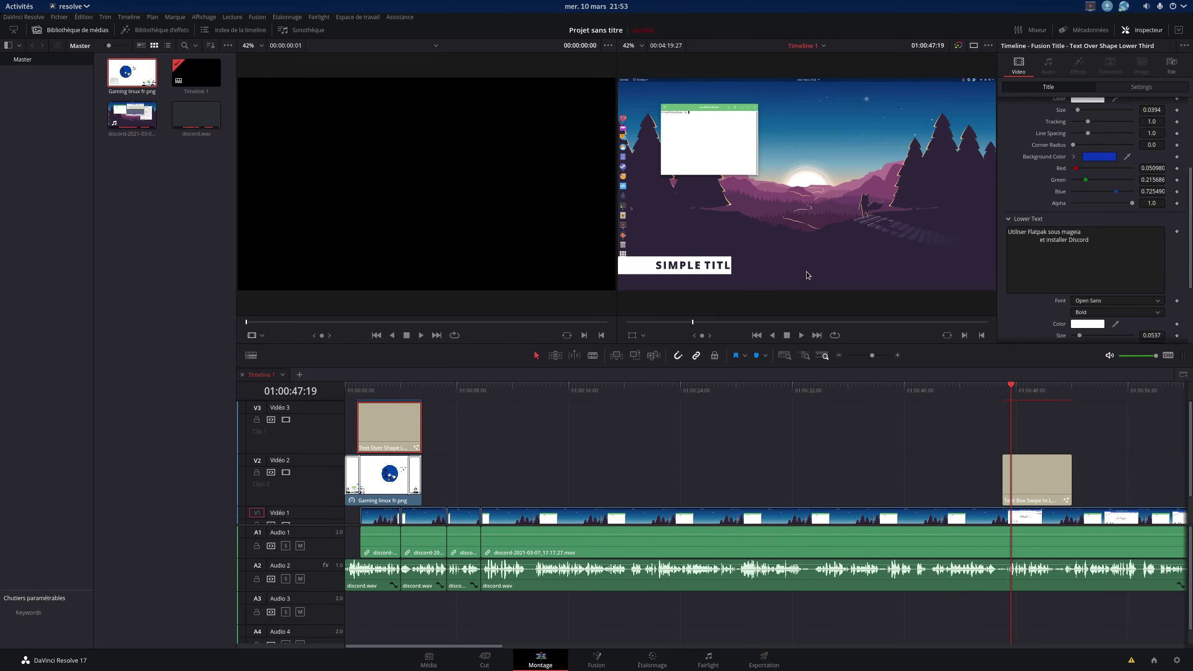
{"action": "scroll", "coordinate": [1099, 190], "scroll_direction": "up", "scroll_amount": 3}
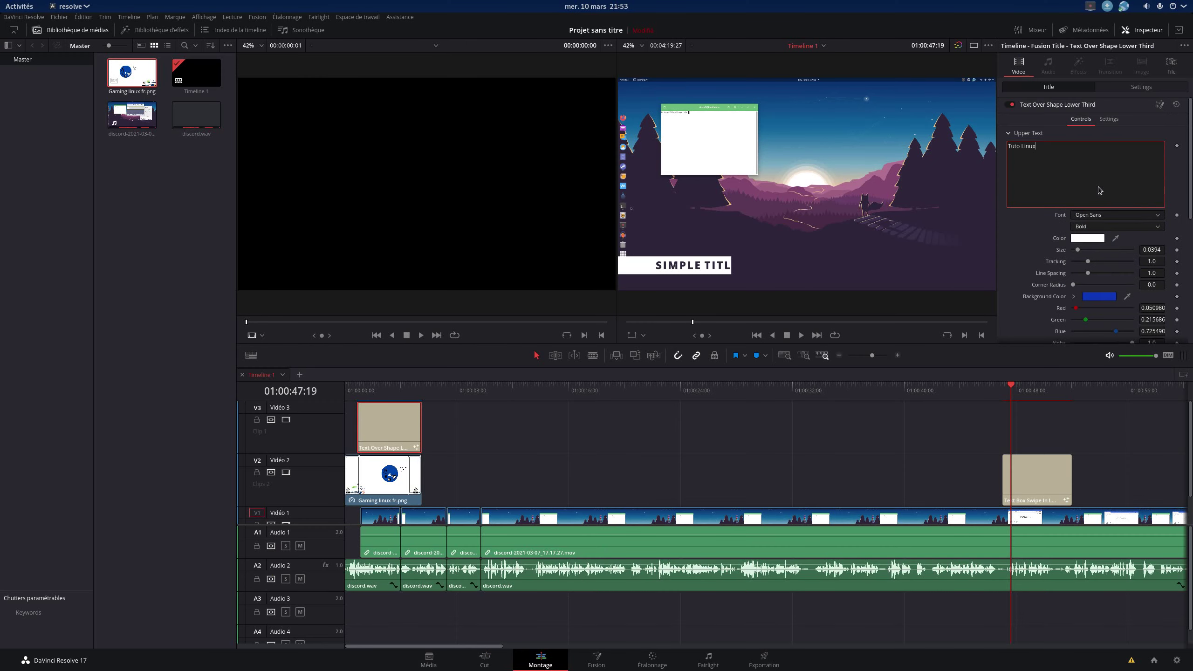
{"action": "left_click", "coordinate": [1035, 461]}
{"action": "left_click_drag", "start_coordinate": [1041, 470], "coordinate": [1051, 418]}
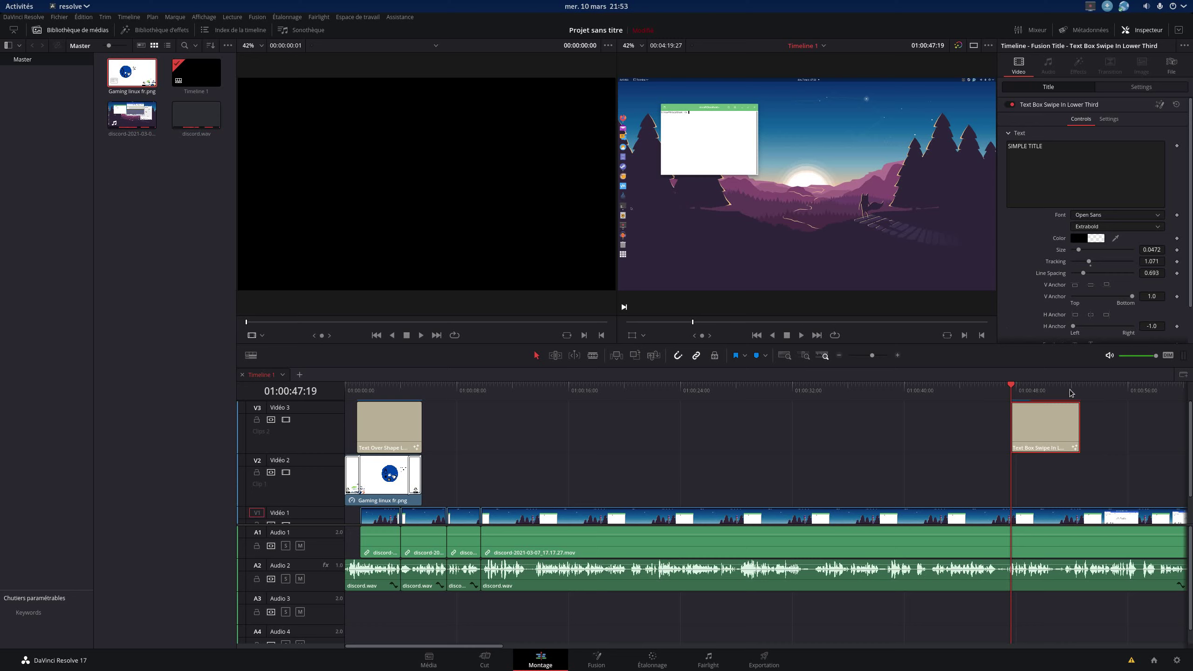
- Replace the SIMPLE TITLE text with 'Suivi du wiki flatpak.org/mageia' and play it back to preview
{"action": "left_click", "coordinate": [1029, 392]}
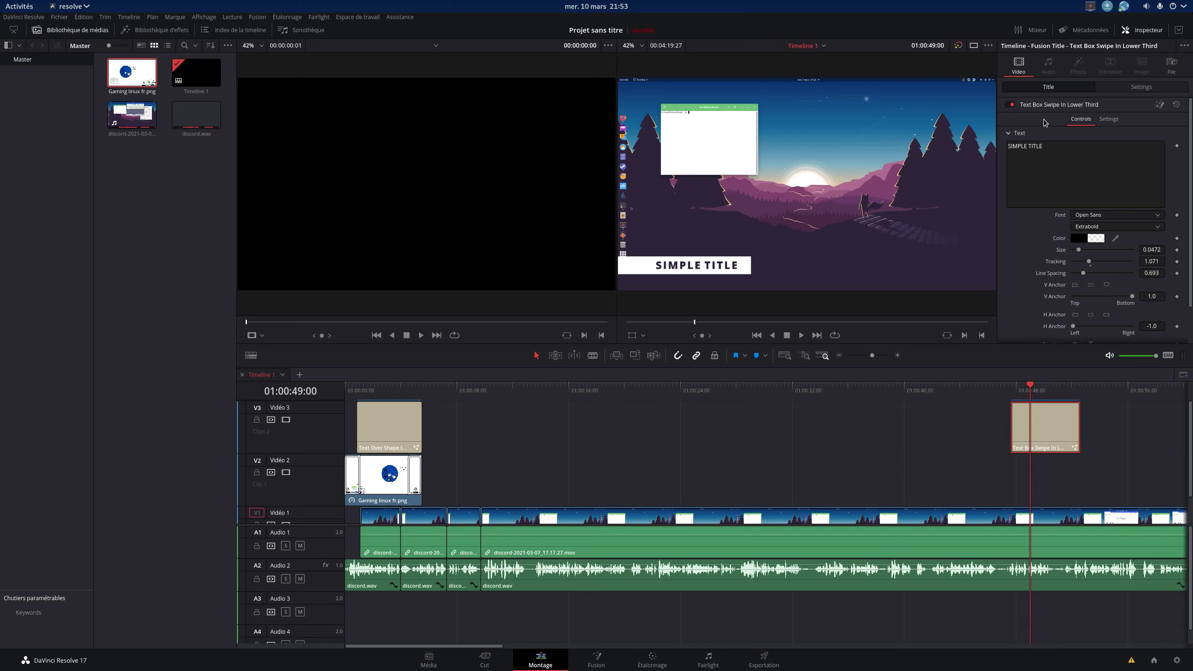
{"action": "left_click_drag", "start_coordinate": [1043, 146], "coordinate": [978, 147]}
{"action": "type", "text": "S"}
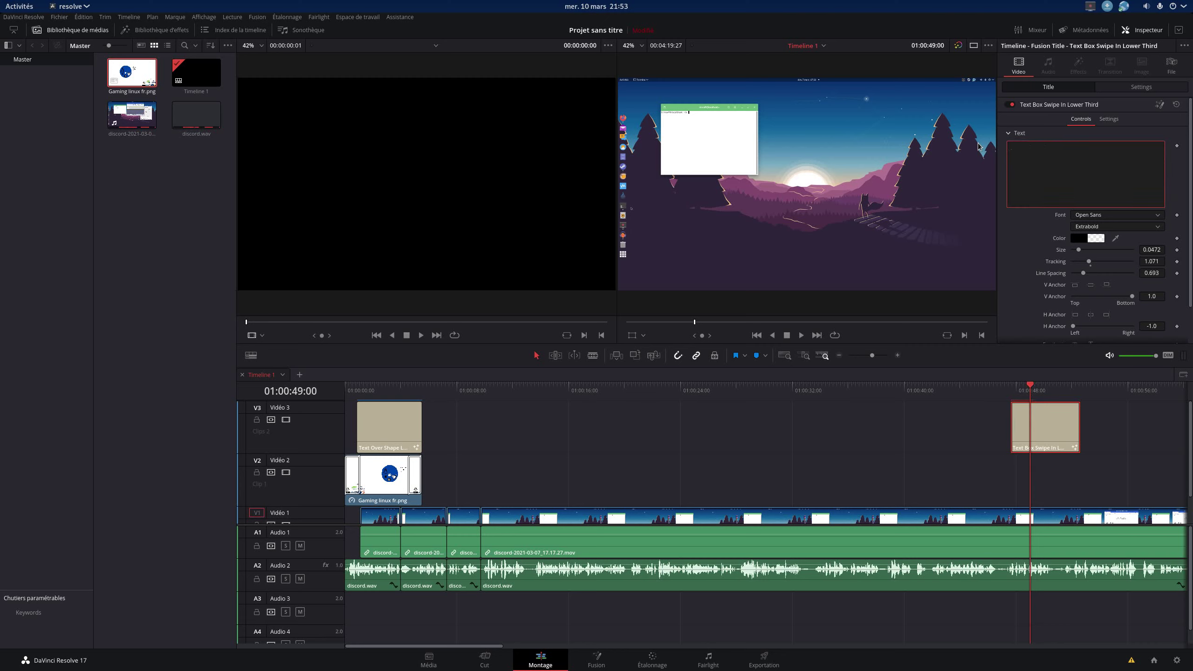
{"action": "type", "text": "uivi du wiki flatpak.org/mageia"}
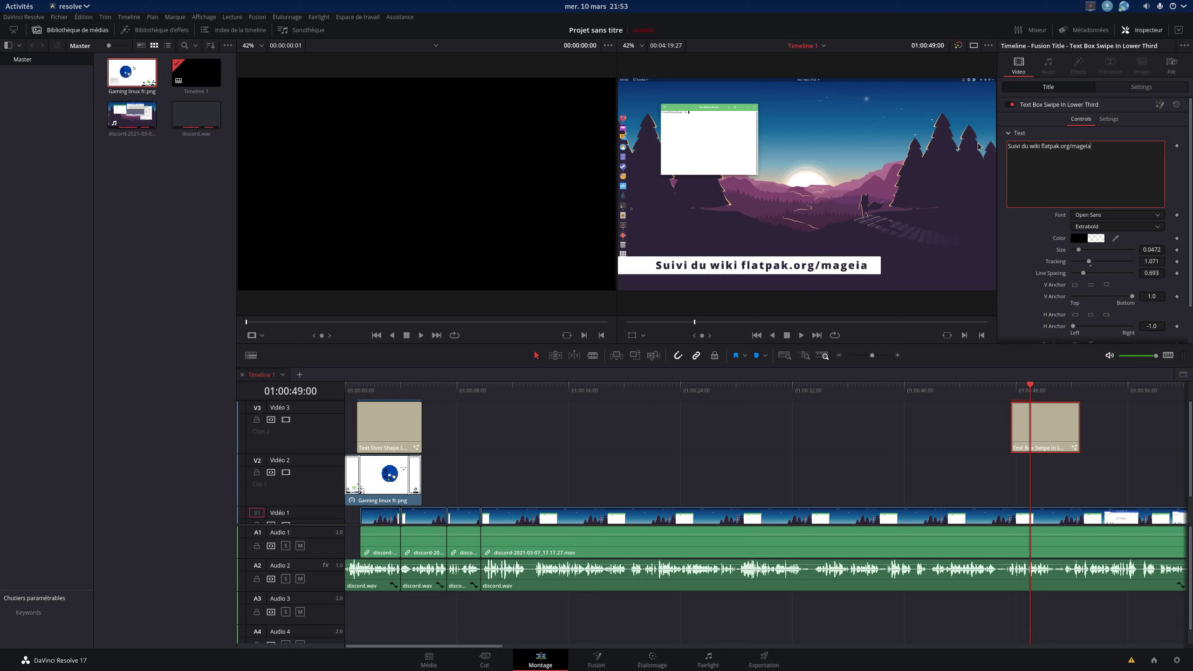
{"action": "left_click", "coordinate": [996, 393]}
{"action": "left_click", "coordinate": [800, 335]}
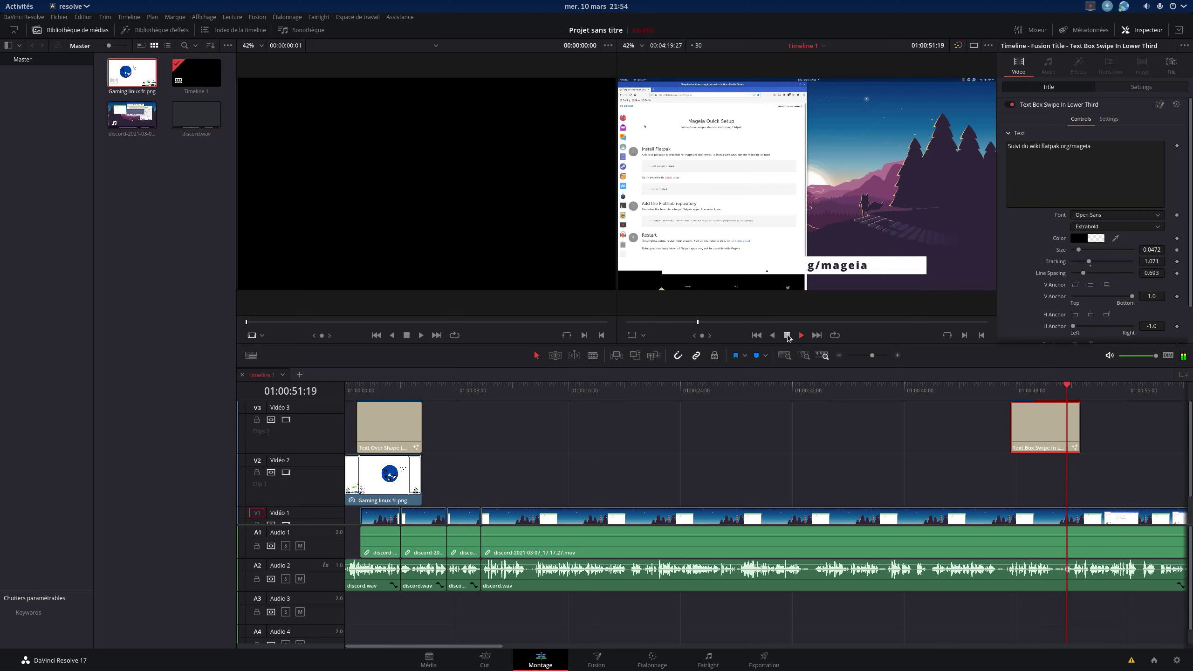
- Stop playback, park the playhead at 01:00:49:04 on the swipe title, and review its Inspector title settings
{"action": "left_click", "coordinate": [787, 335]}
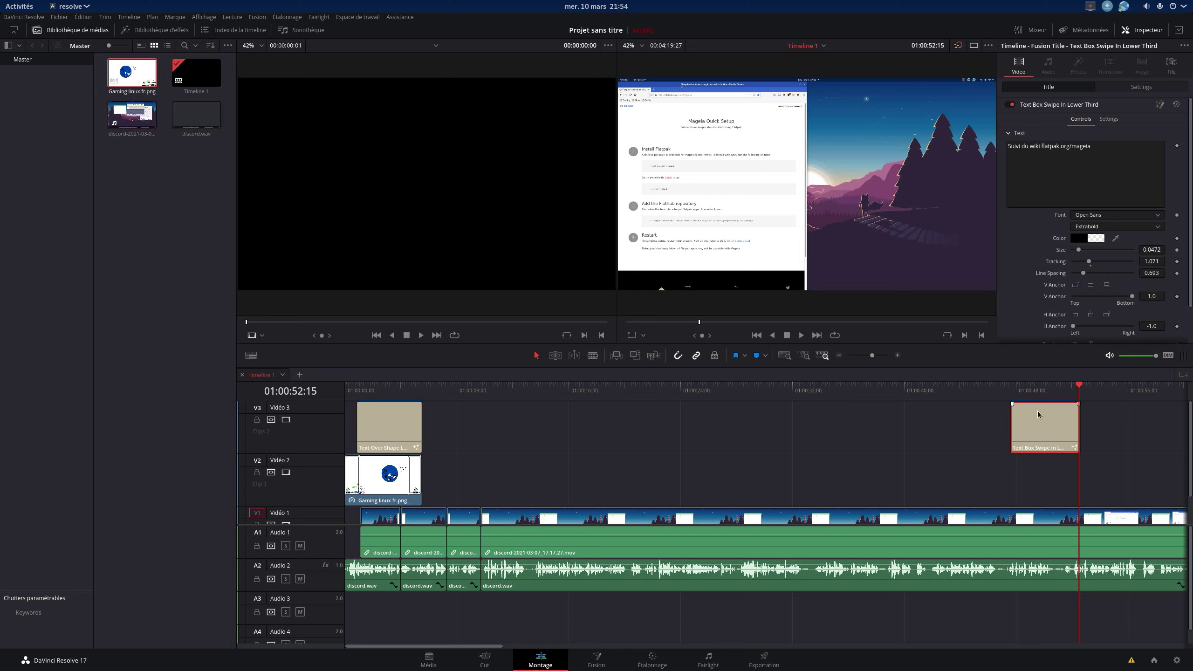
{"action": "left_click", "coordinate": [1031, 394]}
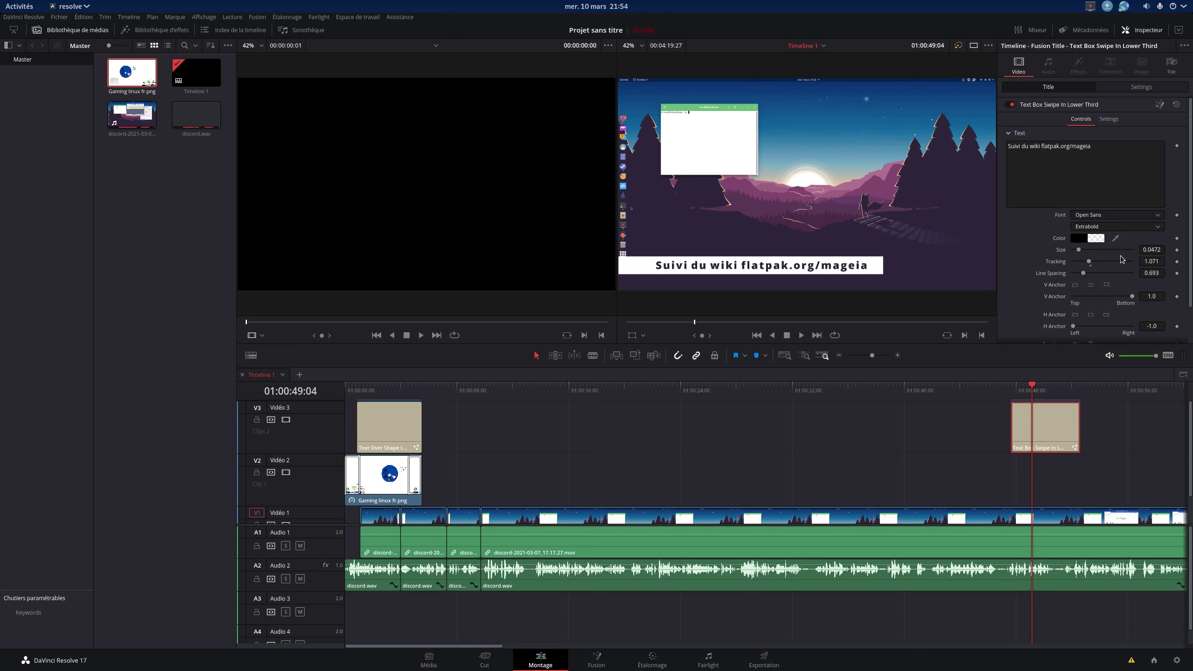
{"action": "scroll", "coordinate": [1188, 270], "scroll_direction": "down", "scroll_amount": 3}
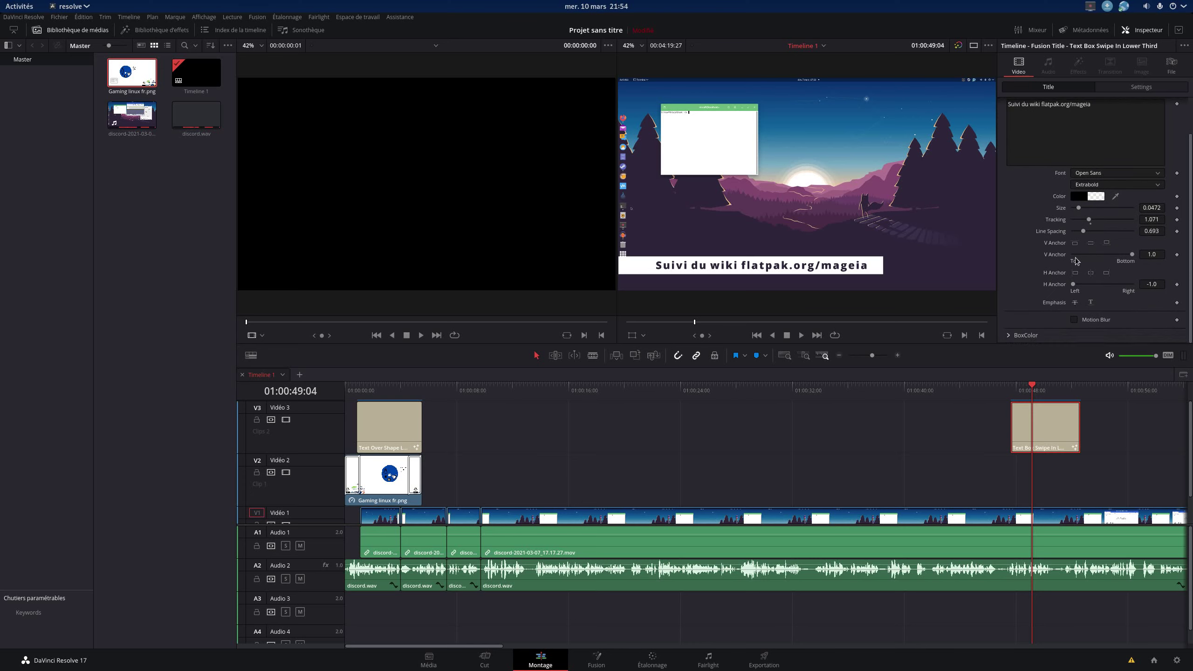
{"action": "scroll", "coordinate": [1103, 261], "scroll_direction": "up", "scroll_amount": 2}
{"action": "scroll", "coordinate": [1103, 262], "scroll_direction": "down", "scroll_amount": 2}
{"action": "scroll", "coordinate": [1078, 212], "scroll_direction": "up", "scroll_amount": 2}
- Switch the swipe title's font from Open Sans to Adventure
{"action": "left_click", "coordinate": [1089, 215]}
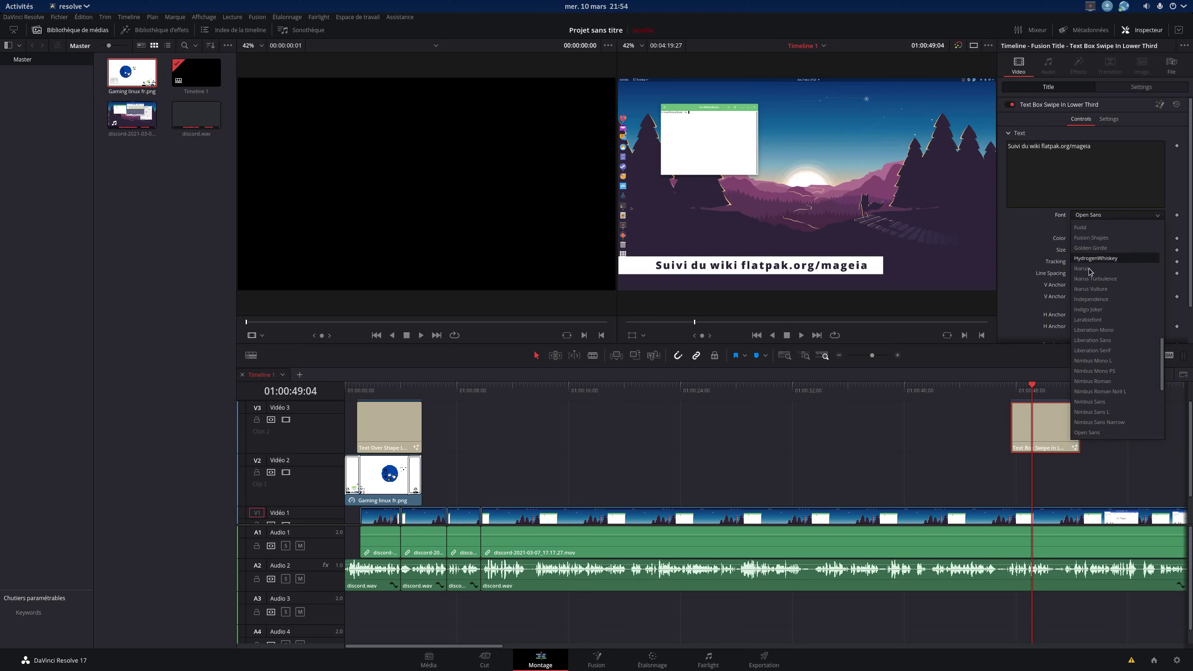
{"action": "scroll", "coordinate": [1099, 305], "scroll_direction": "up", "scroll_amount": 5}
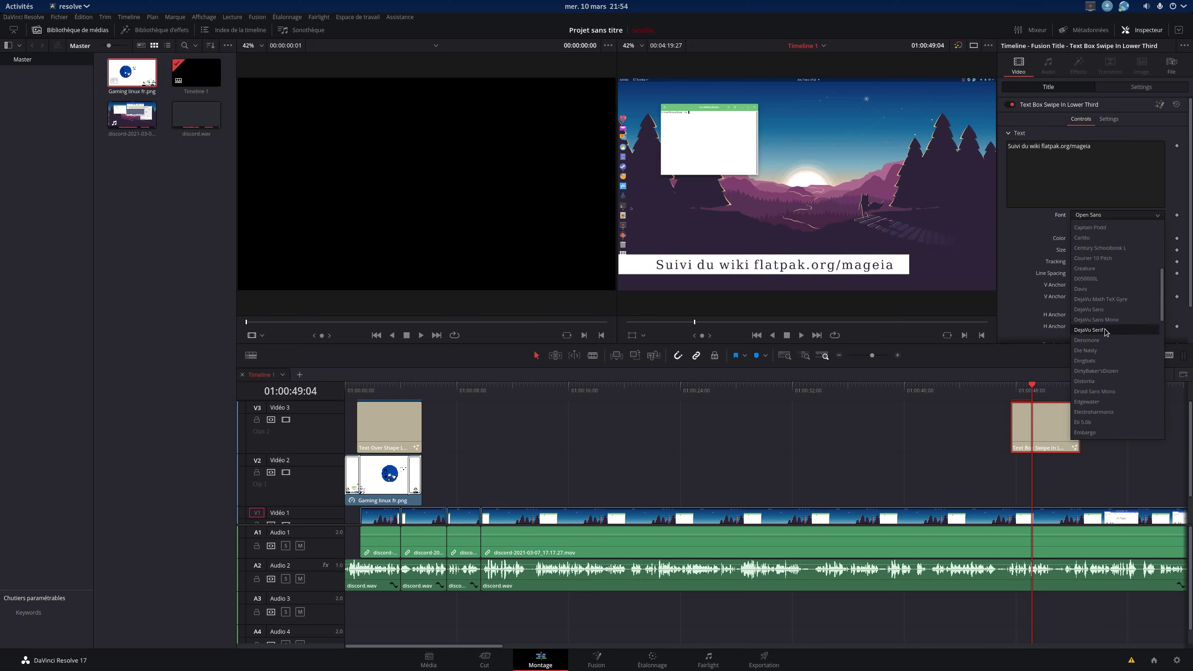
{"action": "scroll", "coordinate": [1105, 332], "scroll_direction": "up", "scroll_amount": 6}
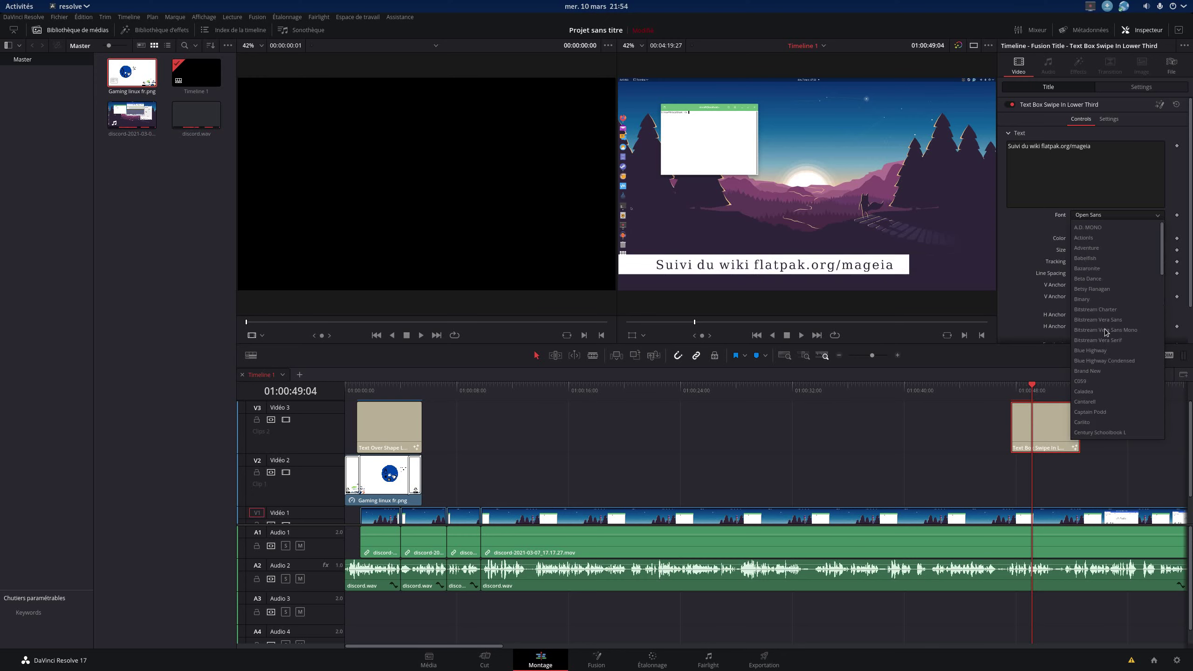
{"action": "left_click", "coordinate": [1107, 249]}
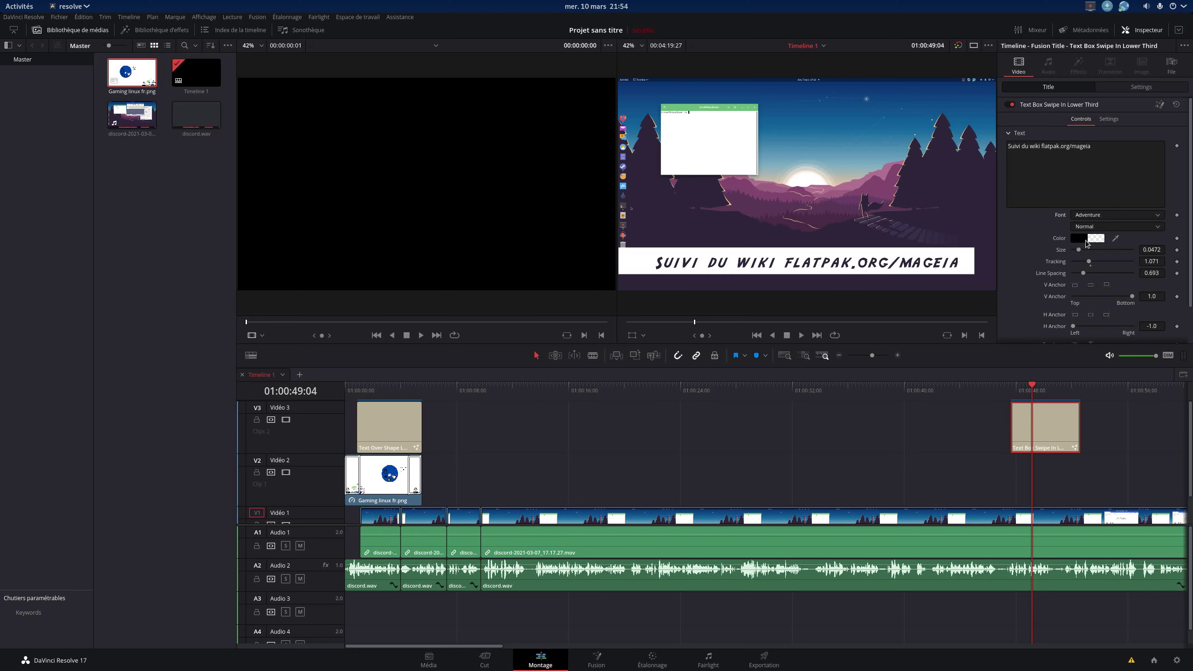
- Set the swipe title's text colour to dark slate blue #313146
{"action": "left_click", "coordinate": [1095, 238]}
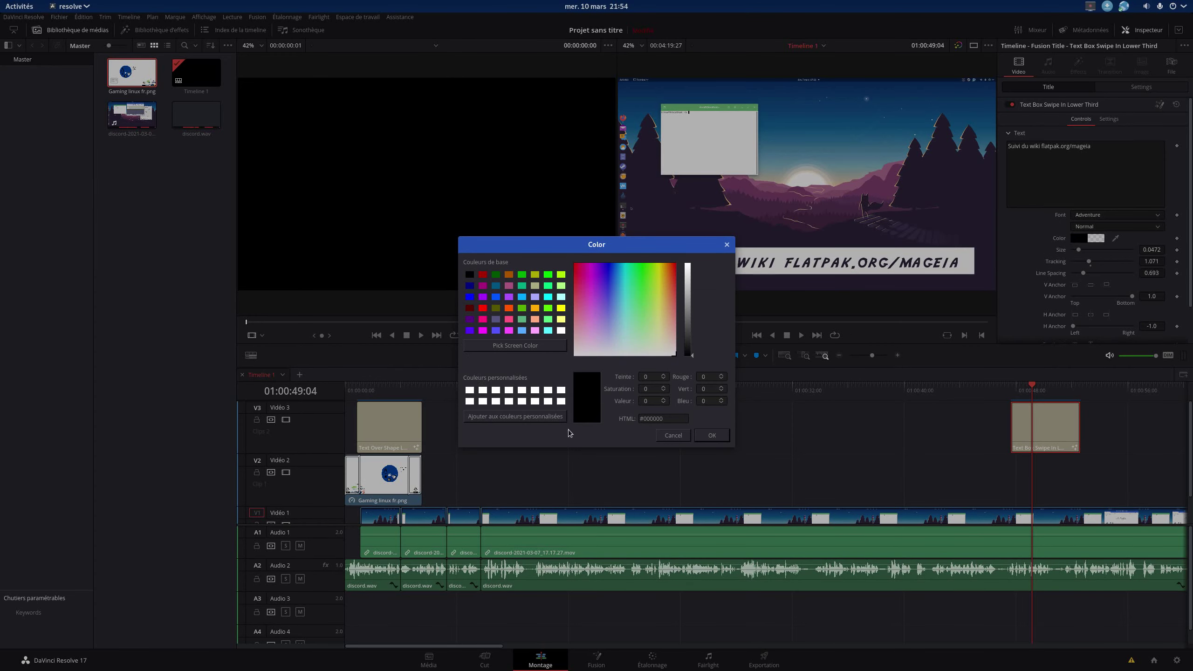
{"action": "left_click_drag", "start_coordinate": [643, 302], "coordinate": [608, 329]}
{"action": "left_click_drag", "start_coordinate": [682, 340], "coordinate": [695, 335]}
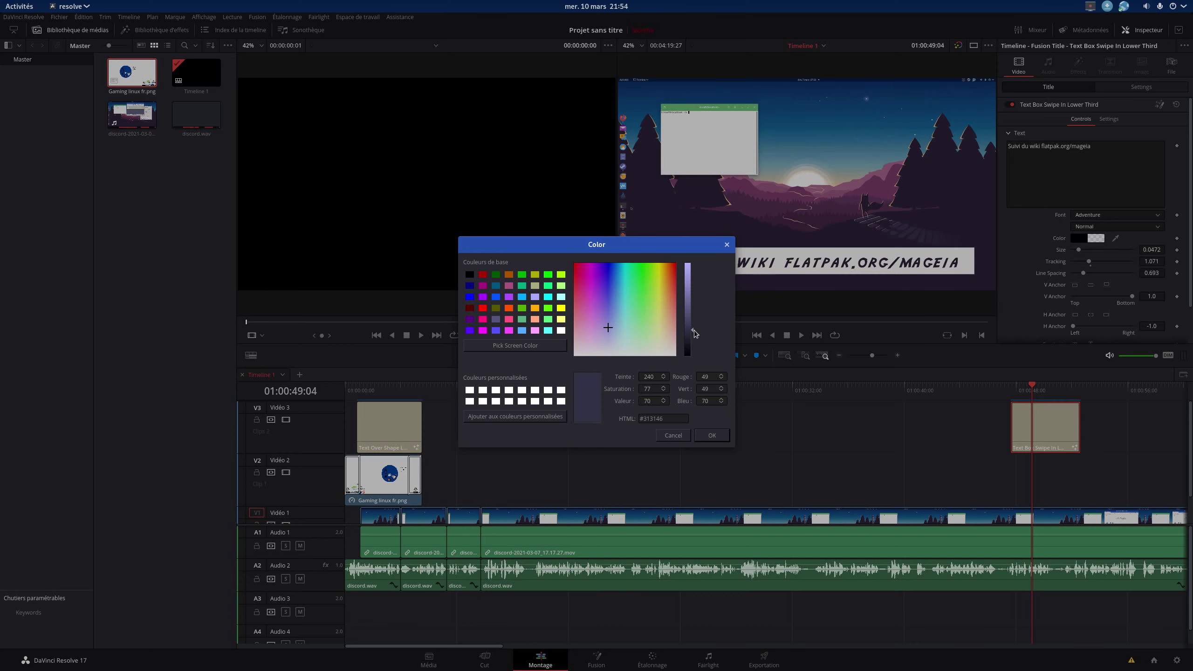
{"action": "left_click", "coordinate": [712, 435]}
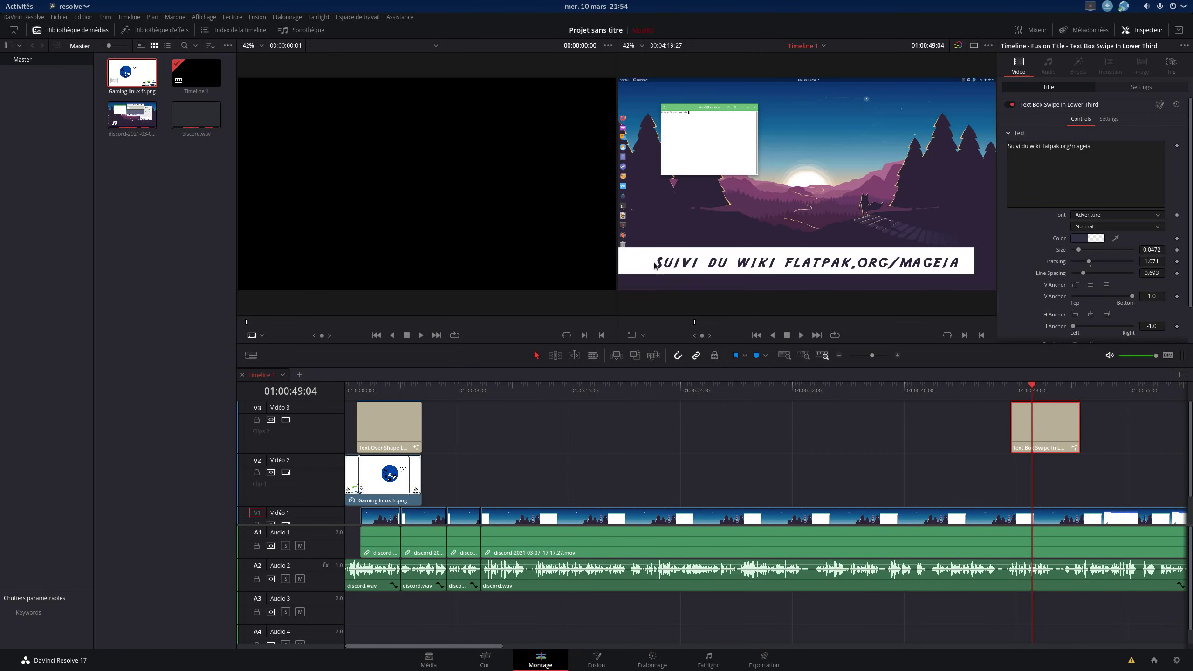
{"action": "scroll", "coordinate": [1094, 263], "scroll_direction": "down", "scroll_amount": 1}
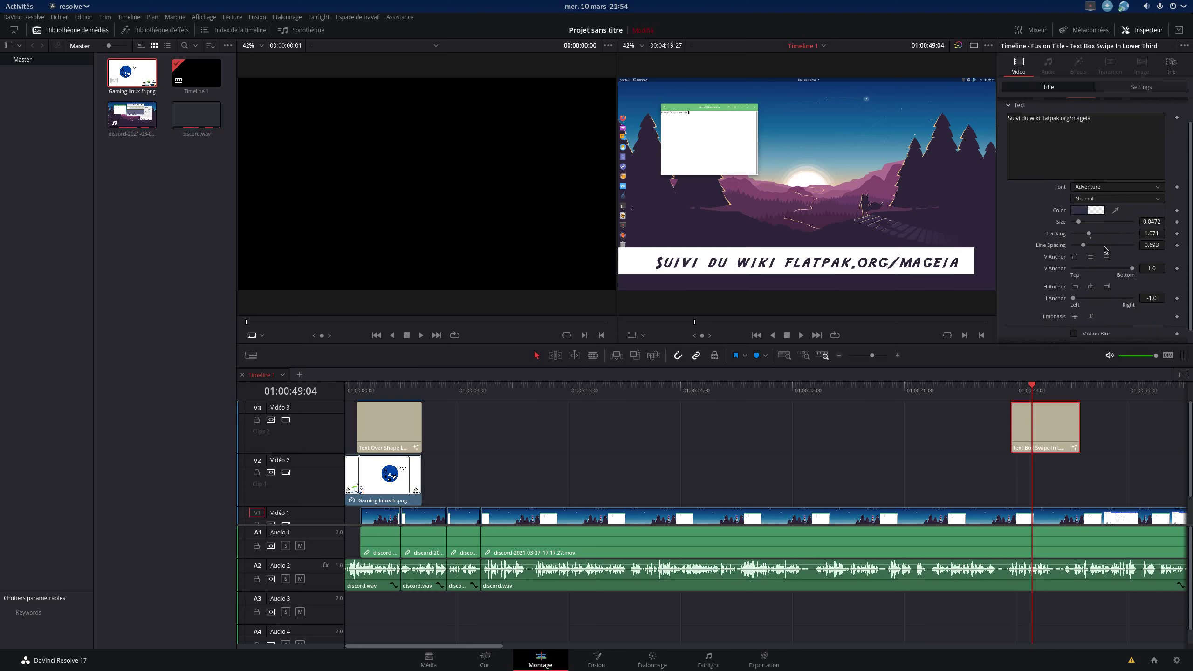
{"action": "scroll", "coordinate": [1079, 306], "scroll_direction": "down", "scroll_amount": 3}
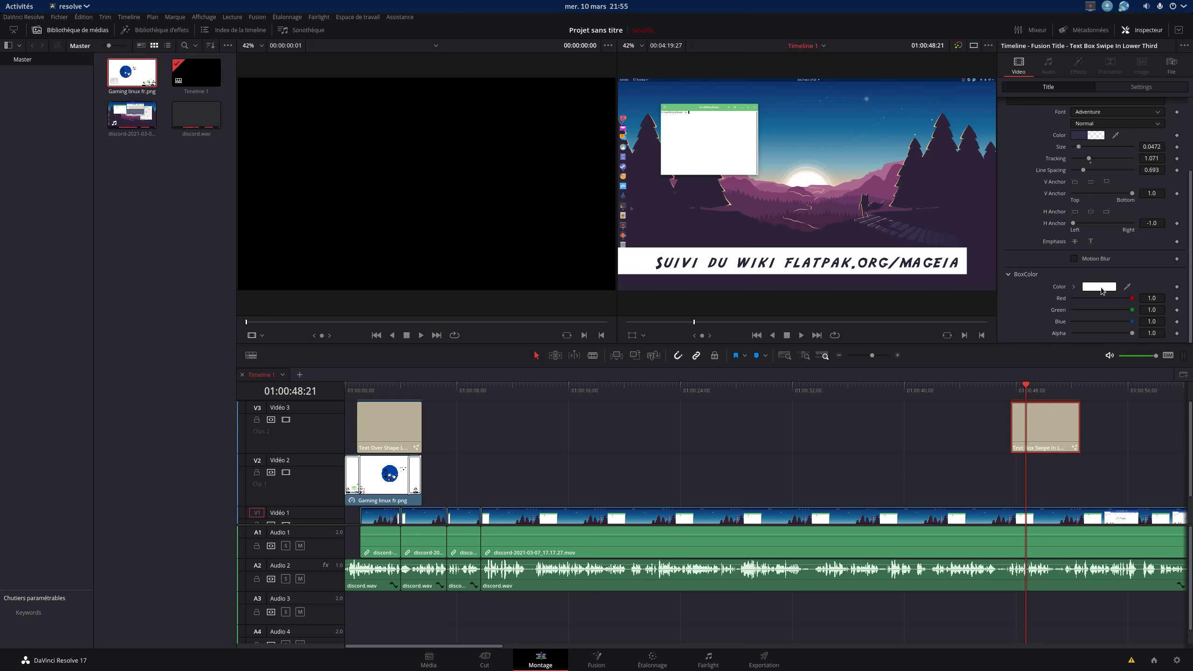
{"action": "left_click", "coordinate": [1100, 288]}
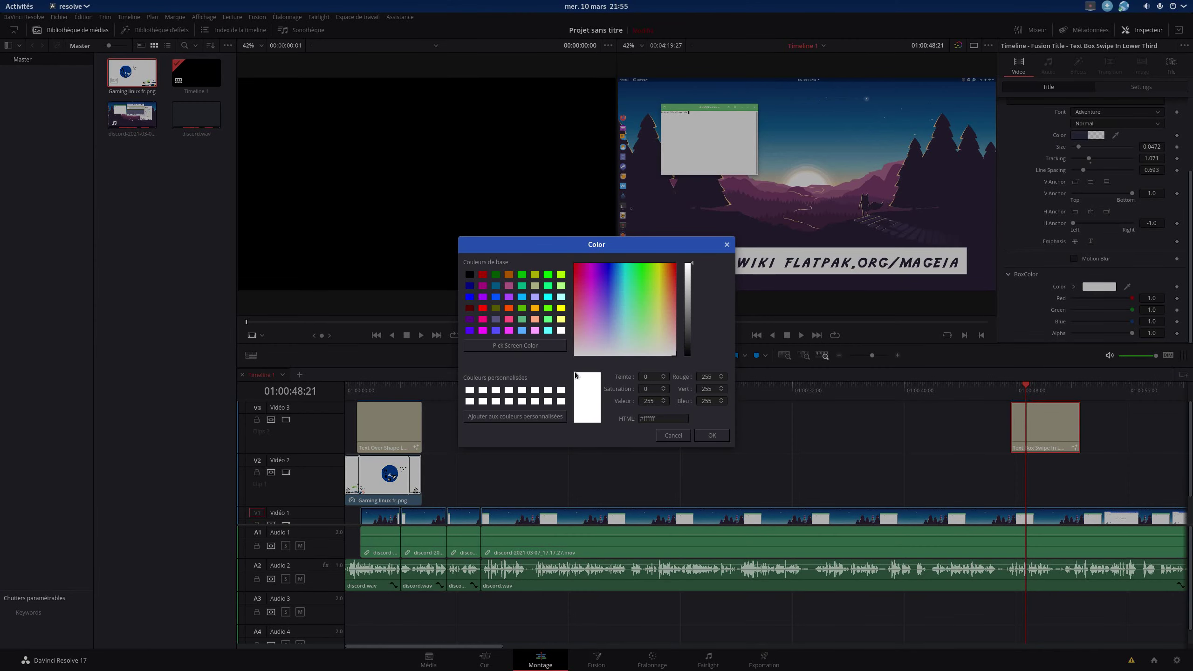
{"action": "left_click", "coordinate": [648, 326]}
{"action": "left_click", "coordinate": [601, 333]}
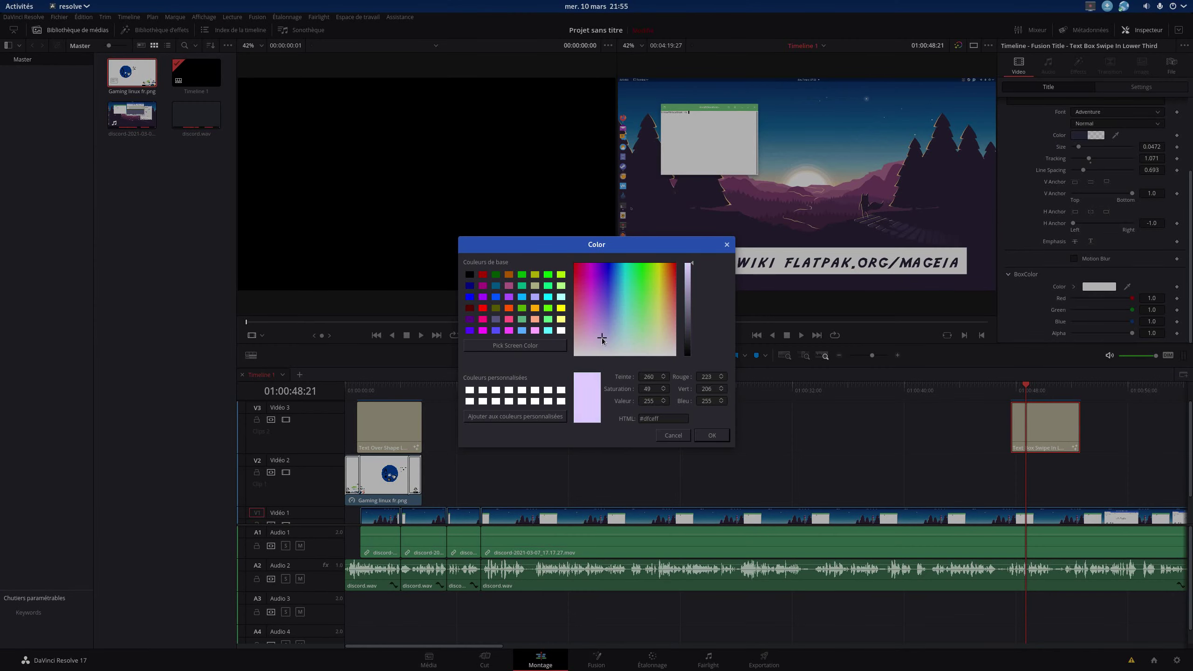
{"action": "left_click", "coordinate": [618, 343]}
{"action": "left_click", "coordinate": [642, 327]}
{"action": "left_click", "coordinate": [649, 342]}
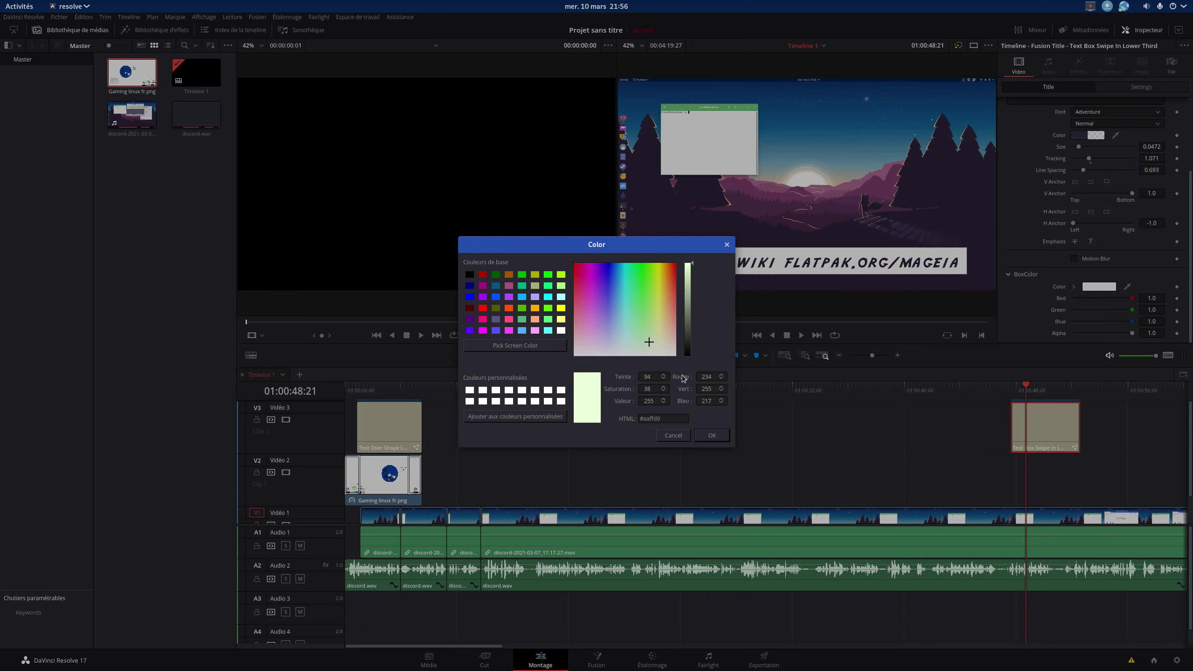
{"action": "left_click", "coordinate": [712, 435]}
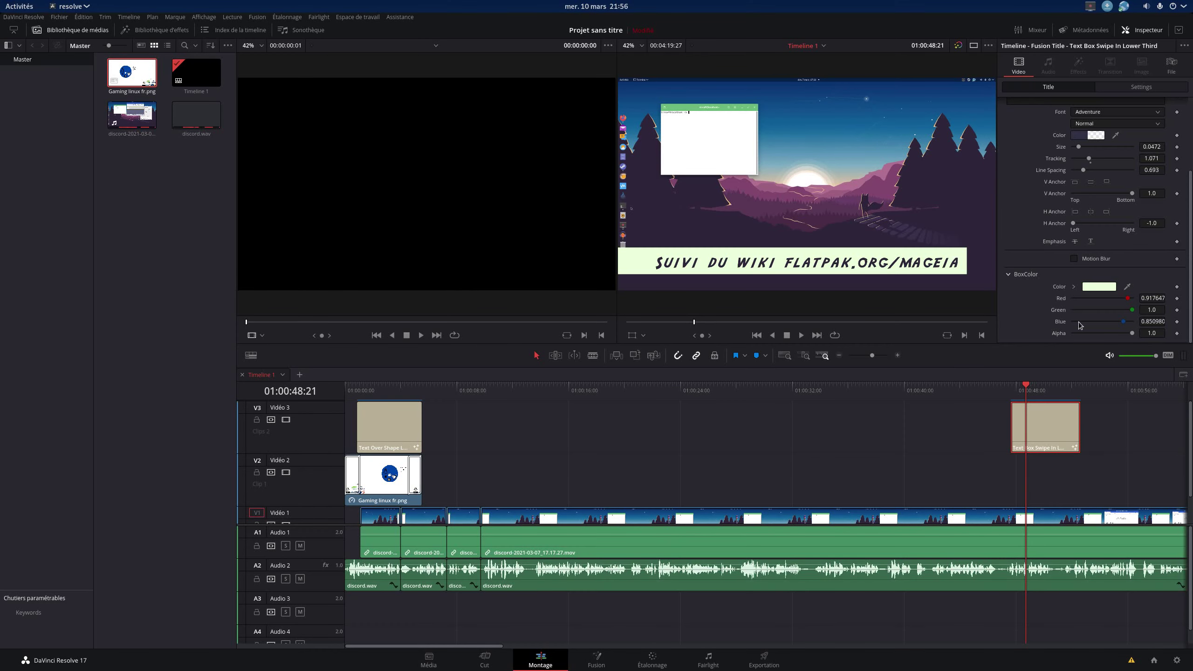
{"action": "left_click", "coordinate": [1101, 287]}
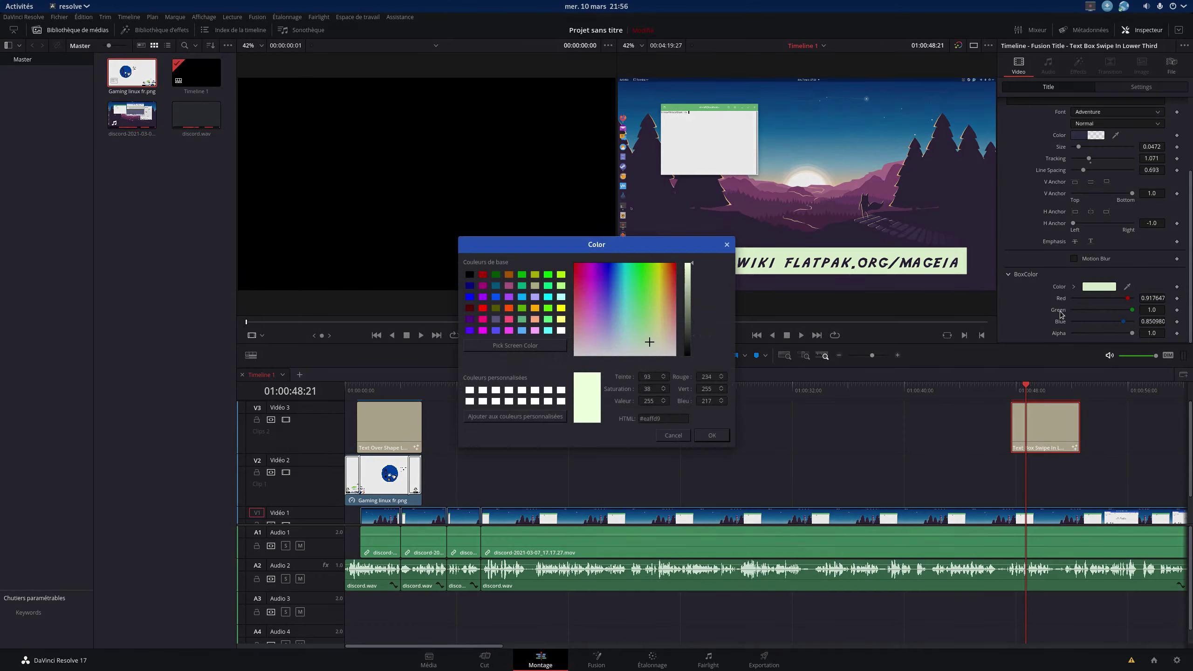
{"action": "left_click_drag", "start_coordinate": [690, 324], "coordinate": [689, 260]}
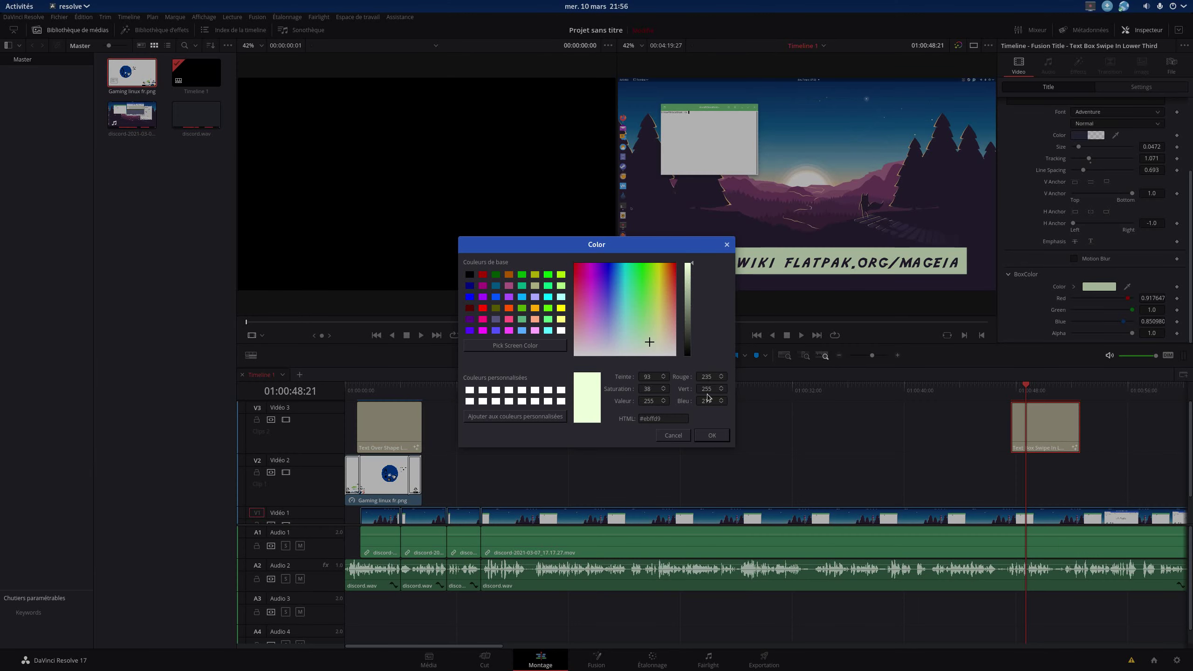
{"action": "left_click", "coordinate": [657, 354]}
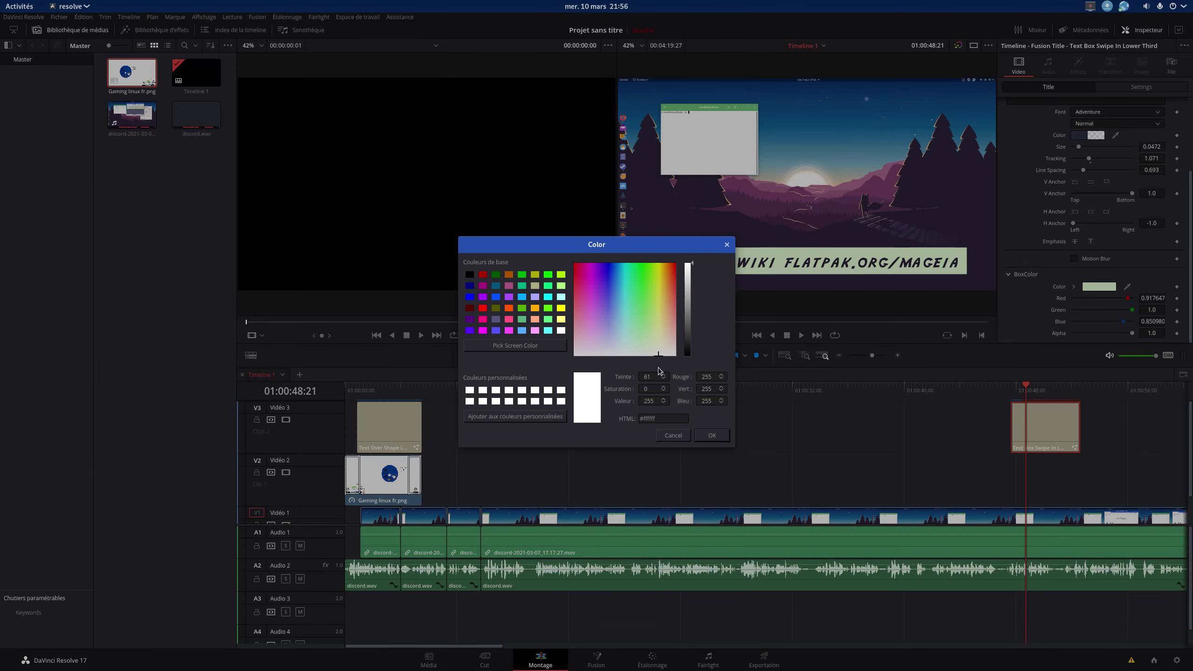
{"action": "left_click", "coordinate": [718, 434]}
{"action": "scroll", "coordinate": [1157, 300], "scroll_direction": "up", "scroll_amount": 3}
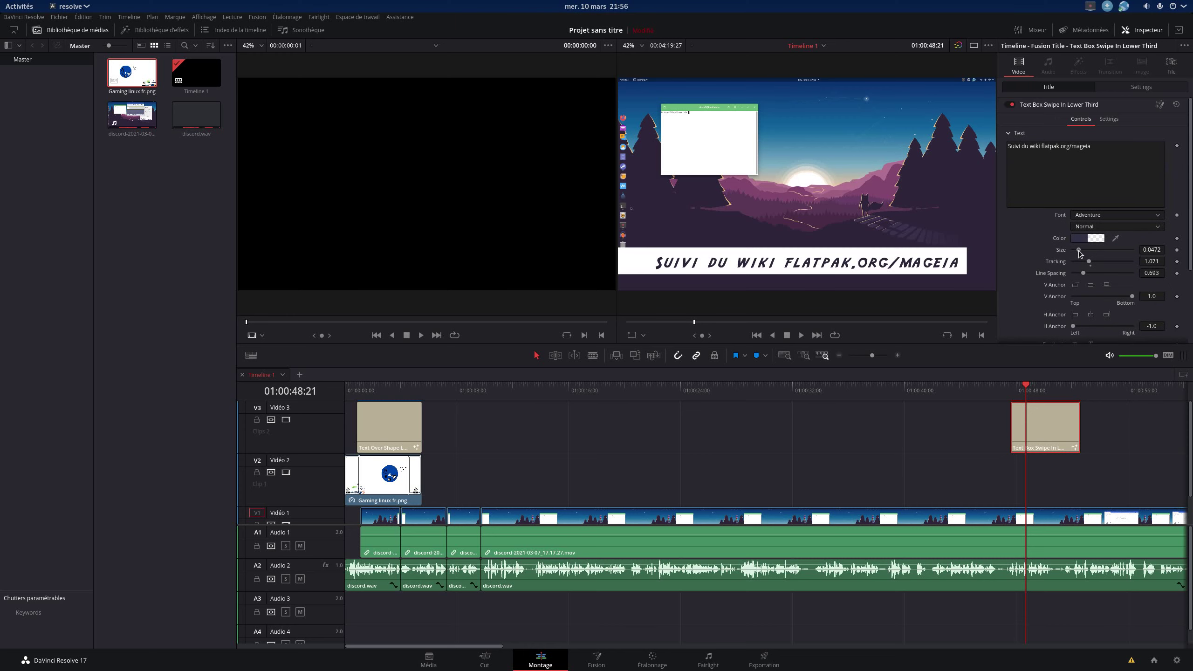
- Give the title text size 0.0315, tracking 1.134 and line spacing 0.378, then play it to preview
{"action": "left_click_drag", "start_coordinate": [1079, 252], "coordinate": [1077, 253]}
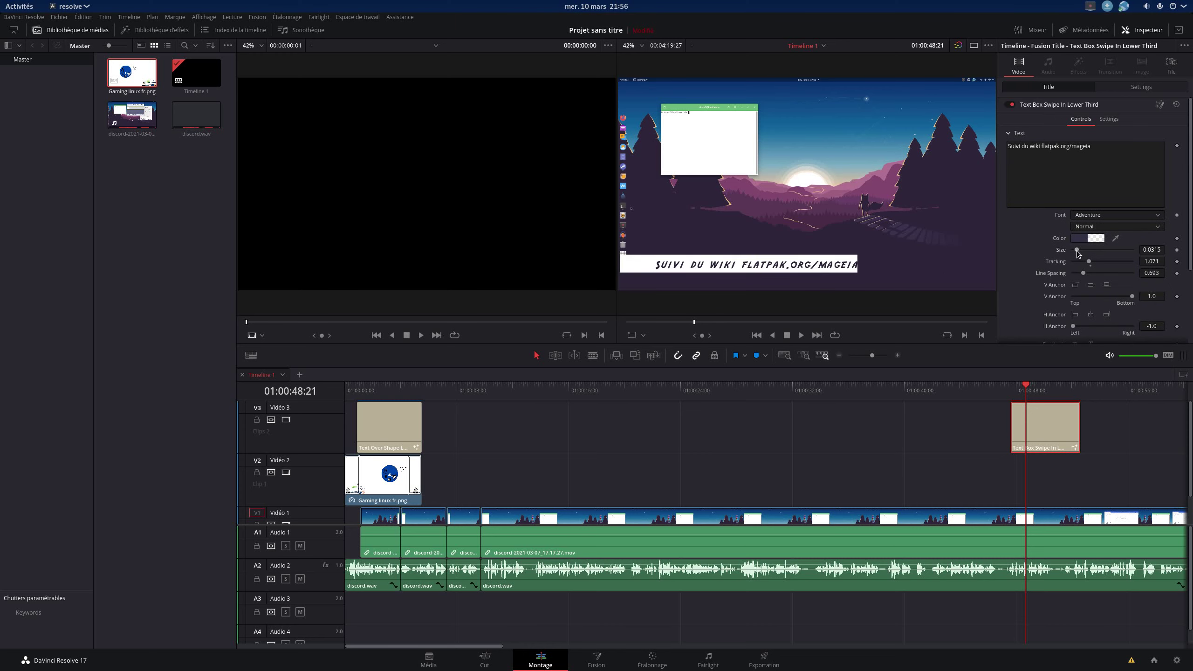
{"action": "left_click_drag", "start_coordinate": [1088, 262], "coordinate": [1089, 262]}
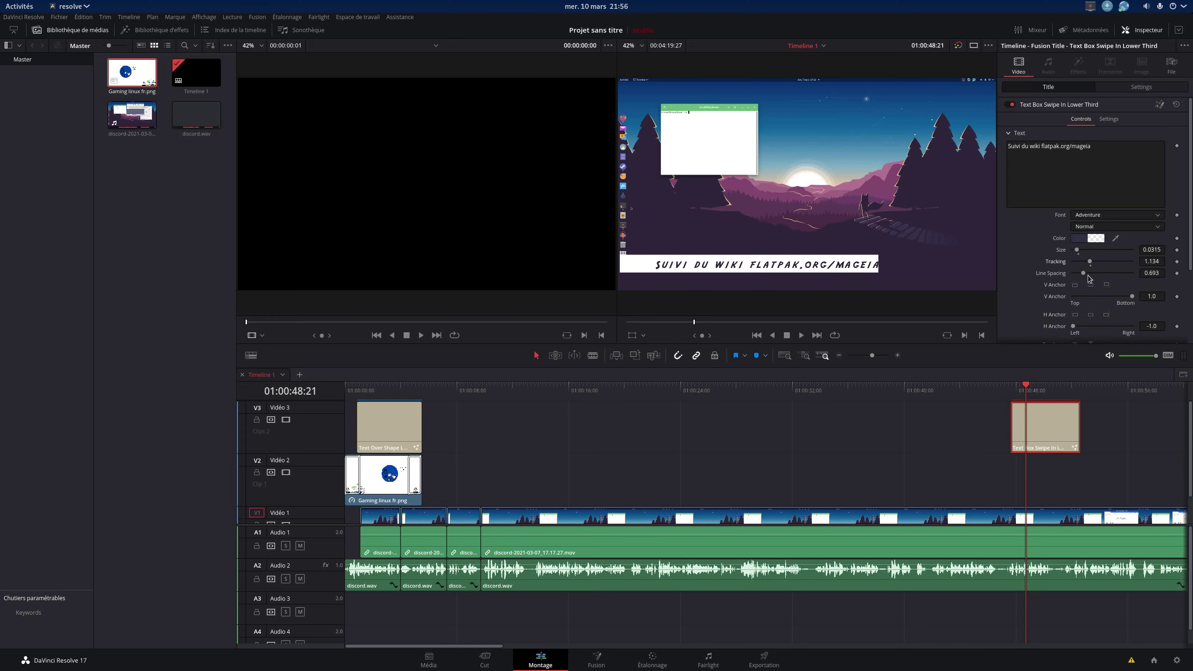
{"action": "mouse_move", "coordinate": [1085, 276]}
{"action": "left_mouse_down"}
{"action": "mouse_move", "coordinate": [1096, 276]}
{"action": "mouse_move", "coordinate": [1080, 278]}
{"action": "left_mouse_up"}
{"action": "key", "text": "space"}
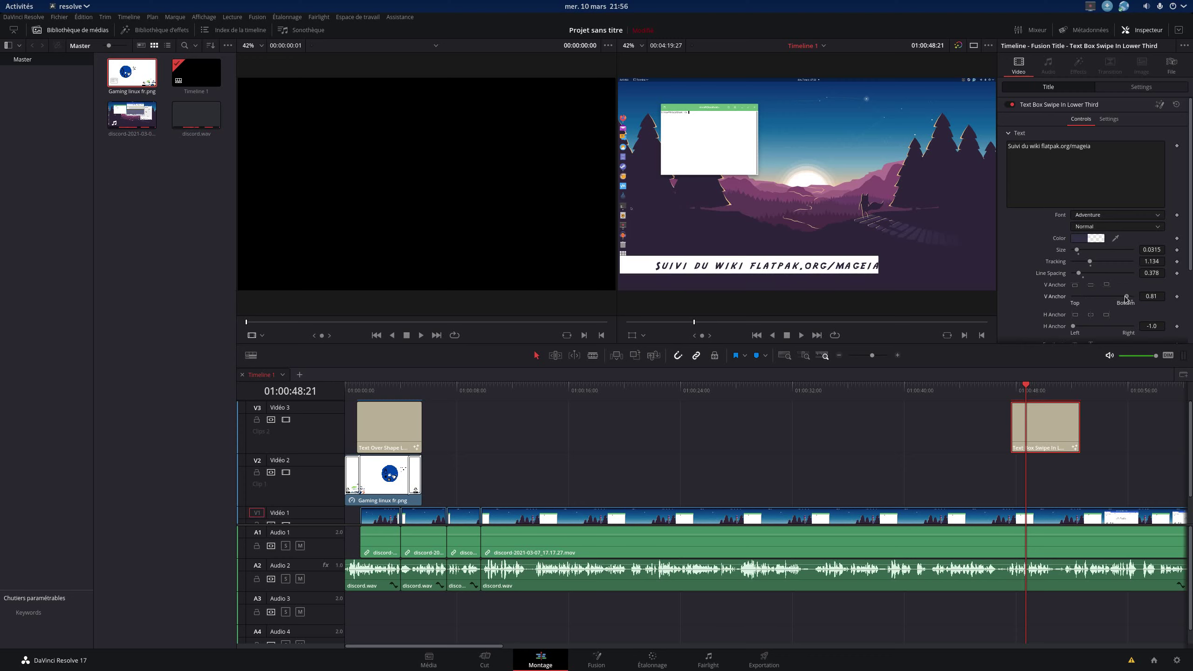
{"action": "scroll", "coordinate": [1107, 307], "scroll_direction": "down", "scroll_amount": 2}
{"action": "scroll", "coordinate": [1129, 298], "scroll_direction": "up", "scroll_amount": 2}
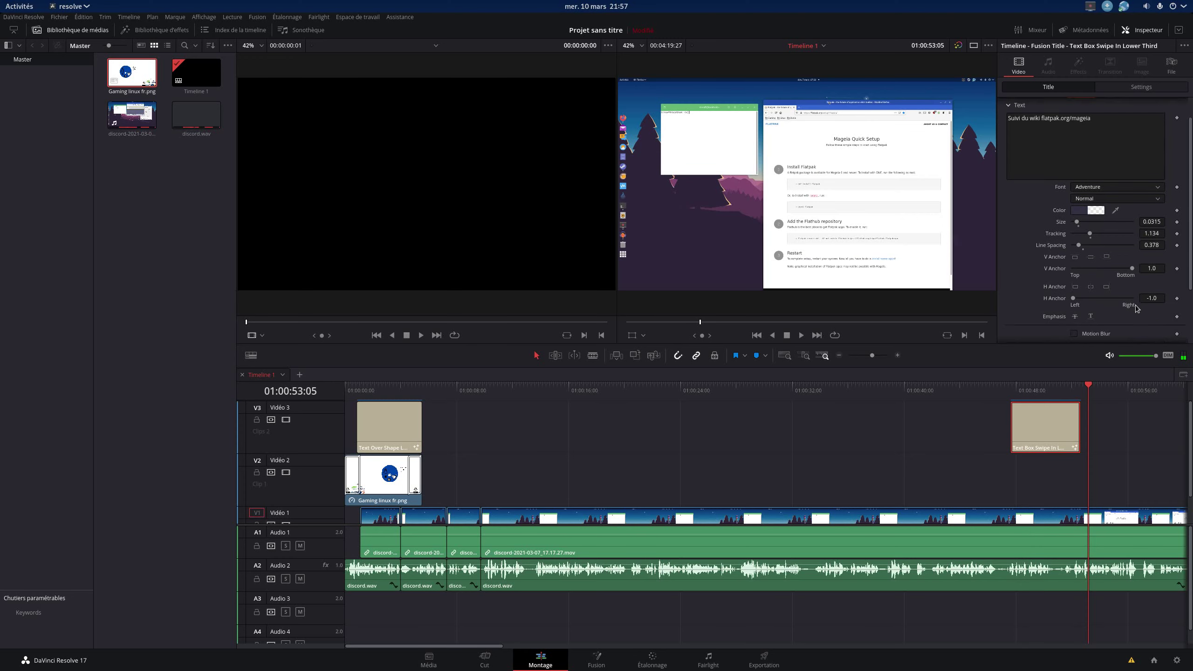
- Set the title's Zoom to 0.960 and Position to X -27, Y -79, scrubbing to check placement
{"action": "left_click", "coordinate": [1140, 86]}
{"action": "left_click", "coordinate": [1037, 388]}
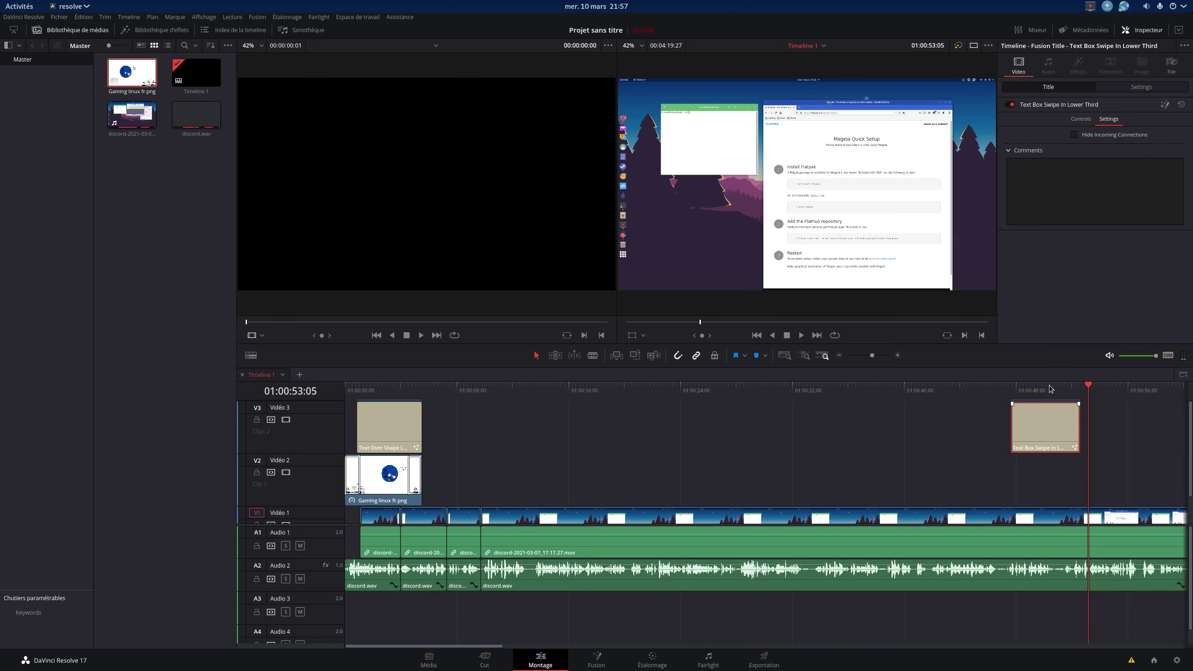
{"action": "left_click_drag", "start_coordinate": [1084, 118], "coordinate": [1098, 130]}
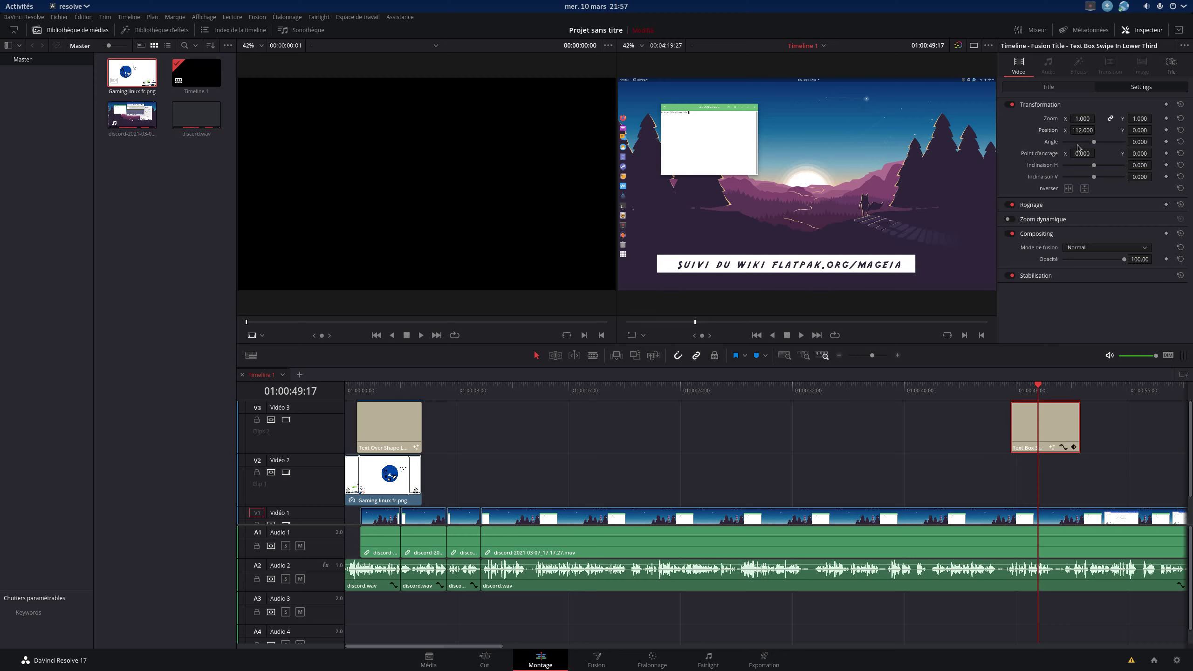
{"action": "left_click", "coordinate": [1035, 390]}
{"action": "left_click_drag", "start_coordinate": [1034, 393], "coordinate": [1024, 393]}
{"action": "left_click_drag", "start_coordinate": [1097, 130], "coordinate": [1080, 130]}
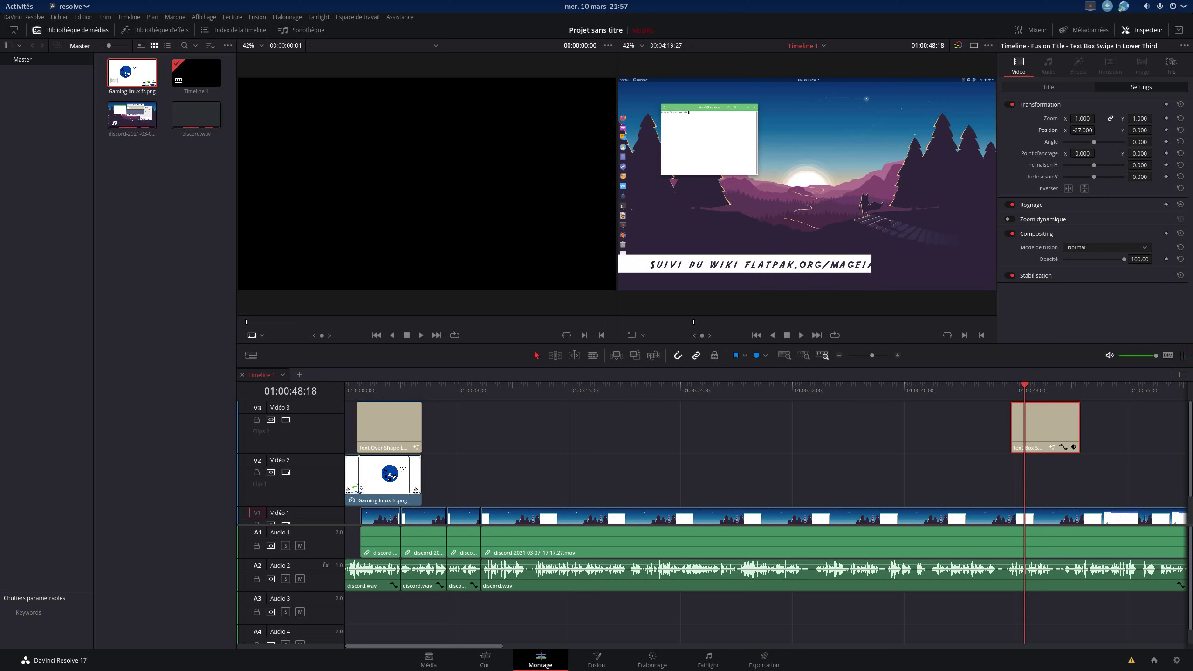
{"action": "left_click_drag", "start_coordinate": [1145, 119], "coordinate": [1154, 130]}
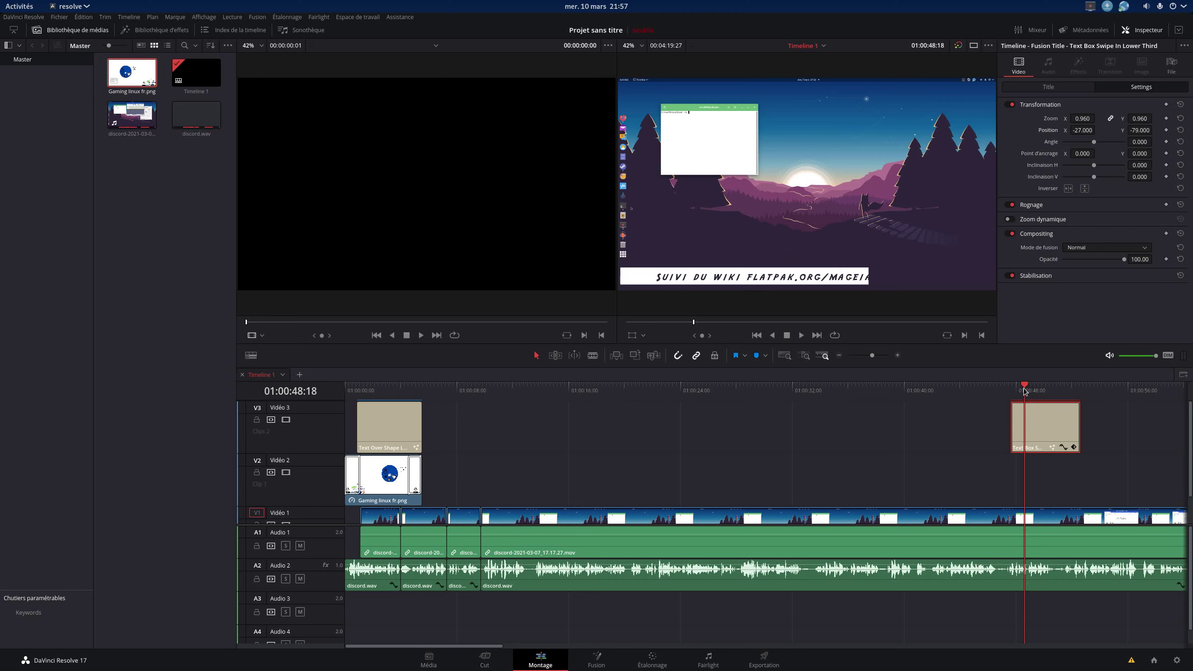
{"action": "left_click_drag", "start_coordinate": [1025, 392], "coordinate": [978, 390]}
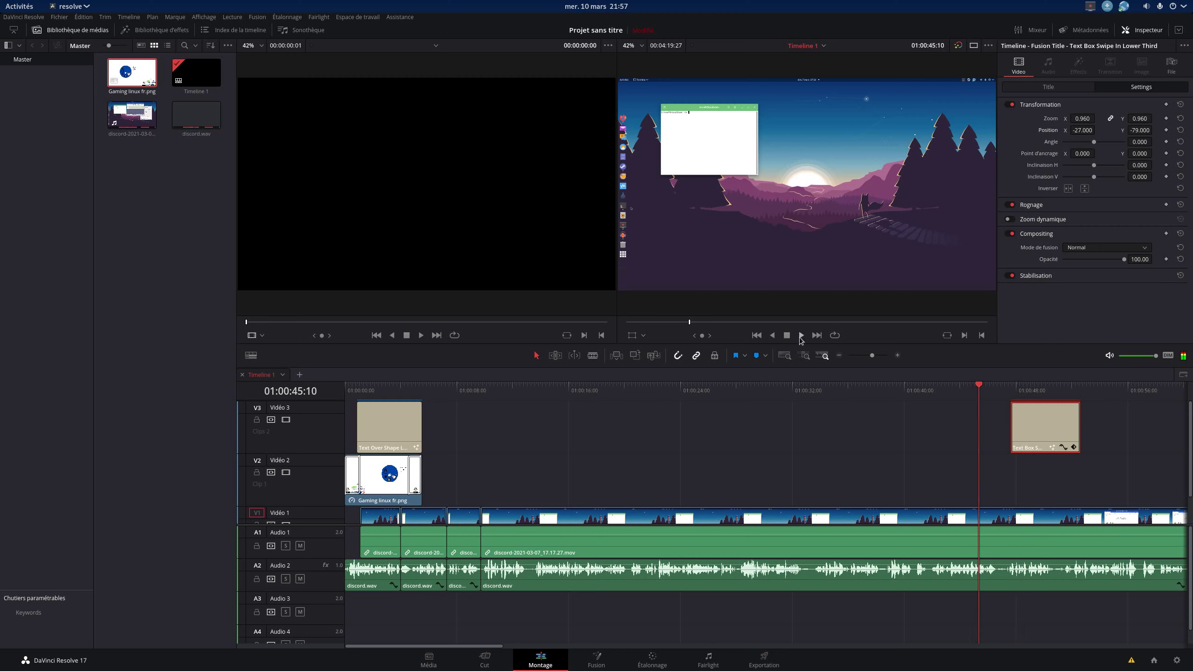
{"action": "left_click", "coordinate": [799, 336]}
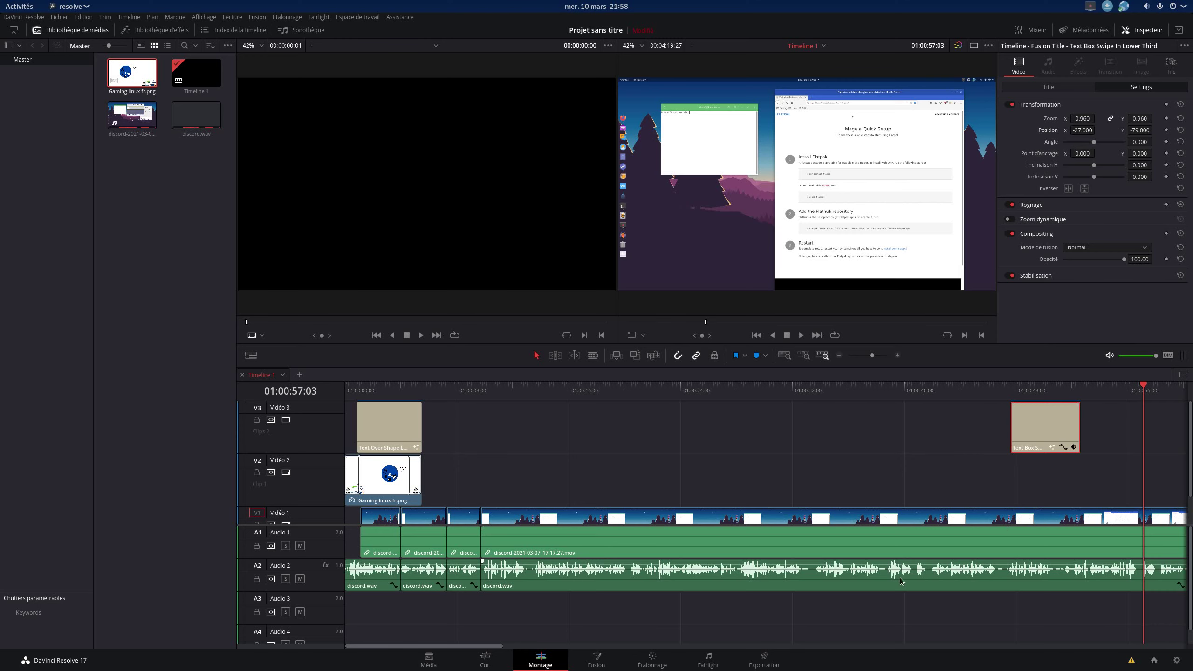
{"action": "mouse_move", "coordinate": [501, 646]}
{"action": "left_mouse_down"}
{"action": "mouse_move", "coordinate": [1104, 610]}
{"action": "mouse_move", "coordinate": [1047, 607]}
{"action": "left_mouse_up"}
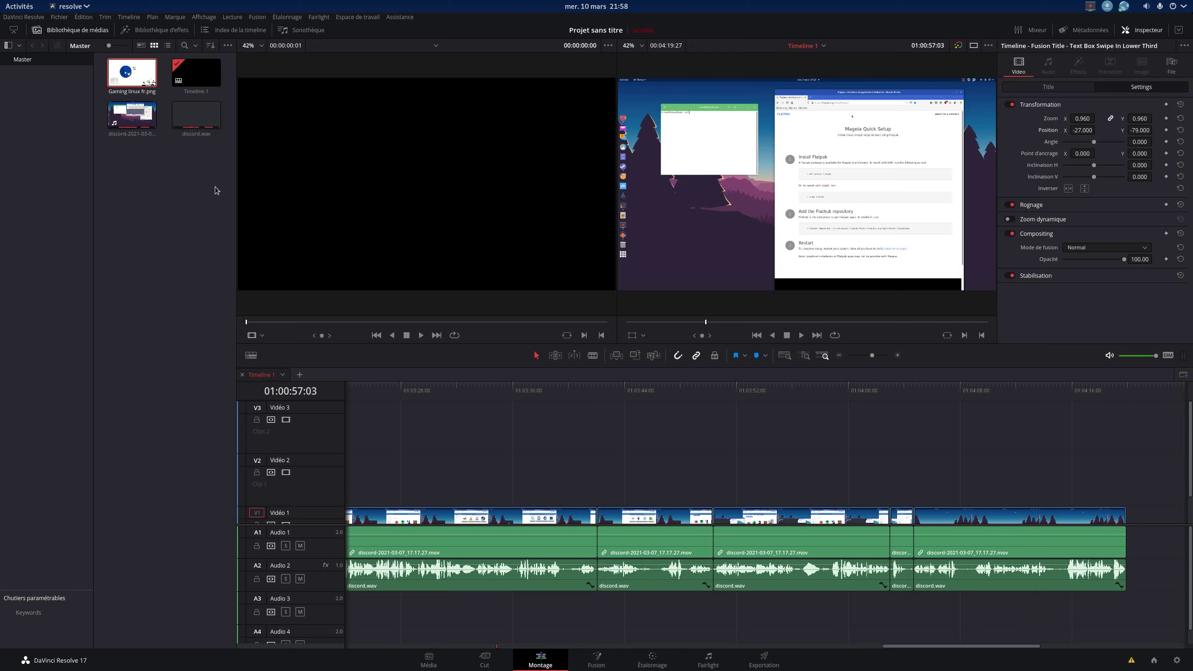
- From the Cut page media pool, place Gaming linux fr.png on track 2 at the timeline's end
{"action": "left_click_drag", "start_coordinate": [132, 75], "coordinate": [951, 448]}
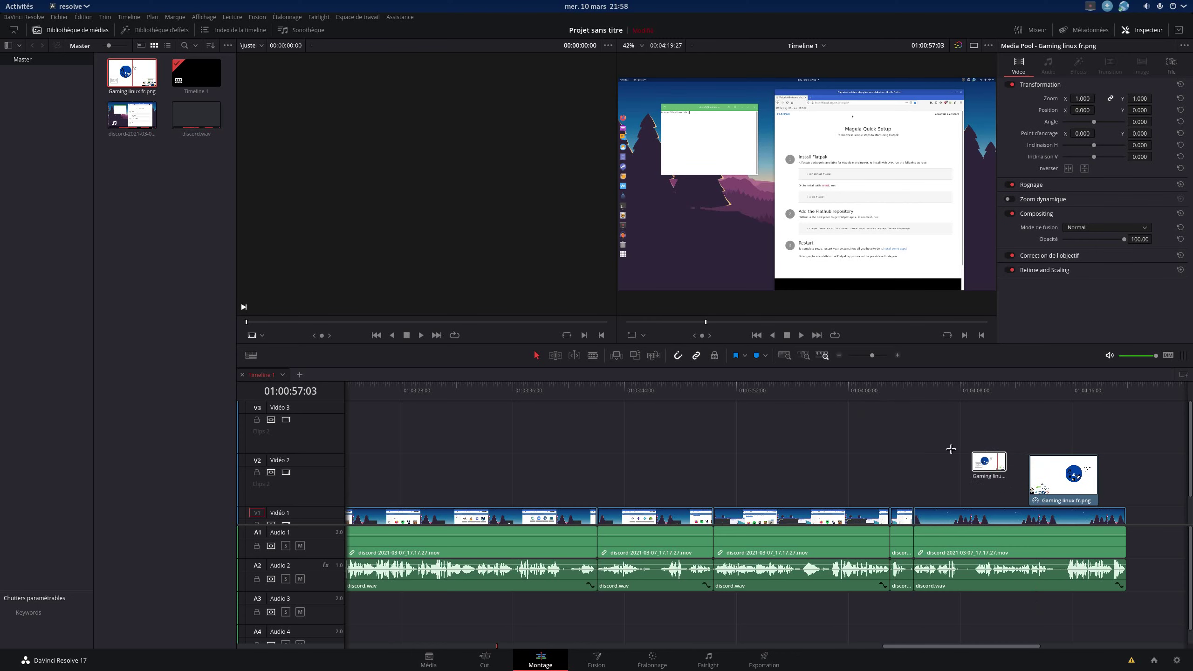
{"action": "left_click", "coordinate": [484, 657]}
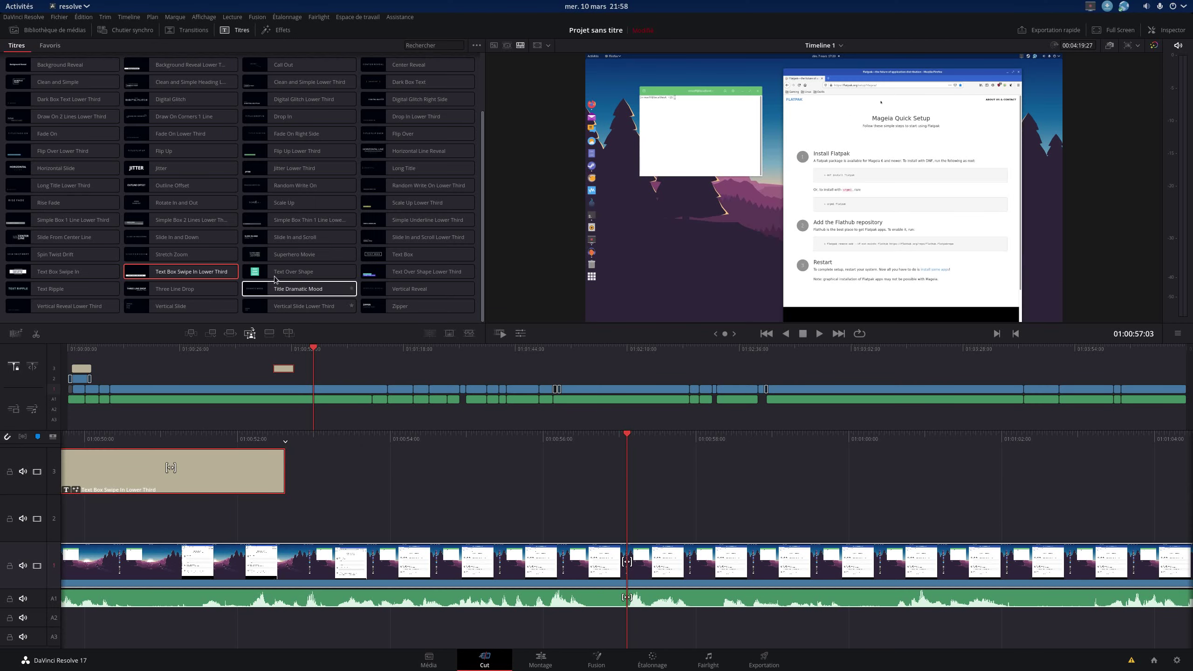
{"action": "left_click", "coordinate": [50, 30]}
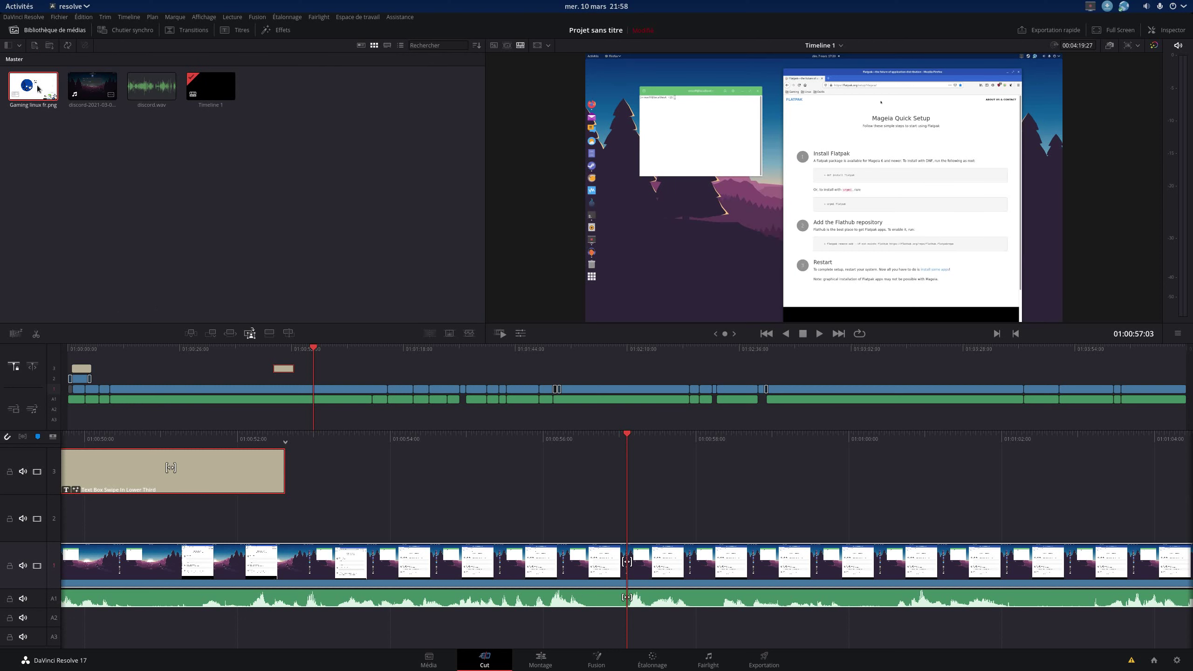
{"action": "mouse_move", "coordinate": [39, 89]}
{"action": "left_mouse_down"}
{"action": "mouse_move", "coordinate": [1115, 360]}
{"action": "mouse_move", "coordinate": [1163, 384]}
{"action": "mouse_move", "coordinate": [1167, 360]}
{"action": "left_mouse_up"}
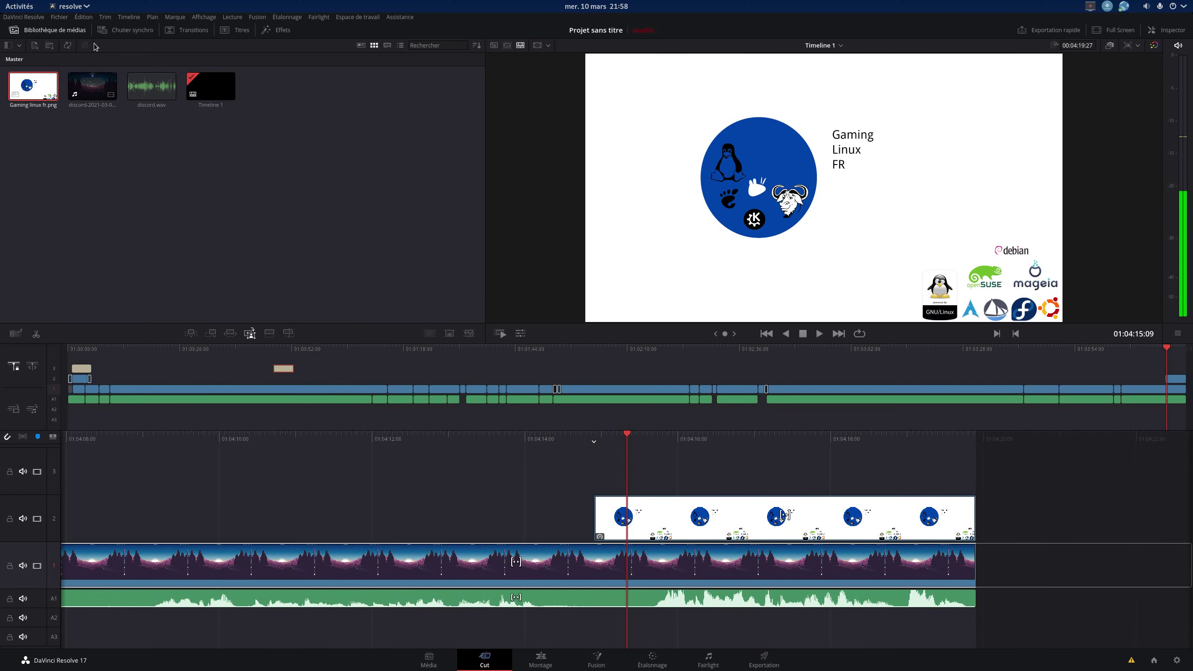
- Add the Fusion Paint On transition to the start of the closing logo clip, then scrub back near the start
{"action": "left_click", "coordinate": [192, 30]}
{"action": "scroll", "coordinate": [80, 247], "scroll_direction": "down", "scroll_amount": 3}
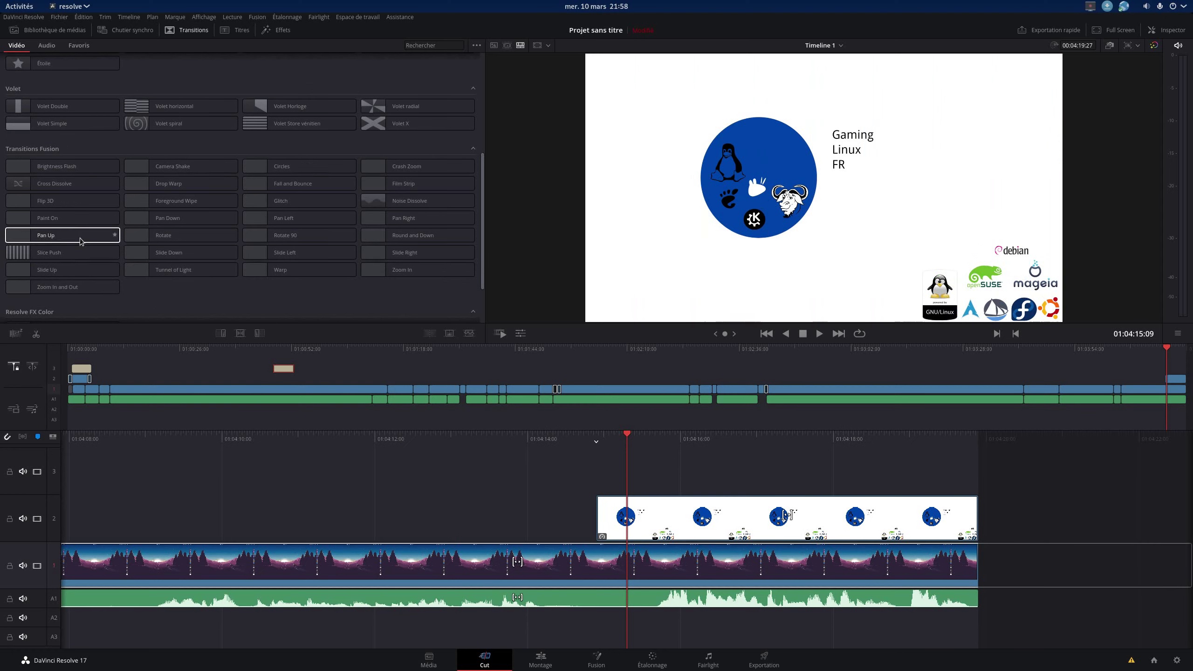
{"action": "left_click_drag", "start_coordinate": [79, 220], "coordinate": [603, 516]}
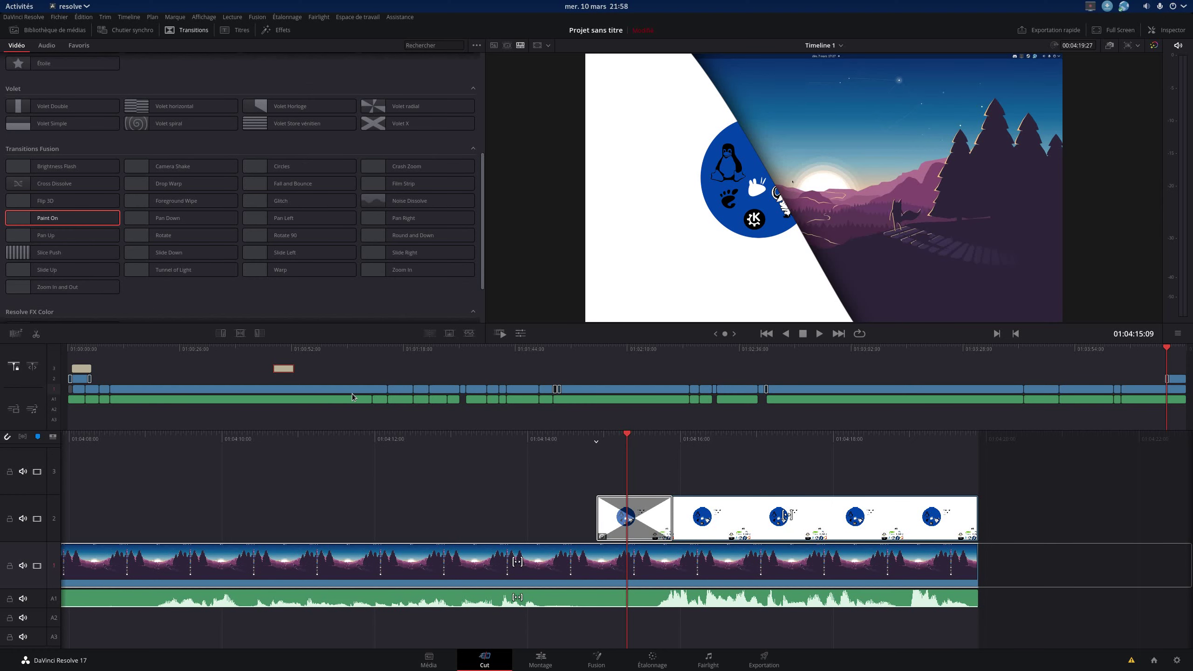
{"action": "left_click_drag", "start_coordinate": [1144, 354], "coordinate": [104, 422]}
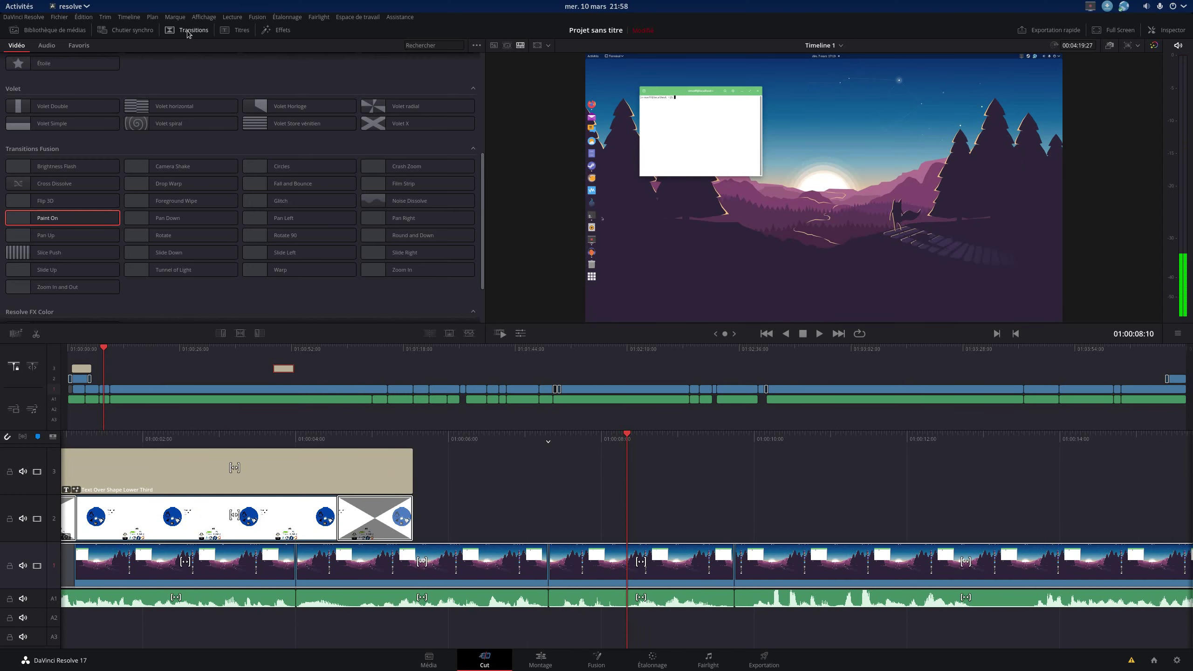
- Open the Effects library, browse its Audio and Générateurs lists, and return to Video effects
{"action": "left_click", "coordinate": [241, 30]}
{"action": "left_click", "coordinate": [282, 30]}
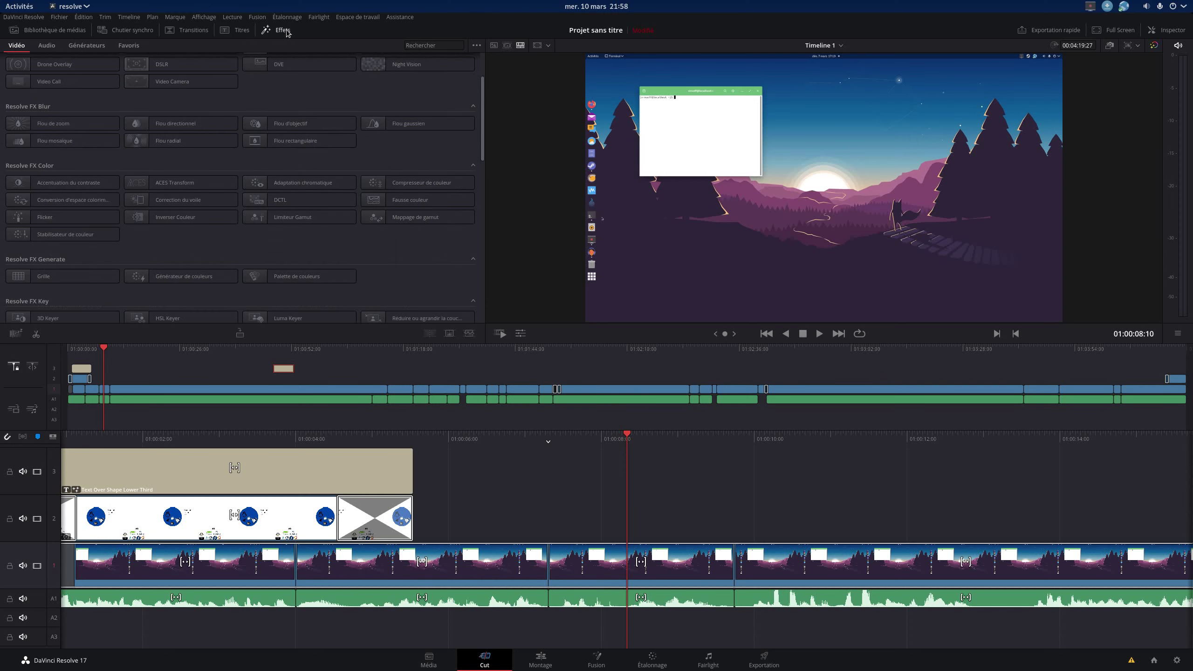
{"action": "scroll", "coordinate": [333, 211], "scroll_direction": "down", "scroll_amount": 5}
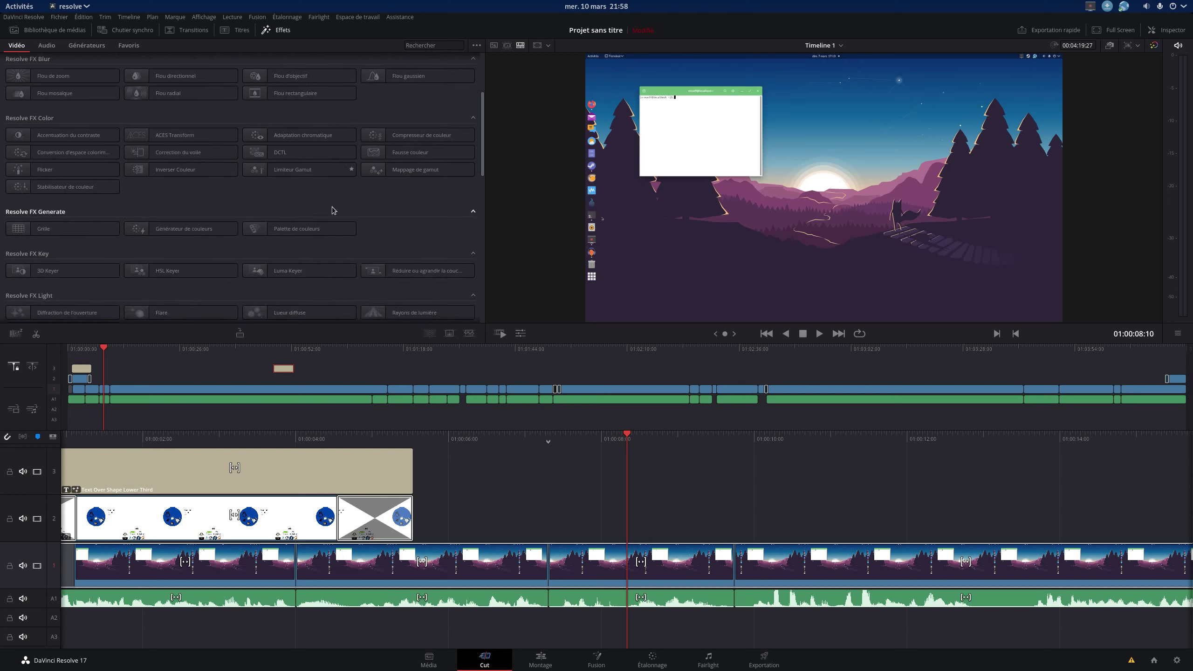
{"action": "scroll", "coordinate": [334, 213], "scroll_direction": "up", "scroll_amount": 5}
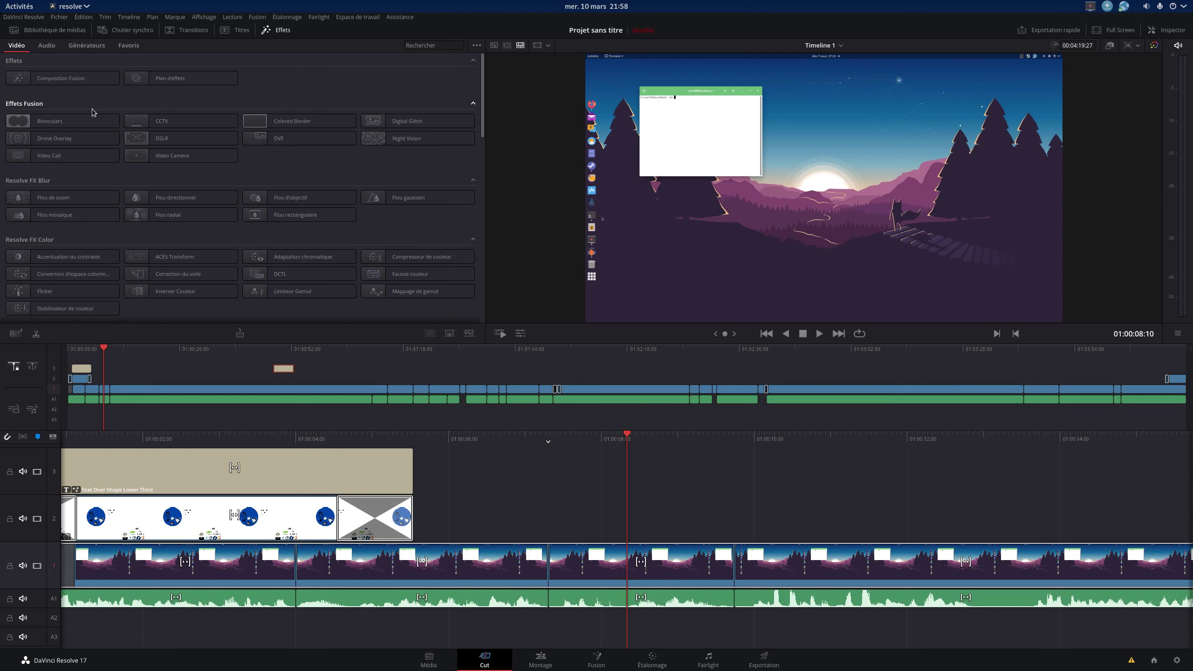
{"action": "left_click", "coordinate": [50, 46]}
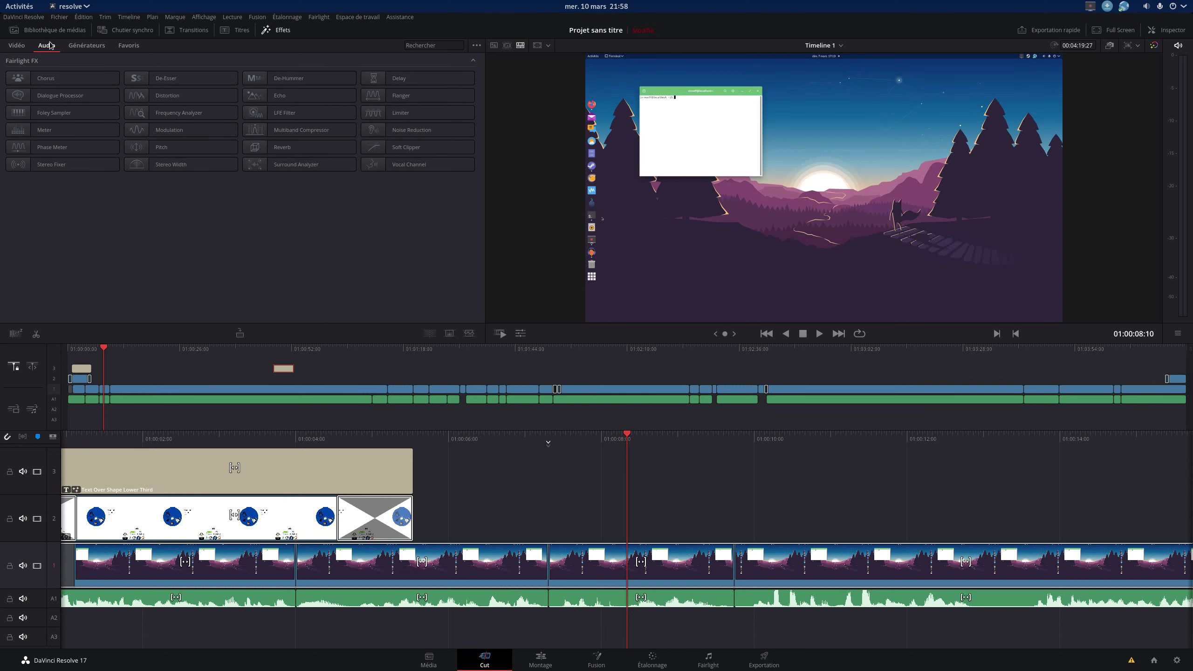
{"action": "left_click", "coordinate": [14, 46]}
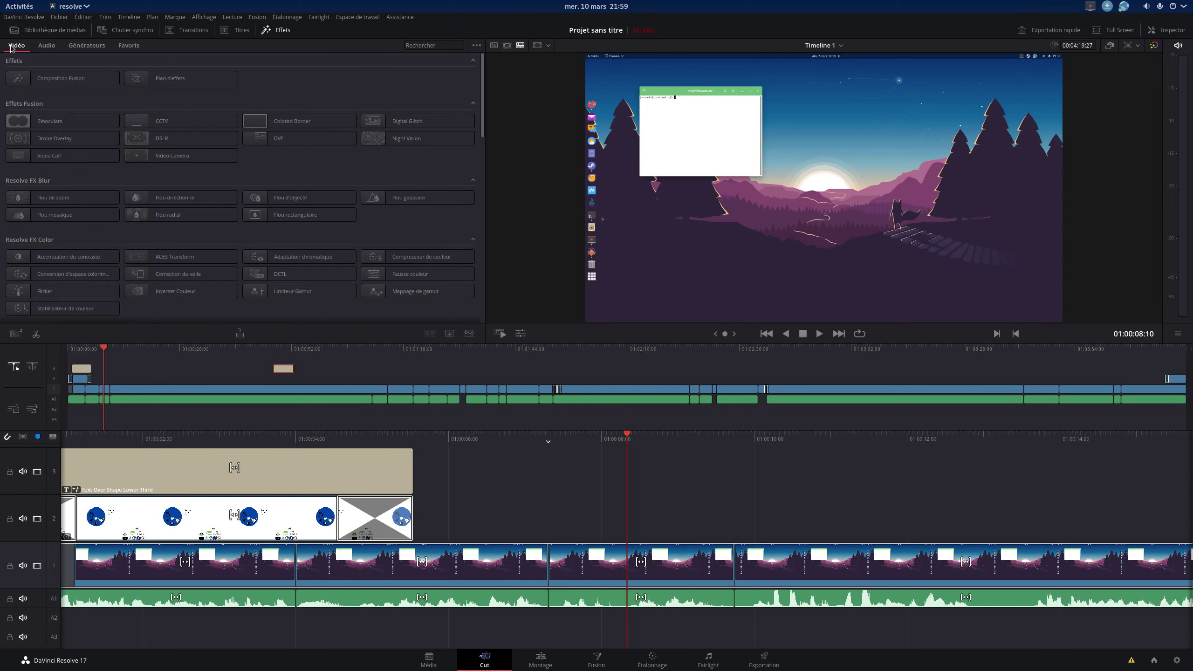
{"action": "left_click", "coordinate": [86, 49]}
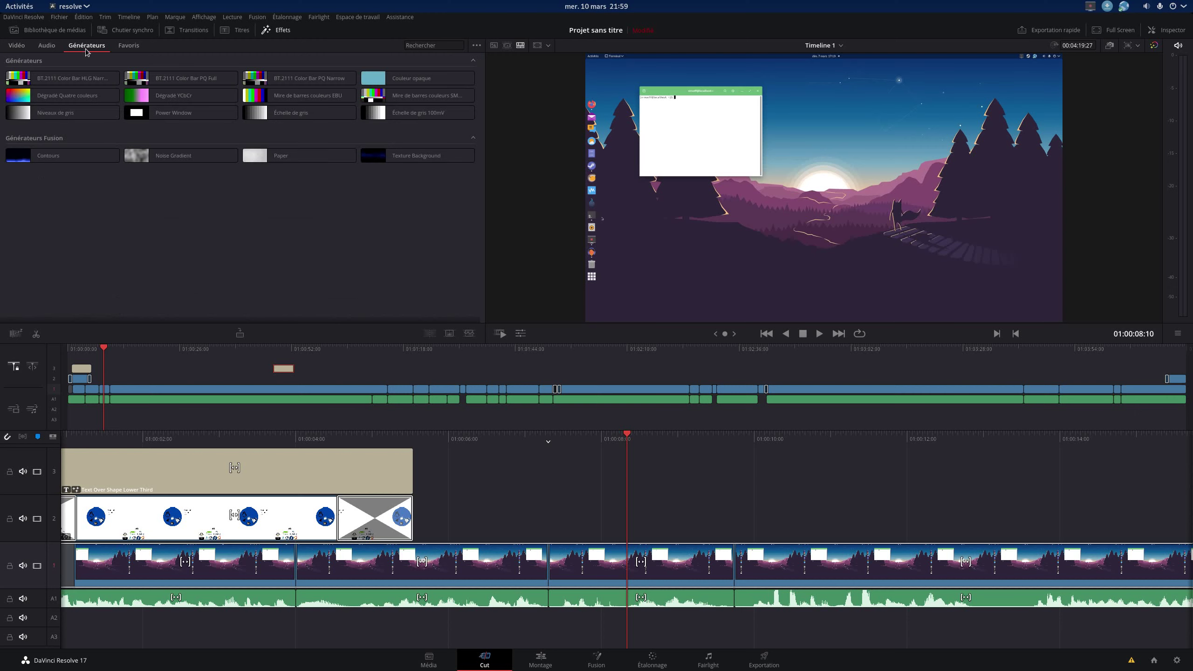
{"action": "left_click", "coordinate": [16, 47]}
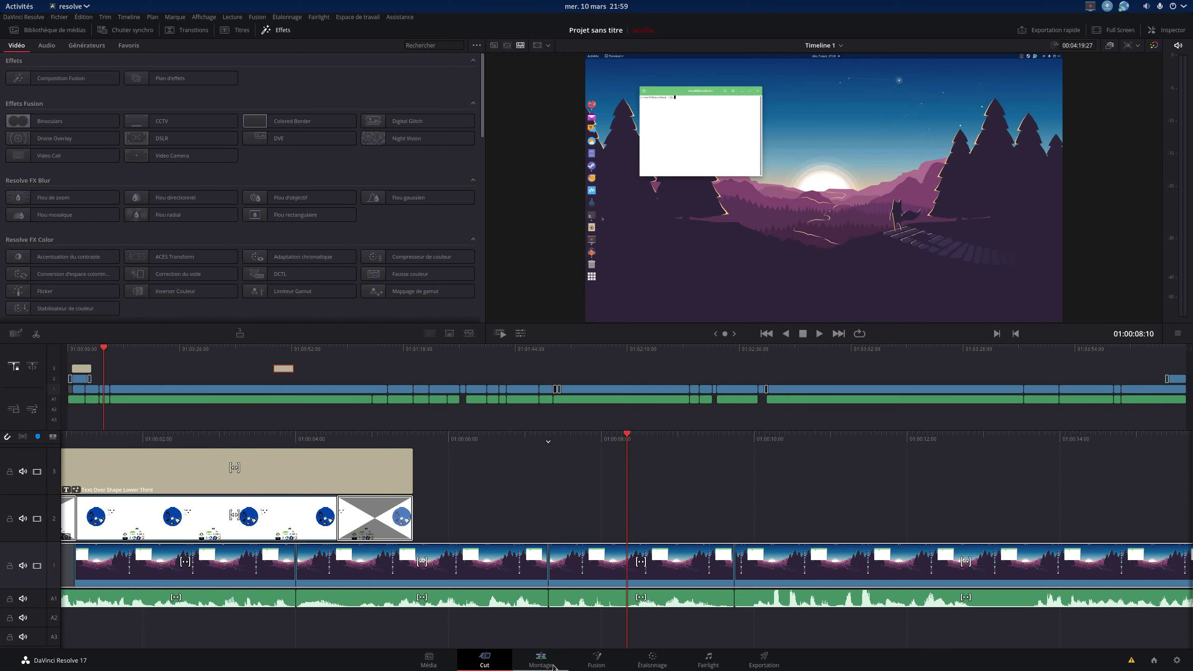
- Back on the Edit page, select the discord .mov clip on V1 and show its Video inspector
{"action": "left_click", "coordinate": [540, 659]}
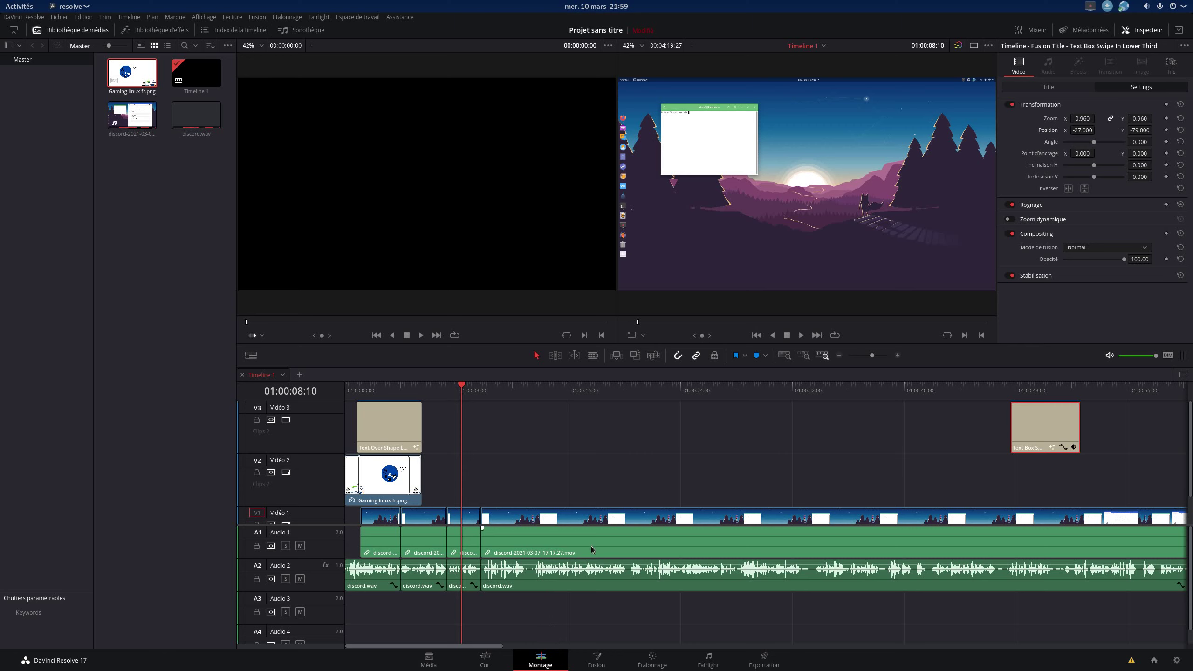
{"action": "left_click", "coordinate": [593, 584]}
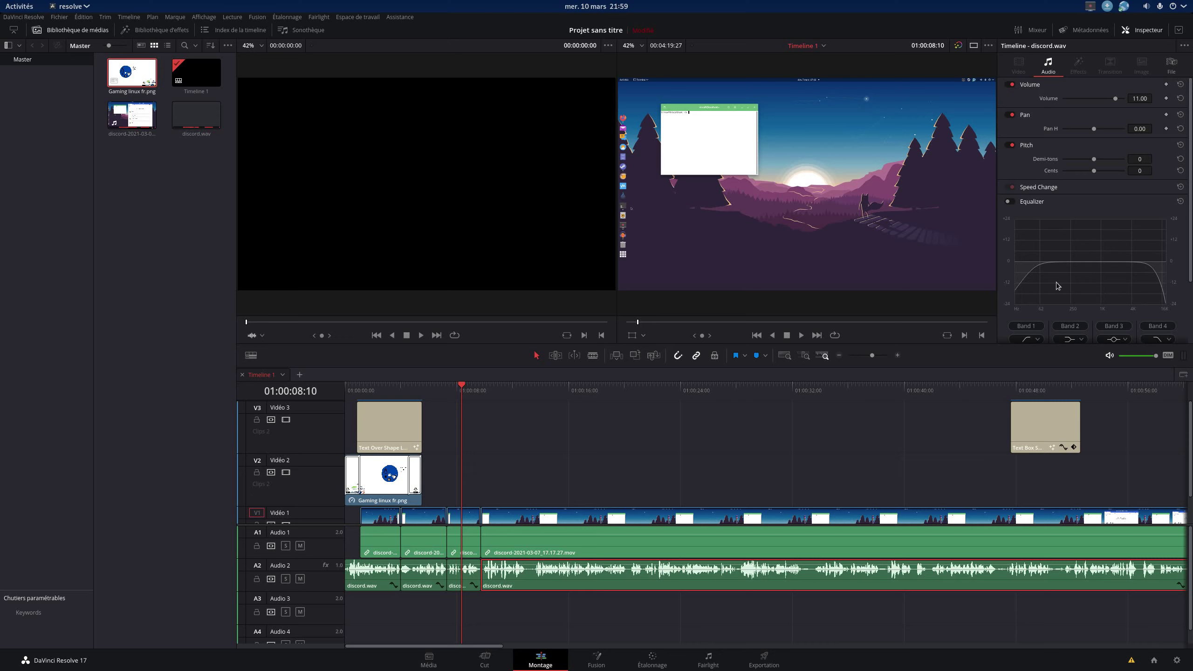
{"action": "scroll", "coordinate": [1172, 291], "scroll_direction": "down", "scroll_amount": 3}
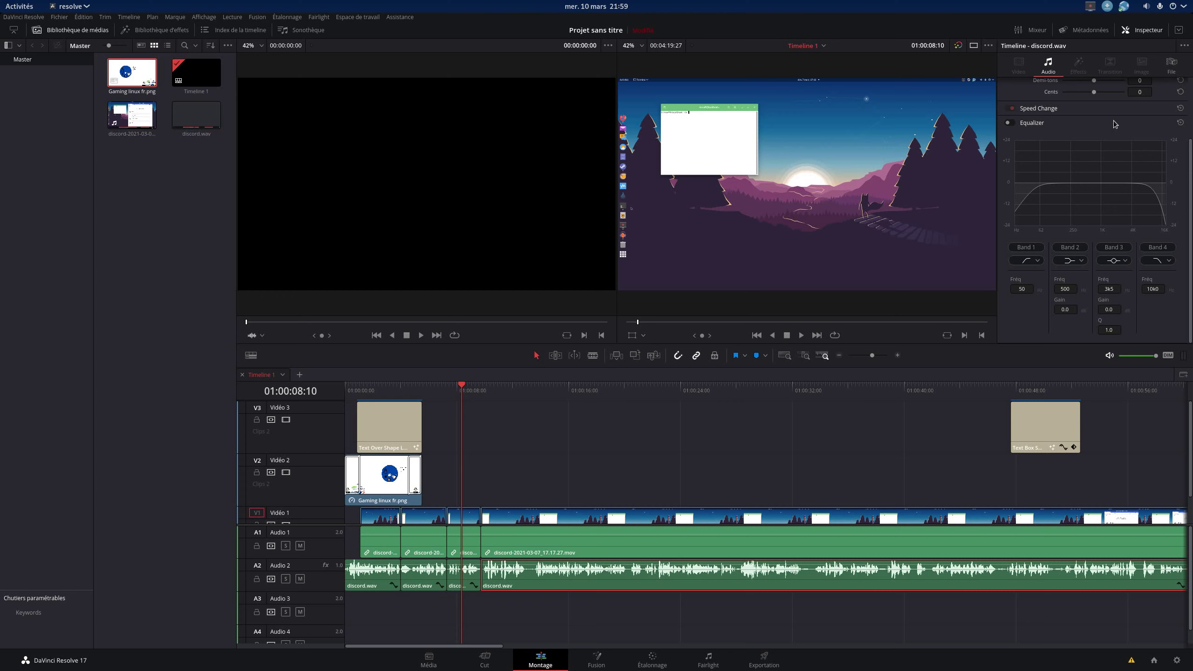
{"action": "left_click", "coordinate": [610, 533]}
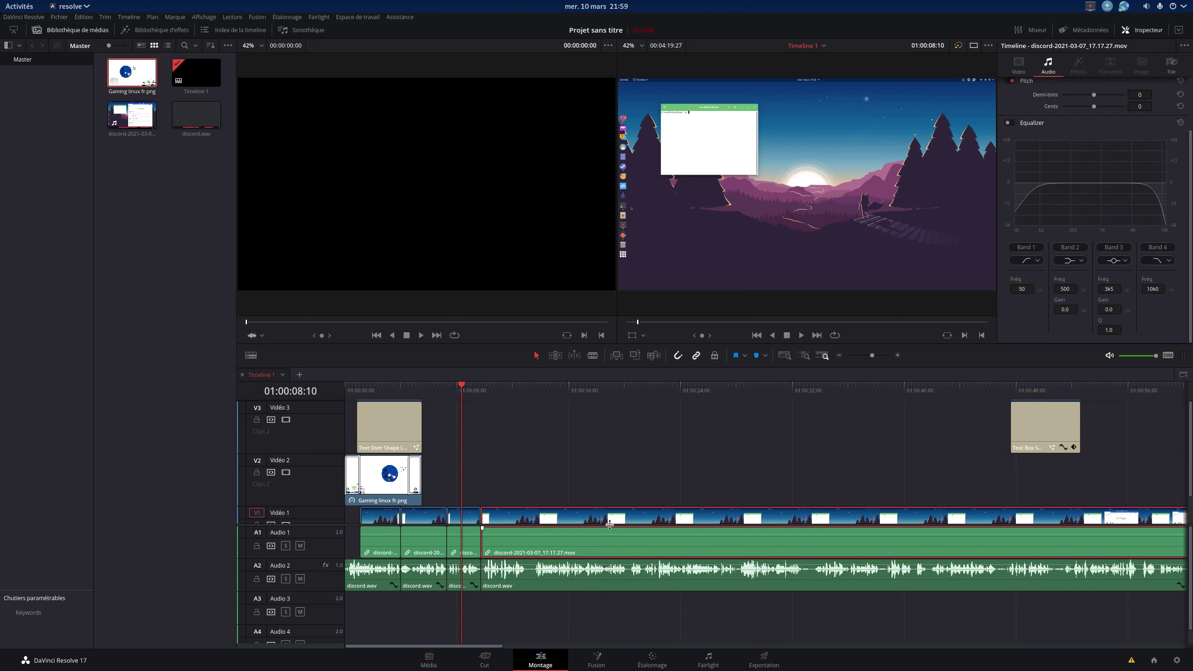
{"action": "left_click", "coordinate": [1019, 70]}
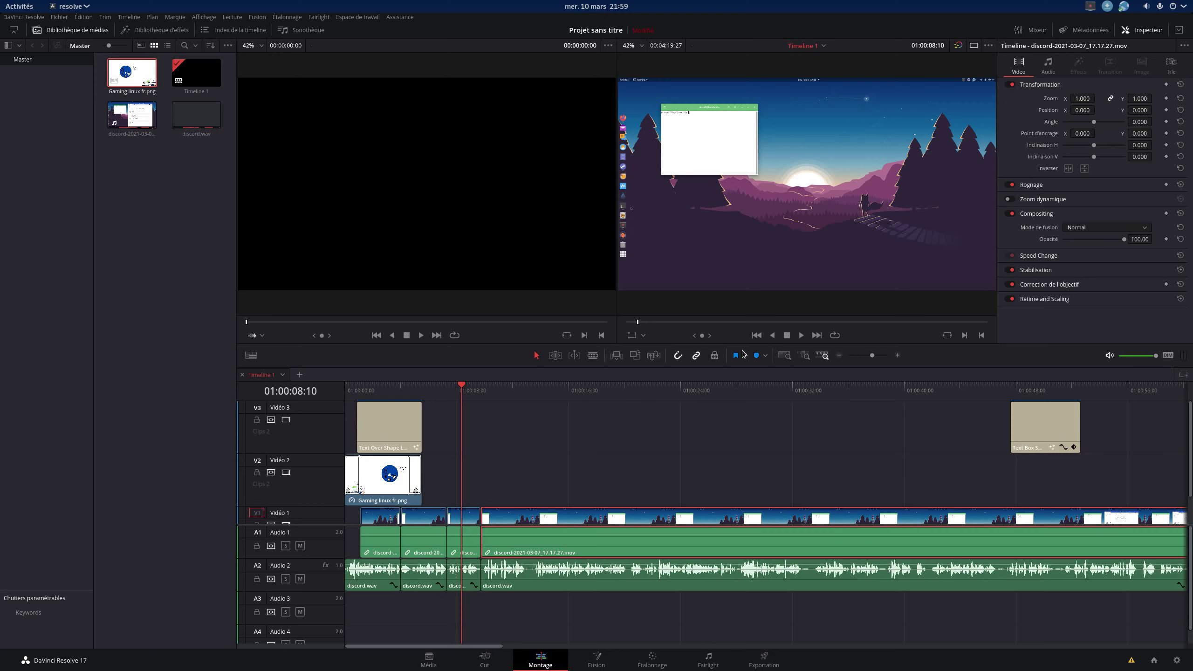
- Place the discord recording on Vidéo 2 after the logo, zoomed to 0.390 and moved lower right
{"action": "left_click_drag", "start_coordinate": [132, 115], "coordinate": [533, 484]}
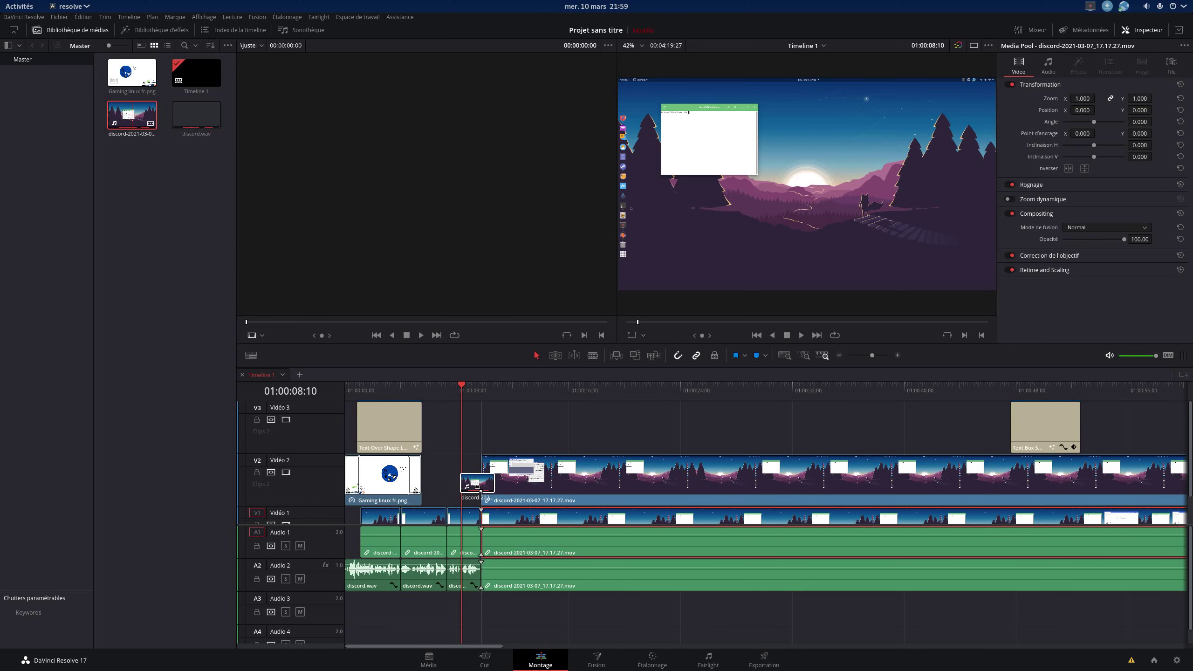
{"action": "left_click_drag", "start_coordinate": [532, 484], "coordinate": [479, 485]}
{"action": "left_click", "coordinate": [580, 477]}
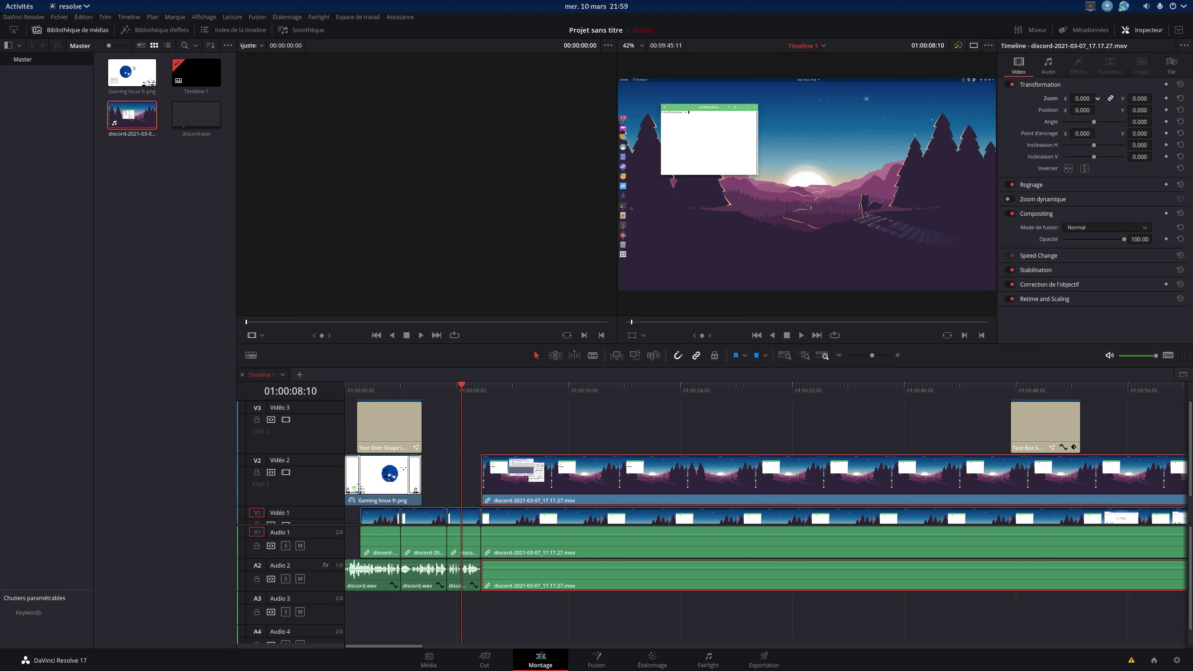
{"action": "scroll", "coordinate": [1097, 97], "scroll_direction": "up", "scroll_amount": 2}
{"action": "left_click", "coordinate": [546, 396]}
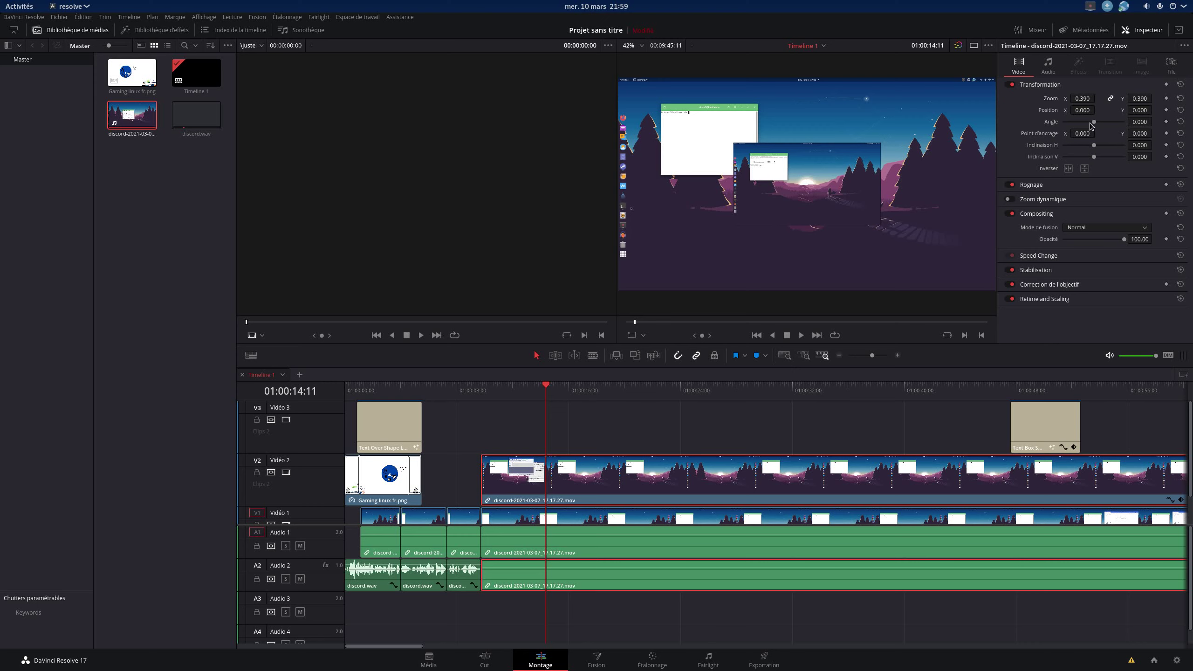
{"action": "mouse_move", "coordinate": [1082, 110]}
{"action": "left_mouse_down"}
{"action": "mouse_move", "coordinate": [1097, 110]}
{"action": "mouse_move", "coordinate": [1048, 211]}
{"action": "left_mouse_up"}
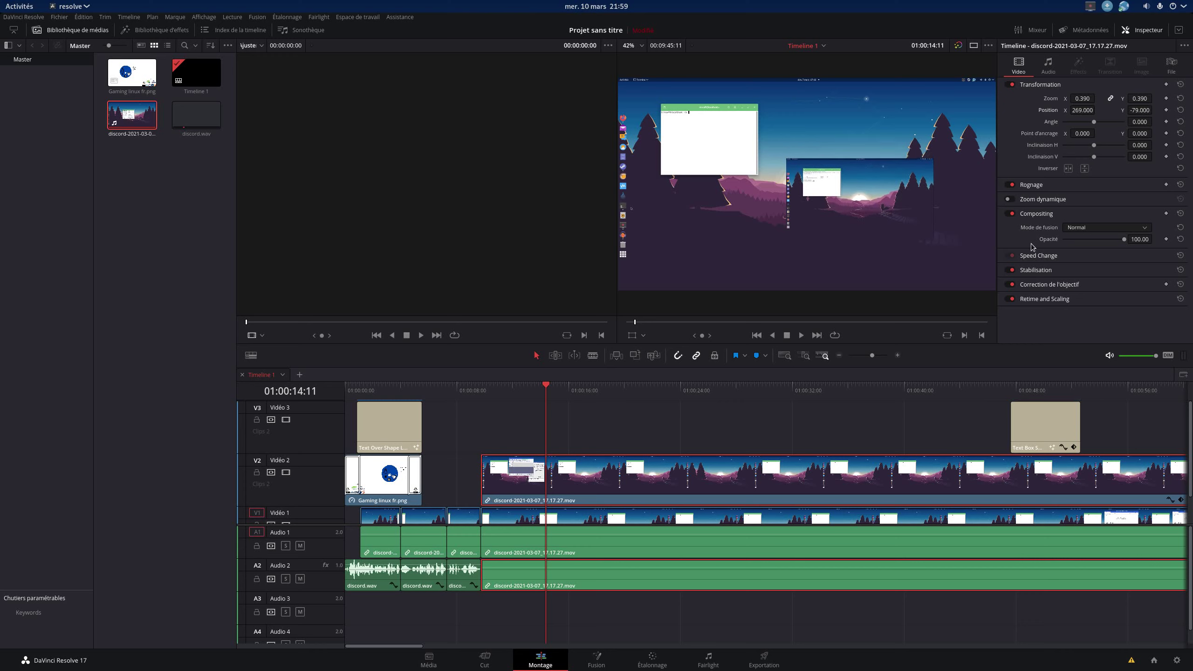
- Set the inset's blend mode to Lumière crue with opacity 90.84
{"action": "left_click", "coordinate": [1072, 229]}
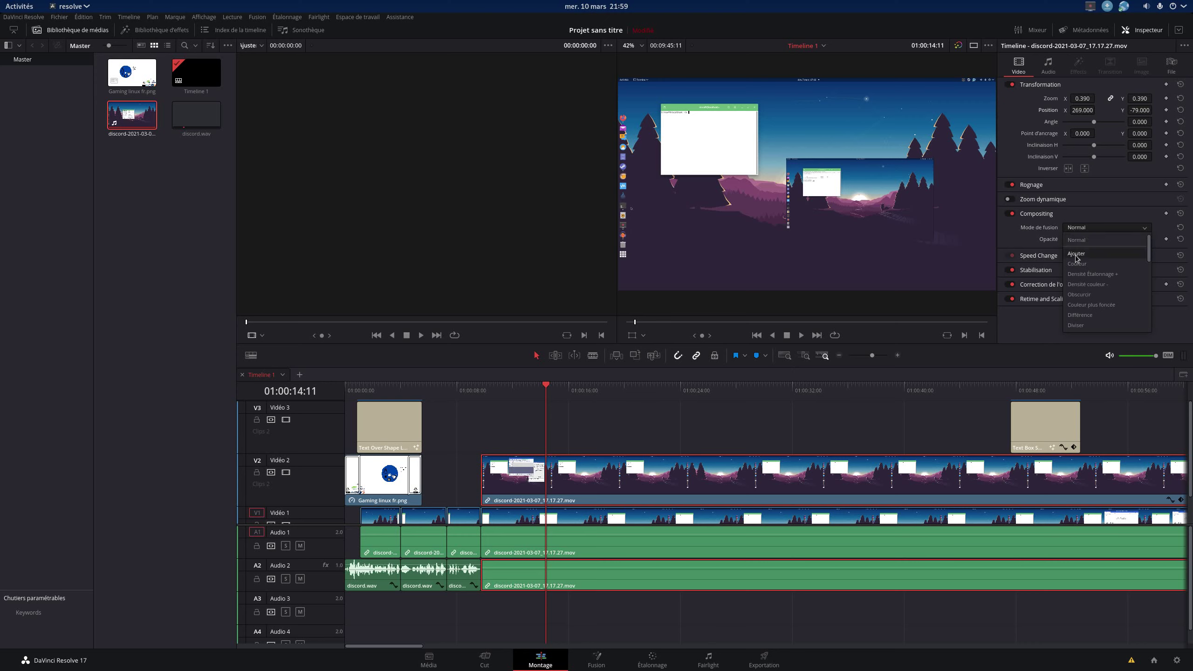
{"action": "left_click", "coordinate": [1077, 274]}
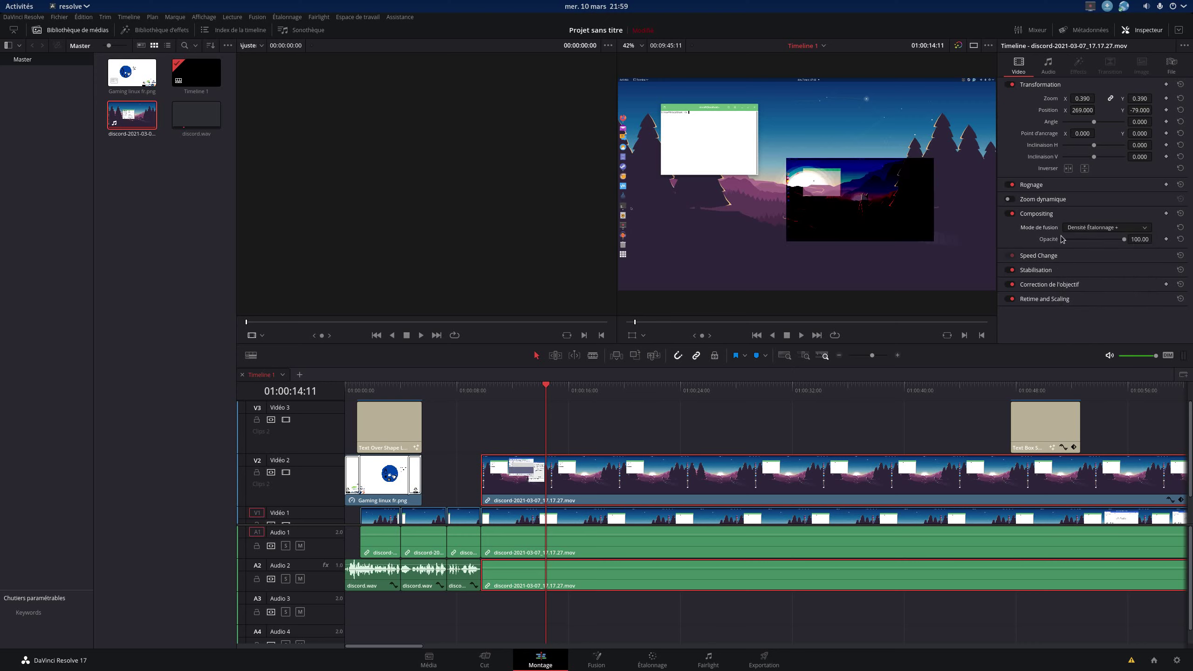
{"action": "left_click", "coordinate": [1082, 227]}
{"action": "scroll", "coordinate": [1083, 306], "scroll_direction": "down", "scroll_amount": 2}
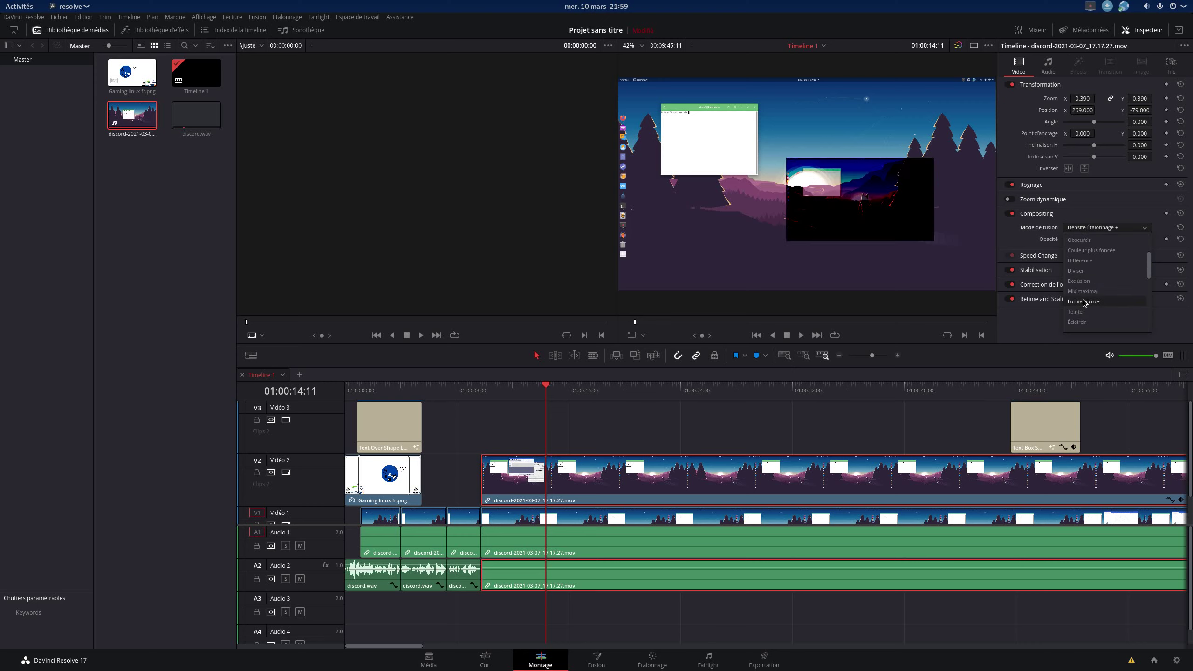
{"action": "left_click", "coordinate": [1086, 303]}
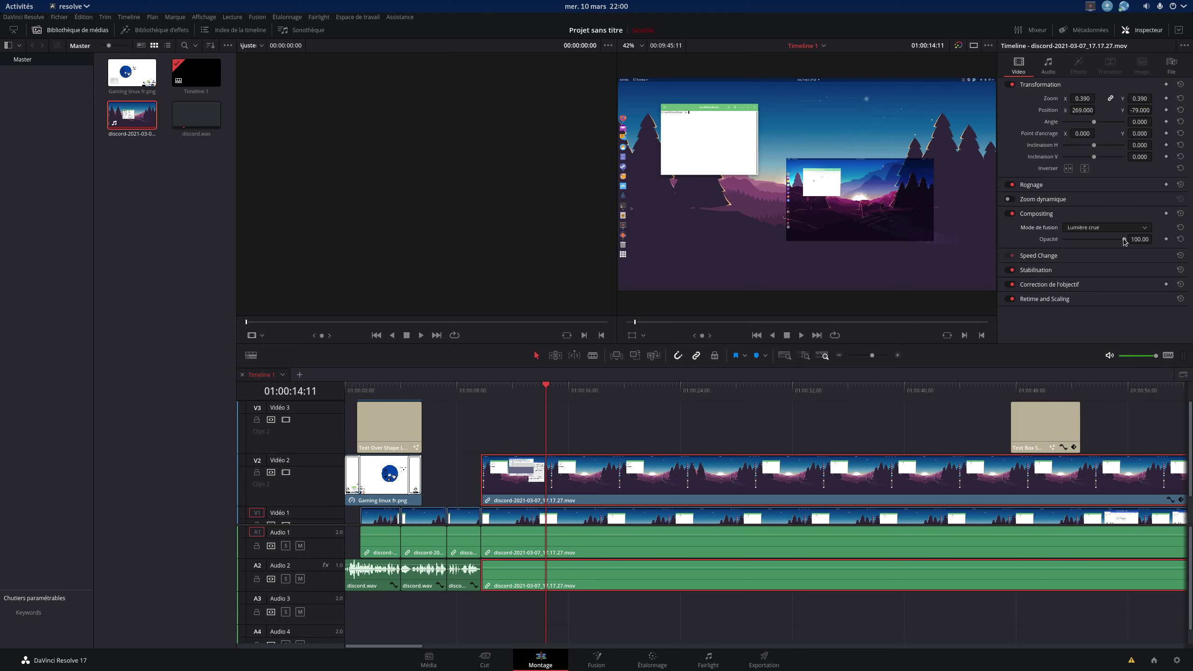
{"action": "left_click_drag", "start_coordinate": [1124, 239], "coordinate": [1119, 240]}
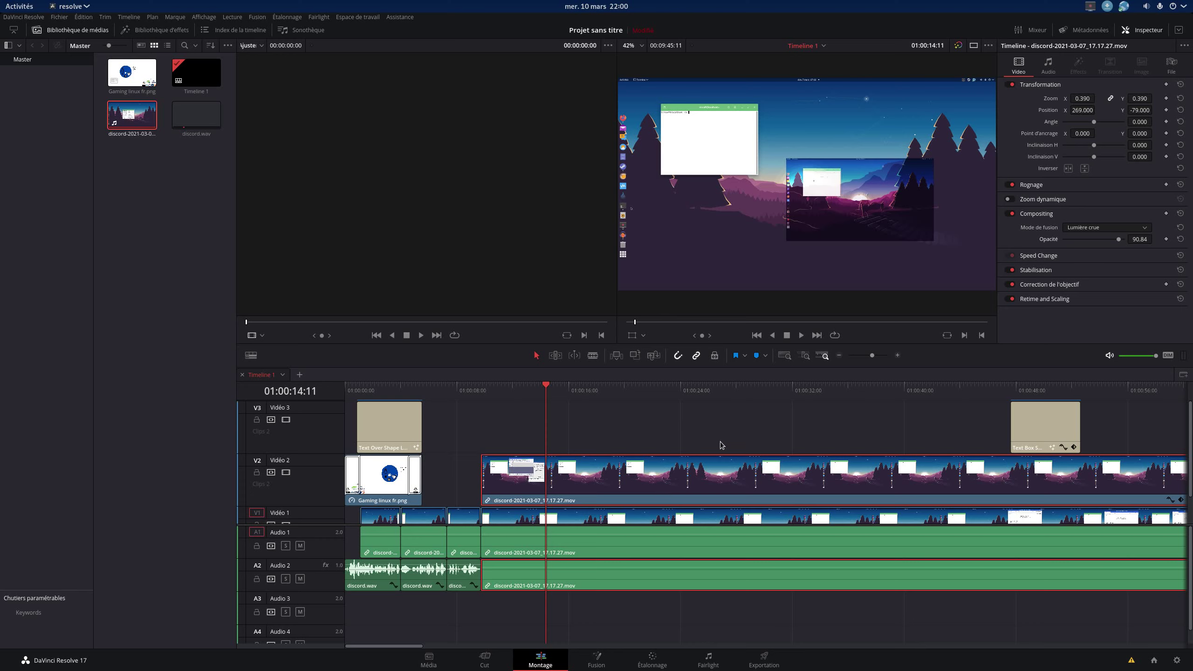
- Delete the V2 inset clip, reduce the video track height, and open the clip on the Fusion page
{"action": "key", "text": "Delete"}
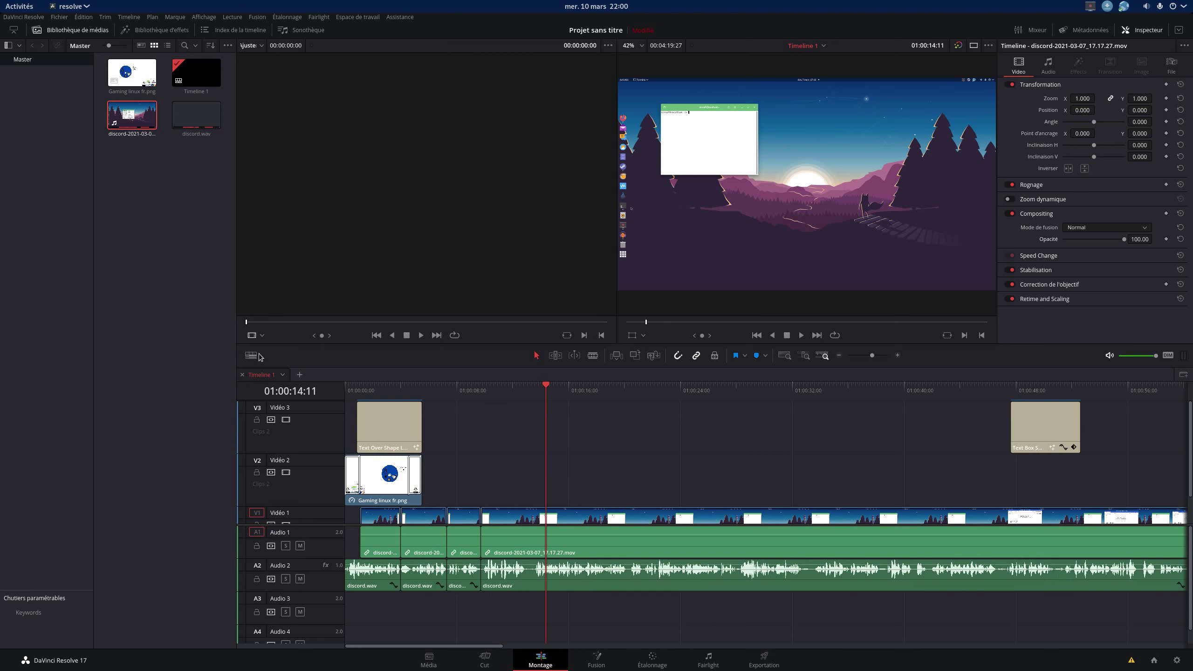
{"action": "left_click", "coordinate": [251, 357]}
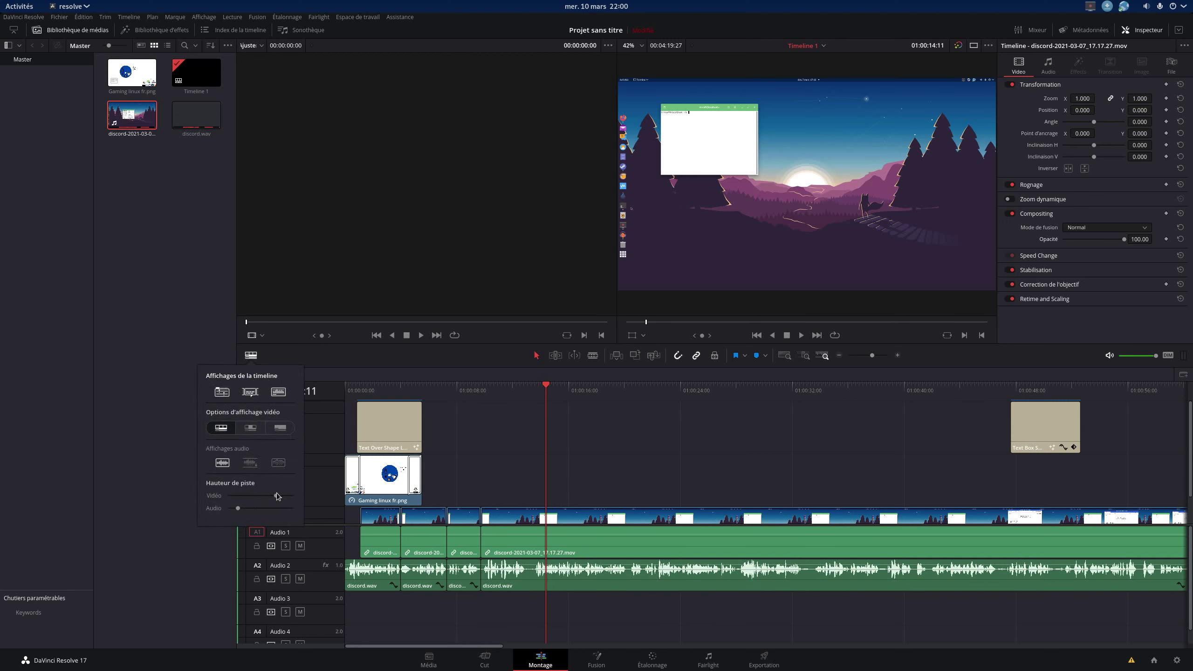
{"action": "left_click_drag", "start_coordinate": [276, 496], "coordinate": [263, 496]}
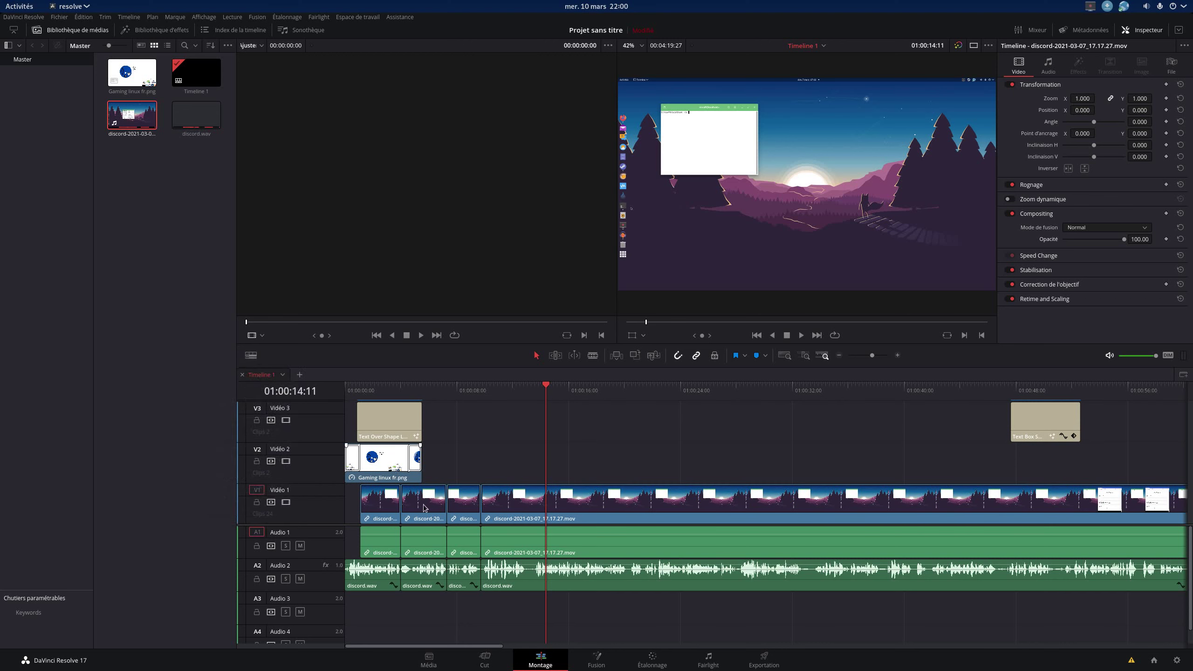
{"action": "left_click", "coordinate": [598, 669]}
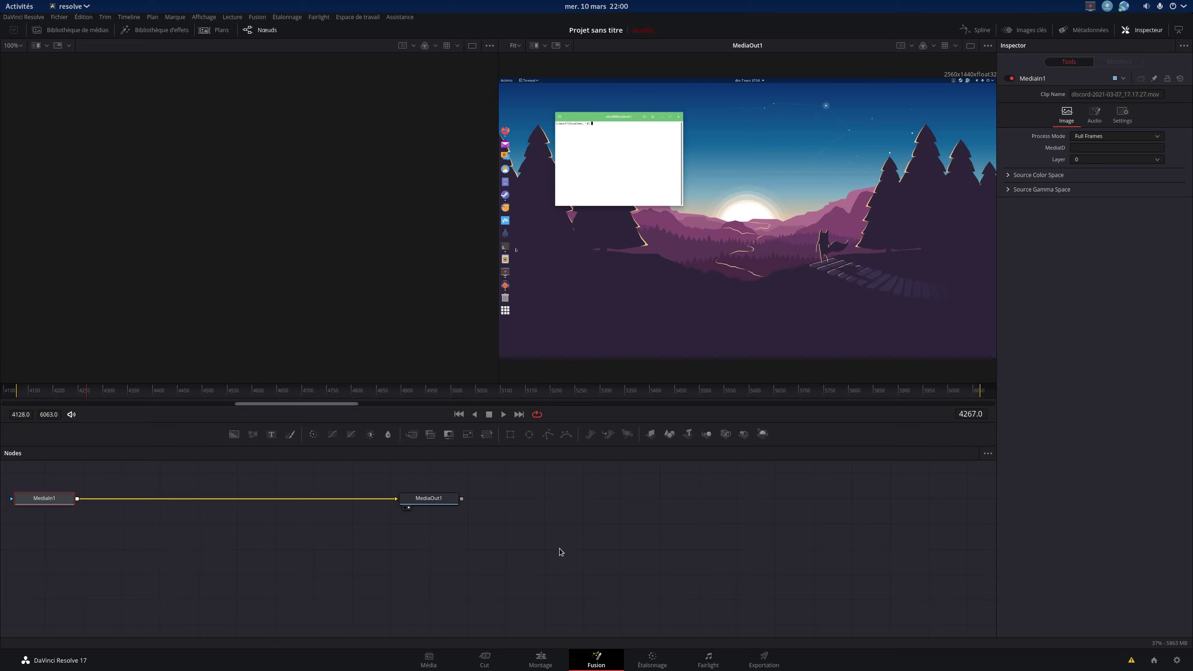
- Switch to the Étalonnage (Color) page showing clip 06 with default wheels and curves
{"action": "left_click", "coordinate": [639, 659]}
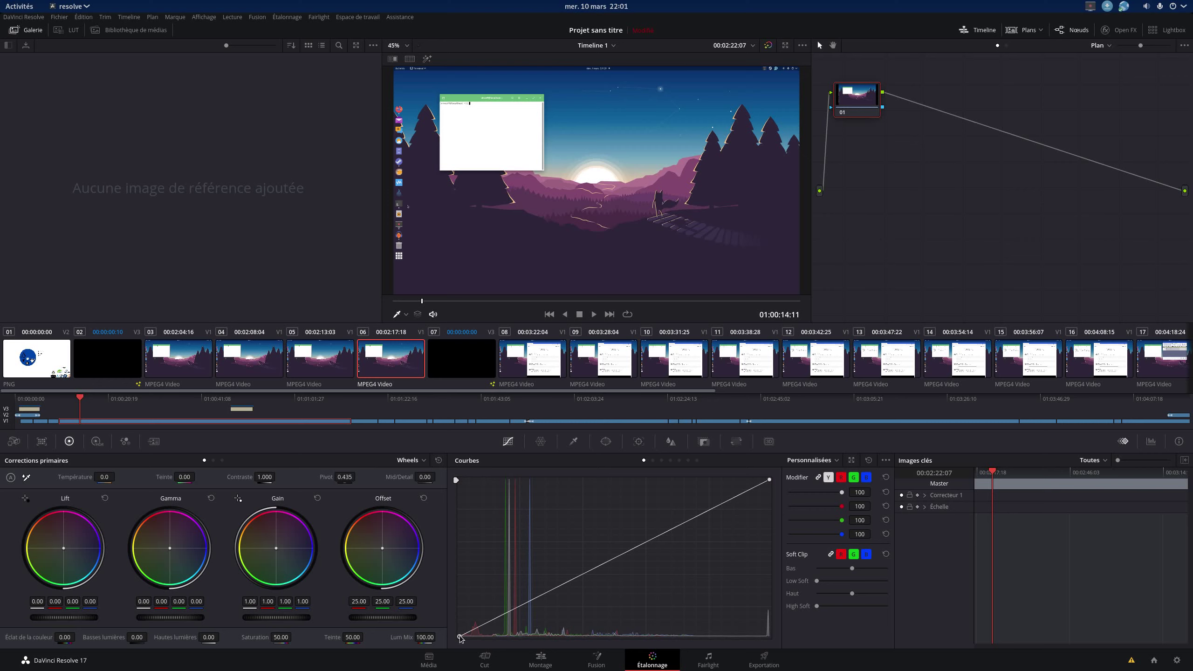
- Try a deeper curve black point and a blue Gain shift on clip 06, then undo
{"action": "mouse_move", "coordinate": [459, 636]}
{"action": "left_mouse_down"}
{"action": "mouse_move", "coordinate": [554, 636]}
{"action": "mouse_move", "coordinate": [560, 610]}
{"action": "mouse_move", "coordinate": [454, 603]}
{"action": "left_mouse_up"}
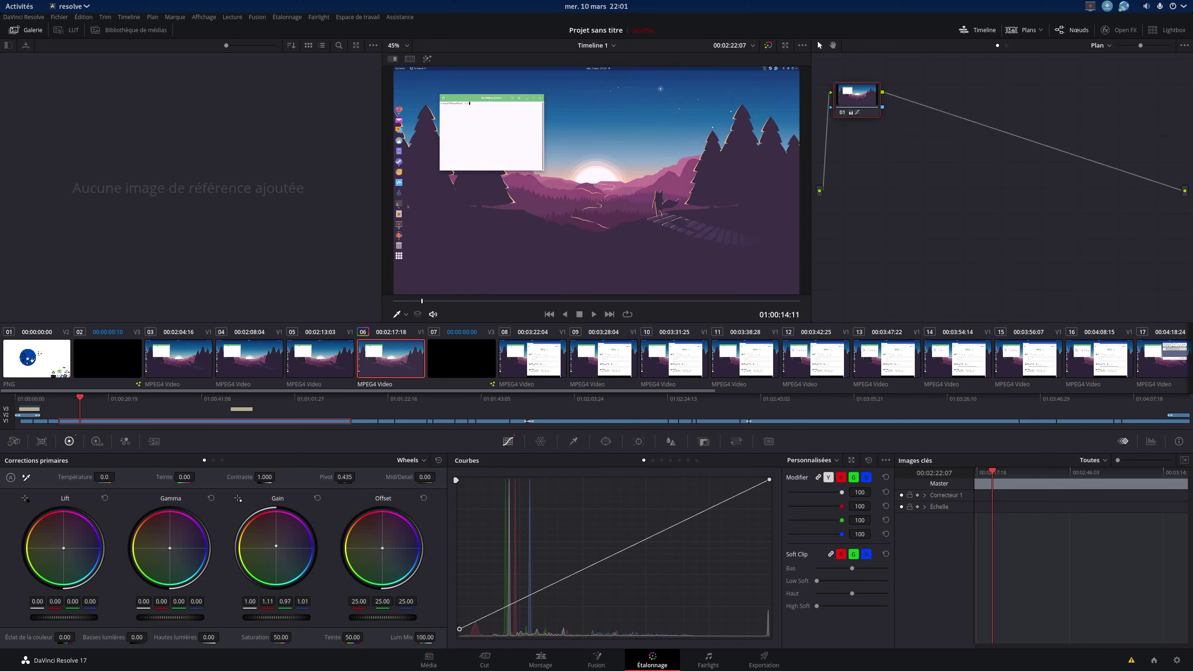
{"action": "left_click_drag", "start_coordinate": [276, 546], "coordinate": [279, 548]}
{"action": "key", "text": "ctrl+z"}
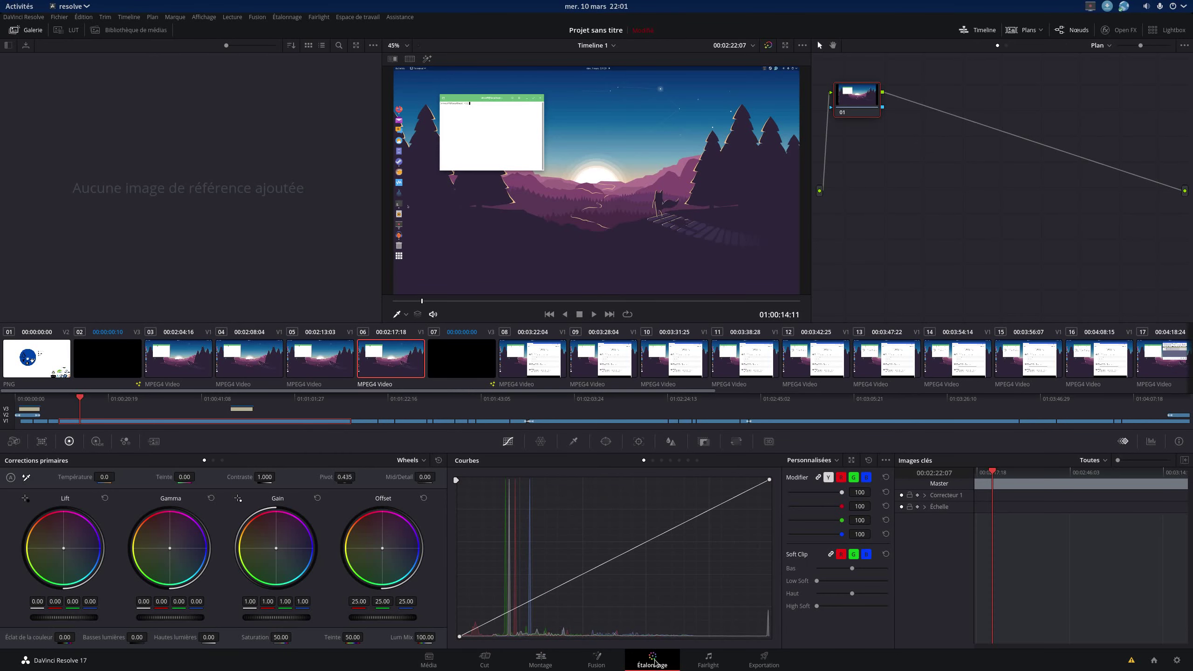
- Step through clips 08 to 11 and select clip 15 for grading
{"action": "left_click", "coordinate": [512, 374]}
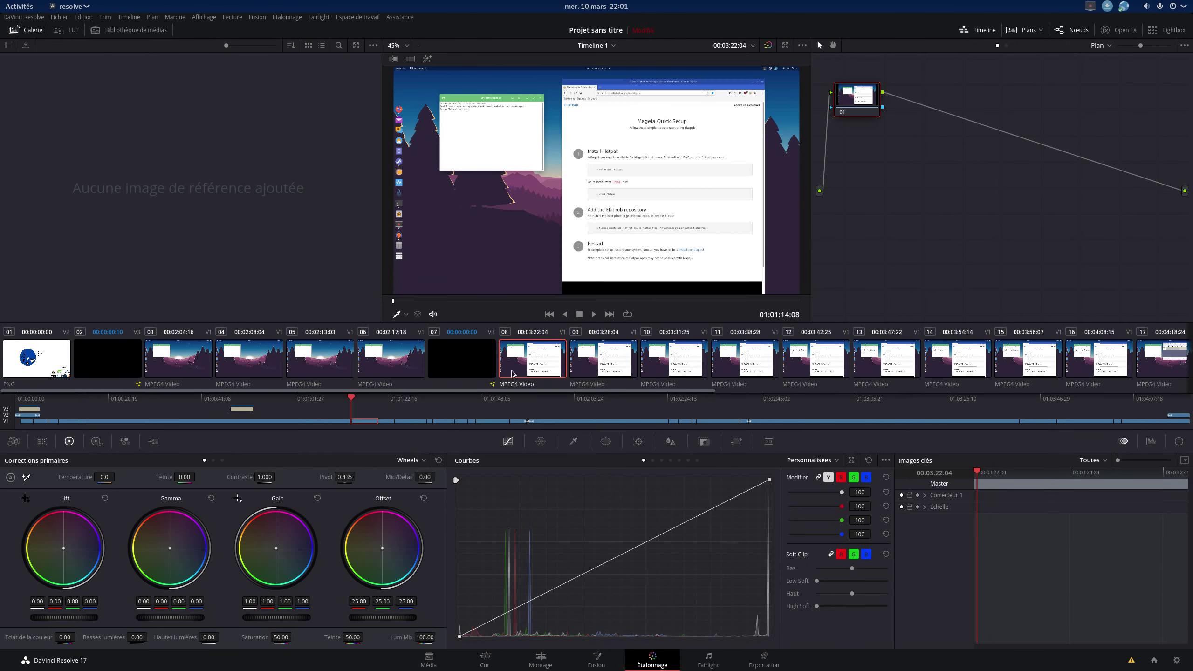
{"action": "left_click", "coordinate": [591, 369]}
{"action": "left_click", "coordinate": [639, 367]}
{"action": "left_click", "coordinate": [746, 361]}
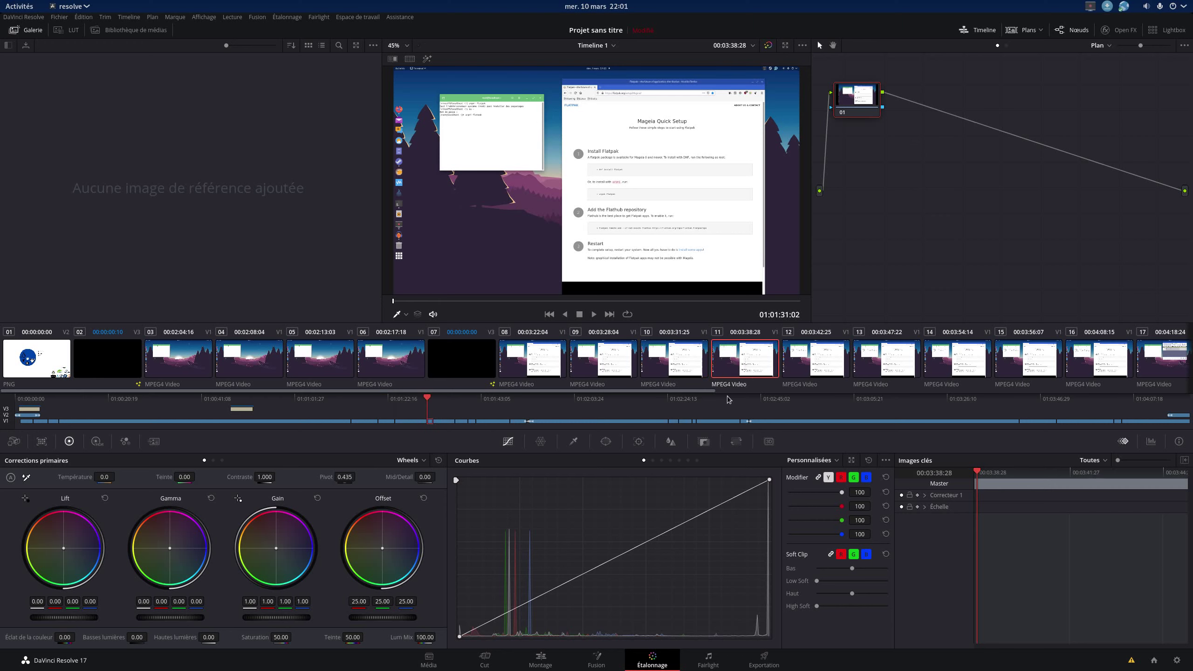
{"action": "scroll", "coordinate": [687, 376], "scroll_direction": "down", "scroll_amount": 5}
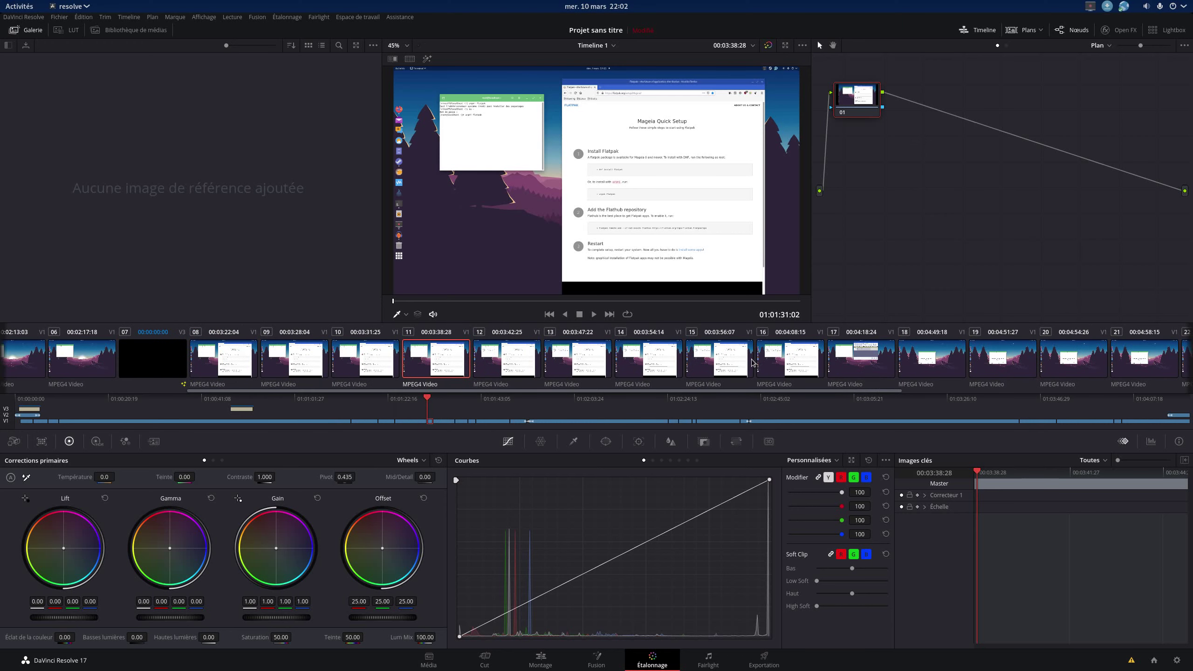
{"action": "left_click", "coordinate": [728, 363]}
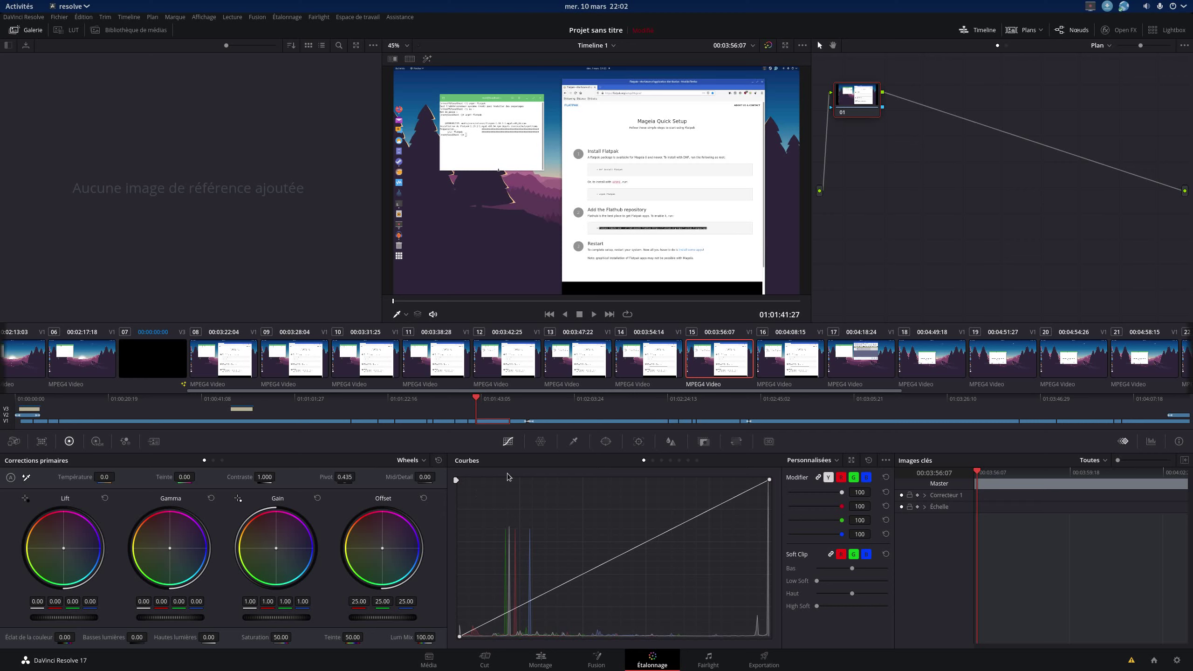
- Shift clip 15's Gamma wheel slightly and play it back to review the grade
{"action": "left_click_drag", "start_coordinate": [221, 559], "coordinate": [227, 558]}
{"action": "left_click_drag", "start_coordinate": [478, 401], "coordinate": [472, 400]}
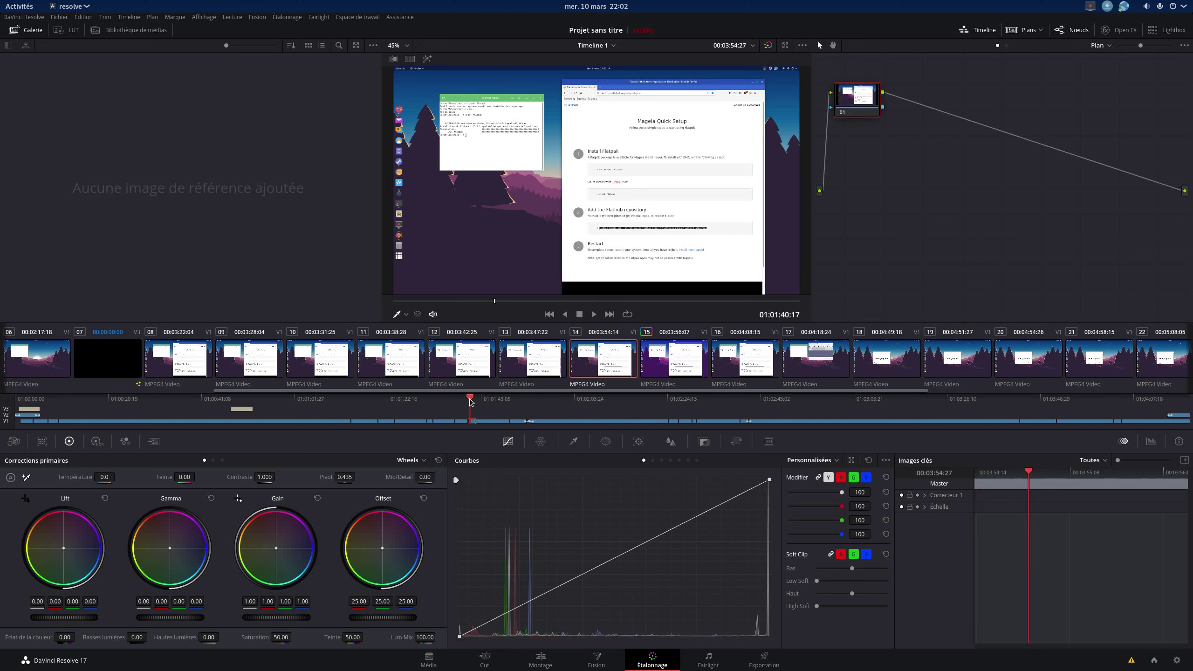
{"action": "left_click", "coordinate": [589, 315]}
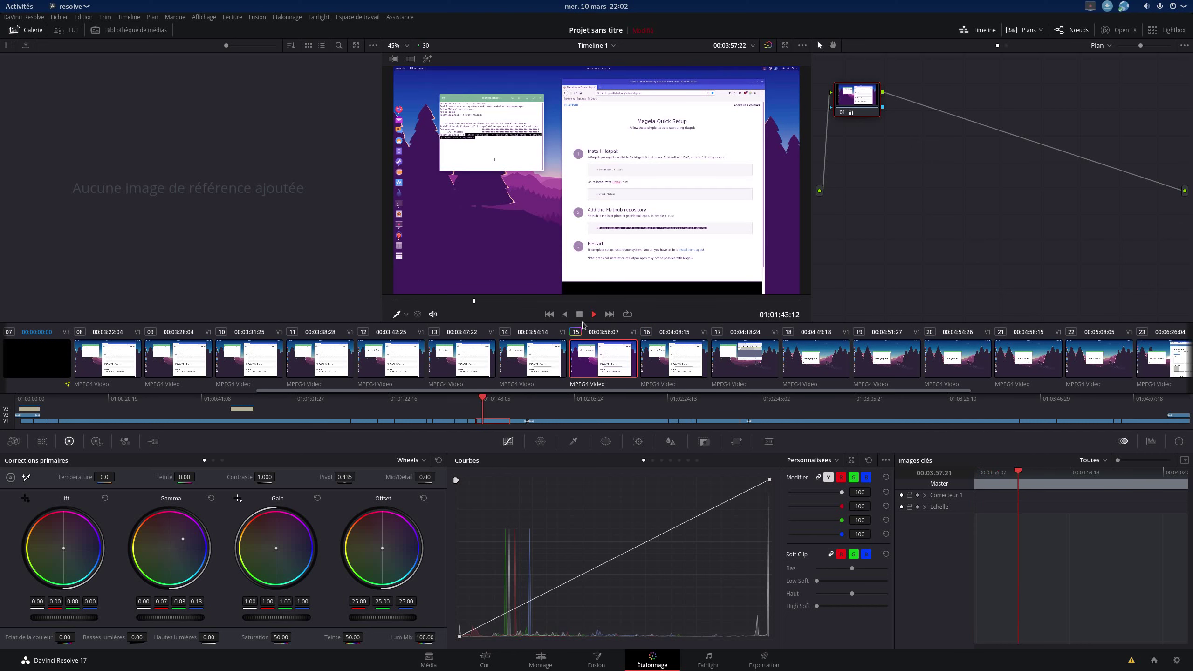
{"action": "left_click", "coordinate": [579, 314]}
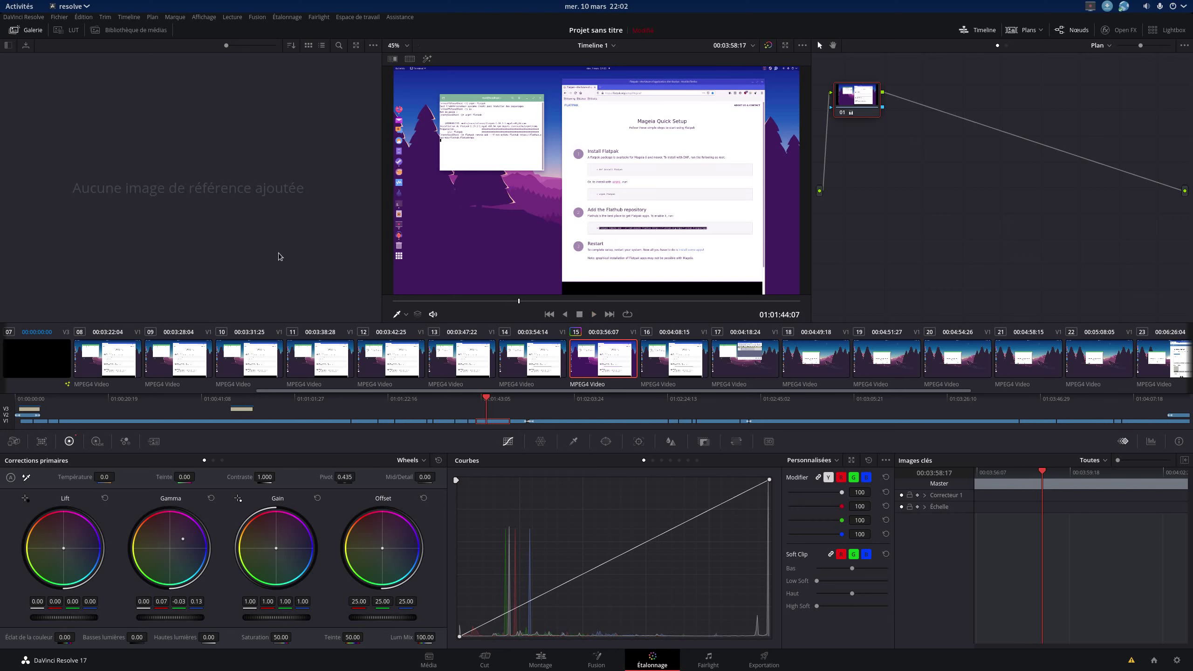
- Glance at the Edit menu without choosing anything, then move to the Fairlight audio page
{"action": "left_click", "coordinate": [84, 17]}
{"action": "left_click", "coordinate": [92, 29]}
{"action": "left_click", "coordinate": [713, 667]}
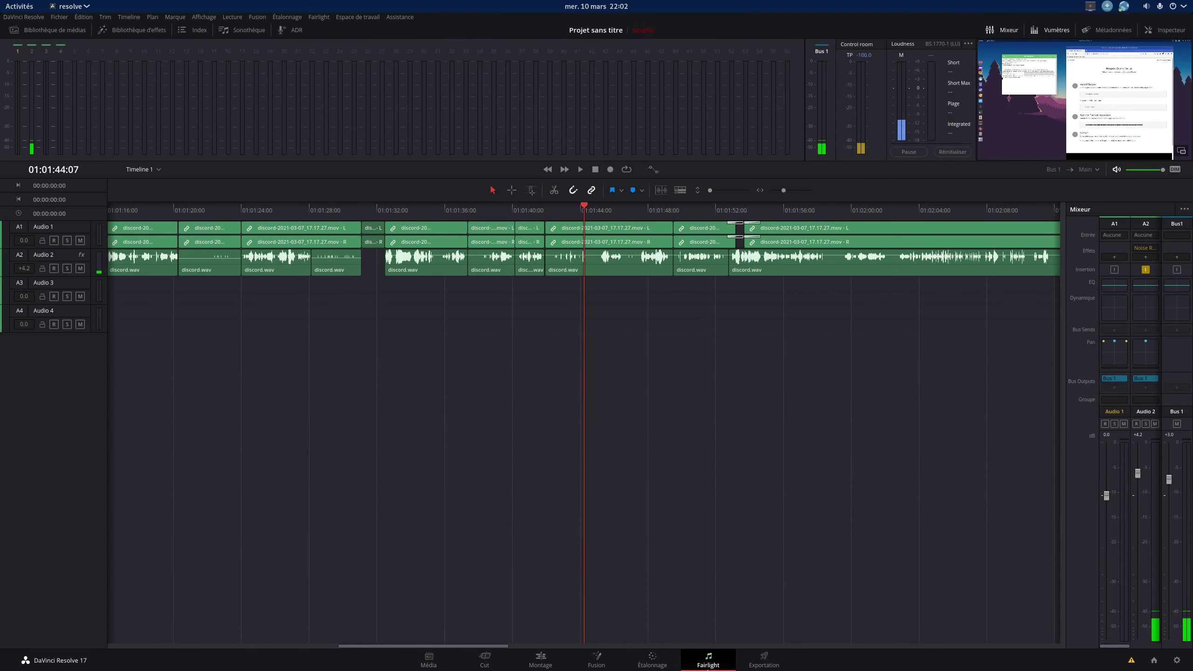
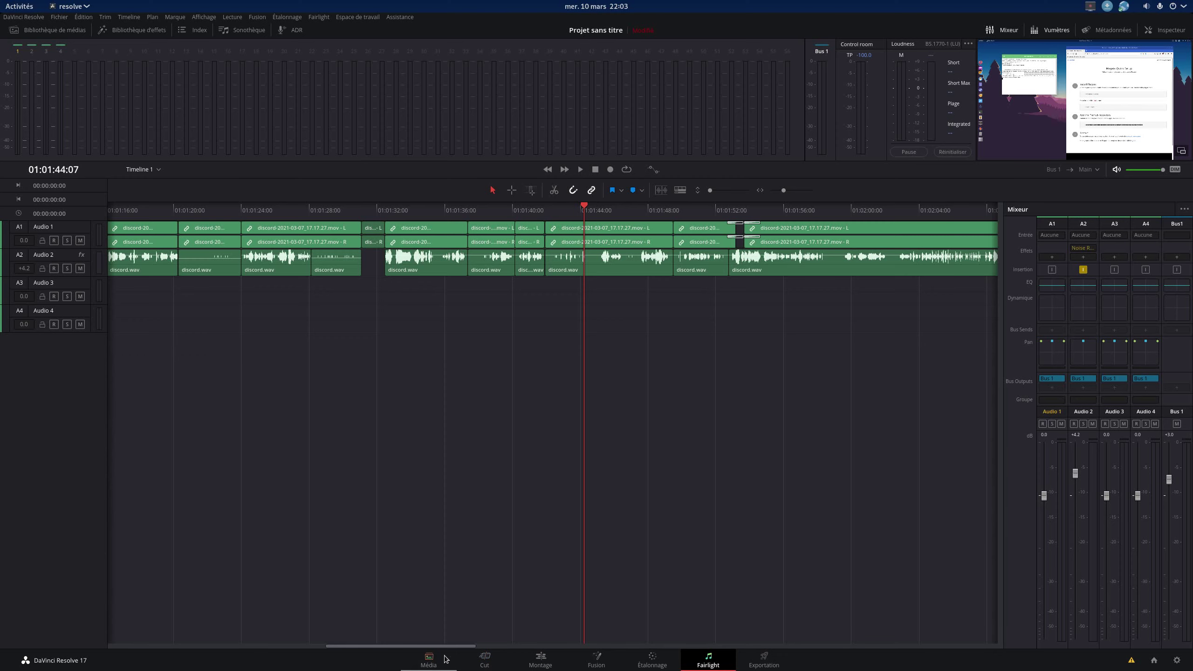
- Switch to the Cut page and show the Media Pool listing discord.wav and Timeline 1
{"action": "left_click", "coordinate": [476, 661]}
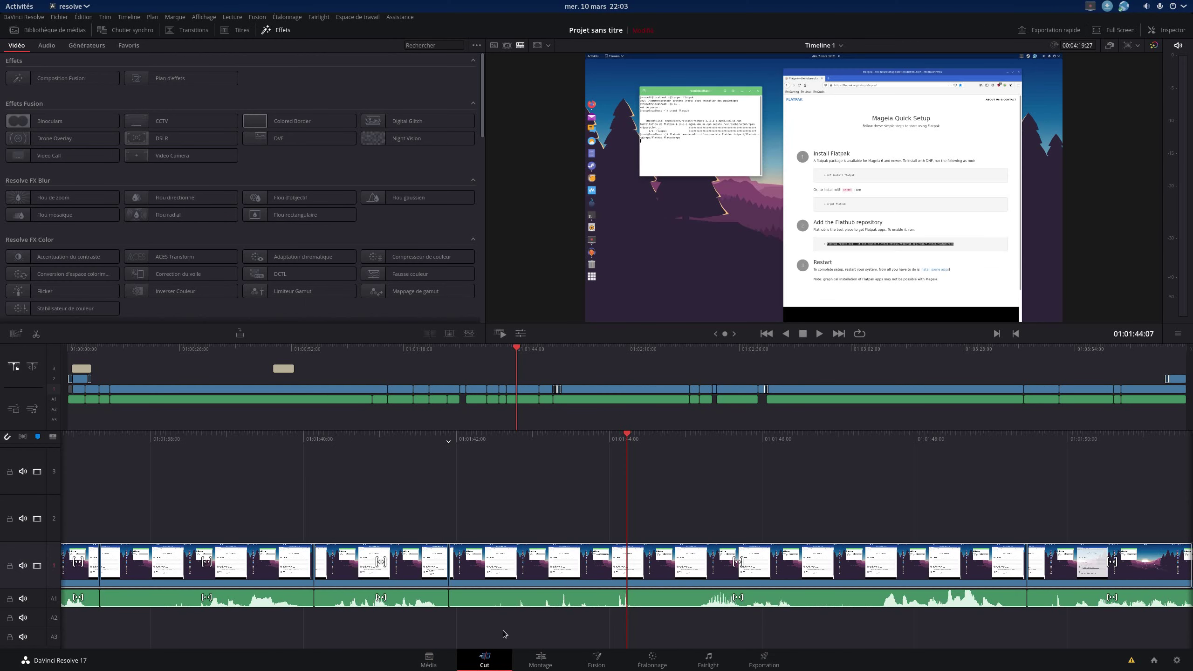
{"action": "left_click", "coordinate": [54, 30]}
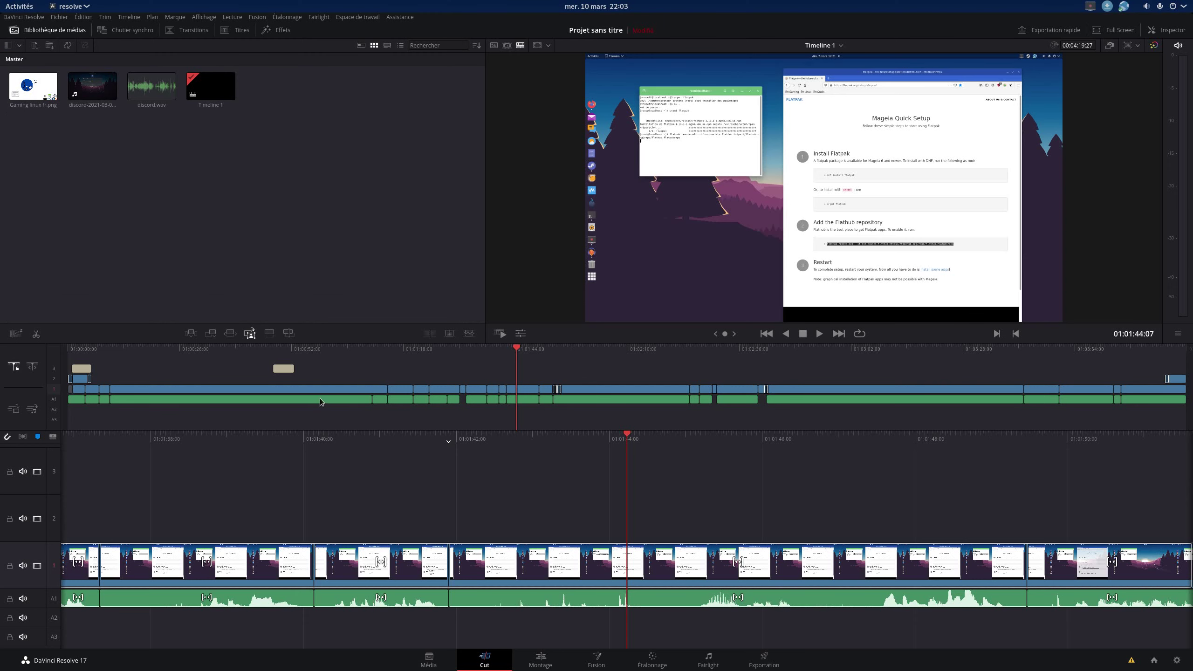
- Drag Joakim Karud - Longing.wav and Hanvai - Tell me from the Musique montage folder into the media pool
{"action": "key", "text": "alt+Tab"}
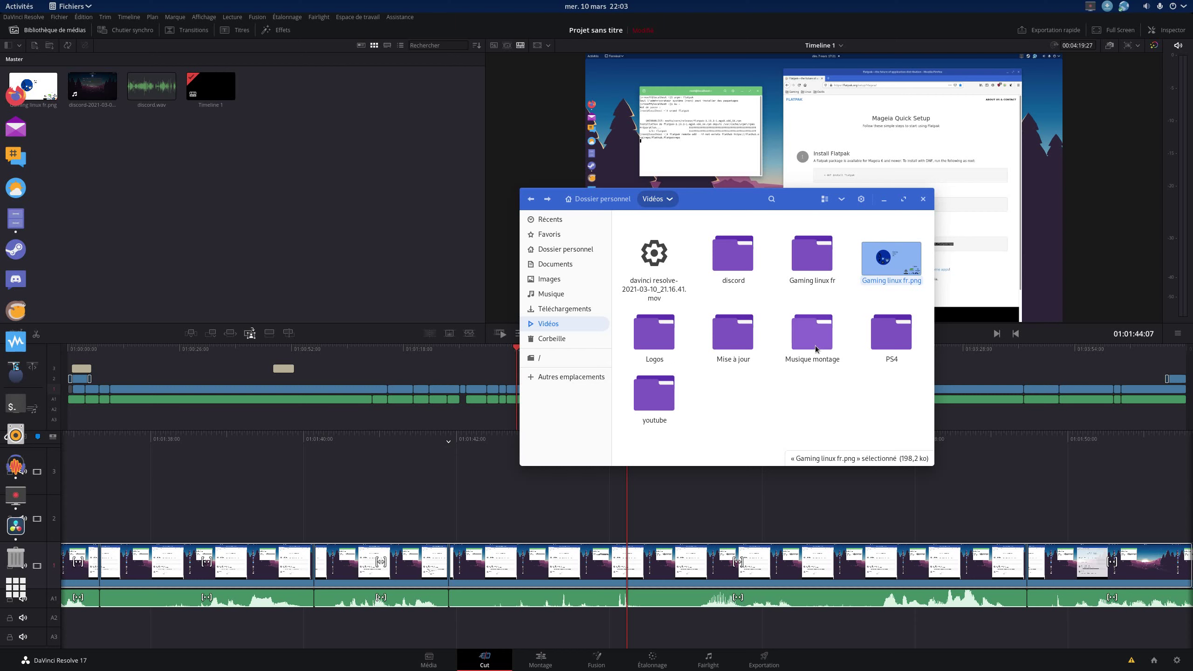
{"action": "left_click", "coordinate": [809, 337]}
{"action": "double_click", "coordinate": [808, 337]}
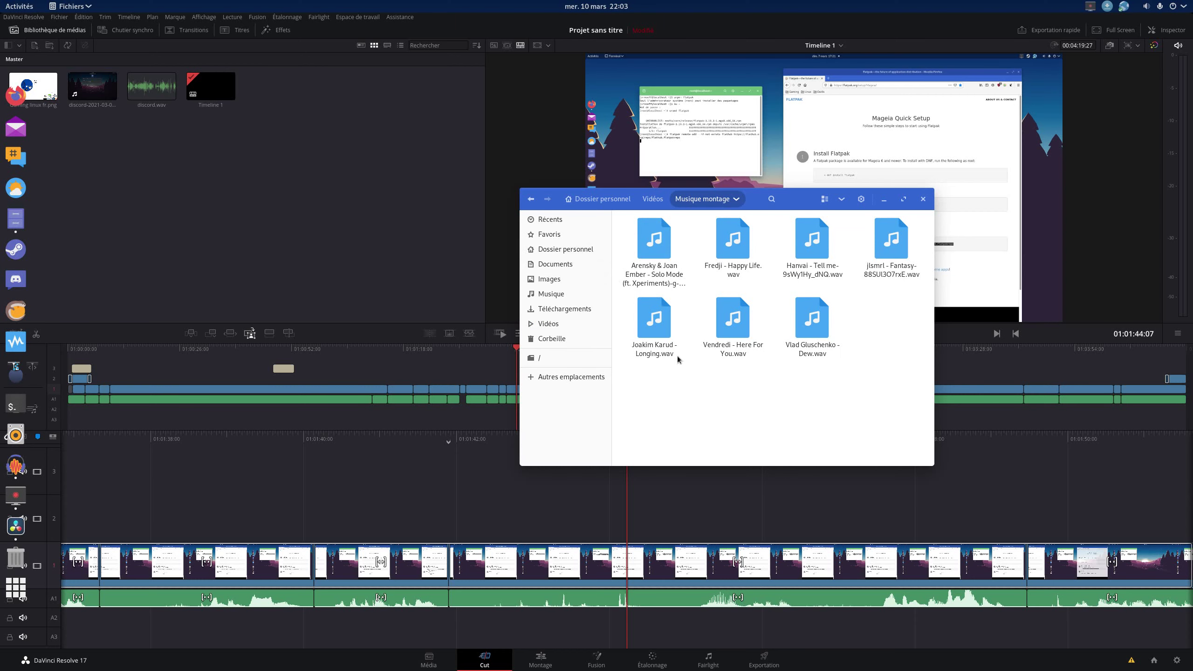
{"action": "left_click", "coordinate": [660, 336]}
{"action": "left_click_drag", "start_coordinate": [660, 336], "coordinate": [291, 228]}
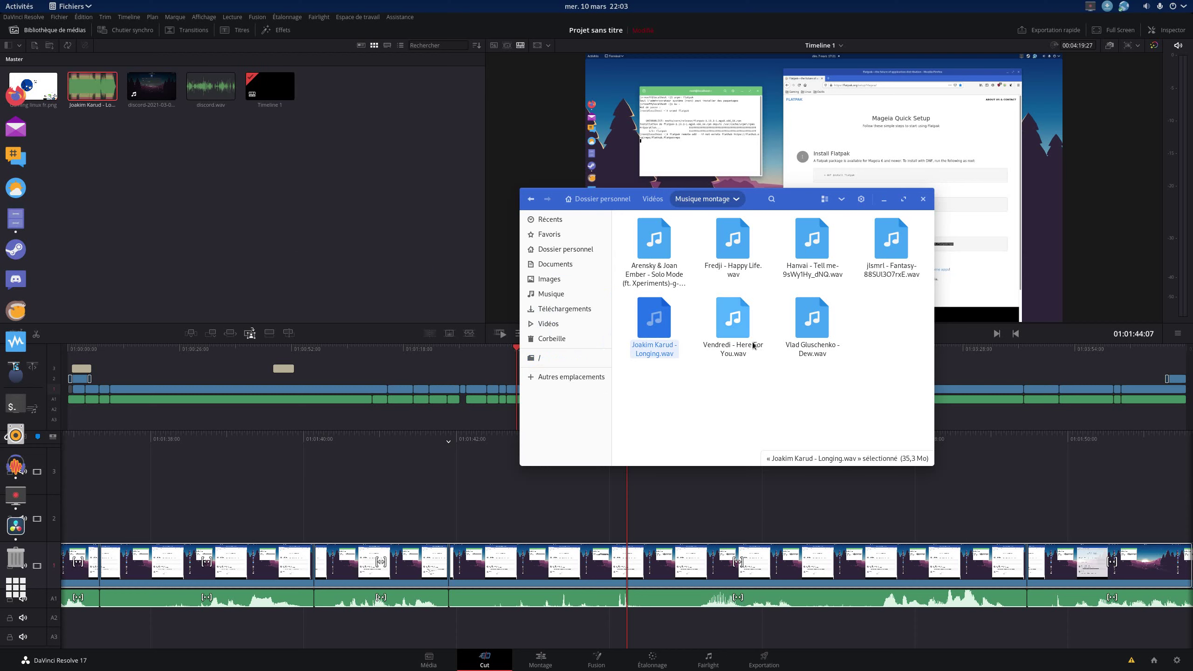
{"action": "left_click_drag", "start_coordinate": [812, 239], "coordinate": [320, 257]}
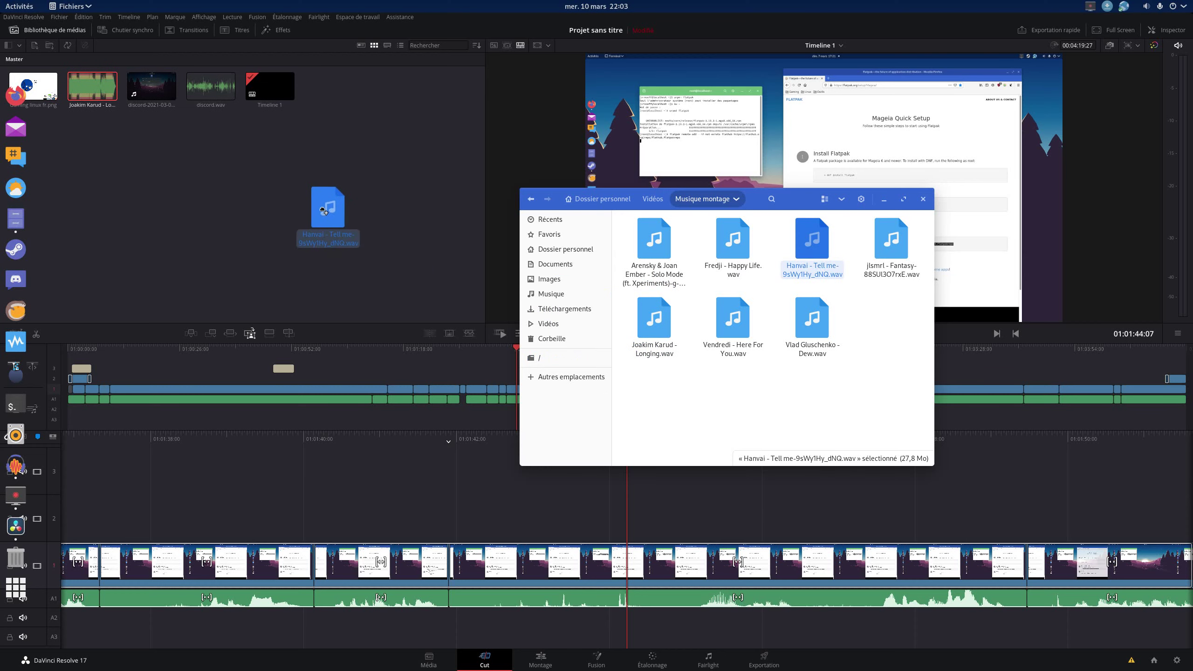
{"action": "left_click", "coordinate": [319, 257]}
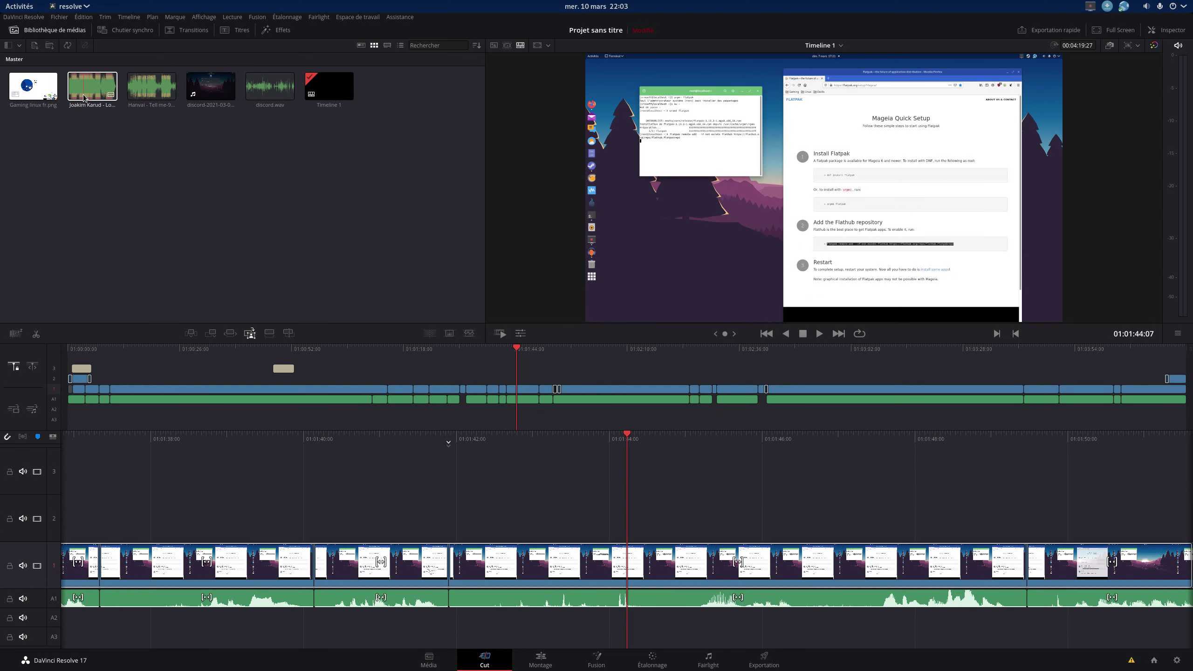
- Place Longing on audio track A2 and Tell me on A3, overlapping A2's end
{"action": "left_click_drag", "start_coordinate": [84, 97], "coordinate": [68, 410]}
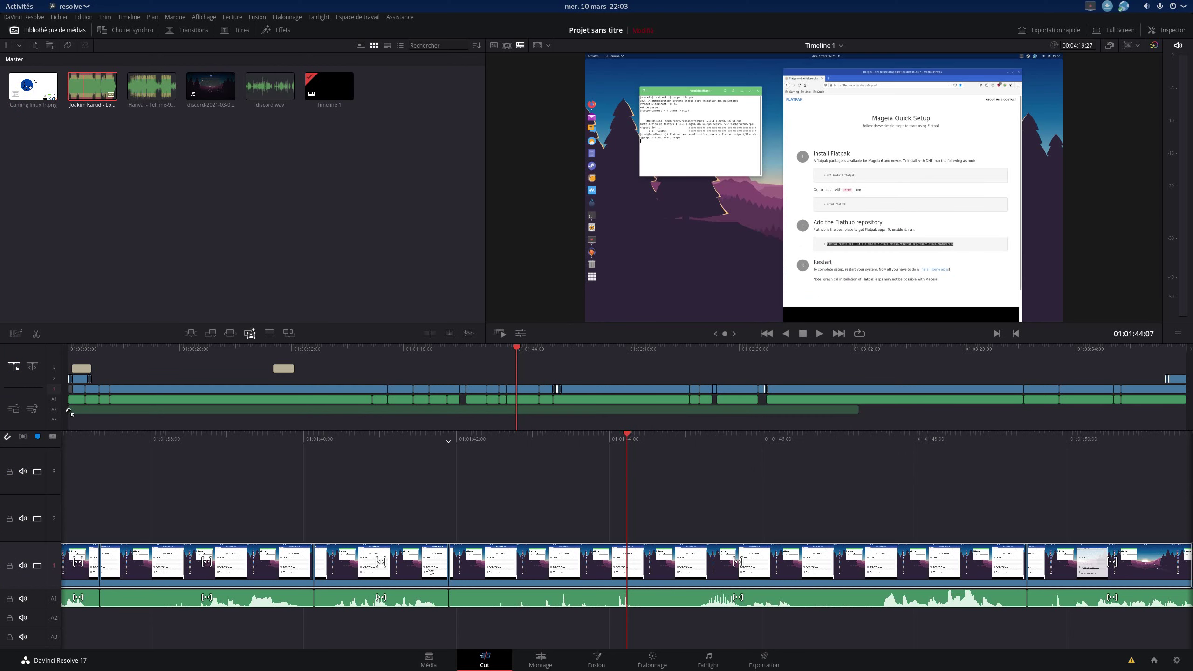
{"action": "mouse_move", "coordinate": [152, 92]}
{"action": "left_mouse_down"}
{"action": "mouse_move", "coordinate": [809, 398]}
{"action": "mouse_move", "coordinate": [451, 413]}
{"action": "left_mouse_up"}
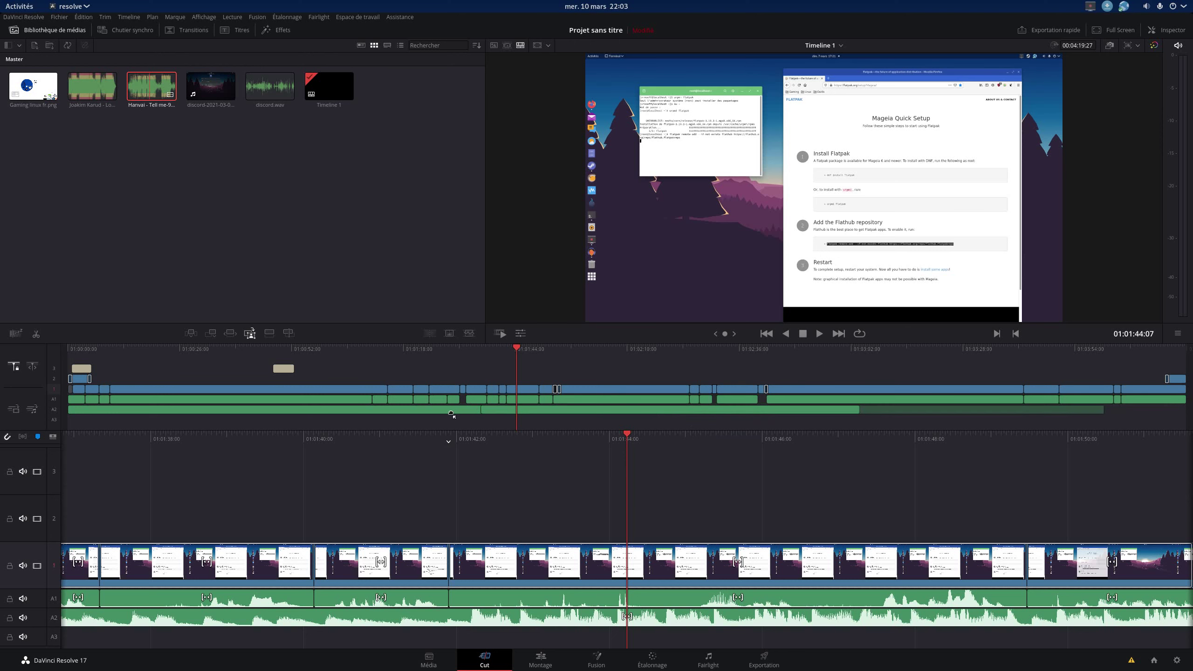
{"action": "left_click_drag", "start_coordinate": [451, 413], "coordinate": [822, 420]}
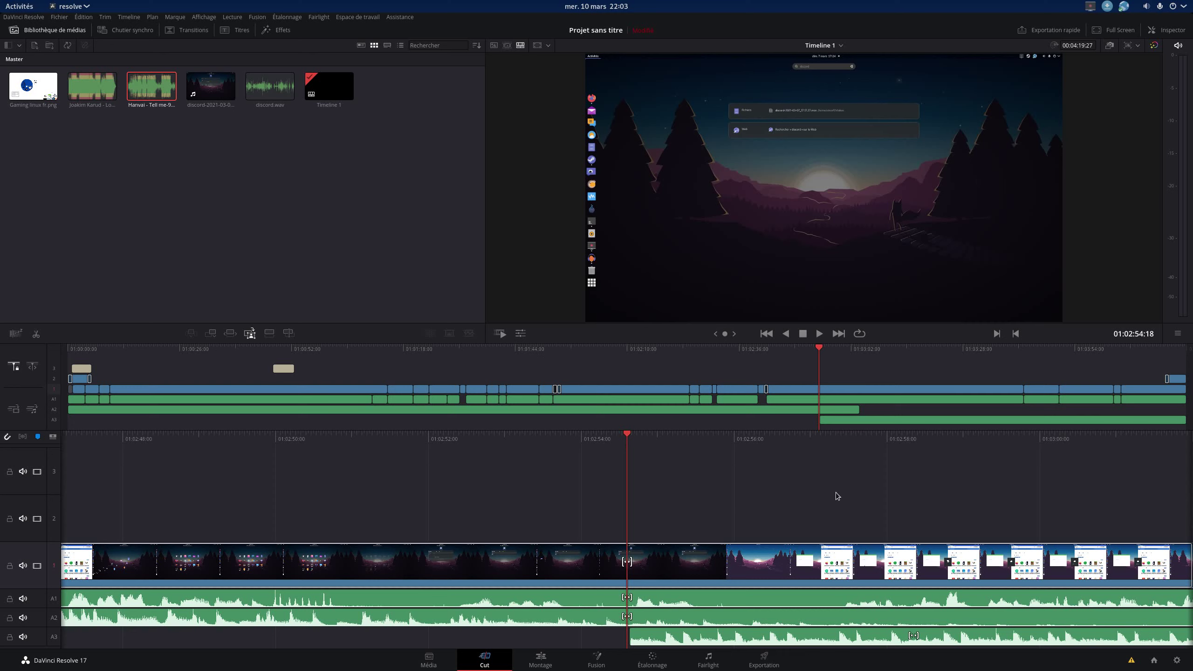
- Split the A2 clip at 01:02:59:00 and delete the piece after the playhead
{"action": "left_click_drag", "start_coordinate": [834, 442], "coordinate": [474, 447]}
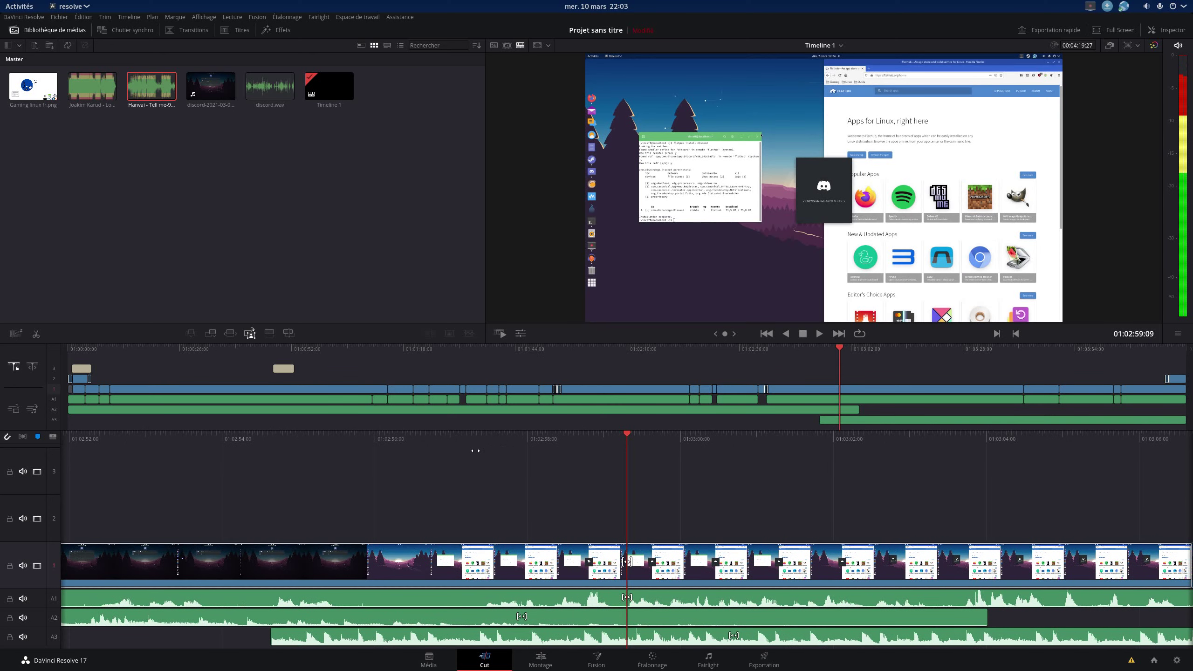
{"action": "scroll", "coordinate": [639, 623], "scroll_direction": "up", "scroll_amount": 3}
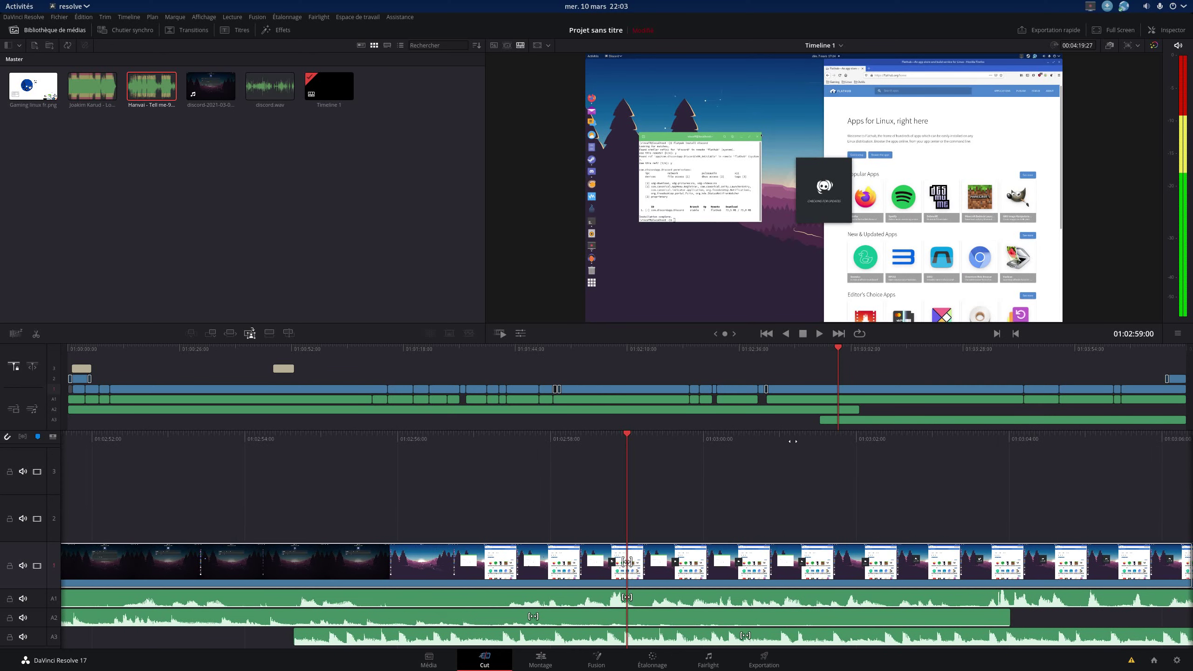
{"action": "right_click", "coordinate": [630, 623]}
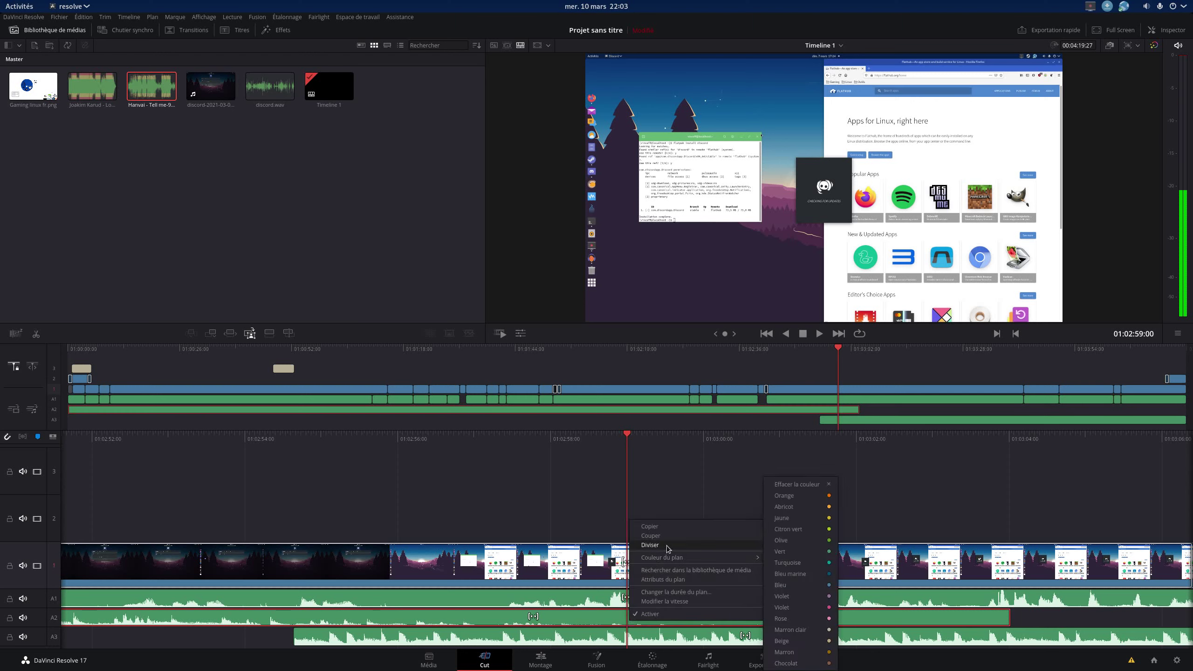
{"action": "left_click", "coordinate": [681, 617]}
{"action": "left_click", "coordinate": [681, 616]}
{"action": "key", "text": "Delete"}
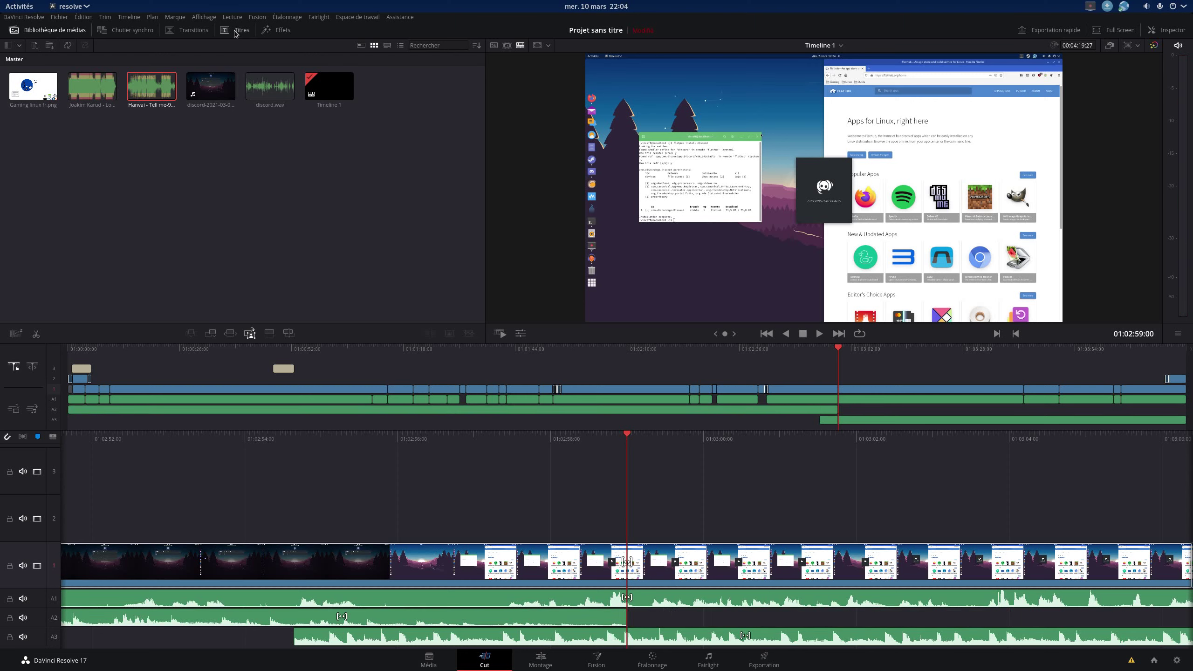
- Add Fondu enchaîné 0 dB audio crossfades at the end of A2 and the start of A3
{"action": "left_click", "coordinate": [185, 30]}
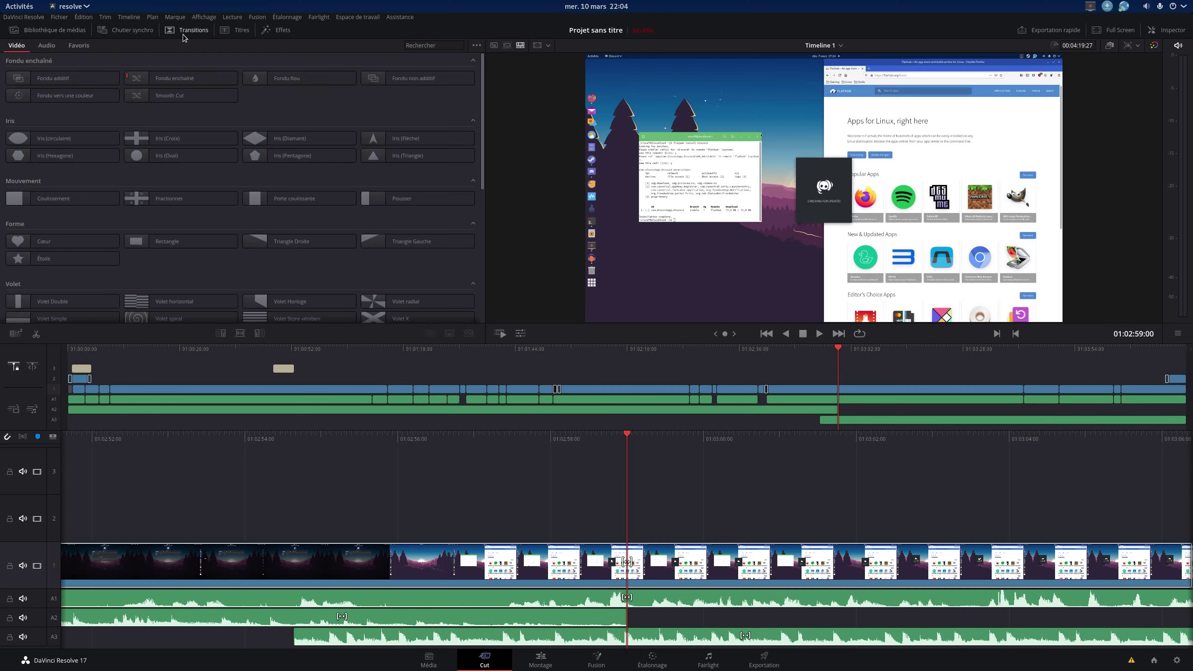
{"action": "left_click", "coordinate": [46, 45]}
{"action": "mouse_move", "coordinate": [296, 77]}
{"action": "left_mouse_down"}
{"action": "mouse_move", "coordinate": [554, 621]}
{"action": "mouse_move", "coordinate": [295, 617]}
{"action": "left_mouse_up"}
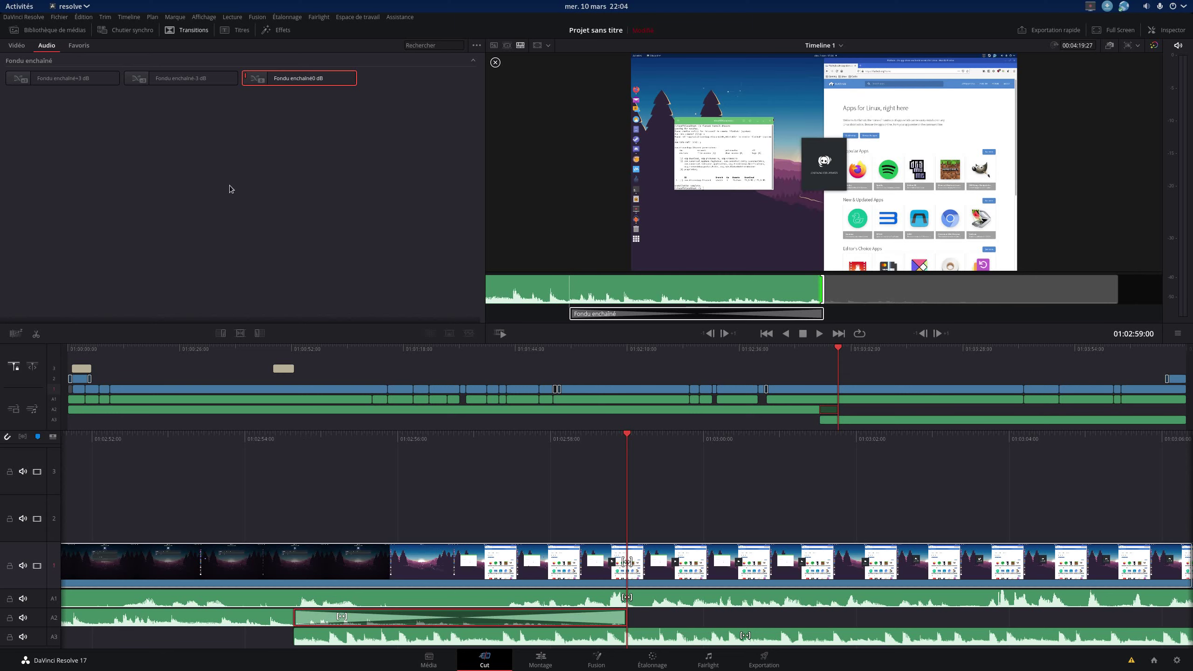
{"action": "mouse_move", "coordinate": [311, 86]}
{"action": "left_mouse_down"}
{"action": "mouse_move", "coordinate": [309, 634]}
{"action": "mouse_move", "coordinate": [627, 634]}
{"action": "left_mouse_up"}
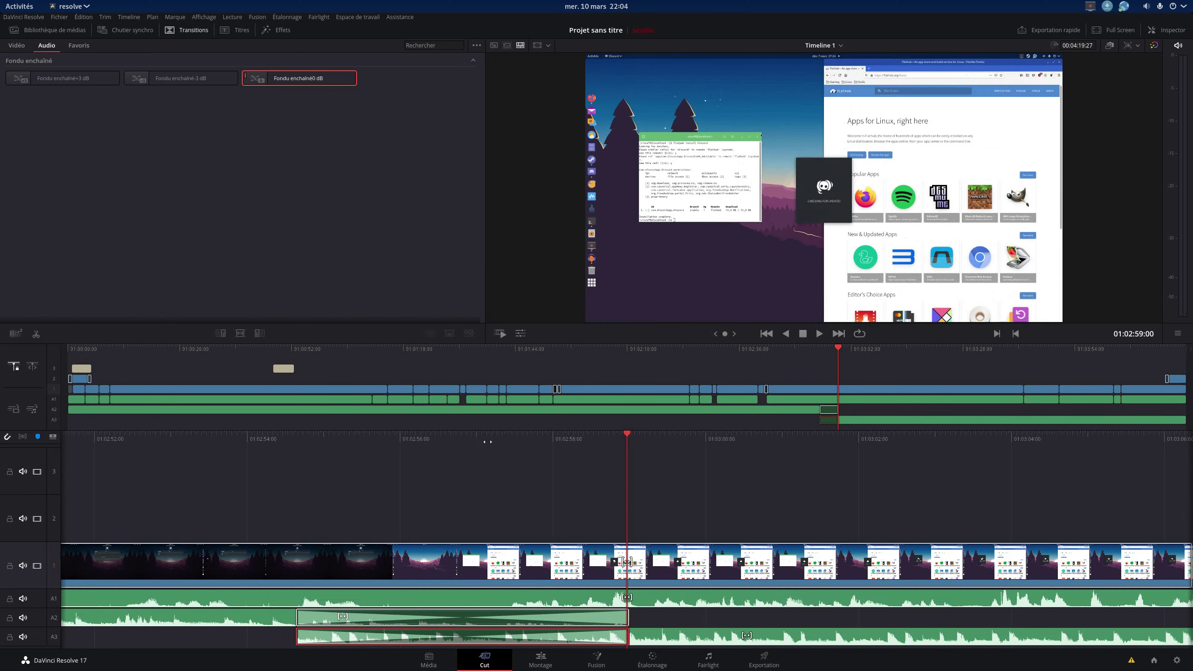
- Play back the crossfade to check it, then park the playhead at 01:04:14
{"action": "left_click", "coordinate": [817, 352]}
{"action": "left_click", "coordinate": [817, 333]}
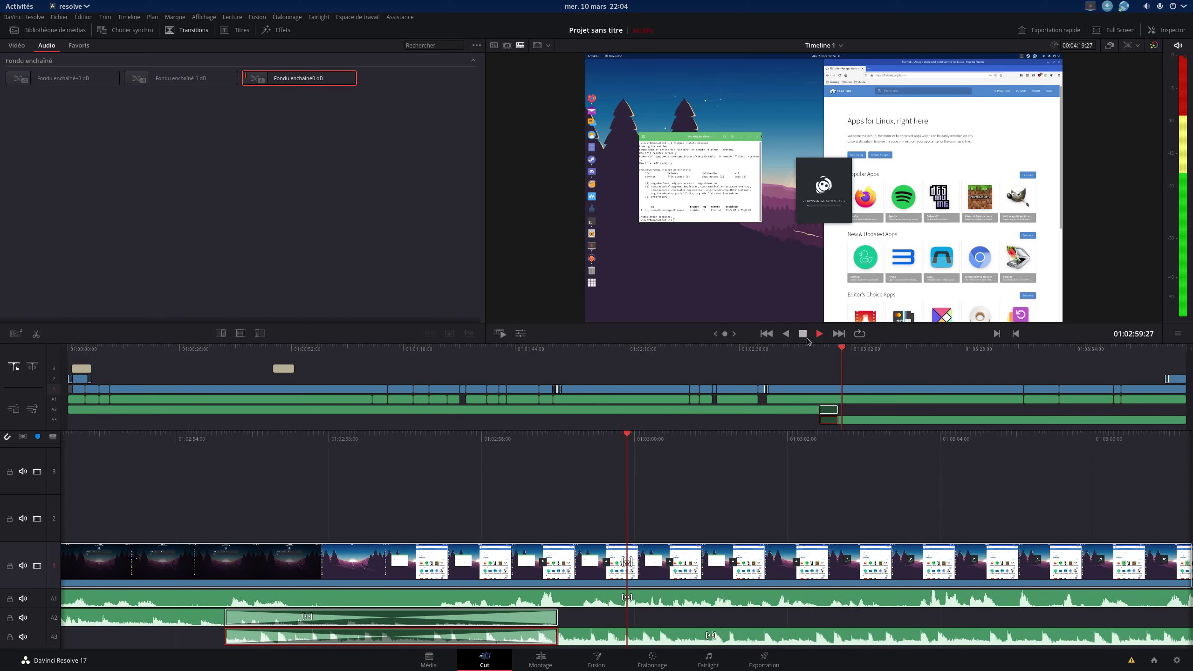
{"action": "left_click", "coordinate": [803, 334]}
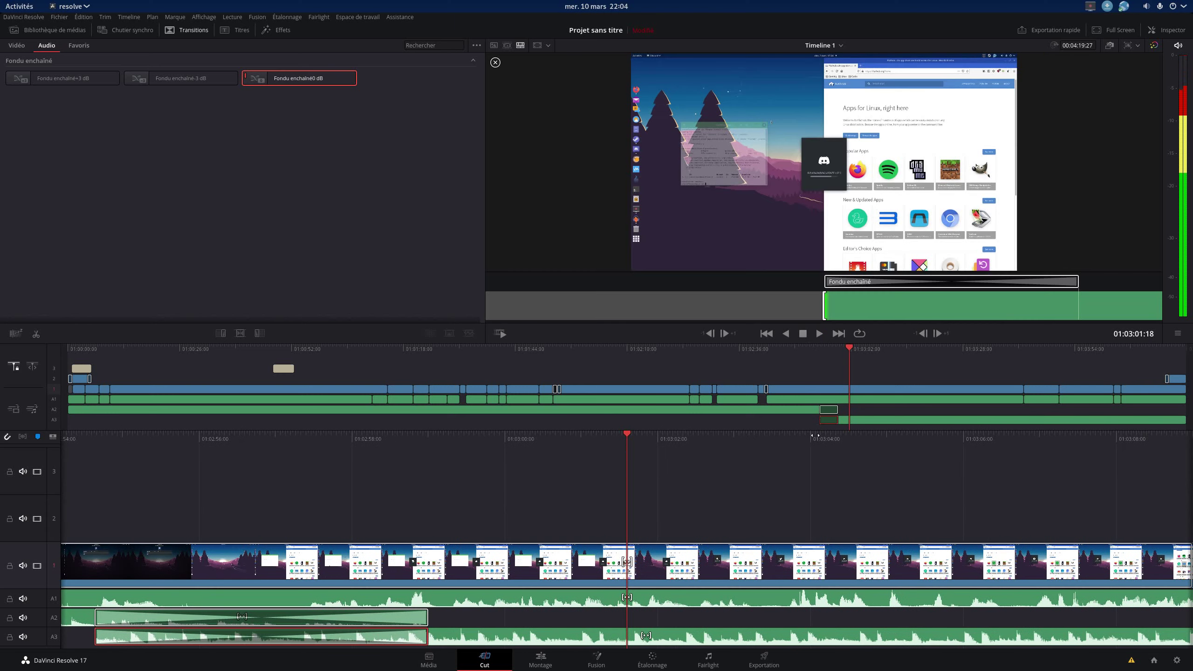
{"action": "left_click", "coordinate": [1162, 348]}
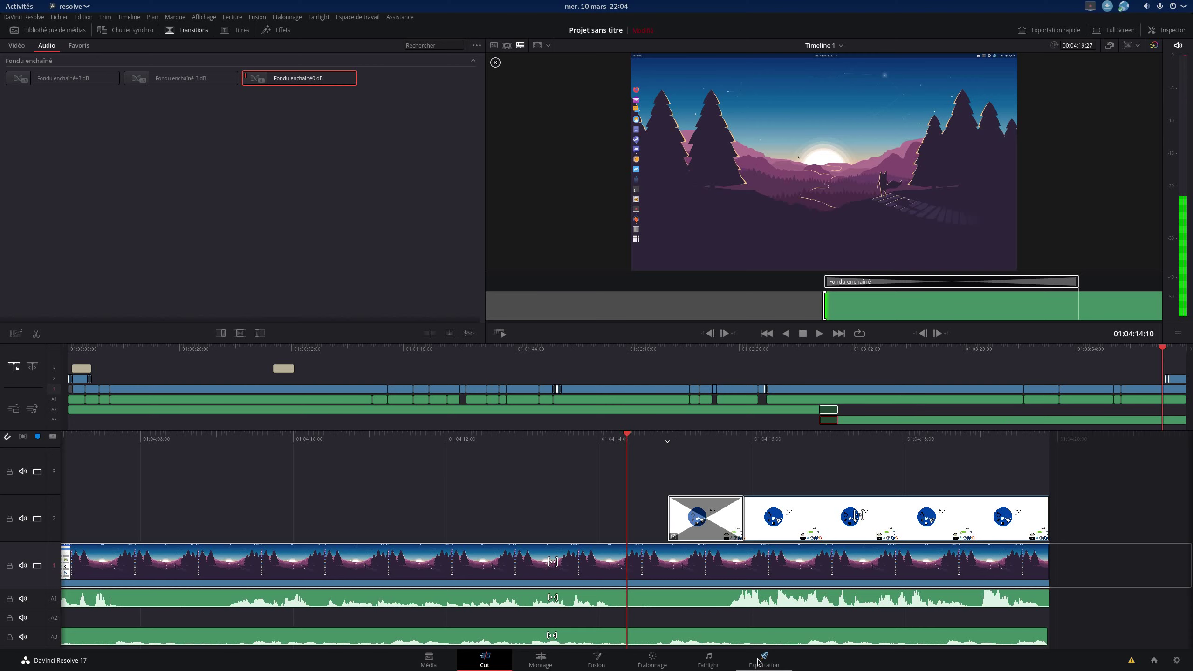
- On the Fairlight page lower the Audio 3 fader to -19 dB, then switch to the Edit page
{"action": "left_click", "coordinate": [708, 661]}
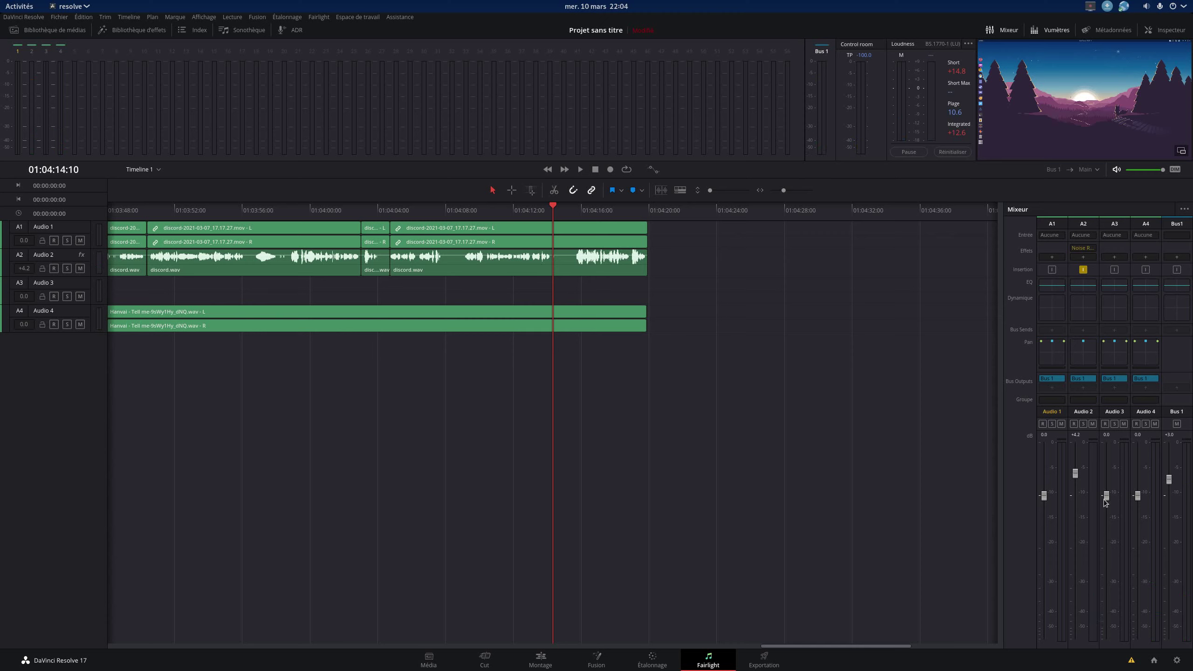
{"action": "left_click_drag", "start_coordinate": [1106, 496], "coordinate": [1103, 574]}
{"action": "left_click", "coordinate": [647, 661]}
{"action": "left_click", "coordinate": [684, 662]}
{"action": "left_click", "coordinate": [543, 662]}
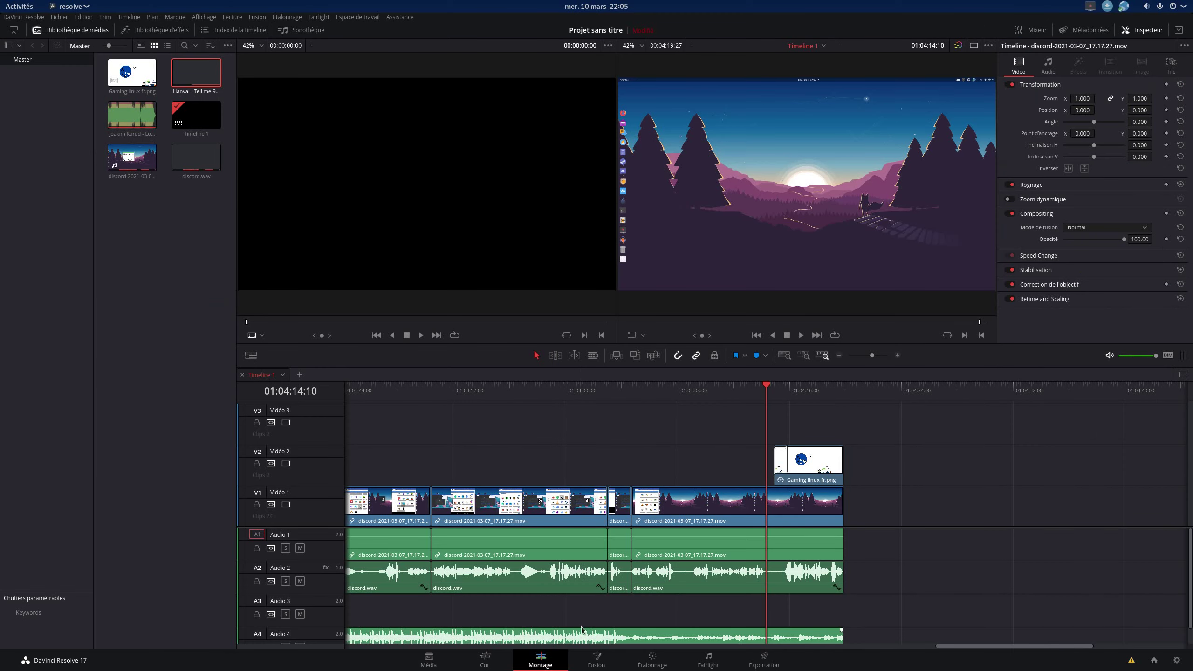
- On the Cut page, play the edit from 01:00:00:00 and stop at 01:00:08:18
{"action": "left_click", "coordinate": [488, 657]}
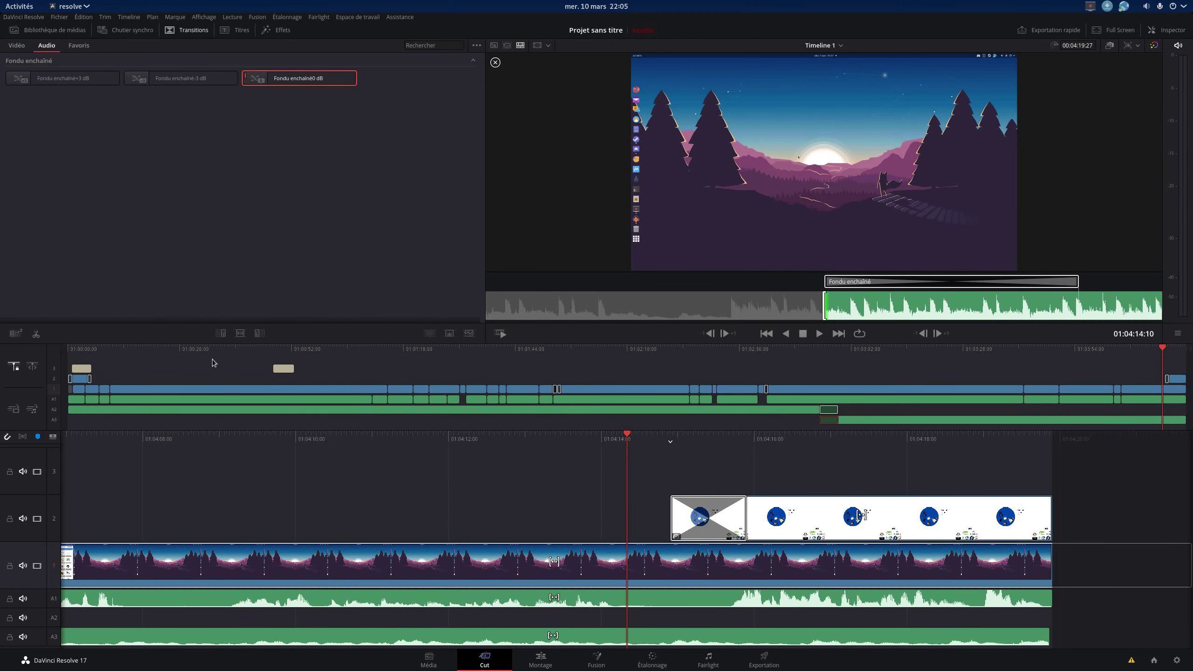
{"action": "left_click", "coordinate": [91, 352]}
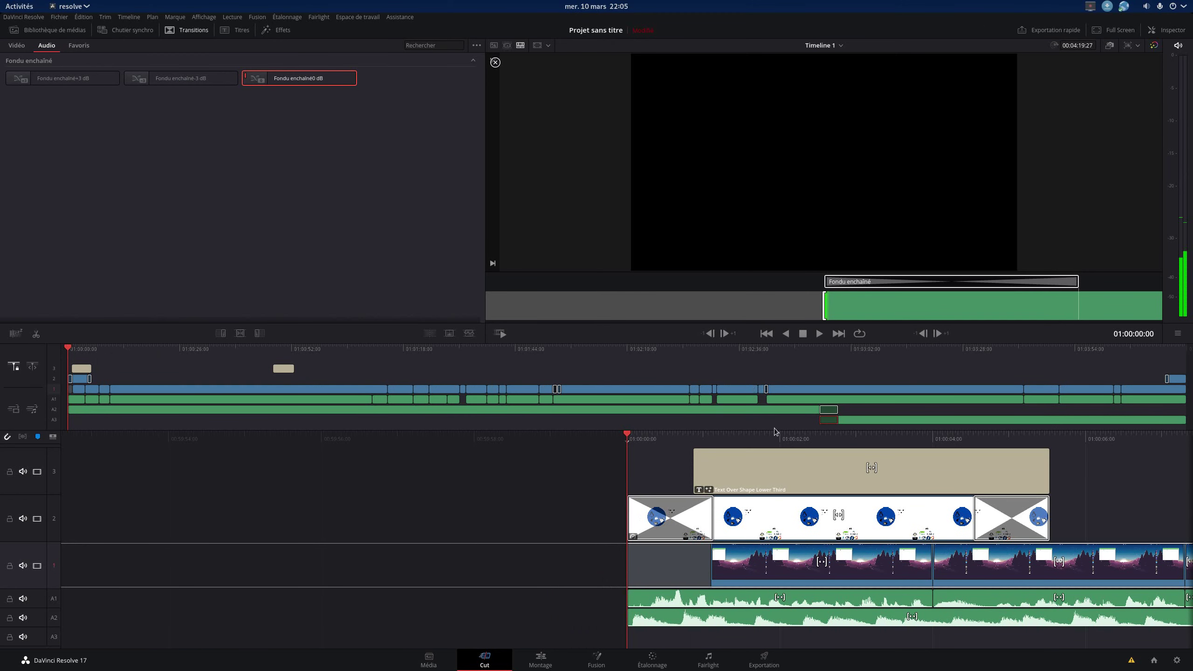
{"action": "left_click", "coordinate": [819, 334]}
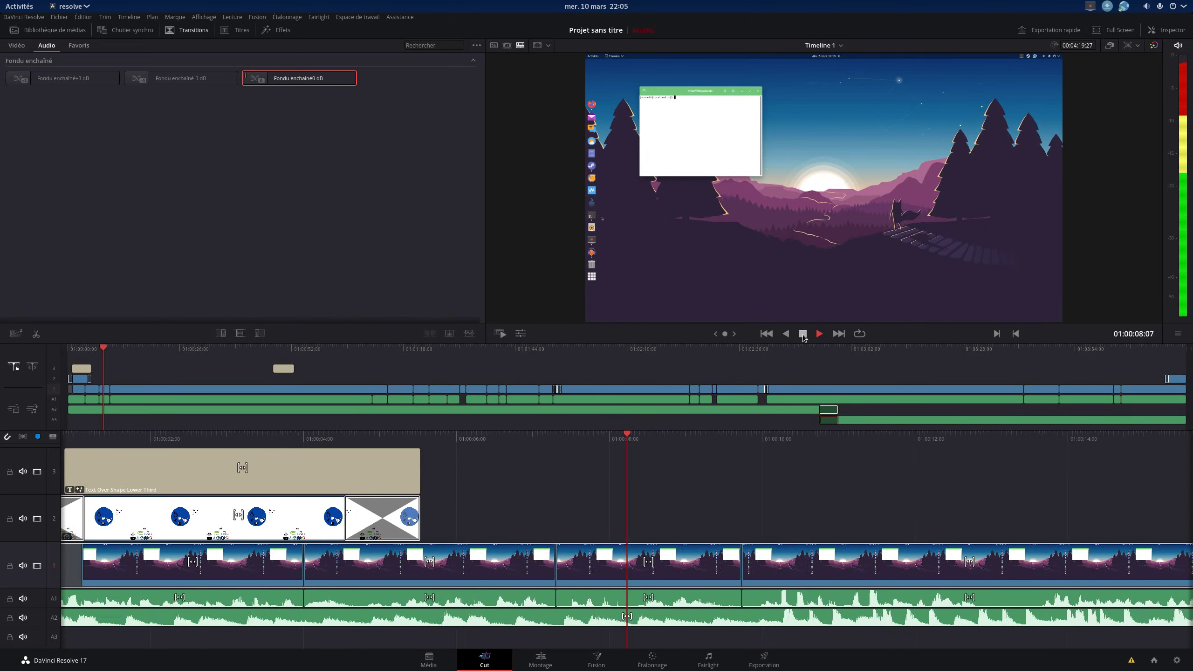
{"action": "left_click", "coordinate": [802, 333]}
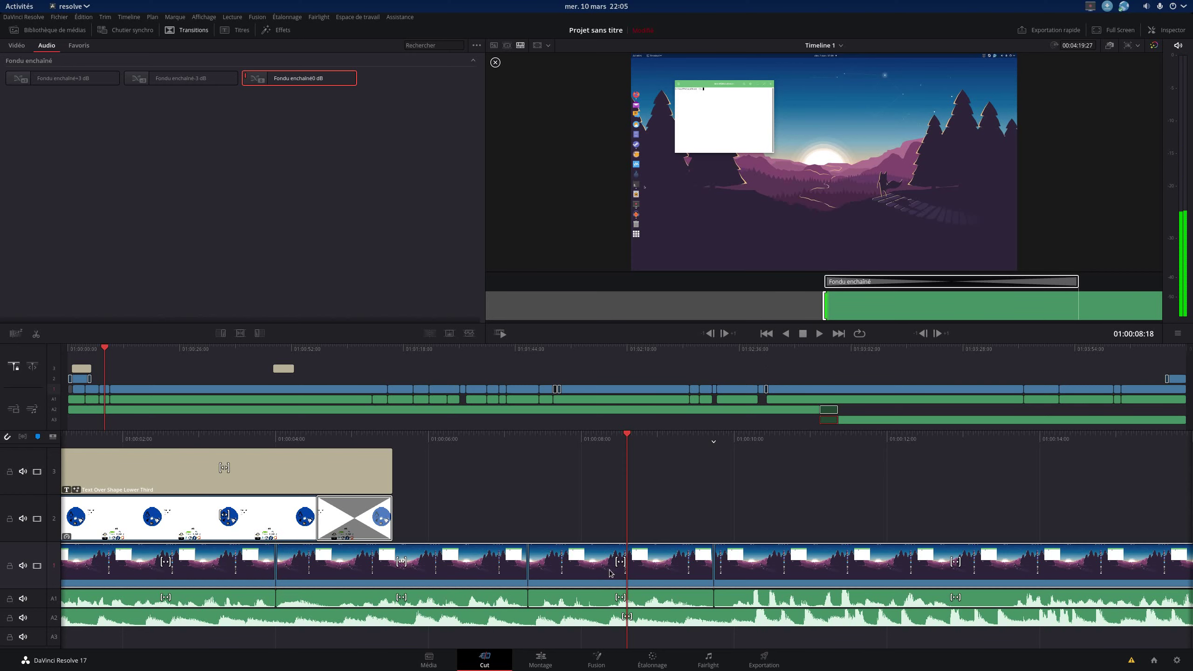
- On the Deliver page apply the YouTube 1080p preset, named 'Discord - Flatpak', saving to Videos
{"action": "left_click", "coordinate": [764, 660]}
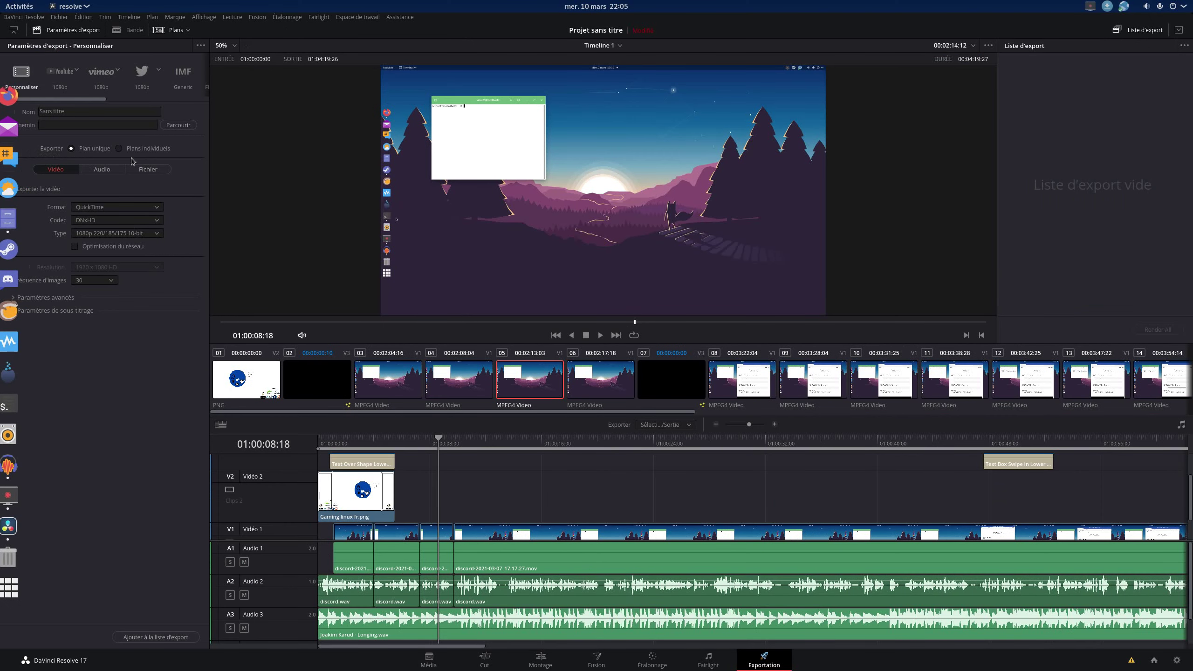
{"action": "left_click", "coordinate": [60, 73]}
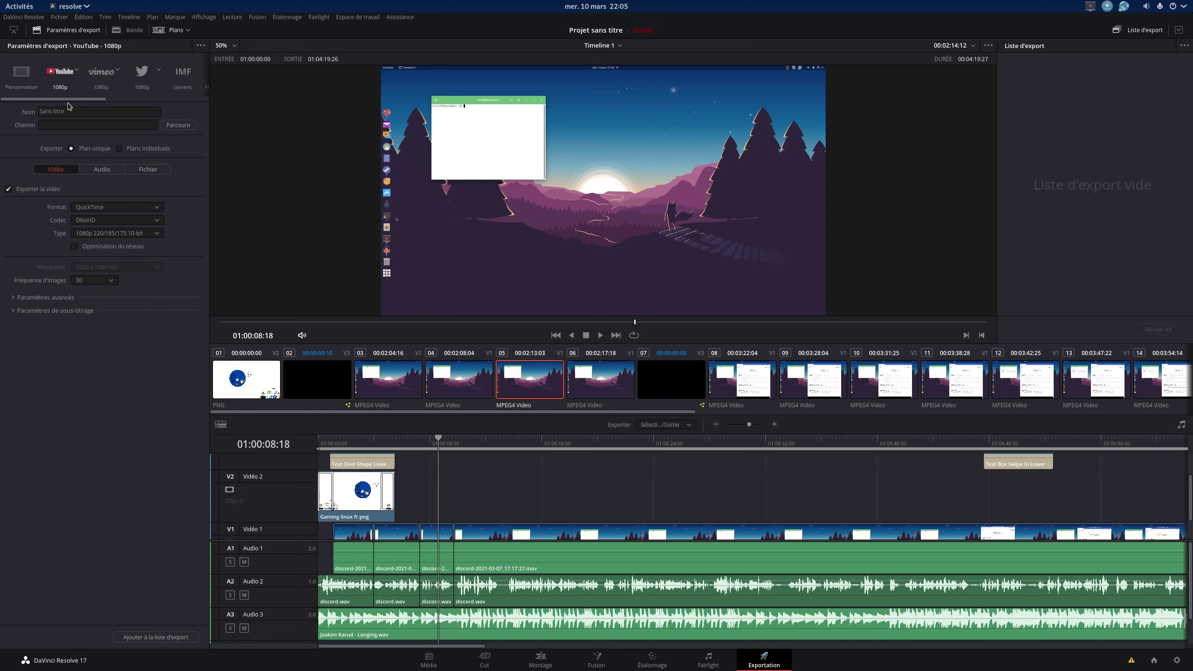
{"action": "left_click", "coordinate": [74, 112]}
{"action": "left_click_drag", "start_coordinate": [79, 114], "coordinate": [18, 106]}
{"action": "type", "text": "Discord - Flatpak"}
{"action": "left_click", "coordinate": [178, 125]}
{"action": "left_click", "coordinate": [593, 236]}
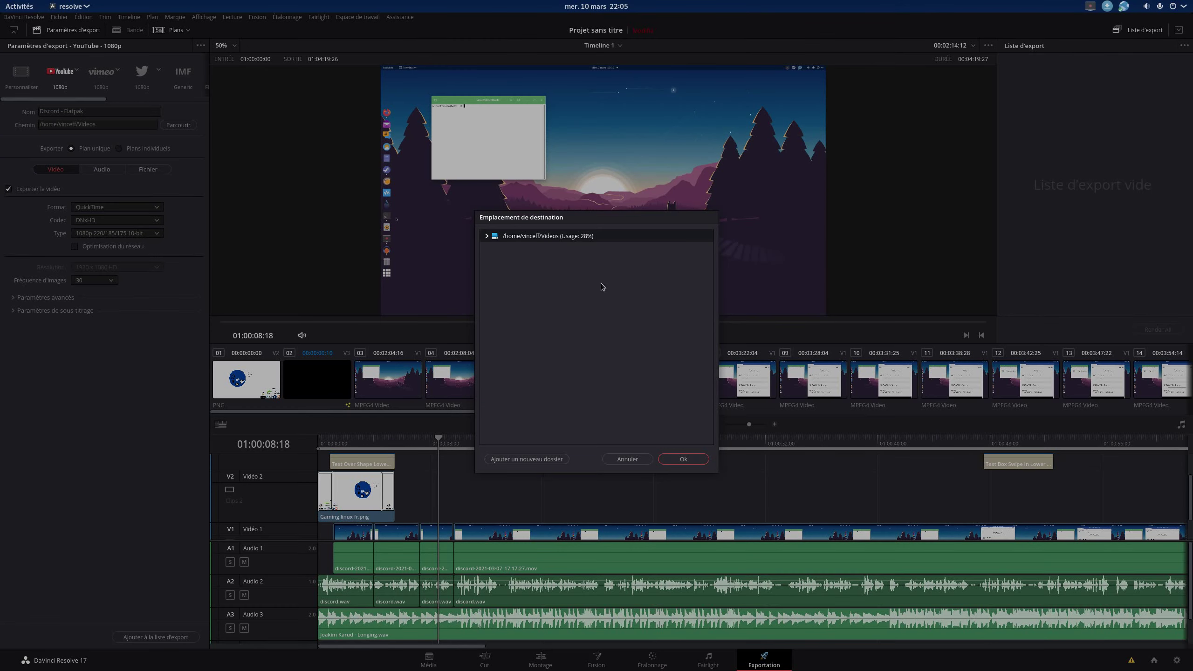
{"action": "left_click", "coordinate": [695, 458]}
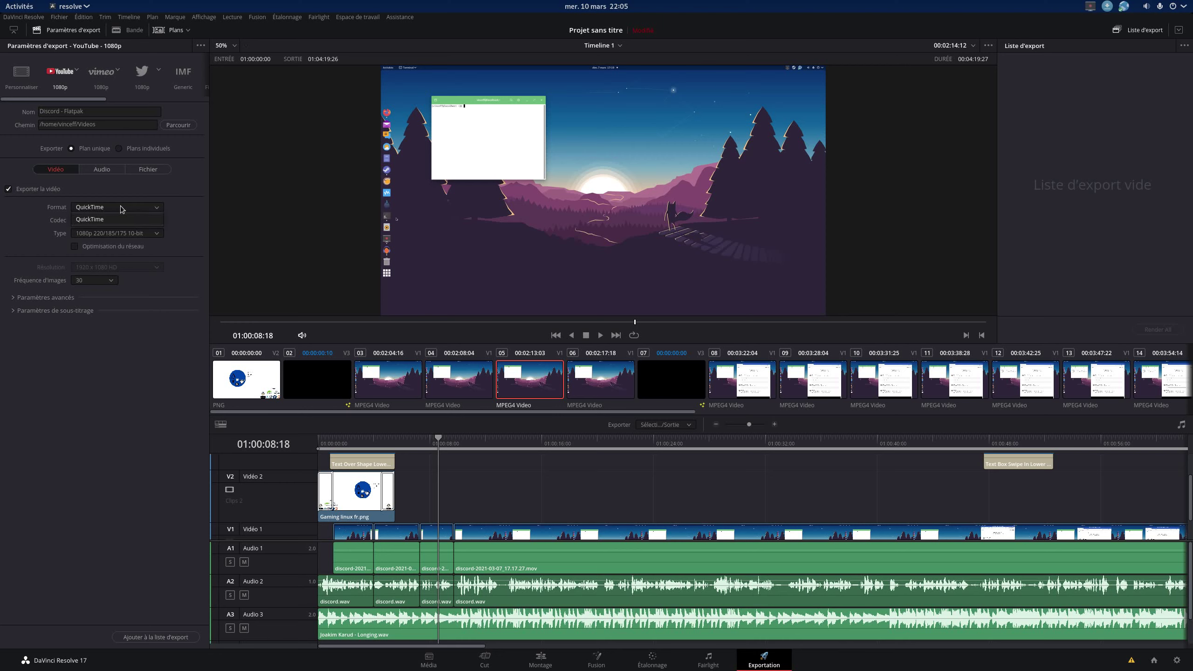
- Set the video codec to MPEG and enable audio in the export
{"action": "left_click", "coordinate": [121, 223]}
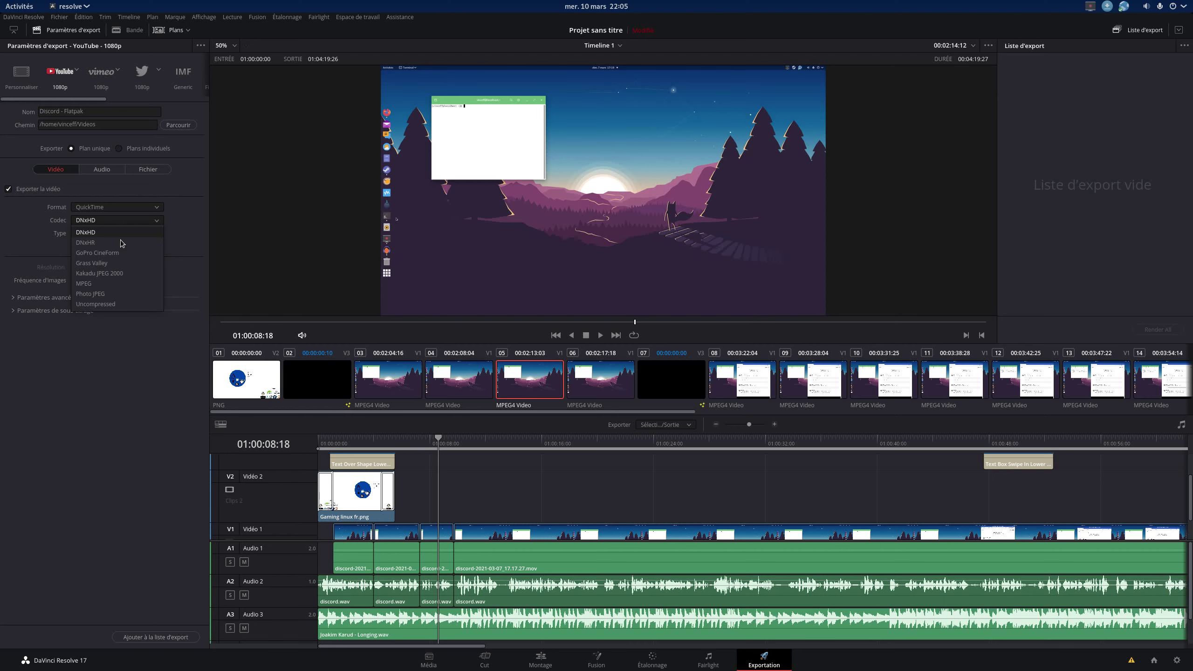
{"action": "left_click", "coordinate": [122, 283]}
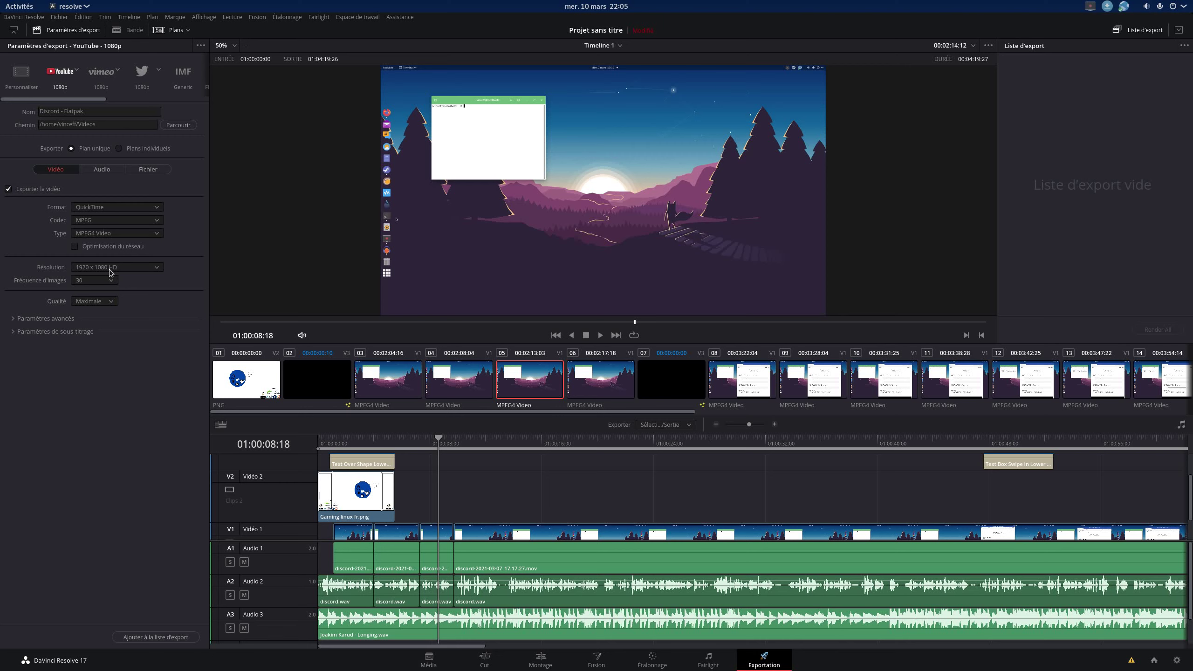
{"action": "left_click", "coordinate": [102, 170]}
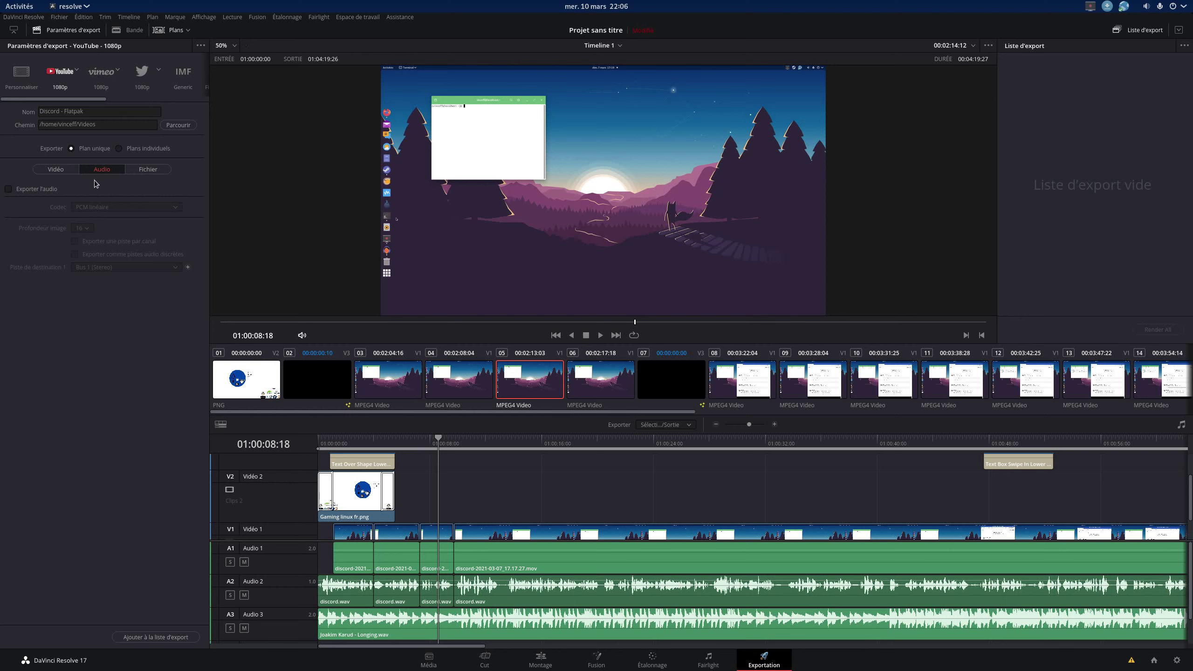
{"action": "left_click", "coordinate": [44, 191]}
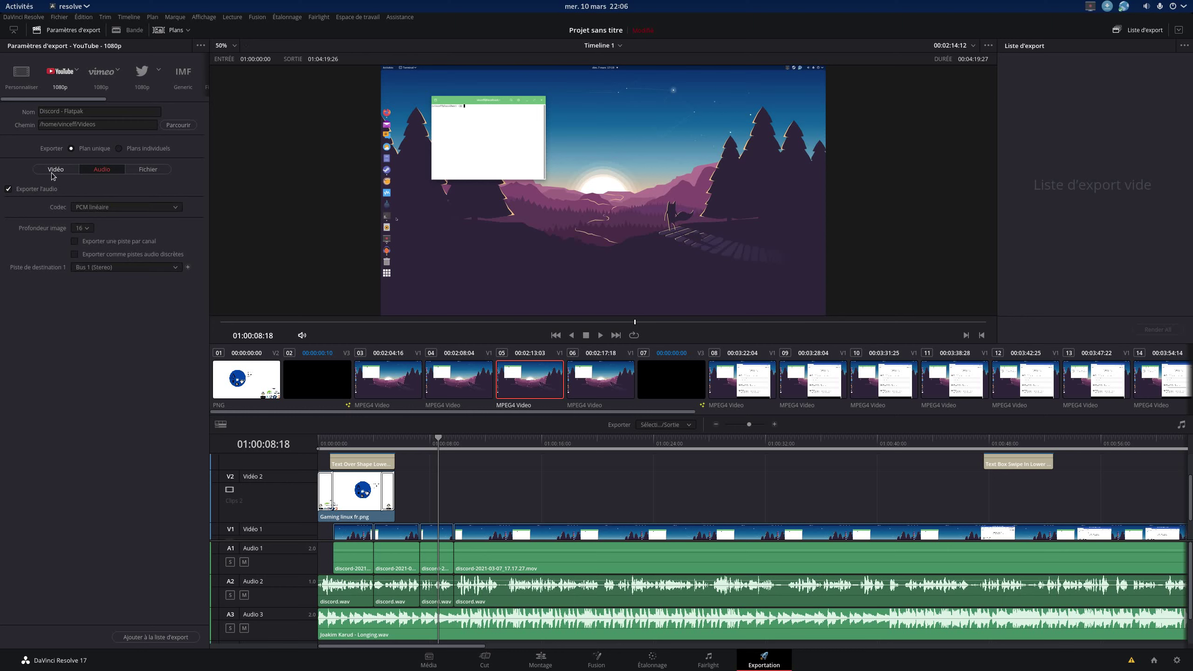
{"action": "left_click", "coordinate": [54, 174]}
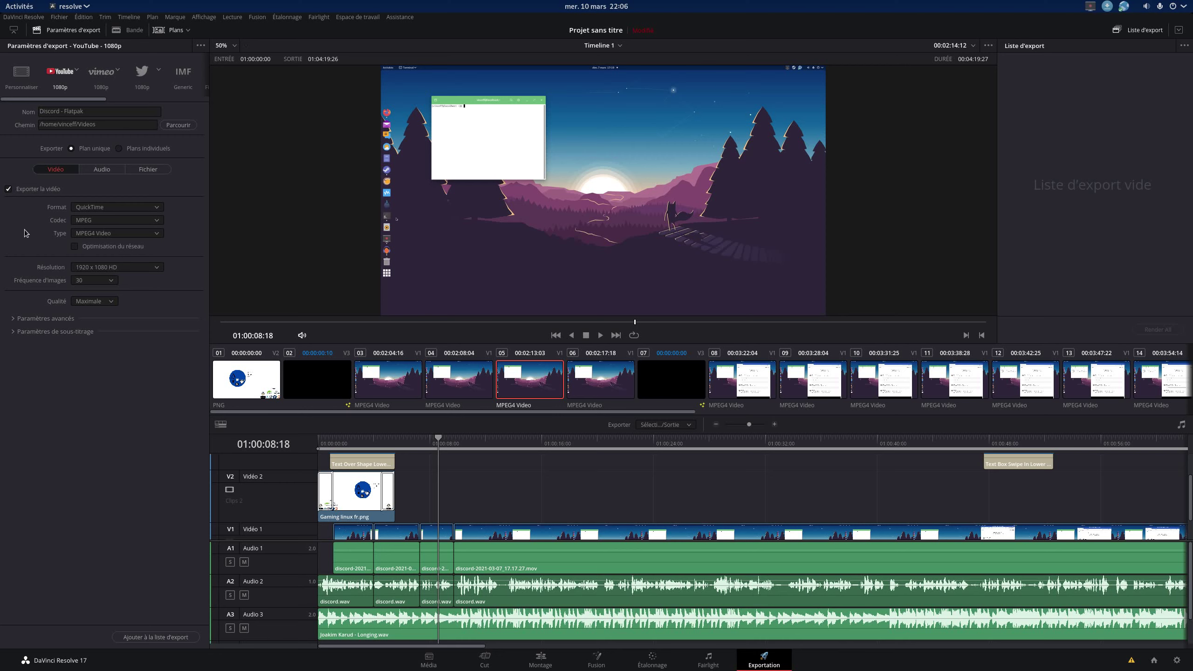
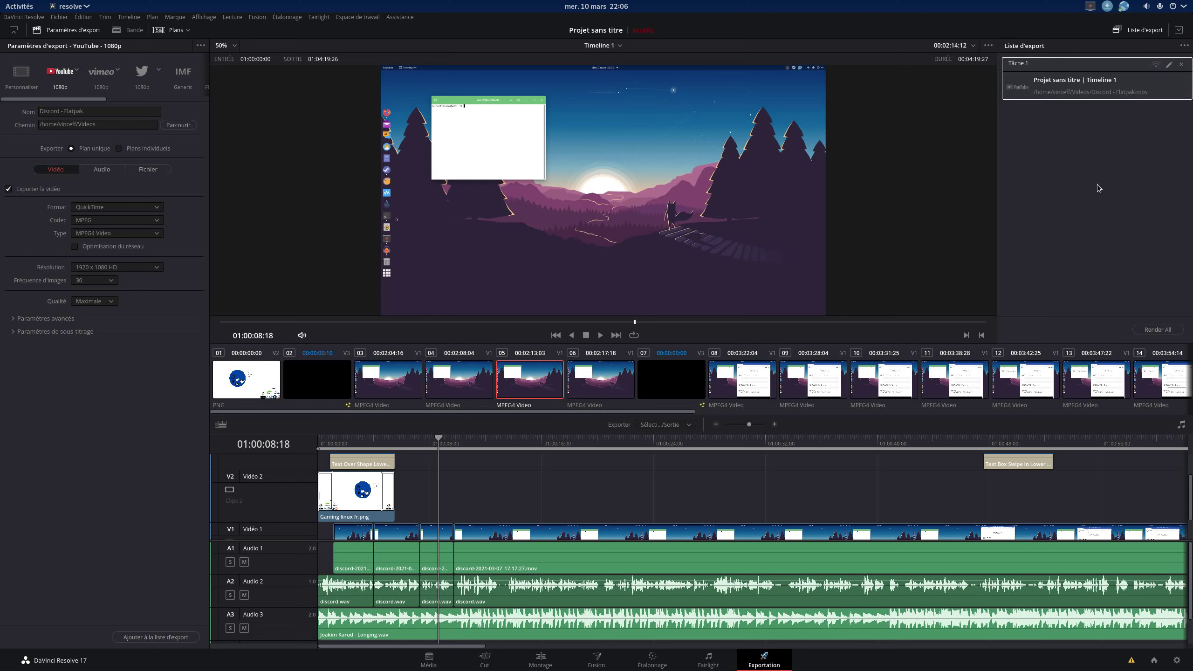
- Render the queued 'Discord - Flatpak' job from Timeline 1 to a QuickTime 1080p file
{"action": "left_click", "coordinate": [1158, 329]}
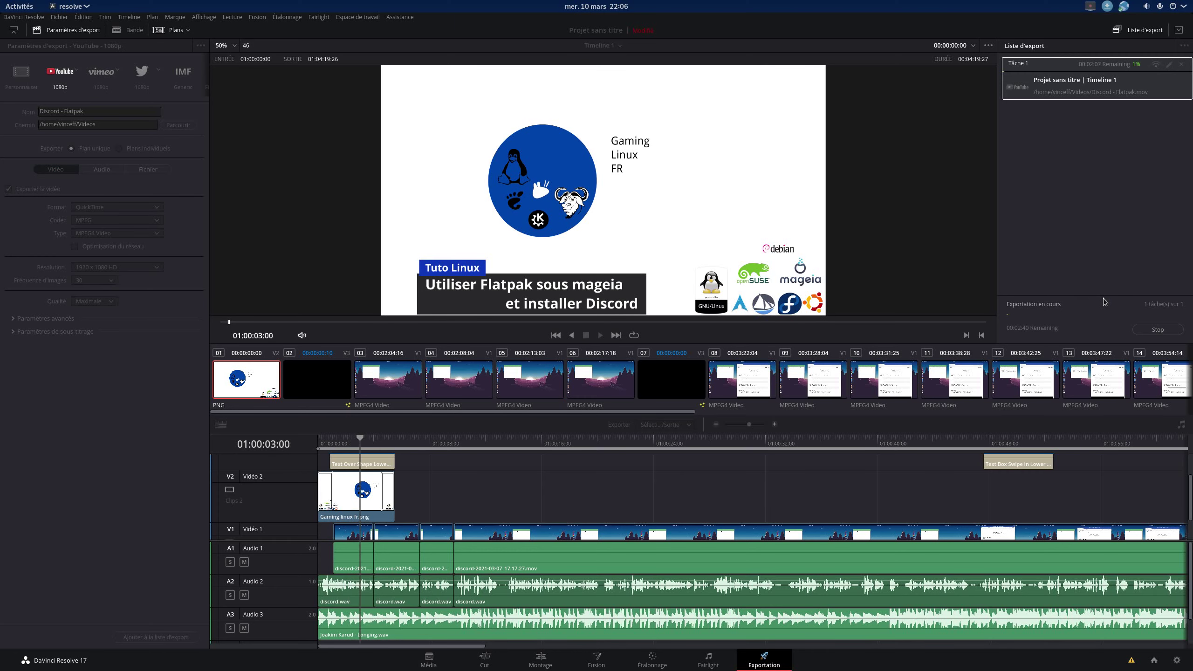